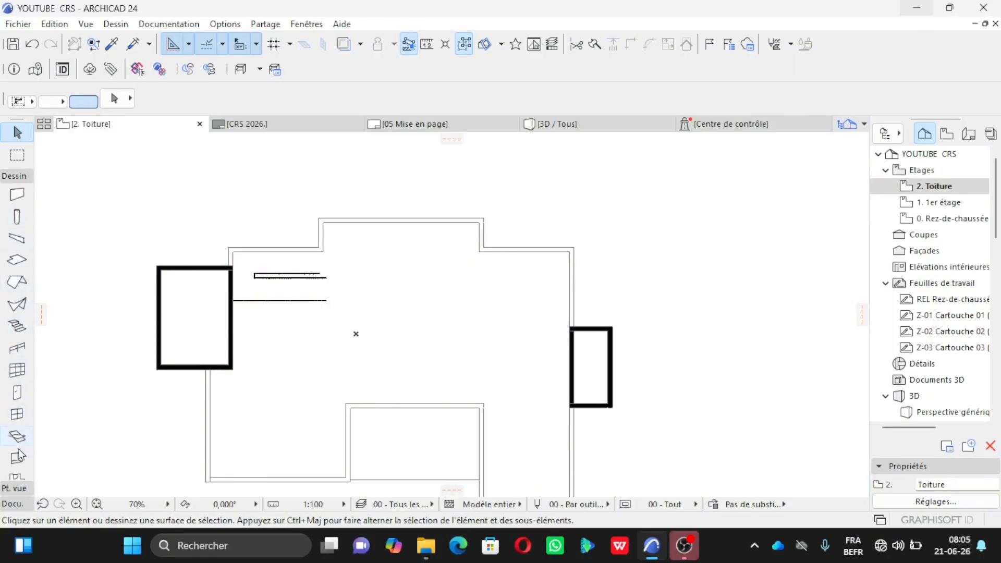
Open the Roof tool's default settings and set the pivot line's offset to the home storey to 80.
{"action": "scroll", "coordinate": [17, 369], "scroll_direction": "down", "scroll_amount": 3}
{"action": "scroll", "coordinate": [18, 457], "scroll_direction": "up", "scroll_amount": 2}
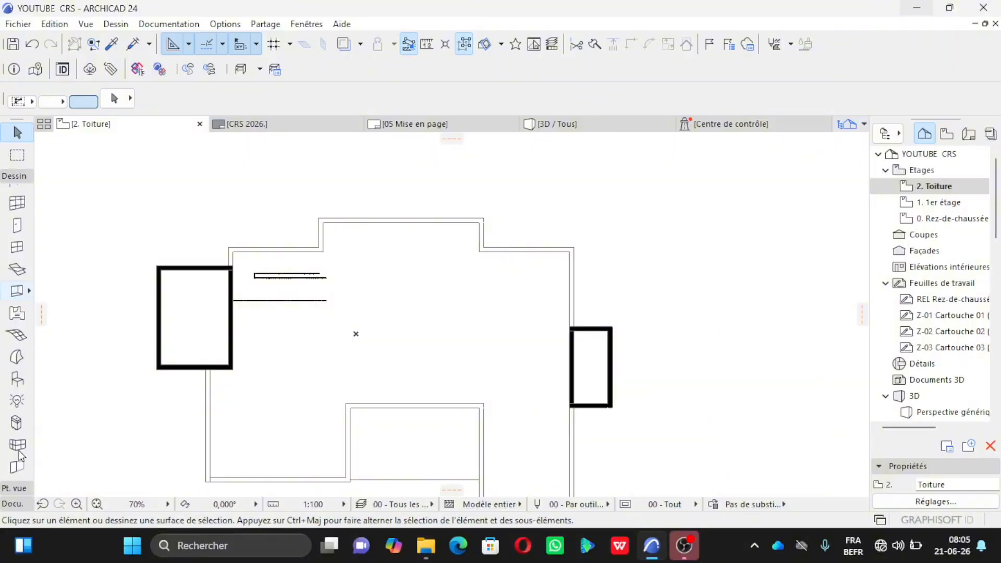
{"action": "scroll", "coordinate": [8, 312], "scroll_direction": "up", "scroll_amount": 2}
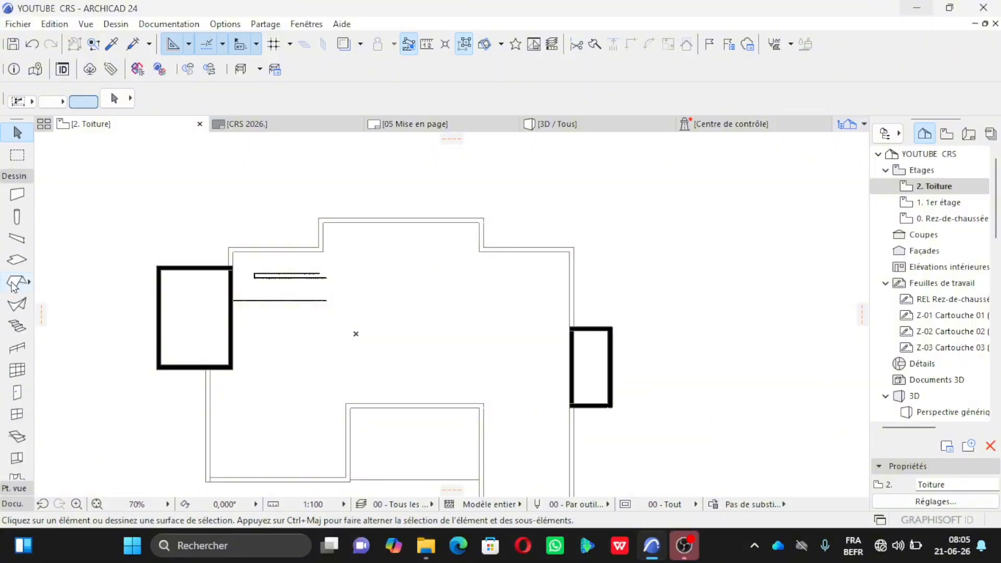
{"action": "left_click", "coordinate": [14, 284]}
{"action": "double_click", "coordinate": [14, 284]}
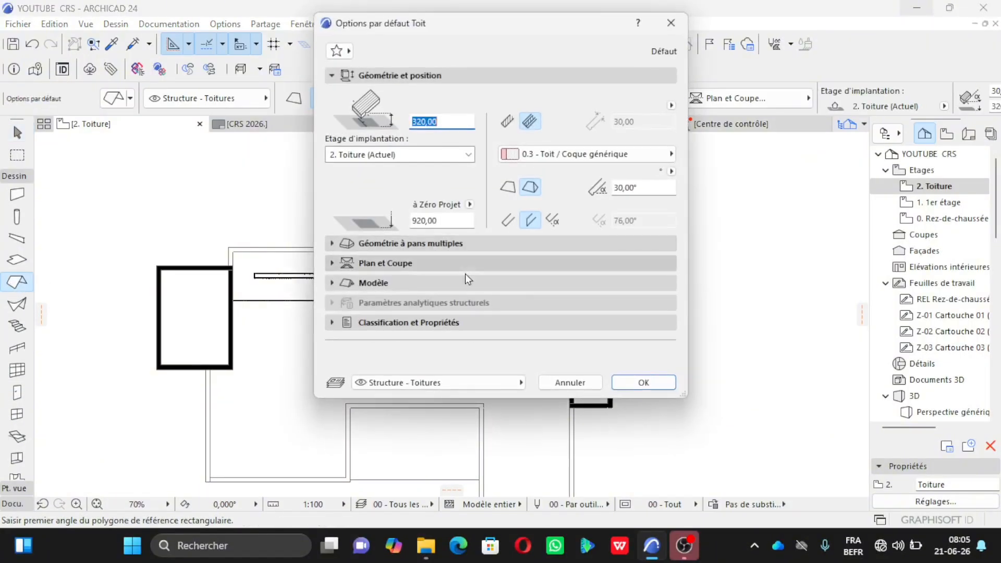
{"action": "double_click", "coordinate": [443, 122]}
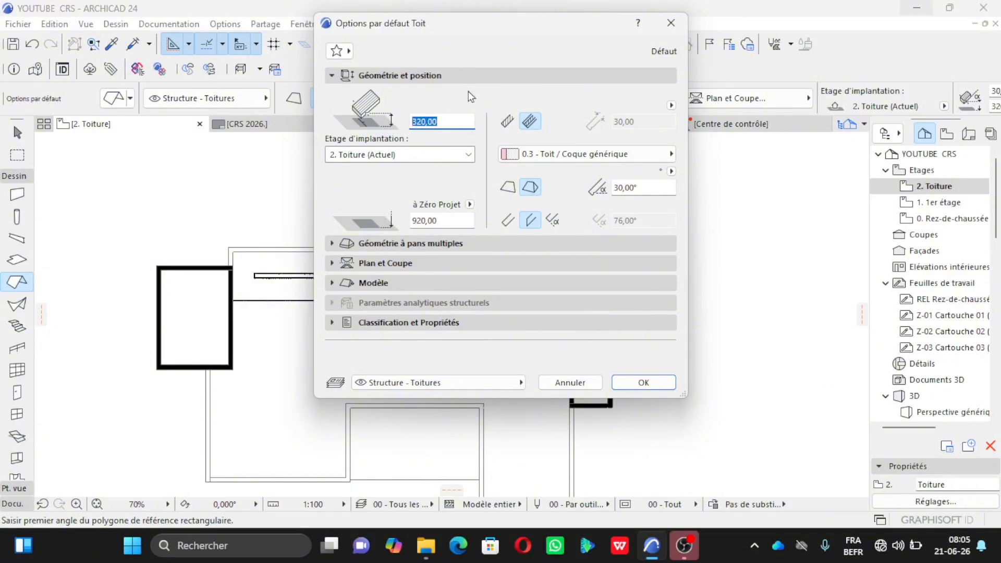
{"action": "type", "text": "80,00"}
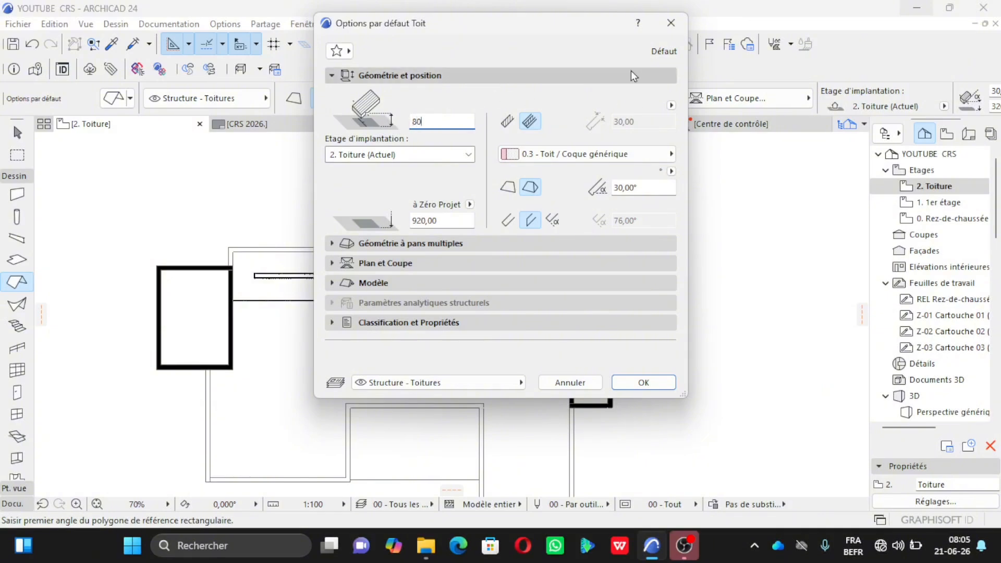
Give the default roof a basic Bois massif structure with a thickness of 5 and a slope of 25°.
{"action": "left_click", "coordinate": [511, 126]}
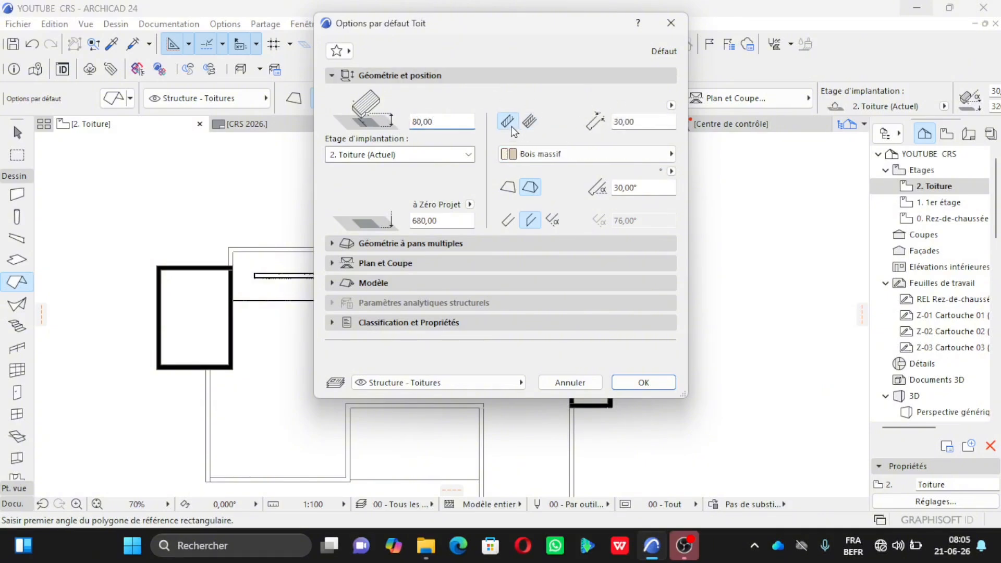
{"action": "left_click", "coordinate": [655, 121]}
{"action": "type", "text": "5,00"}
{"action": "left_click", "coordinate": [647, 185]}
{"action": "type", "text": "25"}
Set the multi-plane roof's eaves overhang offset to 0.
{"action": "left_click", "coordinate": [417, 243]}
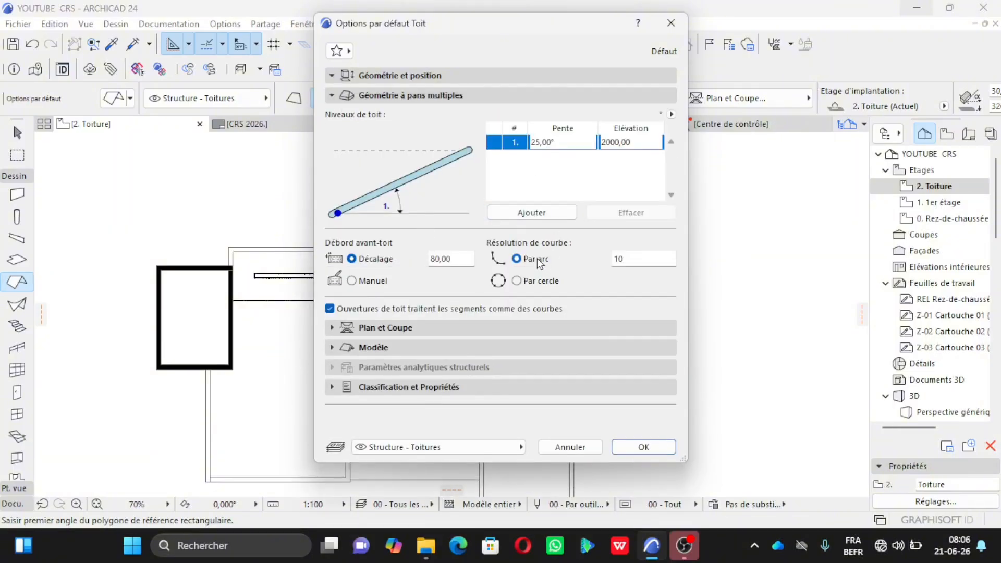
{"action": "double_click", "coordinate": [461, 260]}
{"action": "type", "text": "0"}
Enable surface overrides for the roof's top, edges and underside, and assign Toit - Tuiles grises to the top surface.
{"action": "left_click", "coordinate": [414, 326]}
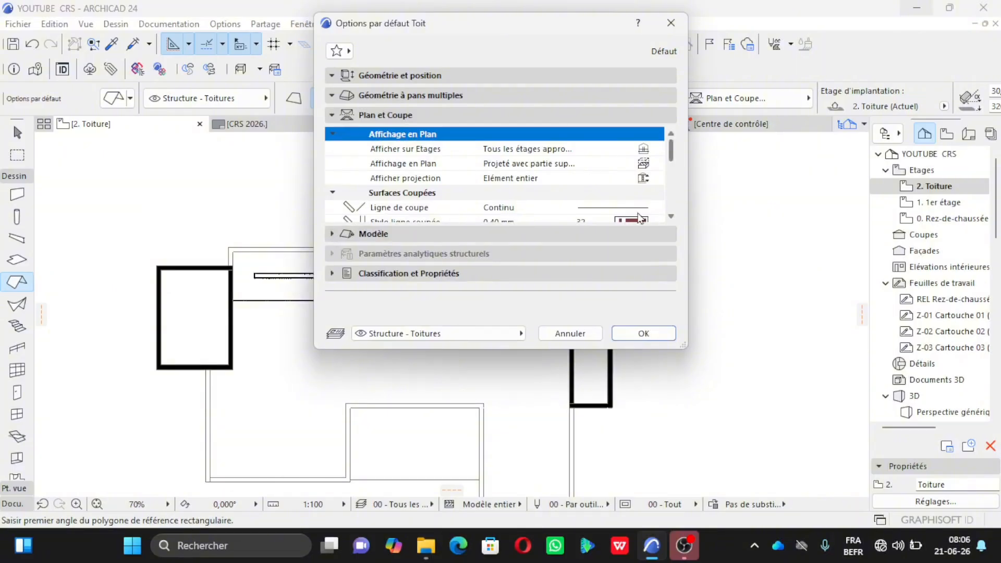
{"action": "scroll", "coordinate": [636, 214], "scroll_direction": "down", "scroll_amount": 5}
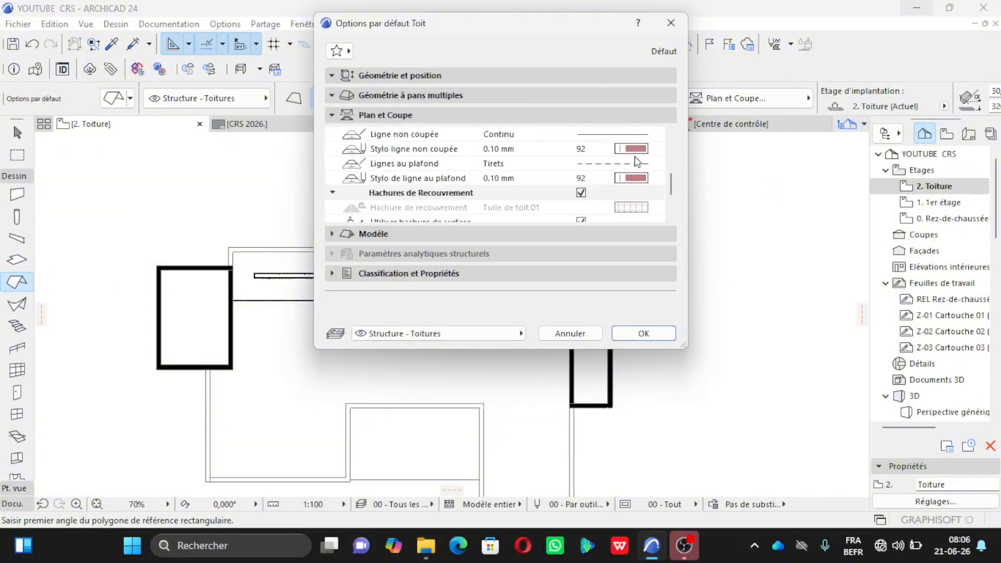
{"action": "scroll", "coordinate": [631, 166], "scroll_direction": "down", "scroll_amount": 3}
{"action": "scroll", "coordinate": [629, 169], "scroll_direction": "down", "scroll_amount": 1}
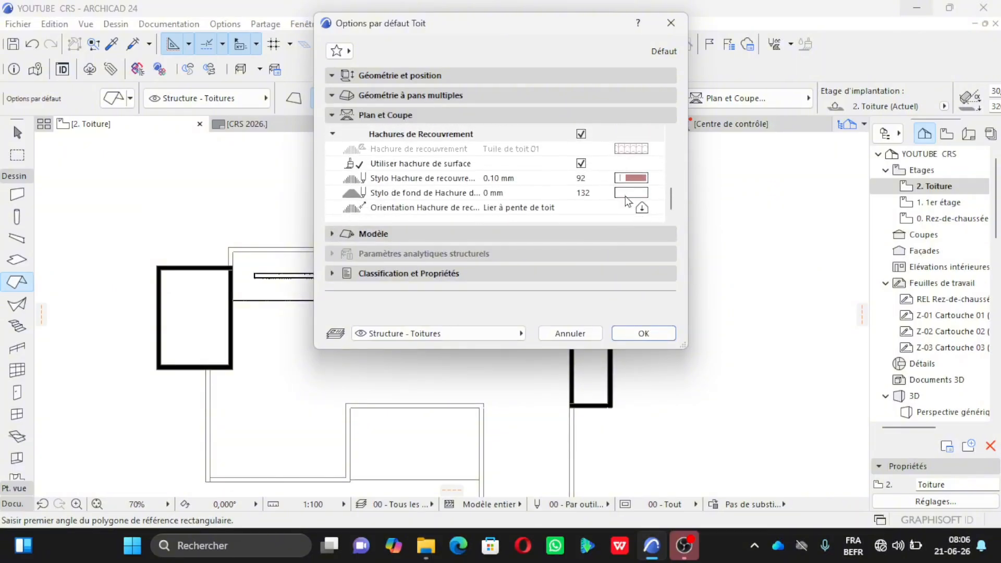
{"action": "left_click", "coordinate": [406, 239]}
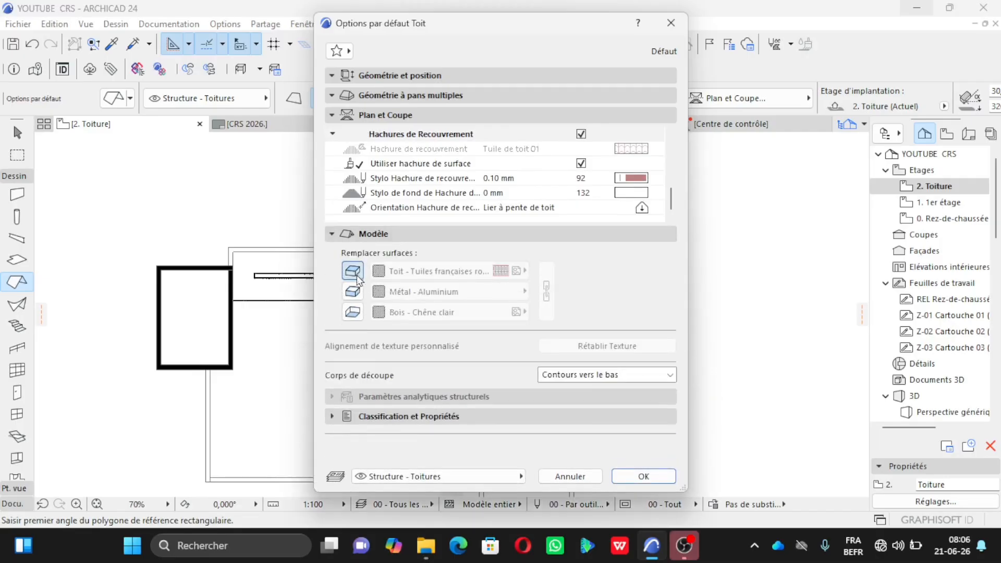
{"action": "left_click", "coordinate": [352, 270]}
{"action": "left_click", "coordinate": [352, 291]}
{"action": "left_click", "coordinate": [353, 312]}
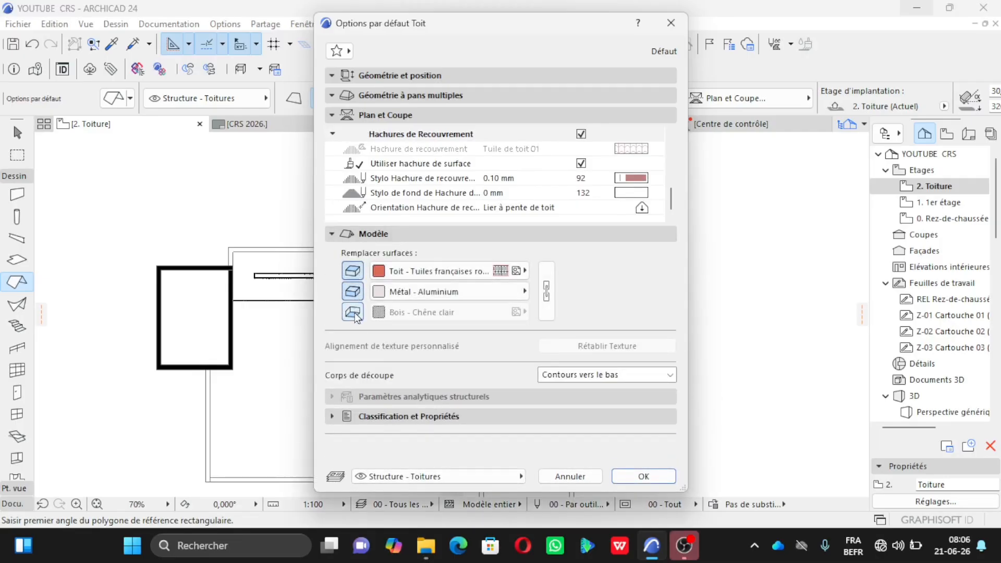
{"action": "left_click", "coordinate": [401, 276]}
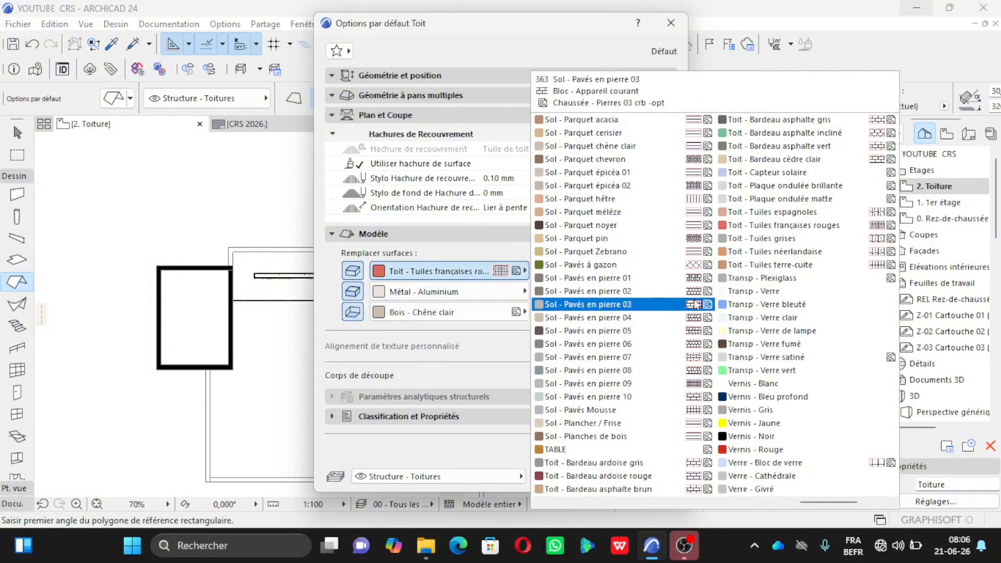
{"action": "left_click", "coordinate": [794, 240]}
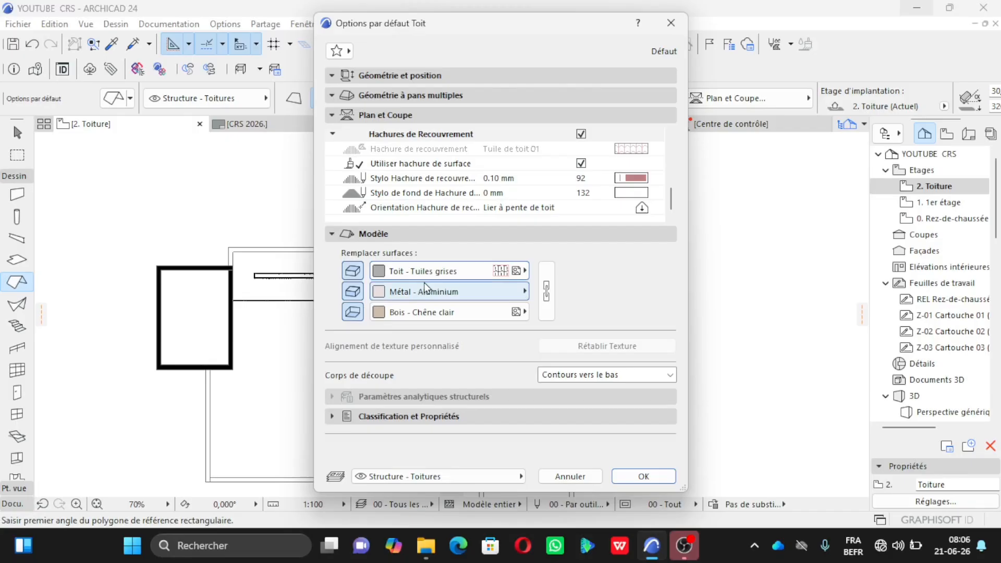
Set the roof's cover fill pen to the dark grey pen 81.
{"action": "left_click", "coordinate": [633, 177]}
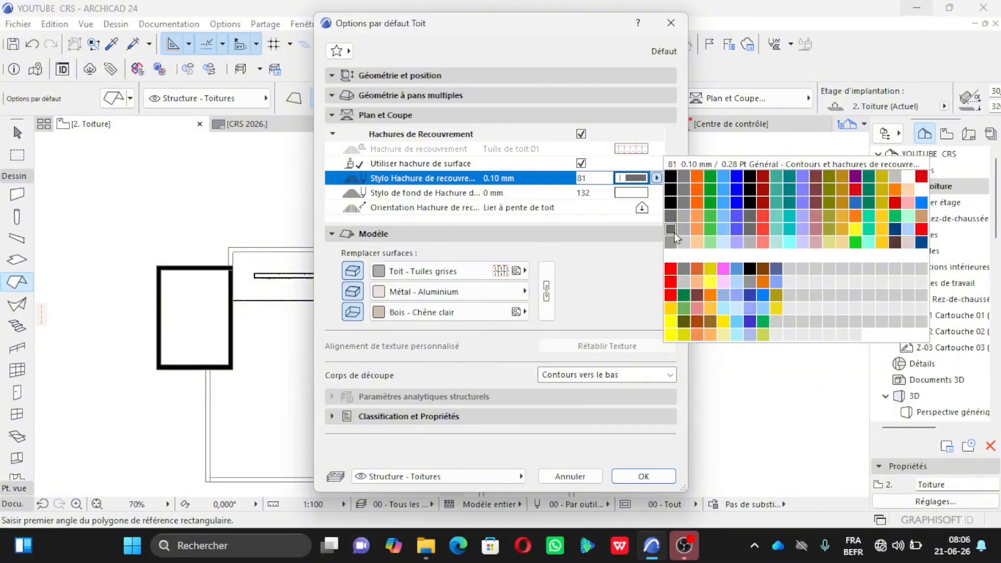
{"action": "left_click", "coordinate": [674, 232]}
{"action": "left_click", "coordinate": [637, 179]}
{"action": "left_click", "coordinate": [671, 227]}
Set the roof's overhead line pen and uncut line pen to 81.
{"action": "scroll", "coordinate": [640, 208], "scroll_direction": "up", "scroll_amount": 3}
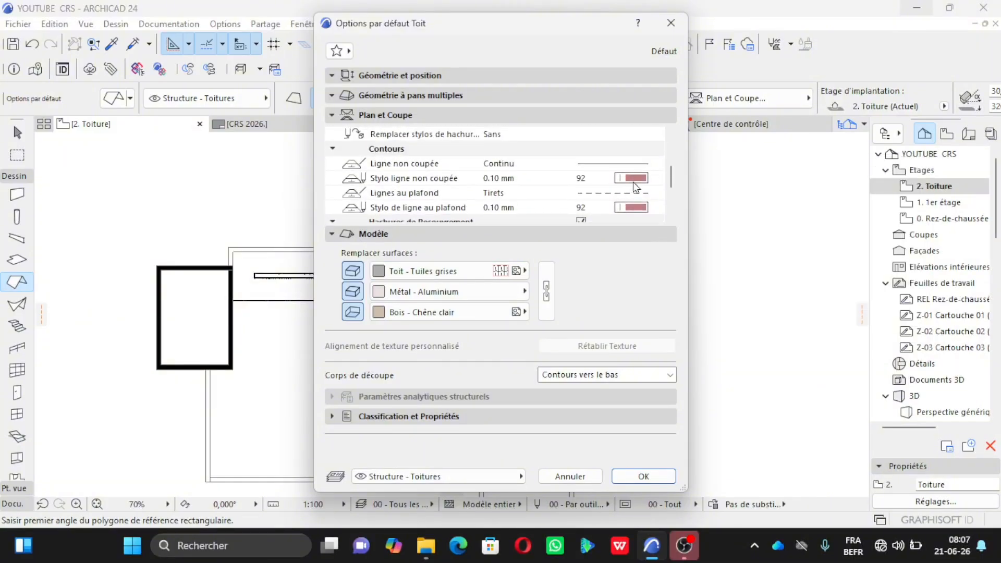
{"action": "left_click", "coordinate": [640, 214]}
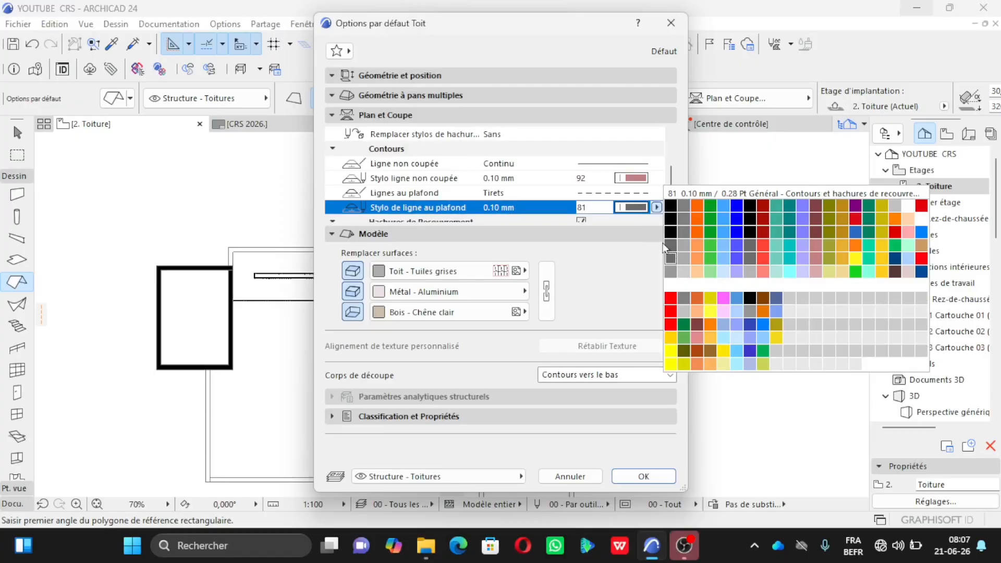
{"action": "left_click", "coordinate": [671, 254]}
{"action": "left_click", "coordinate": [634, 179]}
{"action": "left_click", "coordinate": [670, 233]}
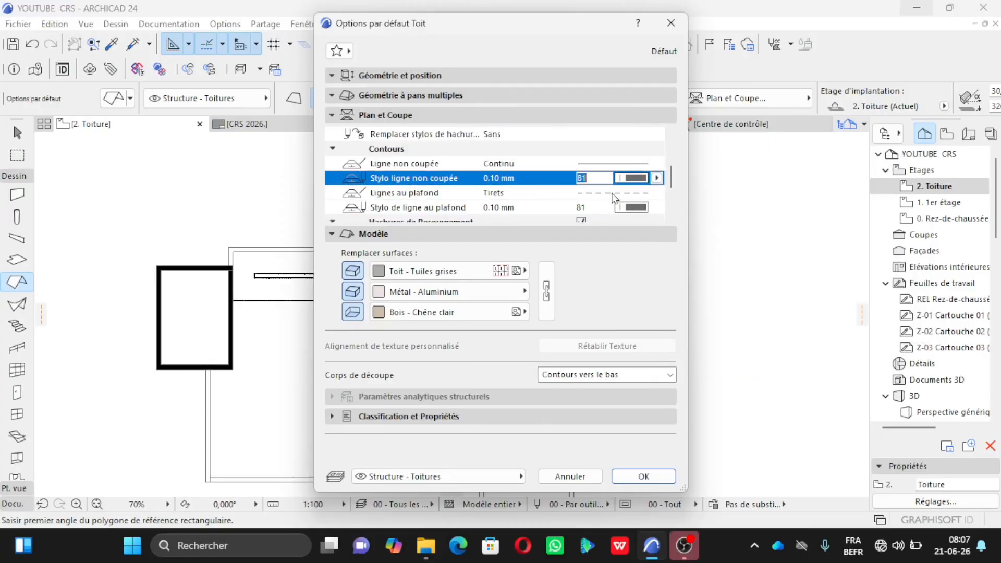
Set the roof's cut line pen to 81 and apply the default roof settings.
{"action": "scroll", "coordinate": [636, 190], "scroll_direction": "up", "scroll_amount": 1}
{"action": "left_click", "coordinate": [632, 207]}
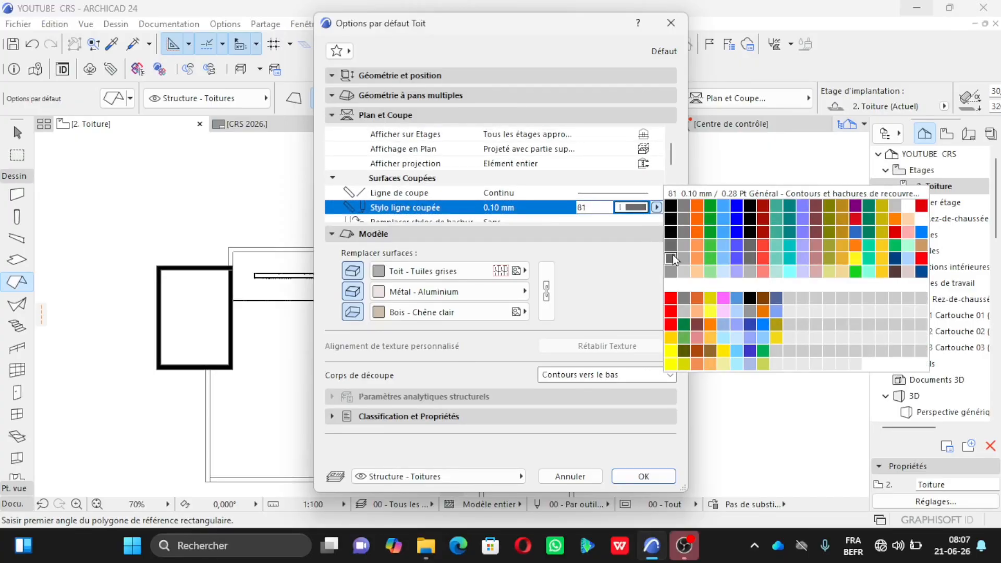
{"action": "left_click", "coordinate": [673, 254]}
{"action": "scroll", "coordinate": [643, 201], "scroll_direction": "up", "scroll_amount": 1}
{"action": "scroll", "coordinate": [635, 187], "scroll_direction": "down", "scroll_amount": 5}
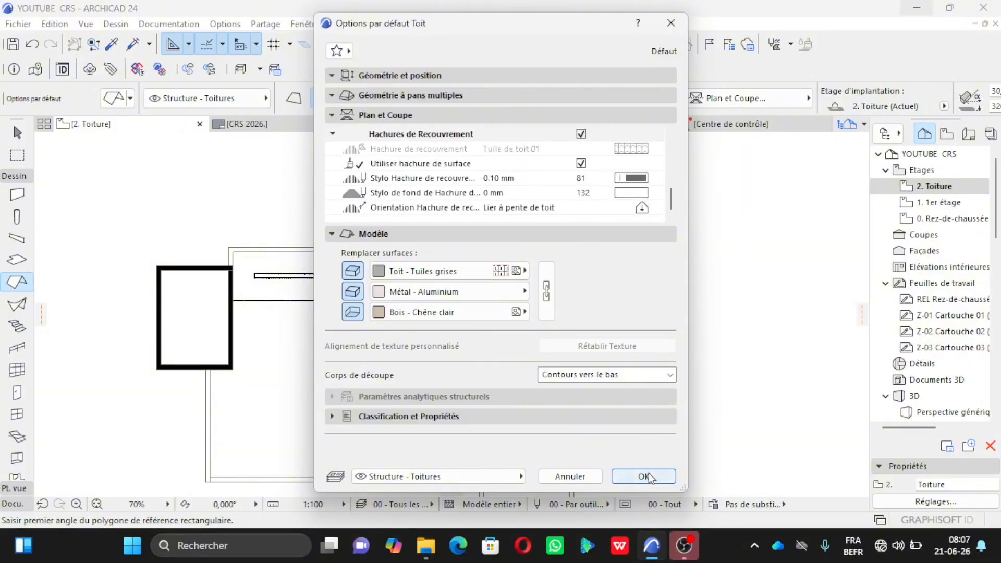
{"action": "left_click", "coordinate": [520, 73]}
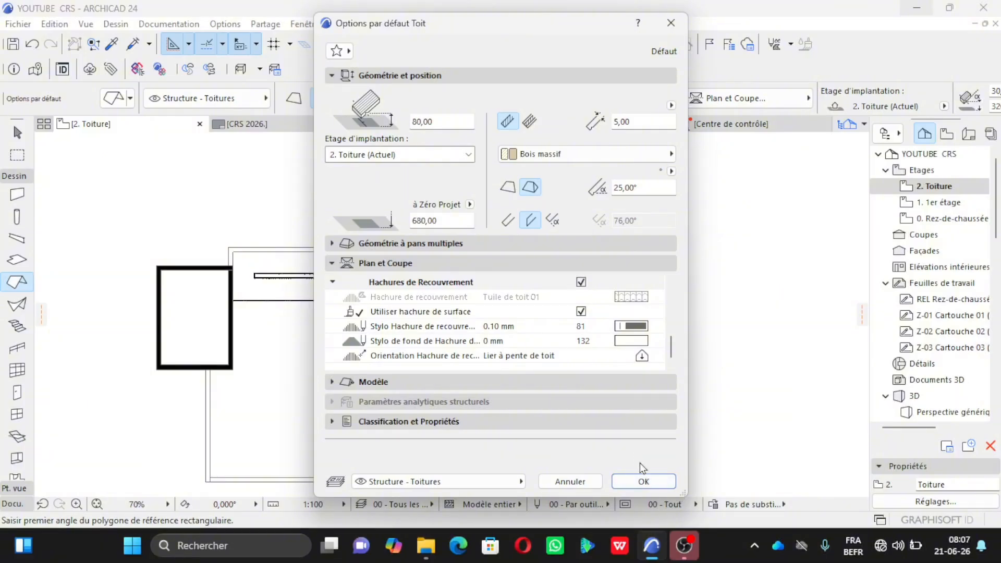
{"action": "left_click", "coordinate": [644, 482]}
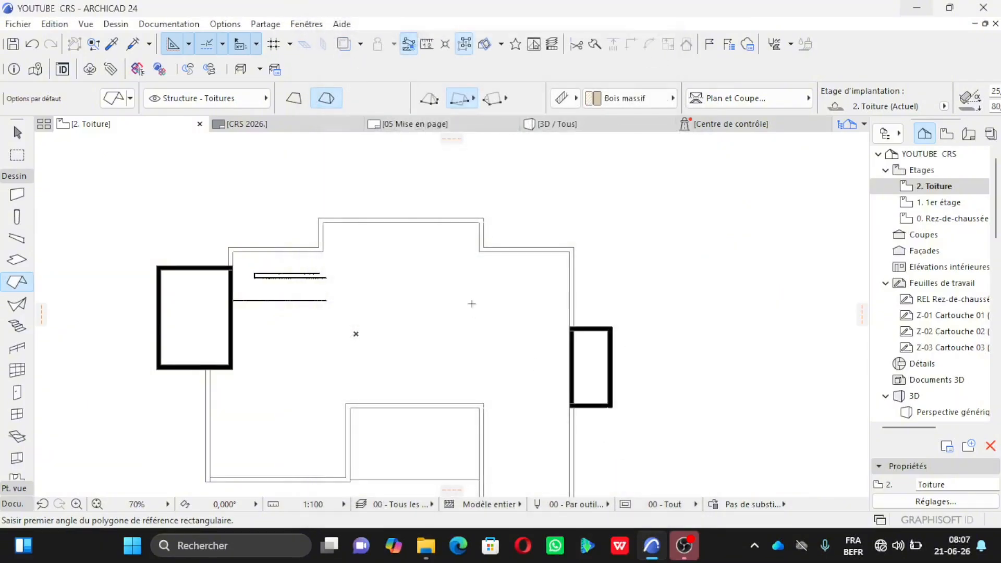
Choose the hipped variant of the rectangular roof, and switch the multi-plane roof's construction method to polygonal.
{"action": "left_click", "coordinate": [464, 101]}
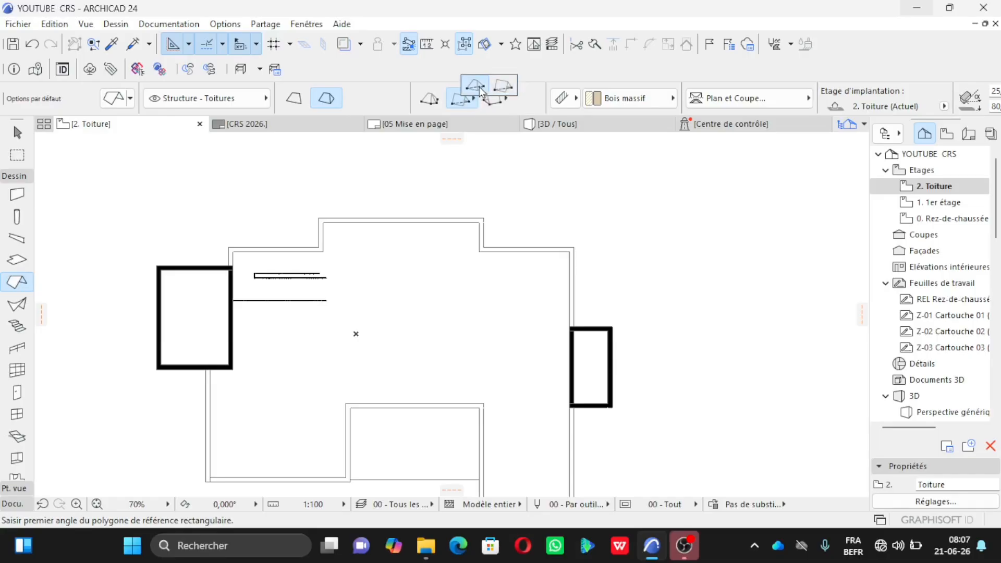
{"action": "left_click", "coordinate": [478, 90]}
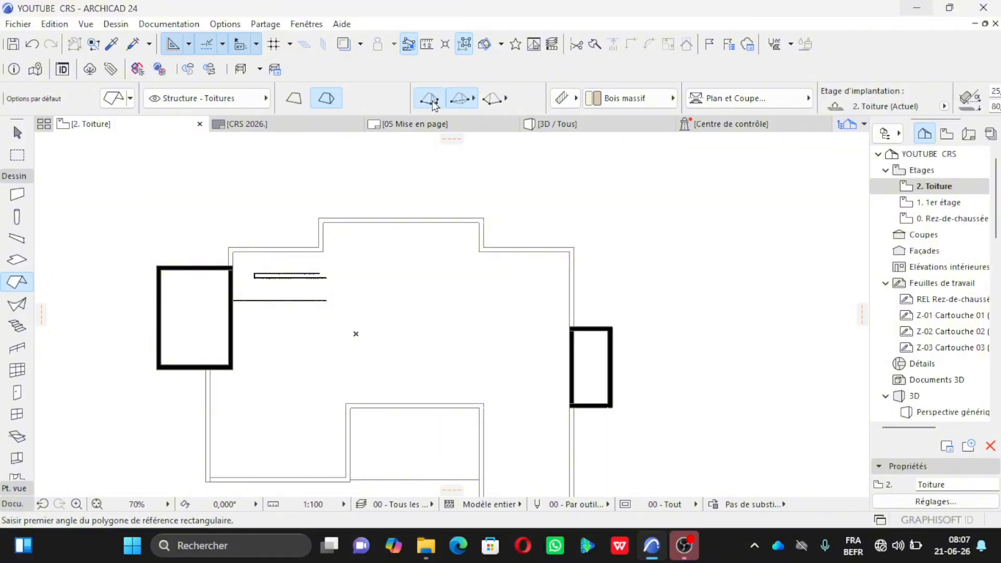
{"action": "left_click", "coordinate": [433, 101]}
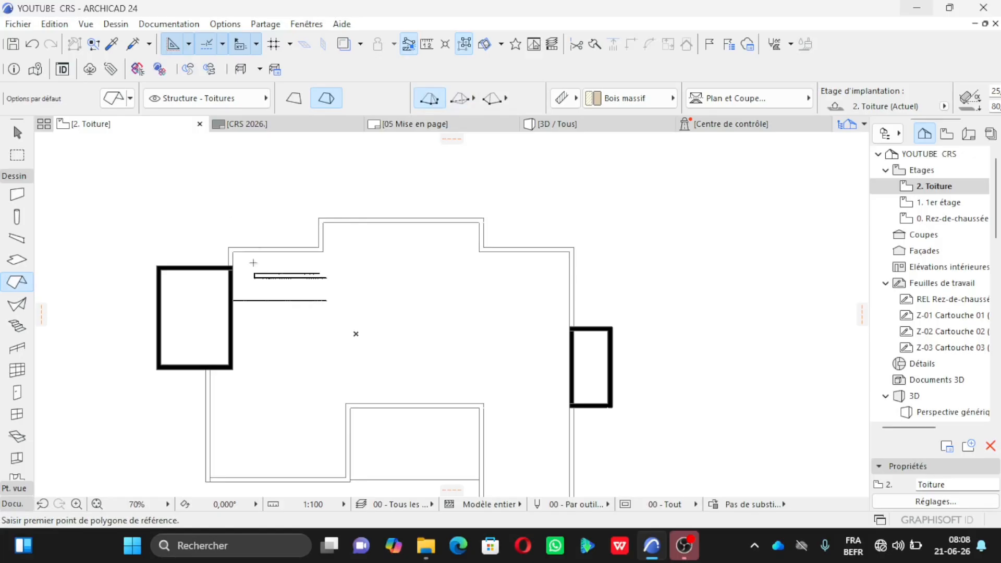
{"action": "scroll", "coordinate": [260, 249], "scroll_direction": "down", "scroll_amount": 3}
{"action": "scroll", "coordinate": [245, 364], "scroll_direction": "up", "scroll_amount": 5}
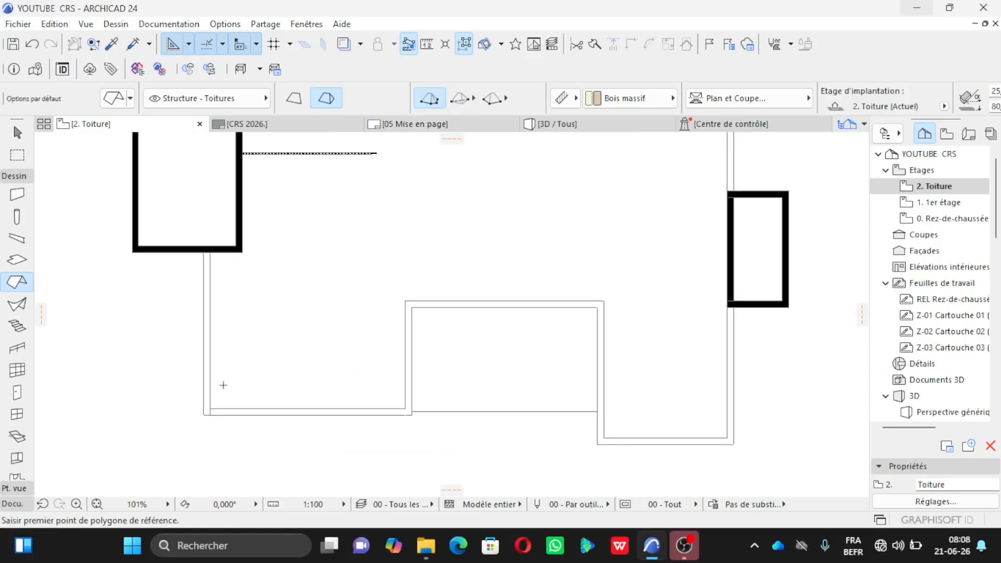
{"action": "scroll", "coordinate": [214, 402], "scroll_direction": "up", "scroll_amount": 3}
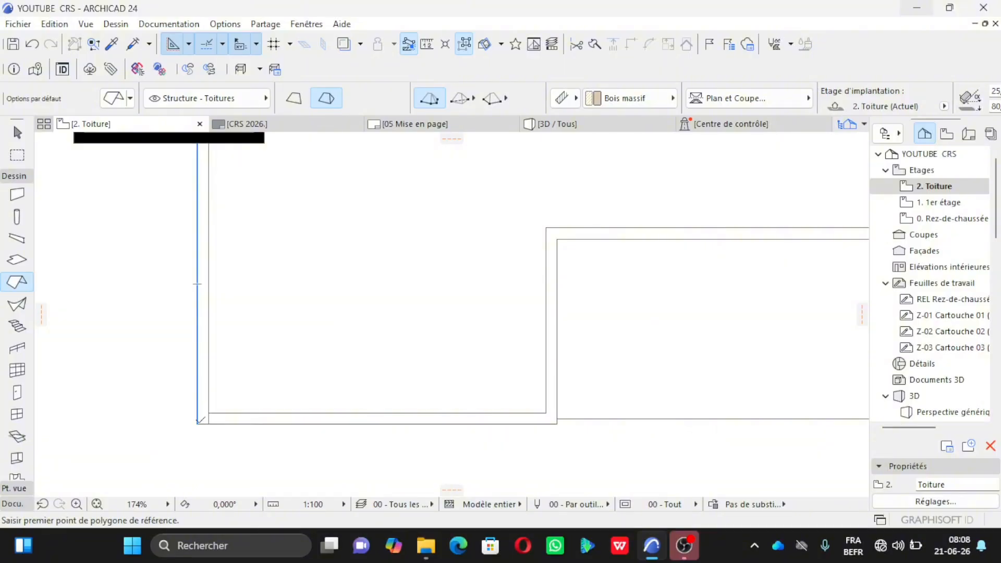
{"action": "left_click", "coordinate": [199, 422]}
{"action": "scroll", "coordinate": [190, 431], "scroll_direction": "down", "scroll_amount": 2}
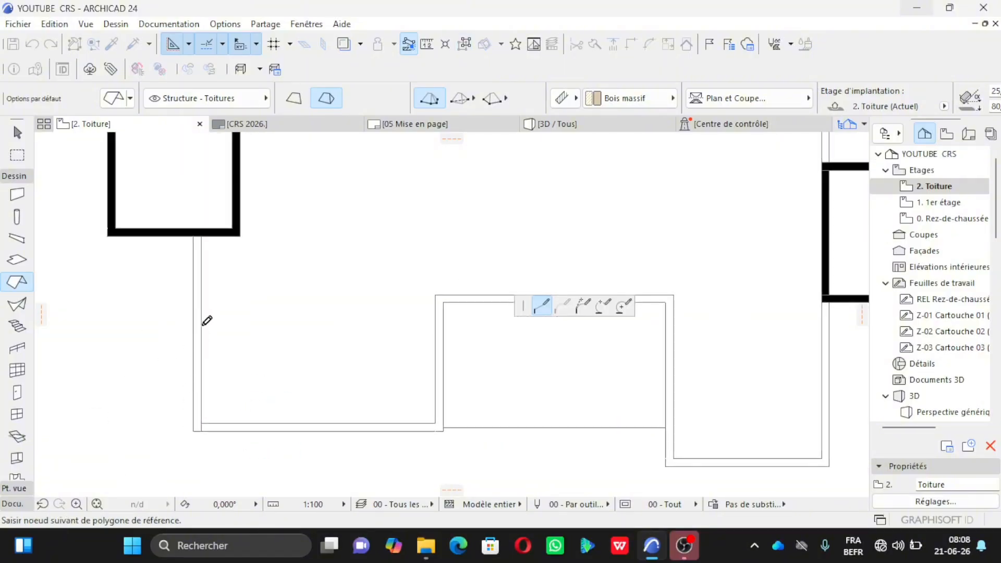
{"action": "scroll", "coordinate": [198, 232], "scroll_direction": "up", "scroll_amount": 2}
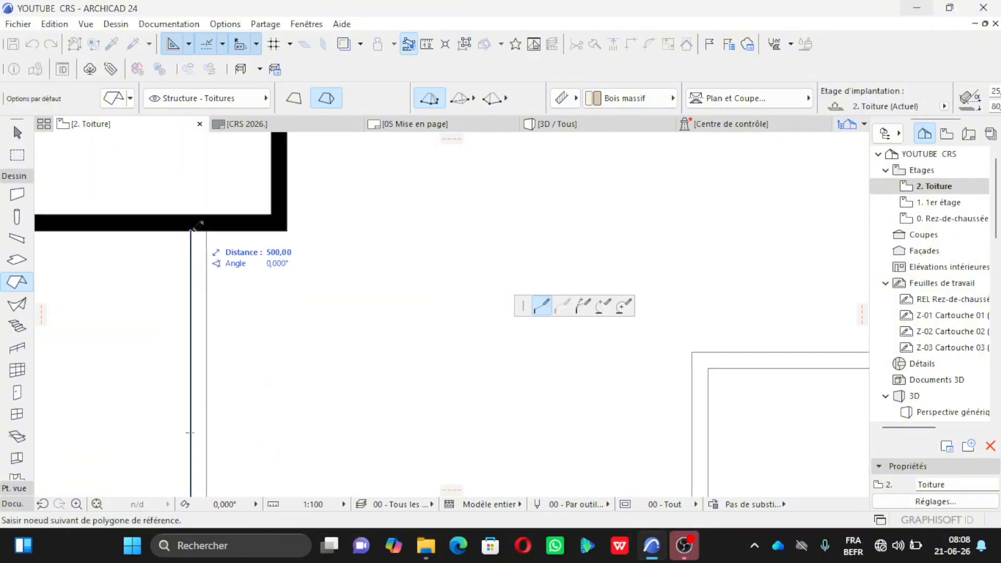
{"action": "left_click", "coordinate": [190, 230]}
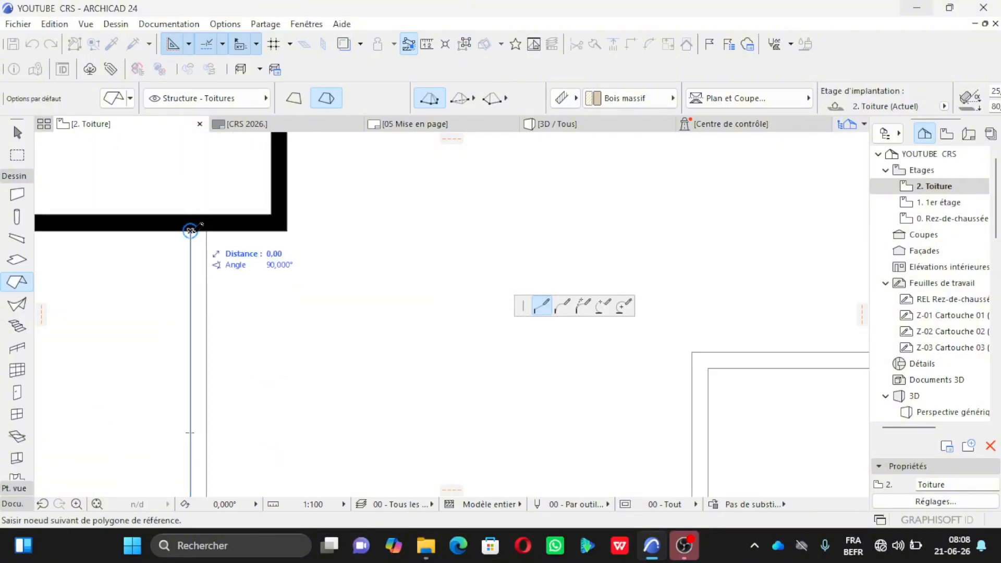
{"action": "left_click", "coordinate": [286, 230]}
{"action": "scroll", "coordinate": [262, 324], "scroll_direction": "down", "scroll_amount": 3}
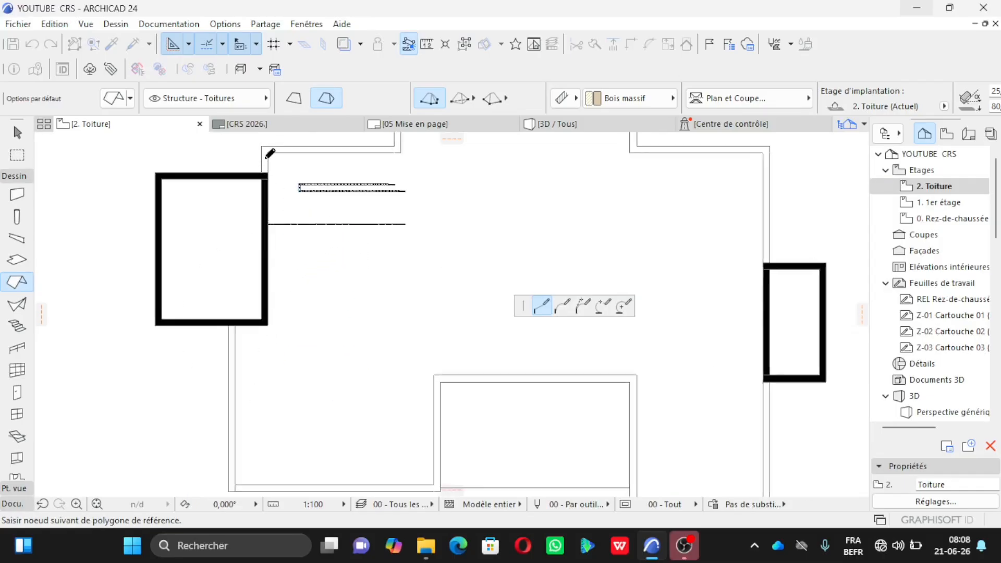
{"action": "scroll", "coordinate": [266, 159], "scroll_direction": "up", "scroll_amount": 3}
{"action": "scroll", "coordinate": [276, 231], "scroll_direction": "down", "scroll_amount": 3}
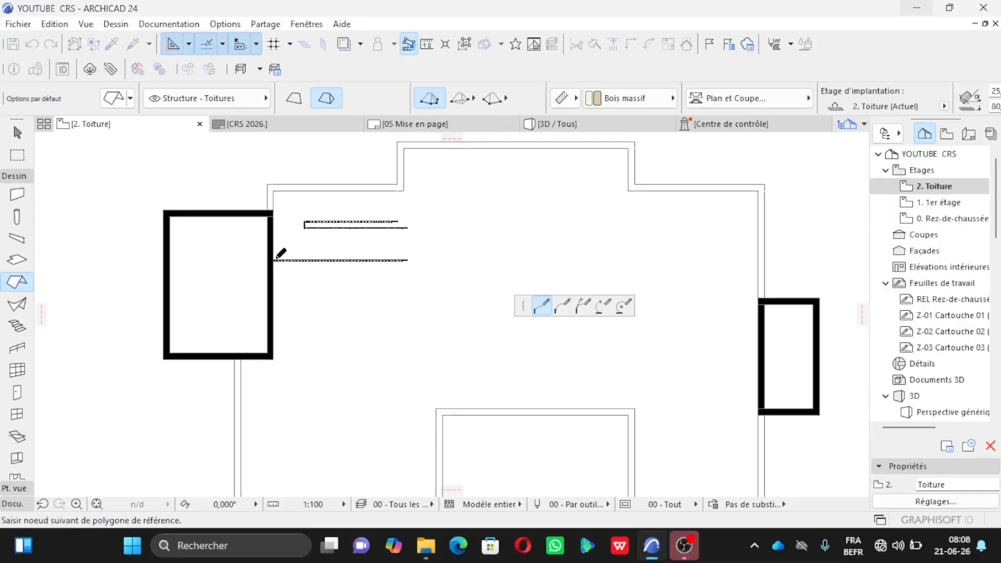
{"action": "key", "text": "BackSpace"}
{"action": "key", "text": "BackSpace"}
{"action": "scroll", "coordinate": [270, 217], "scroll_direction": "down", "scroll_amount": 1}
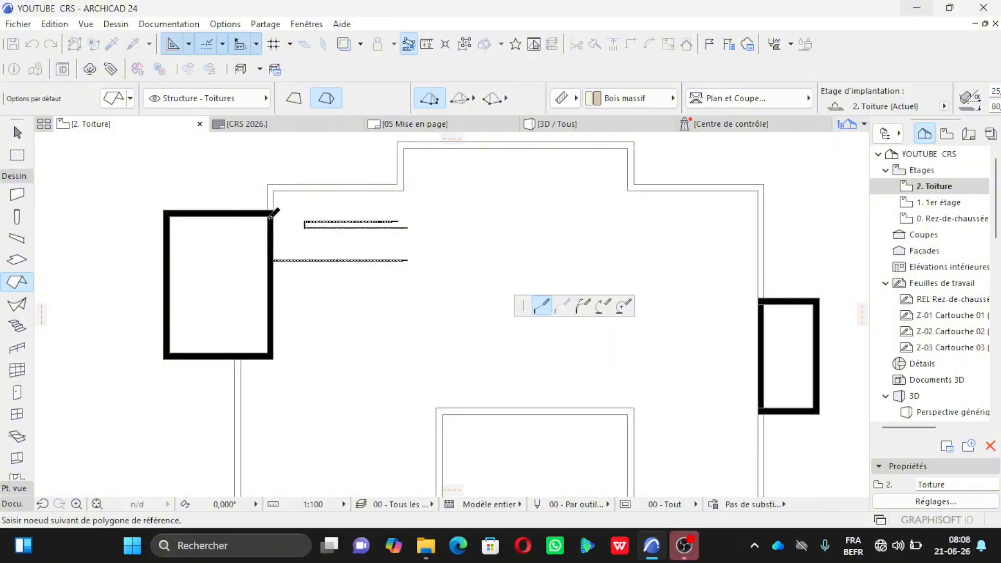
{"action": "key", "text": "Escape"}
Start the roof outline at the lower-left room's inner corner and trace the inner wall faces past the stair block to the upper-left corner.
{"action": "scroll", "coordinate": [245, 339], "scroll_direction": "up", "scroll_amount": 4}
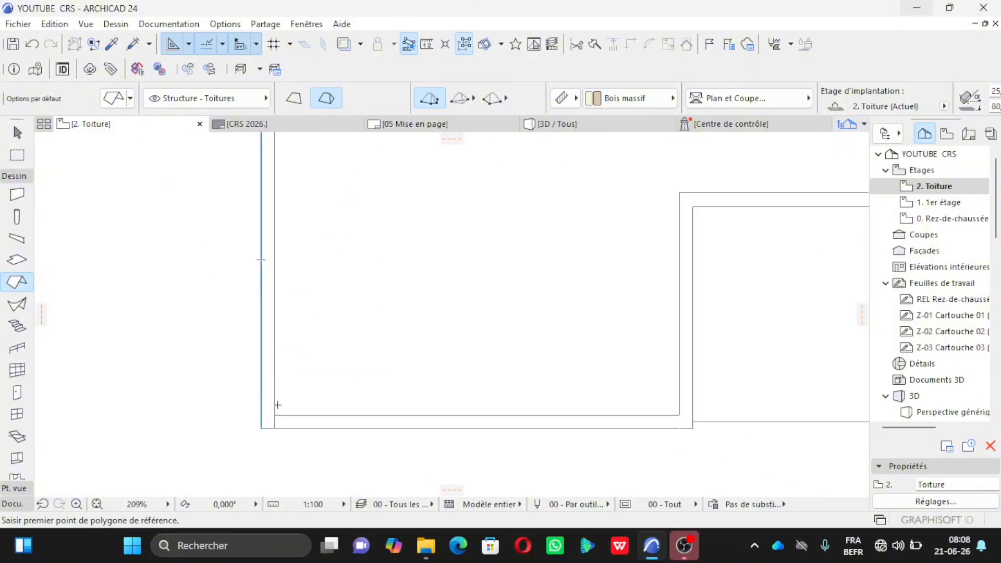
{"action": "left_click", "coordinate": [274, 415]}
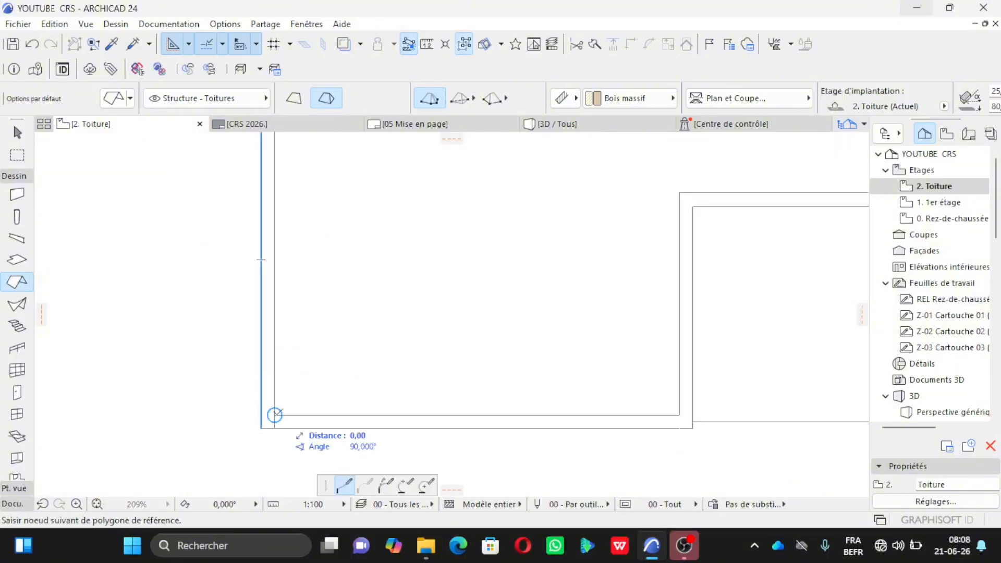
{"action": "scroll", "coordinate": [273, 433], "scroll_direction": "down", "scroll_amount": 3}
{"action": "scroll", "coordinate": [268, 340], "scroll_direction": "up", "scroll_amount": 3}
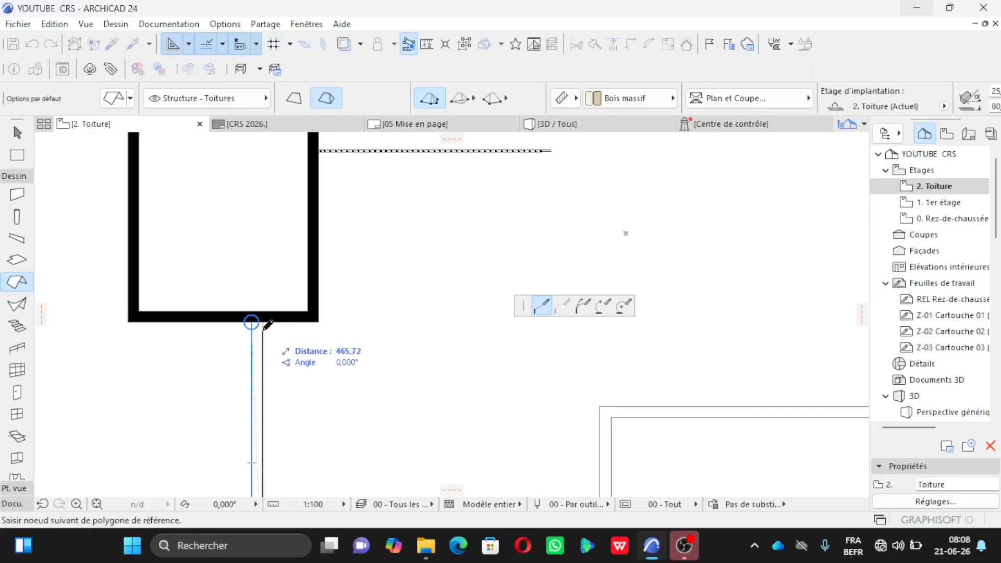
{"action": "left_click", "coordinate": [262, 322]}
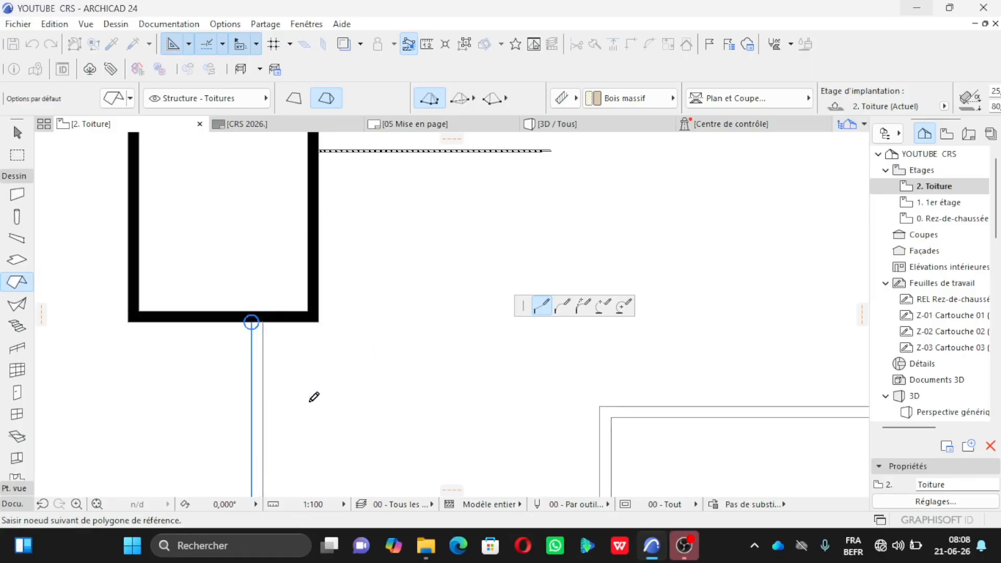
{"action": "scroll", "coordinate": [312, 396], "scroll_direction": "down", "scroll_amount": 3}
{"action": "scroll", "coordinate": [315, 250], "scroll_direction": "up", "scroll_amount": 3}
{"action": "left_click", "coordinate": [314, 251]}
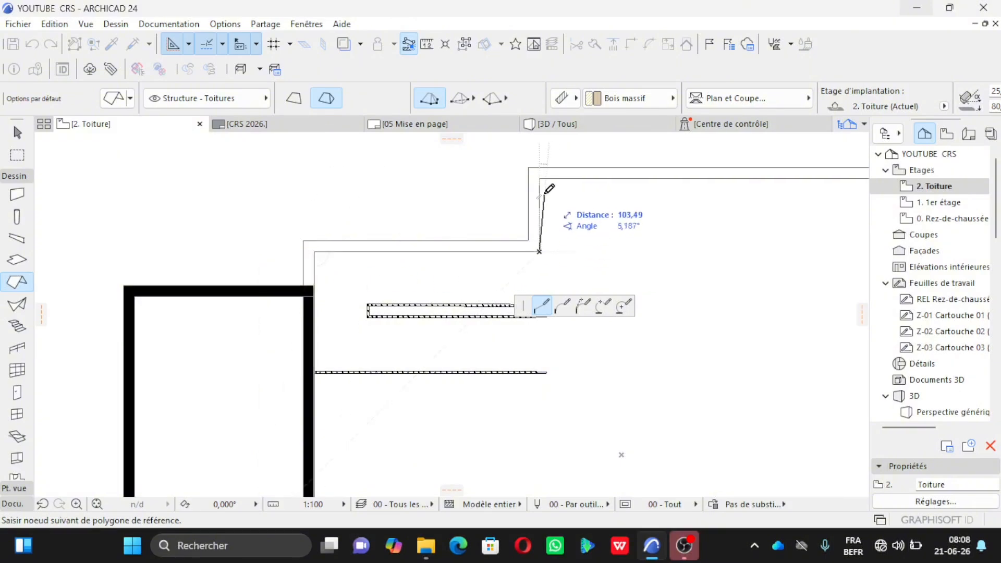
Continue the roof outline along the inner wall faces around the upper projecting bay to the plan's upper-right corner.
{"action": "scroll", "coordinate": [545, 176], "scroll_direction": "down", "scroll_amount": 3}
{"action": "scroll", "coordinate": [603, 195], "scroll_direction": "up", "scroll_amount": 5}
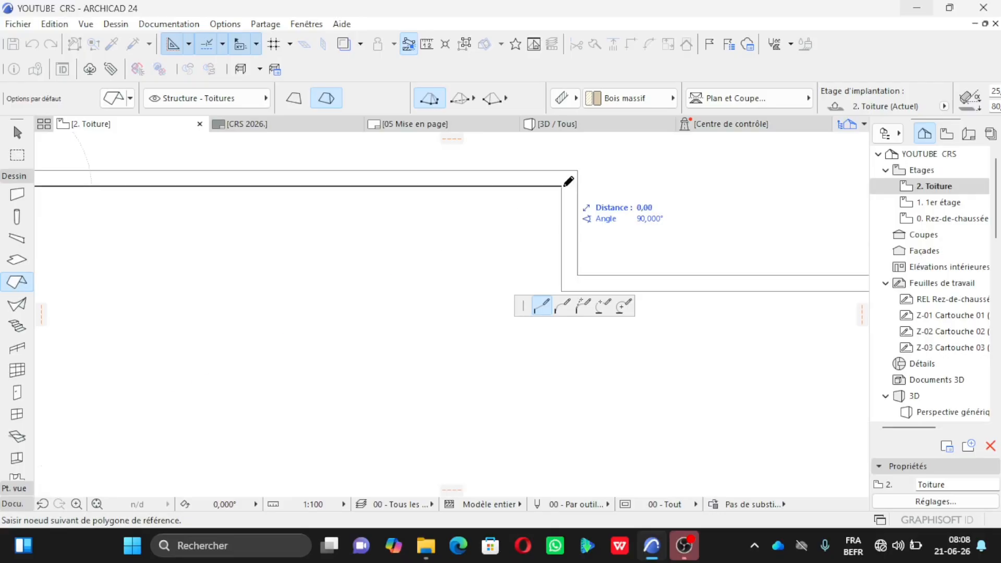
{"action": "scroll", "coordinate": [568, 181], "scroll_direction": "down", "scroll_amount": 3}
{"action": "scroll", "coordinate": [561, 208], "scroll_direction": "up", "scroll_amount": 3}
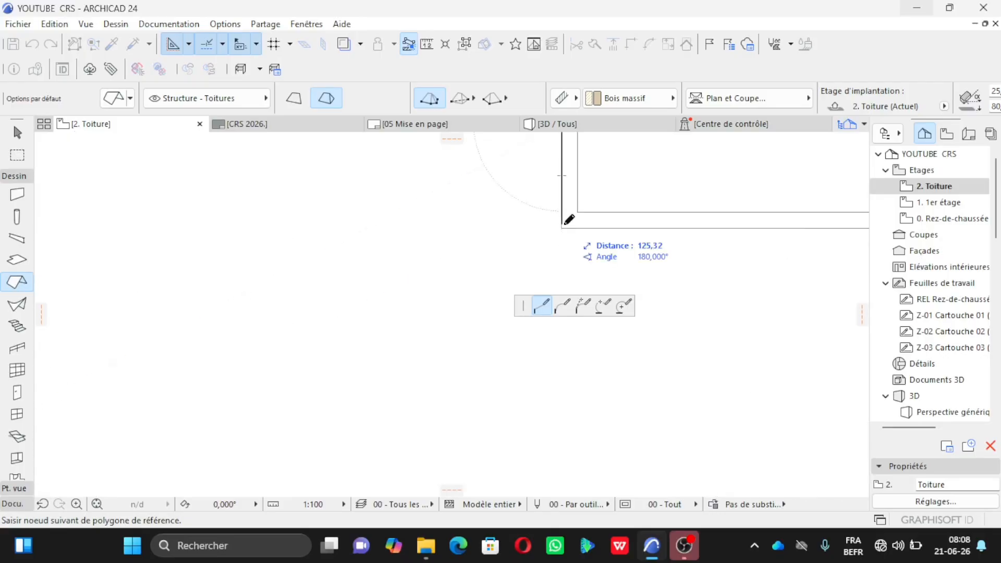
{"action": "left_click", "coordinate": [562, 228]}
{"action": "scroll", "coordinate": [454, 222], "scroll_direction": "down", "scroll_amount": 5}
{"action": "scroll", "coordinate": [636, 222], "scroll_direction": "up", "scroll_amount": 4}
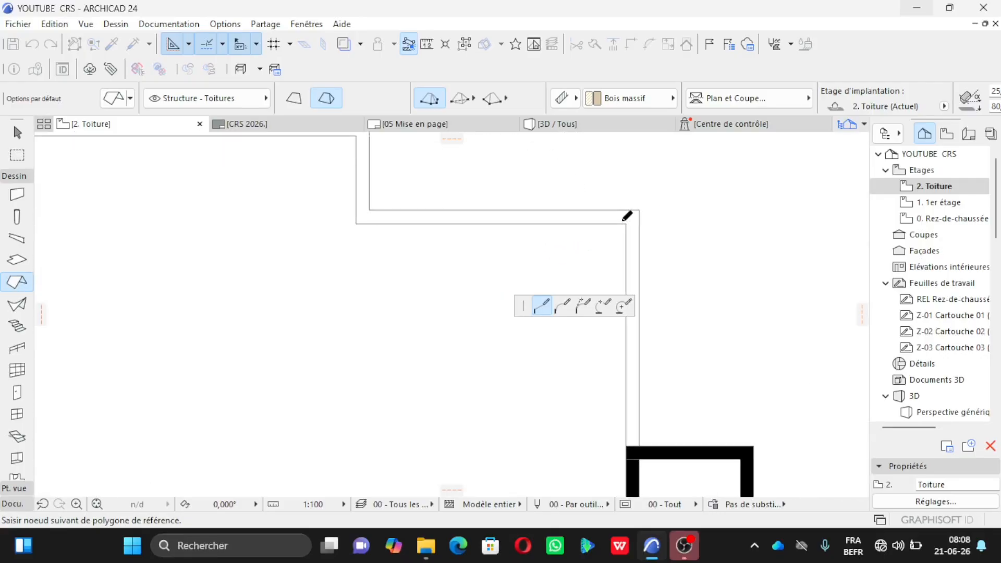
{"action": "left_click", "coordinate": [631, 220]}
Continue the roof outline down the right-hand wall and across the inner bottom edge of the lower-right wing.
{"action": "scroll", "coordinate": [632, 196], "scroll_direction": "down", "scroll_amount": 5}
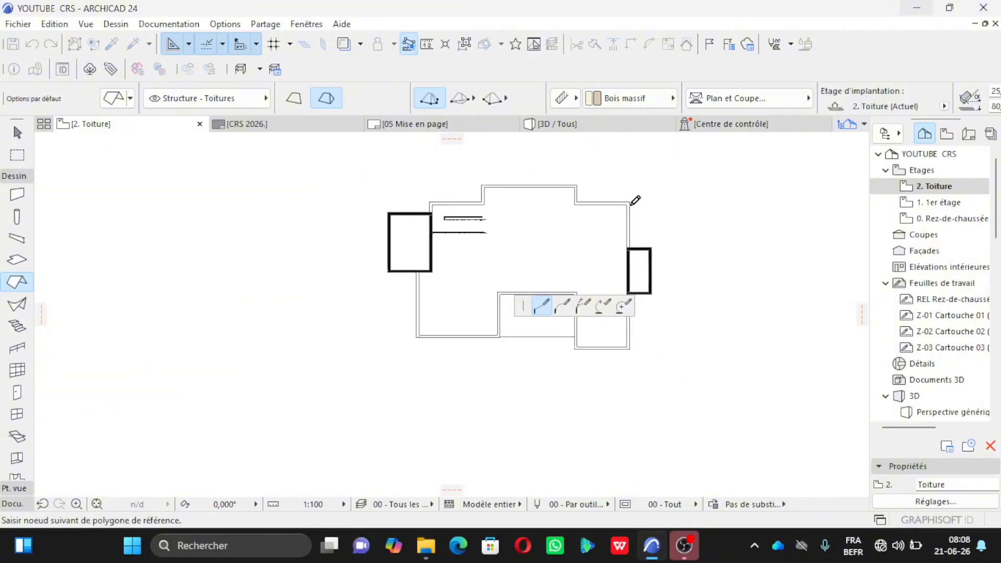
{"action": "scroll", "coordinate": [633, 267], "scroll_direction": "up", "scroll_amount": 5}
{"action": "scroll", "coordinate": [641, 262], "scroll_direction": "down", "scroll_amount": 3}
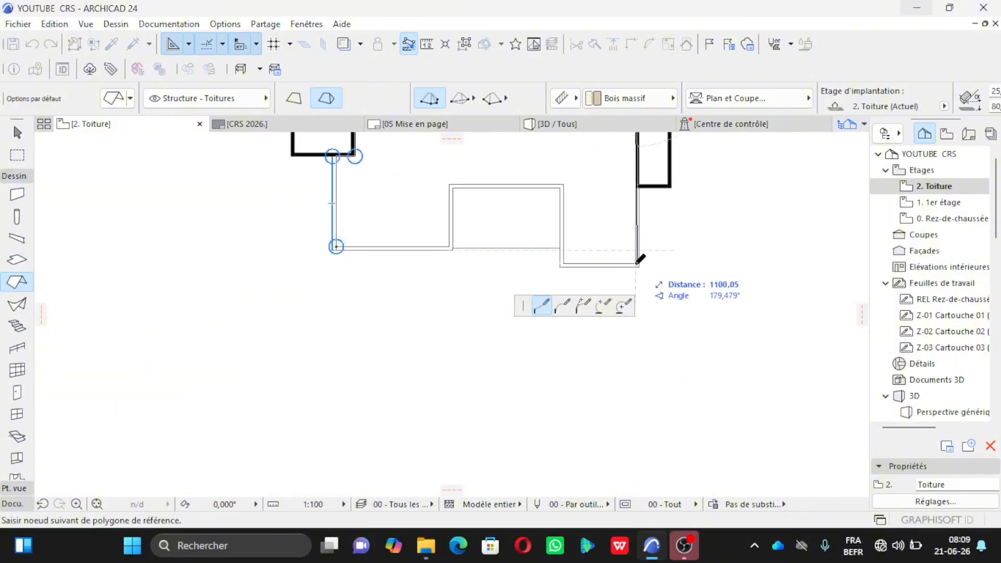
{"action": "scroll", "coordinate": [637, 263], "scroll_direction": "up", "scroll_amount": 3}
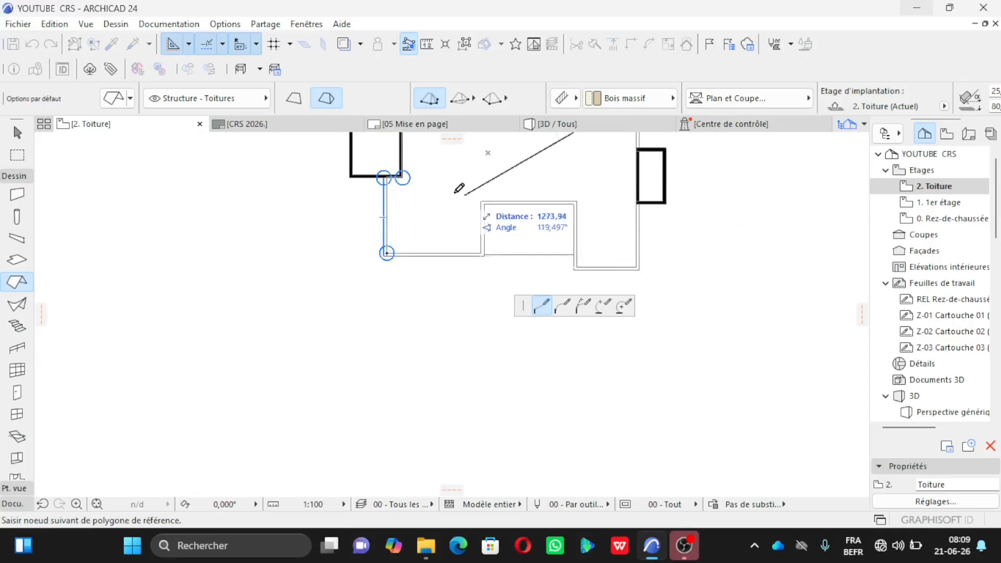
{"action": "scroll", "coordinate": [643, 259], "scroll_direction": "down", "scroll_amount": 2}
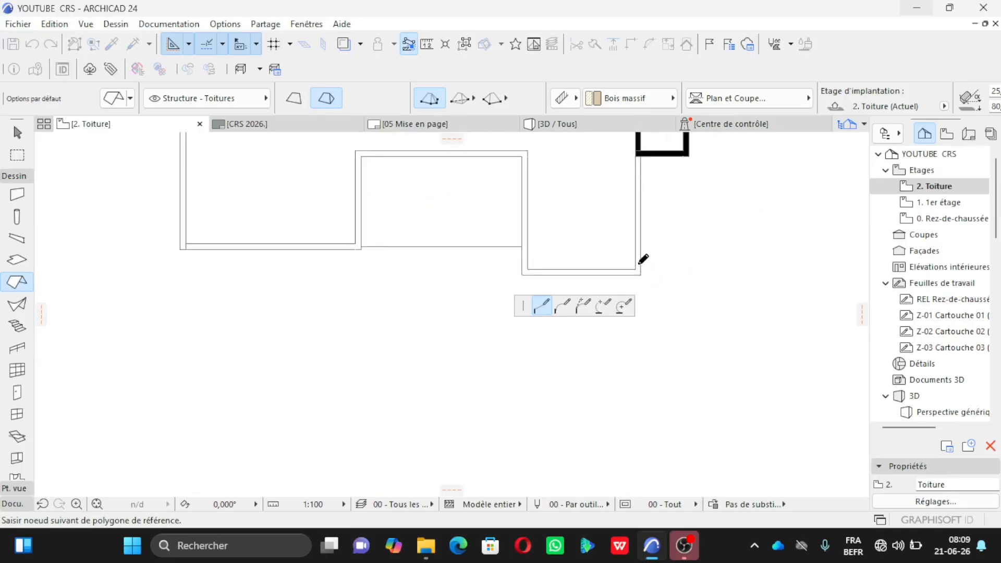
{"action": "scroll", "coordinate": [642, 259], "scroll_direction": "up", "scroll_amount": 1}
{"action": "left_click", "coordinate": [636, 269]}
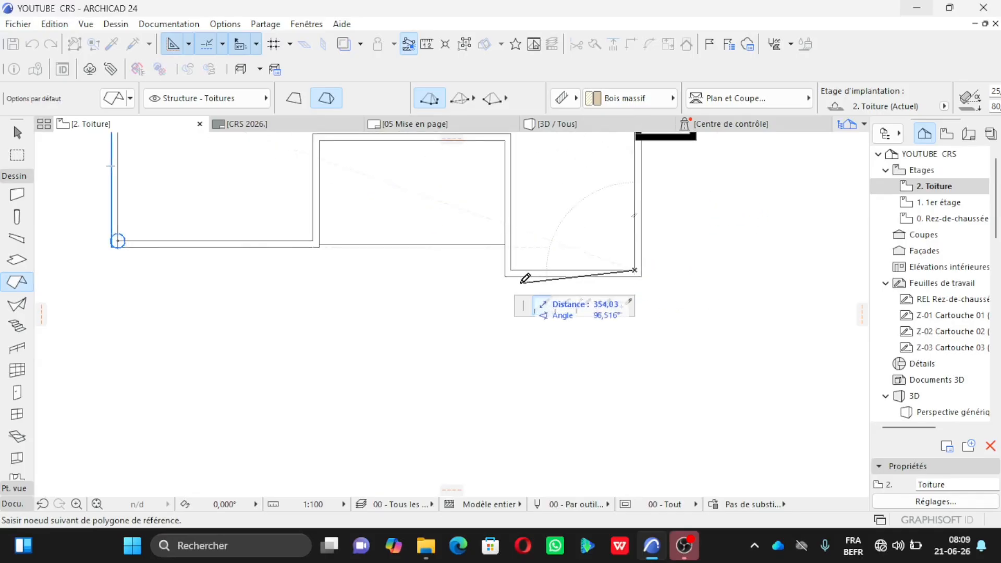
{"action": "left_click", "coordinate": [510, 270]}
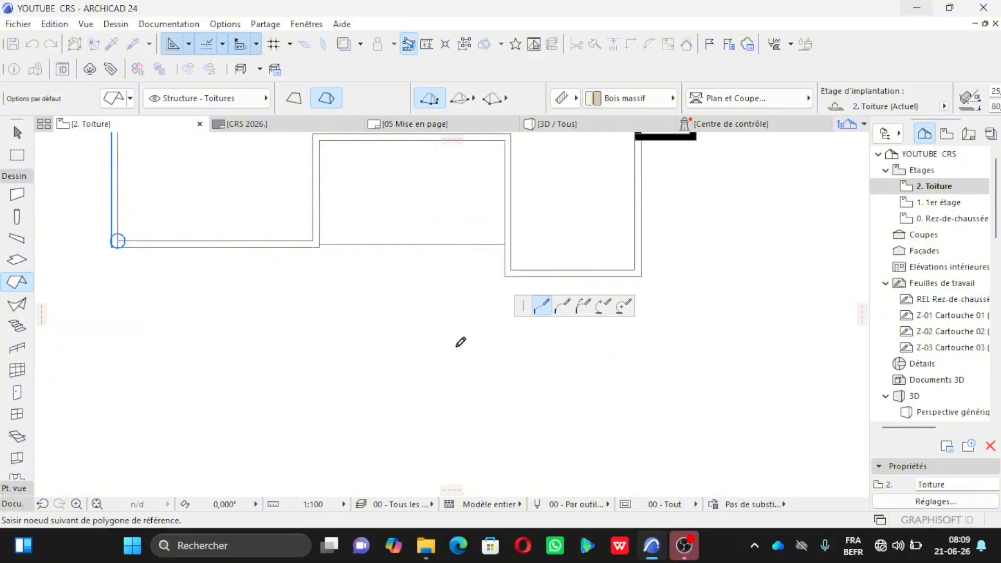
Trace the roof outline around the central terrace recess and close it at the lower-left starting corner.
{"action": "scroll", "coordinate": [458, 347], "scroll_direction": "down", "scroll_amount": 3}
{"action": "scroll", "coordinate": [486, 239], "scroll_direction": "up", "scroll_amount": 4}
{"action": "left_click", "coordinate": [494, 203]}
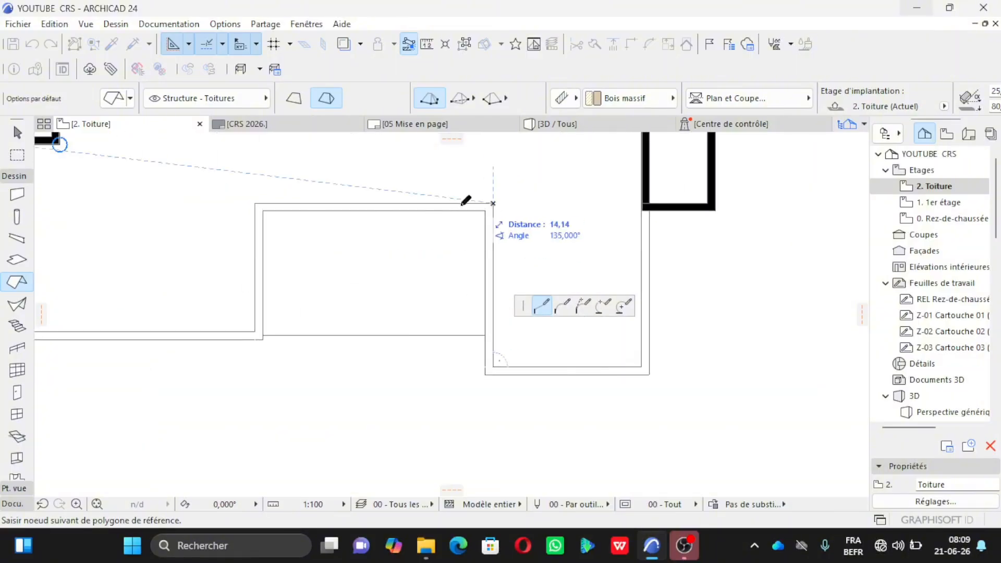
{"action": "left_click", "coordinate": [255, 203]}
{"action": "left_click", "coordinate": [255, 331]}
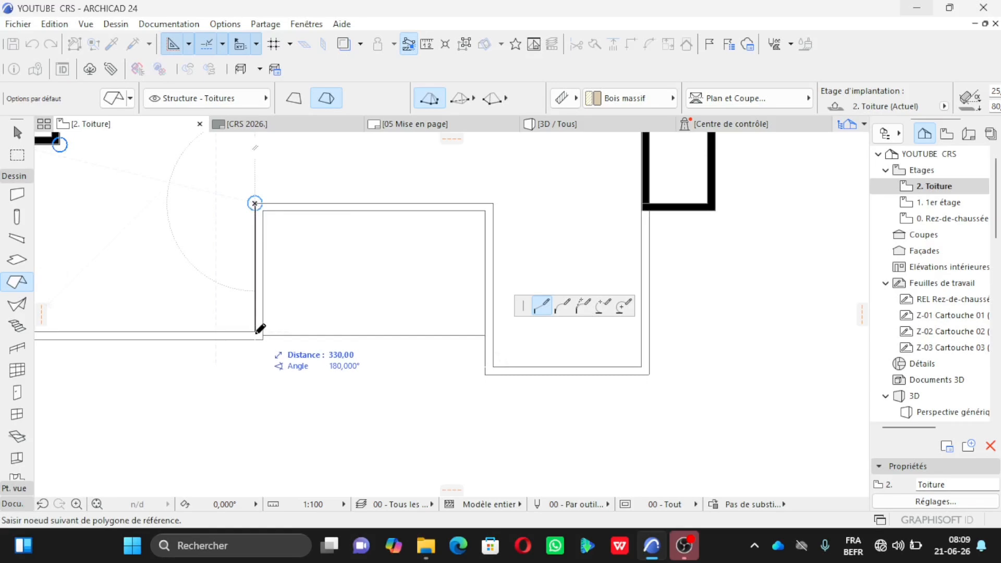
{"action": "scroll", "coordinate": [329, 329], "scroll_direction": "down", "scroll_amount": 3}
{"action": "scroll", "coordinate": [250, 320], "scroll_direction": "up", "scroll_amount": 3}
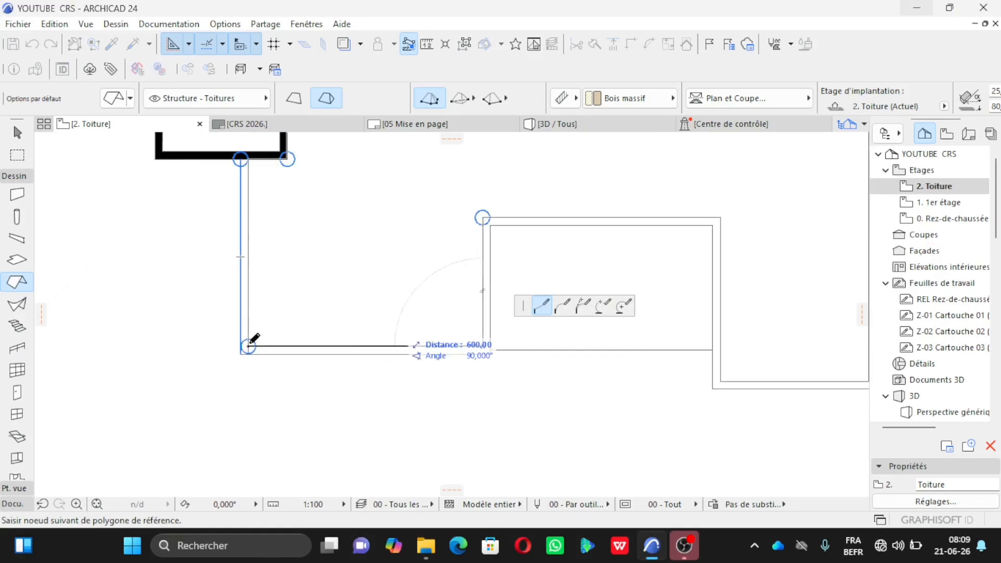
{"action": "left_click", "coordinate": [249, 344]}
Examine the new roof in the 3D view, including how its edge sits on the front room's wall corner.
{"action": "scroll", "coordinate": [254, 339], "scroll_direction": "down", "scroll_amount": 3}
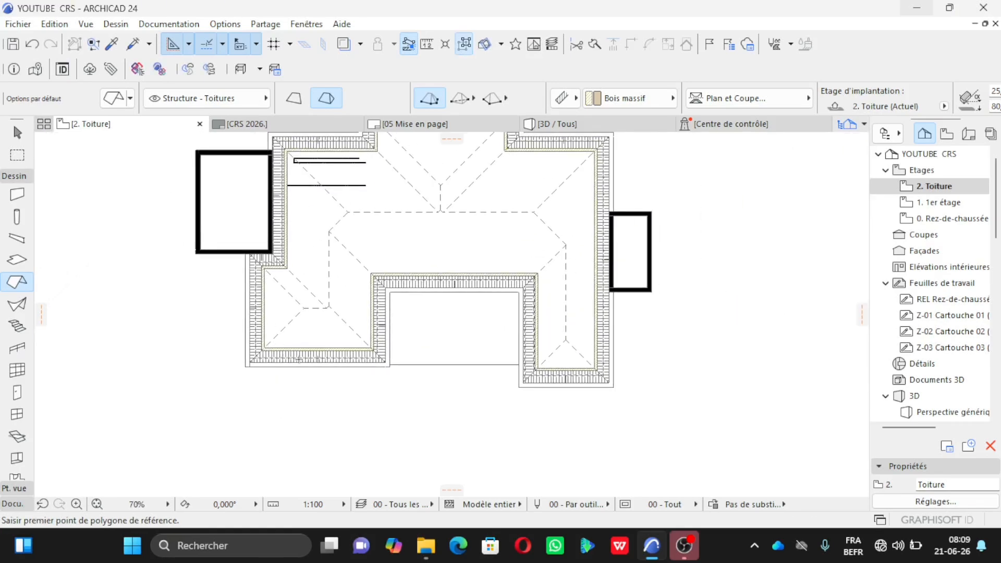
{"action": "scroll", "coordinate": [300, 360], "scroll_direction": "down", "scroll_amount": 3}
{"action": "scroll", "coordinate": [282, 237], "scroll_direction": "up", "scroll_amount": 3}
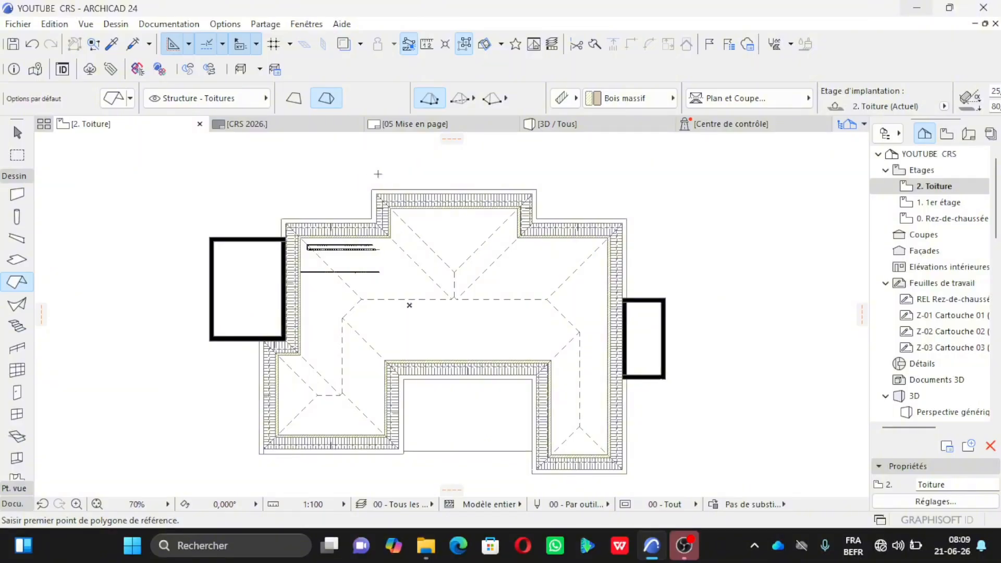
{"action": "left_click", "coordinate": [565, 125]}
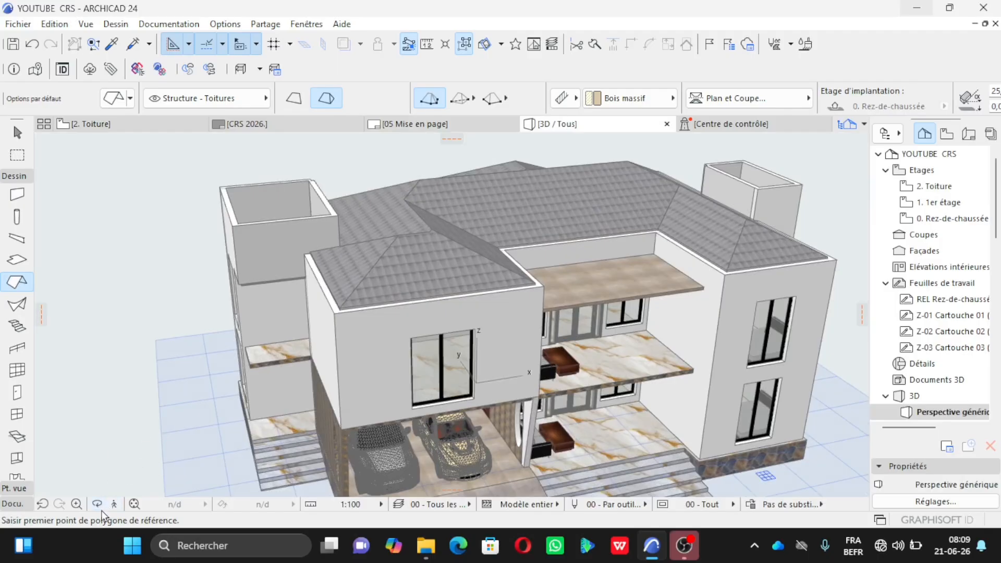
{"action": "scroll", "coordinate": [280, 291], "scroll_direction": "up", "scroll_amount": 8}
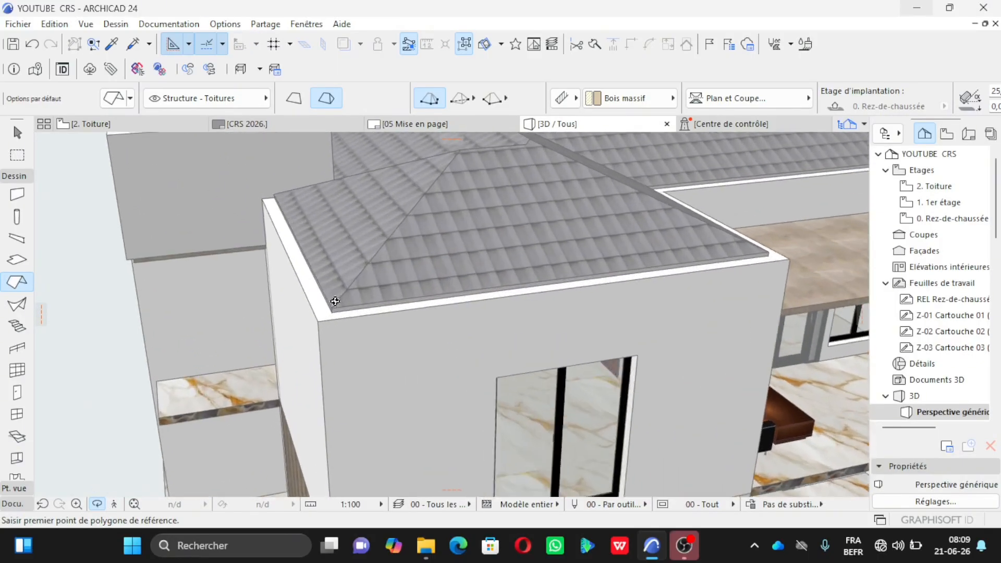
{"action": "middle_click_drag", "start_coordinate": [280, 290], "coordinate": [403, 325], "text": "shift"}
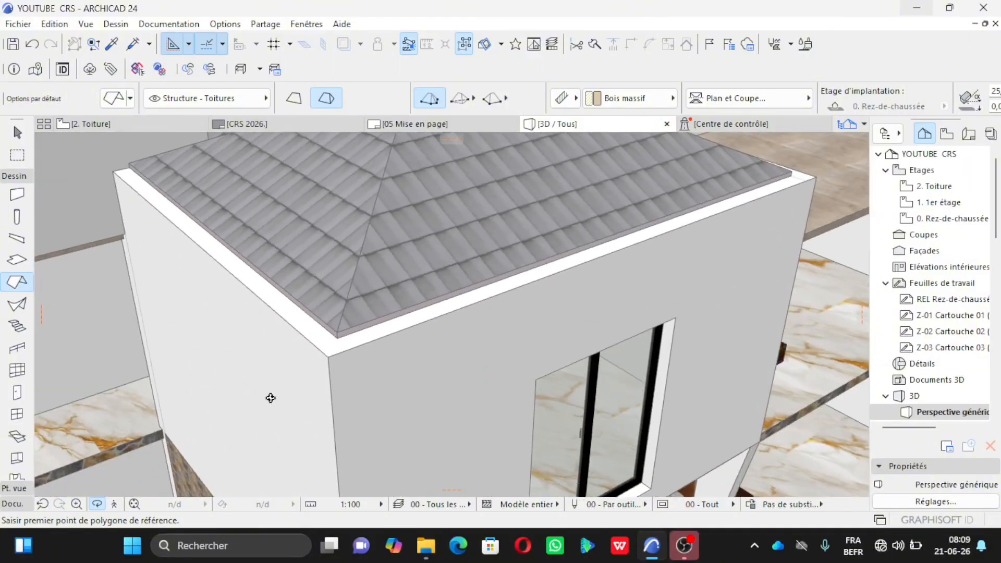
{"action": "scroll", "coordinate": [270, 397], "scroll_direction": "down", "scroll_amount": 5}
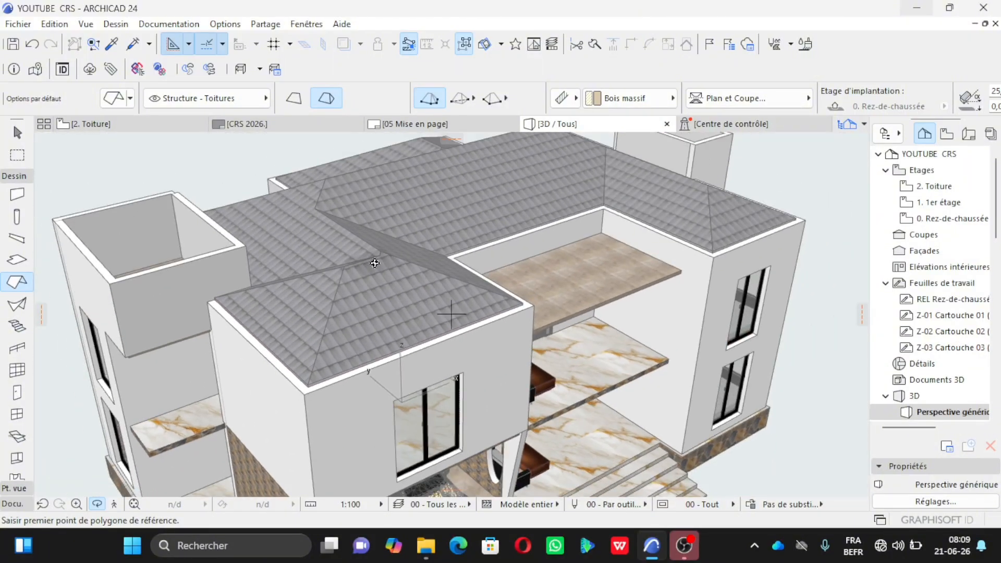
Set the selected multi-plane roof's slope to 30° in the 3D view.
{"action": "left_click", "coordinate": [375, 266], "text": "shift"}
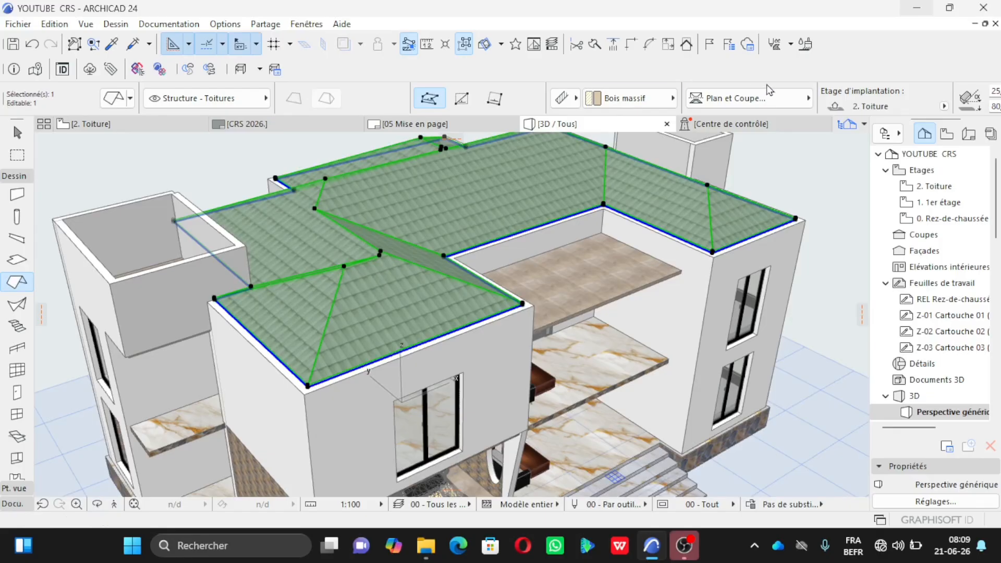
{"action": "scroll", "coordinate": [768, 90], "scroll_direction": "right", "scroll_amount": 3}
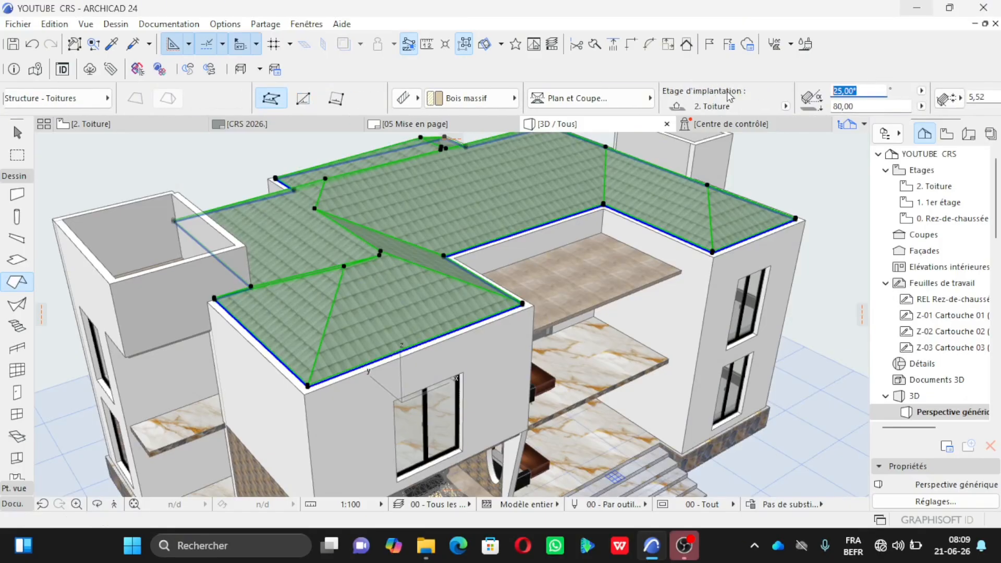
{"action": "key", "text": "Return"}
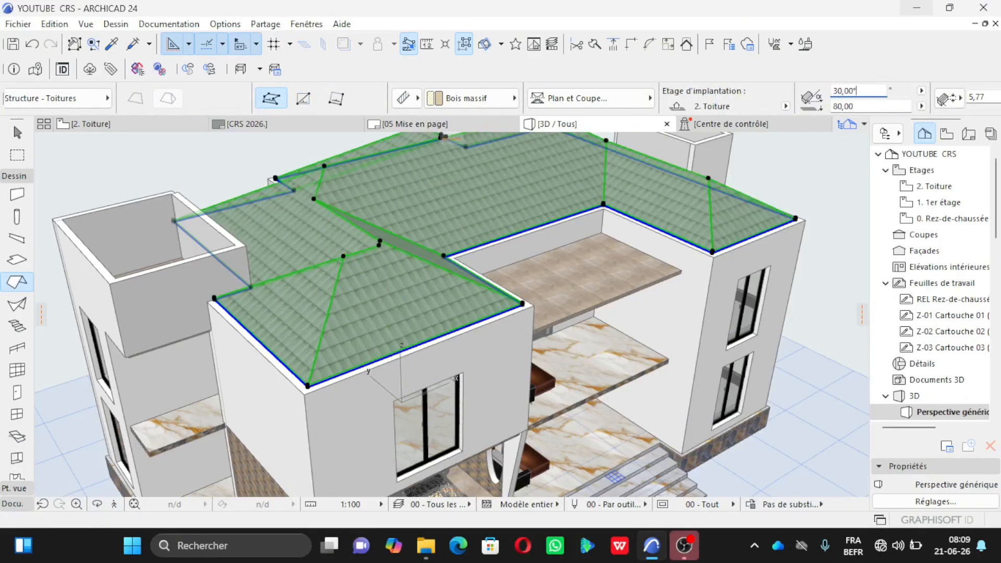
{"action": "key", "text": "Escape"}
{"action": "scroll", "coordinate": [480, 298], "scroll_direction": "up", "scroll_amount": 3}
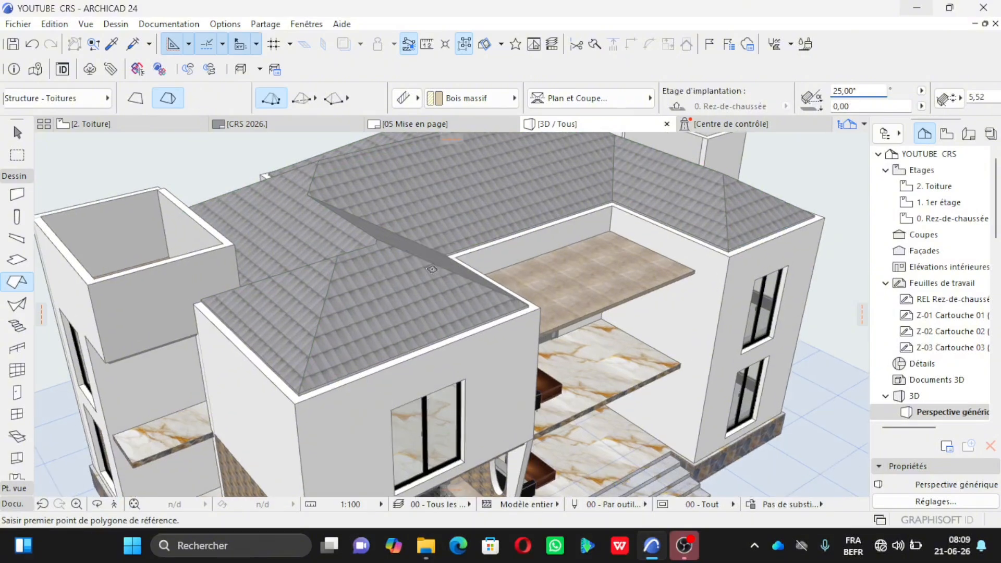
{"action": "scroll", "coordinate": [244, 392], "scroll_direction": "up", "scroll_amount": 1}
{"action": "scroll", "coordinate": [245, 393], "scroll_direction": "up", "scroll_amount": 1}
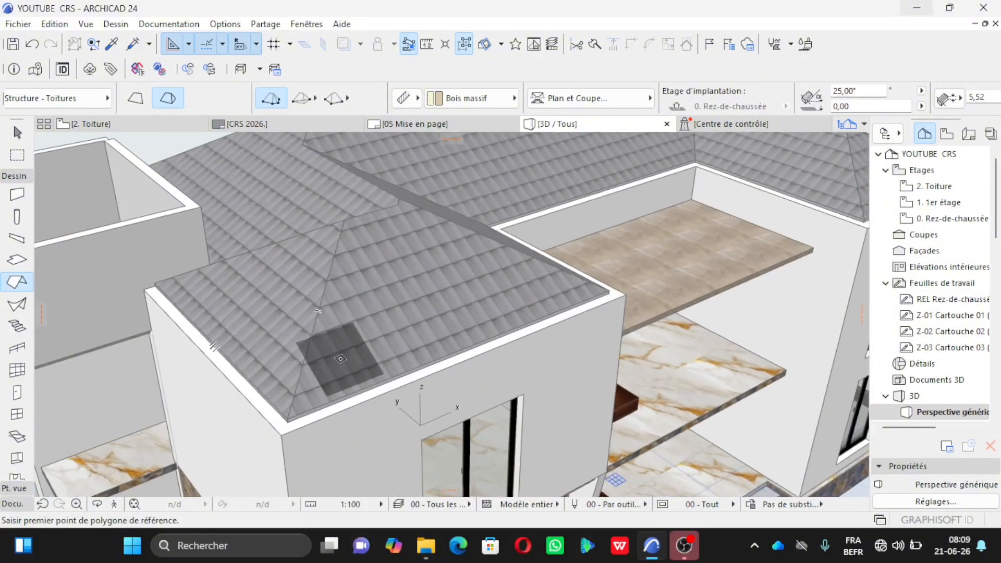
Offset all the roof's reference edges outward by 20 on the Toiture plan, out to the outer wall faces.
{"action": "left_click", "coordinate": [105, 124]}
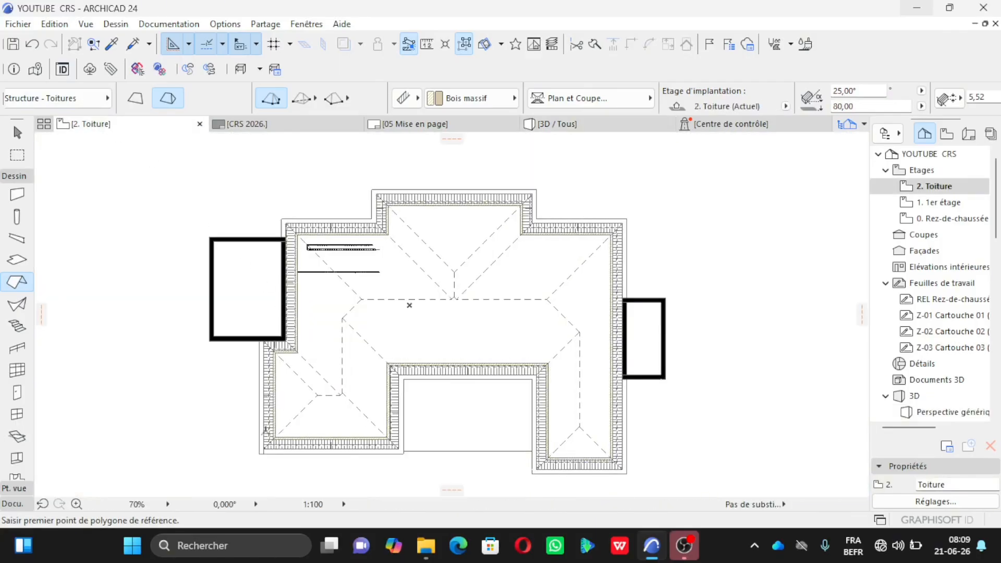
{"action": "scroll", "coordinate": [292, 412], "scroll_direction": "up", "scroll_amount": 6}
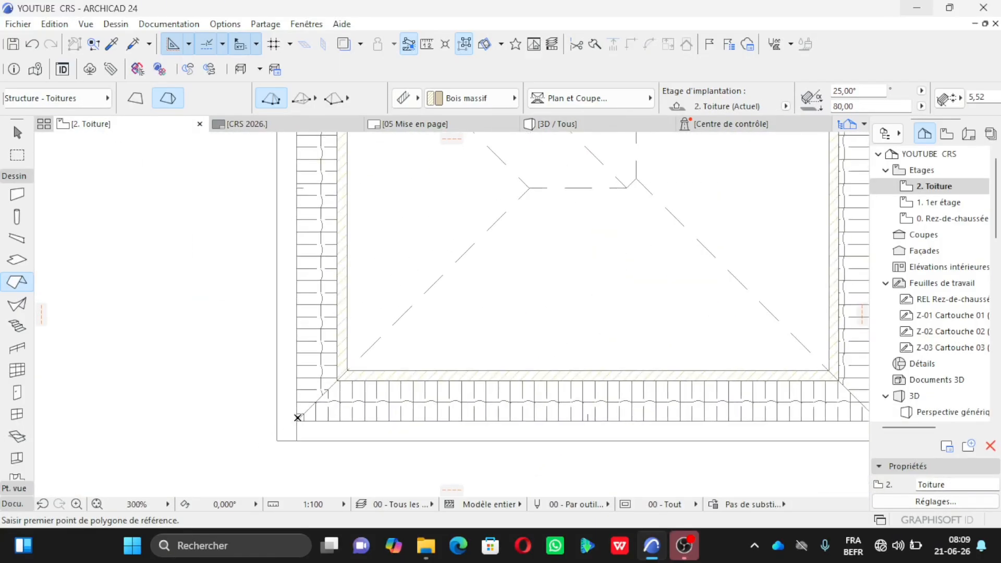
{"action": "left_click", "coordinate": [315, 400], "text": "shift"}
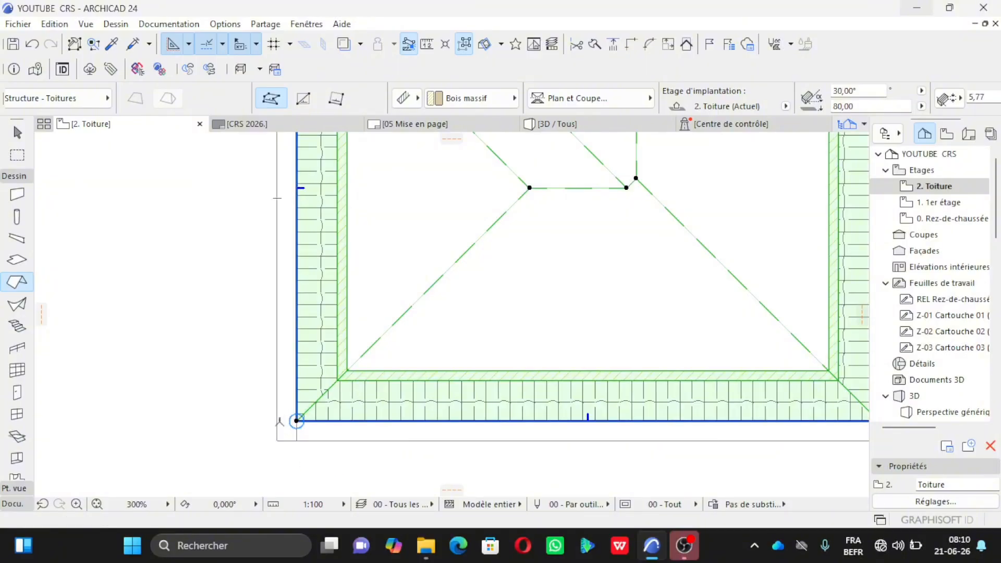
{"action": "scroll", "coordinate": [280, 421], "scroll_direction": "up", "scroll_amount": 4}
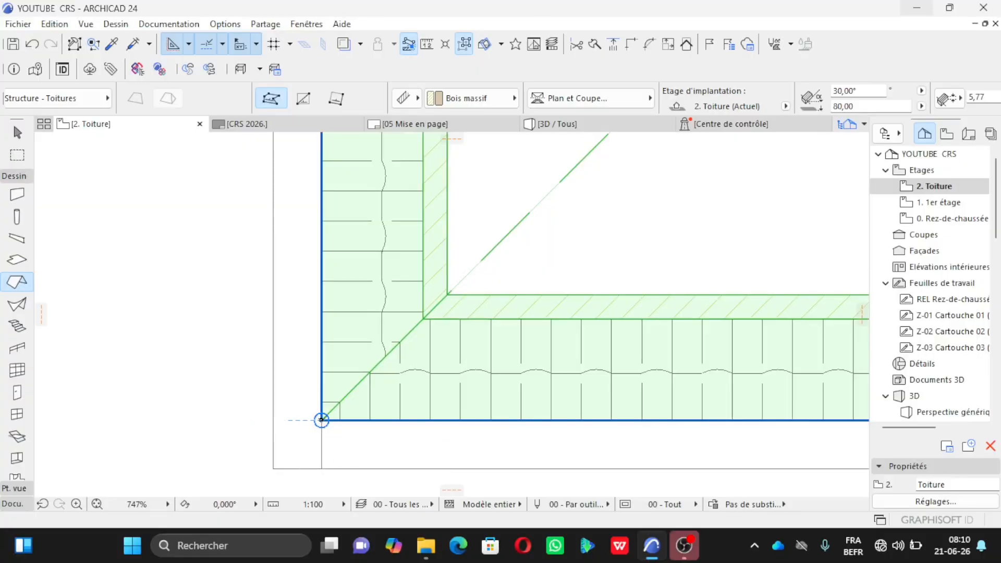
{"action": "left_click", "coordinate": [322, 420]}
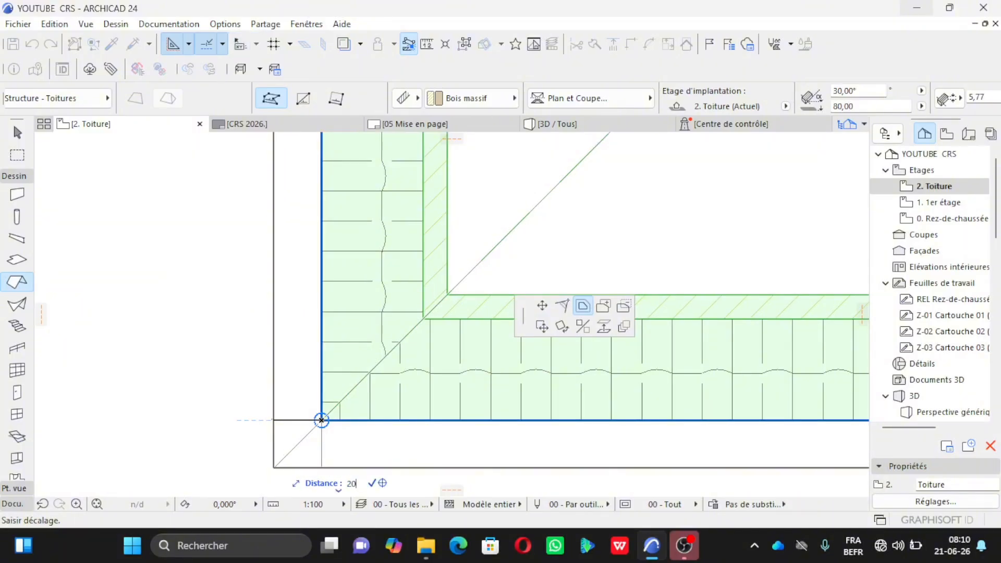
{"action": "left_click", "coordinate": [278, 457]}
{"action": "scroll", "coordinate": [247, 423], "scroll_direction": "down", "scroll_amount": 10}
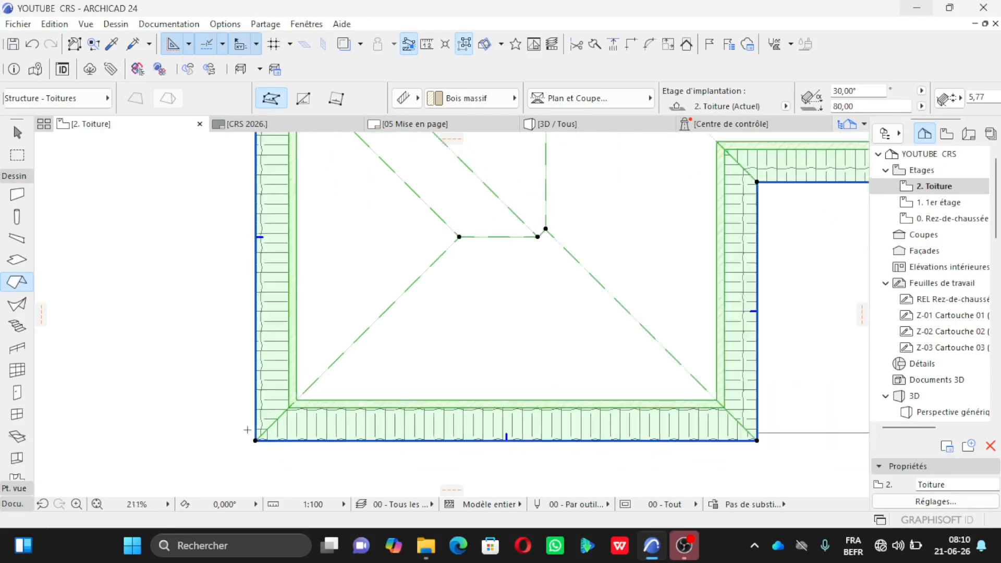
{"action": "scroll", "coordinate": [216, 194], "scroll_direction": "up", "scroll_amount": 6}
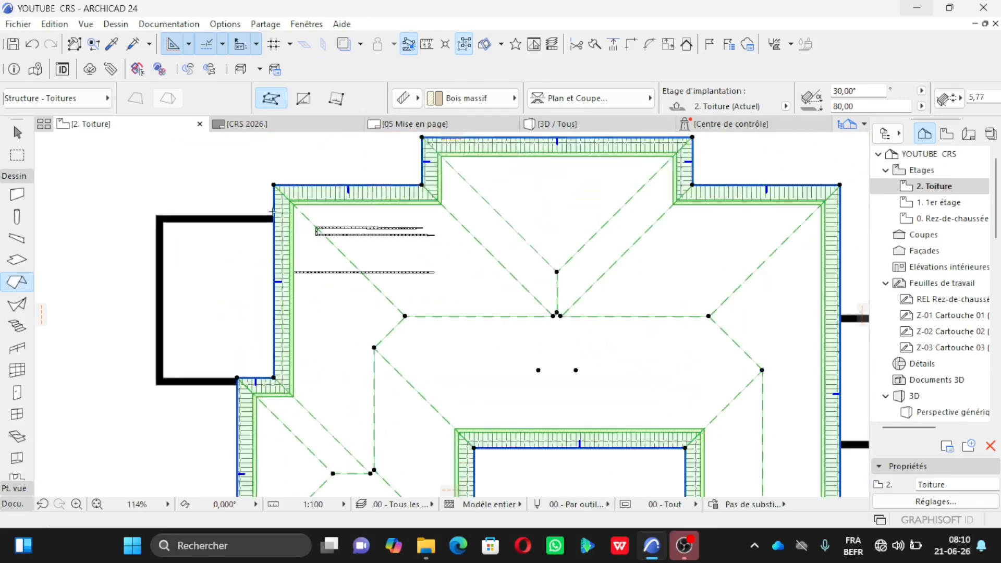
Examine the roof's offset edges around the outer walls on the Toiture plan and clear the roof selection.
{"action": "scroll", "coordinate": [222, 227], "scroll_direction": "down", "scroll_amount": 2}
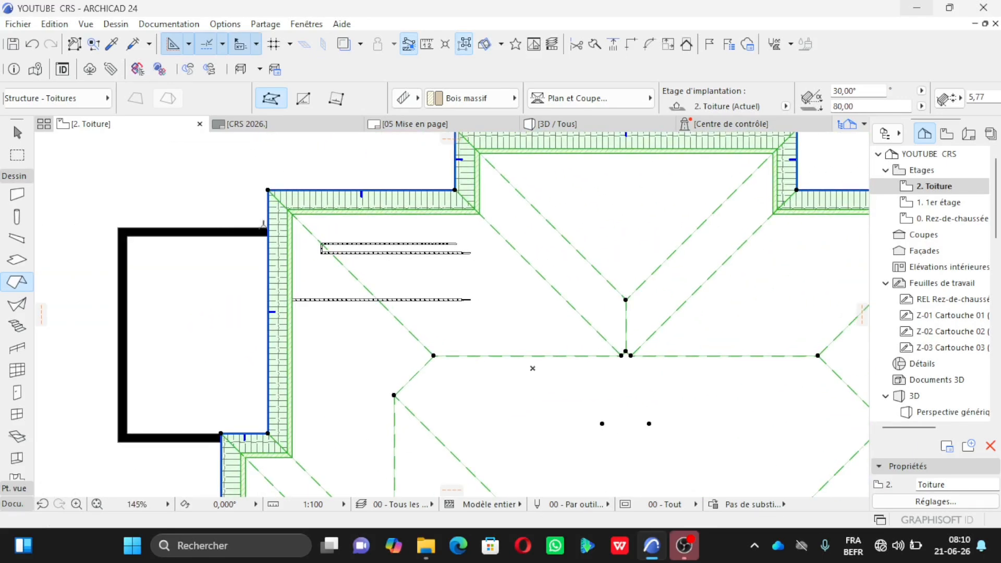
{"action": "scroll", "coordinate": [263, 224], "scroll_direction": "down", "scroll_amount": 2}
{"action": "scroll", "coordinate": [352, 353], "scroll_direction": "up", "scroll_amount": 3}
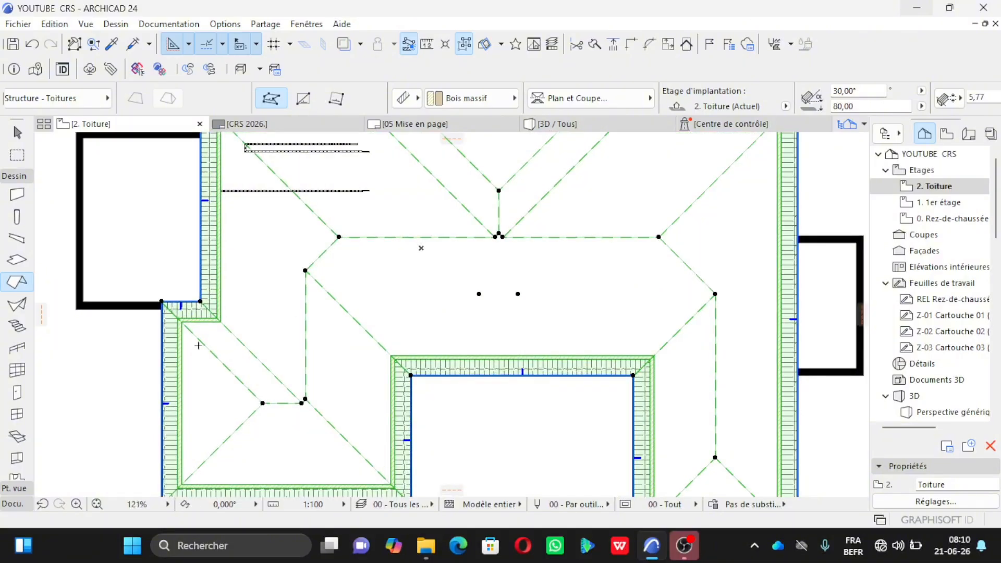
{"action": "scroll", "coordinate": [254, 310], "scroll_direction": "down", "scroll_amount": 1}
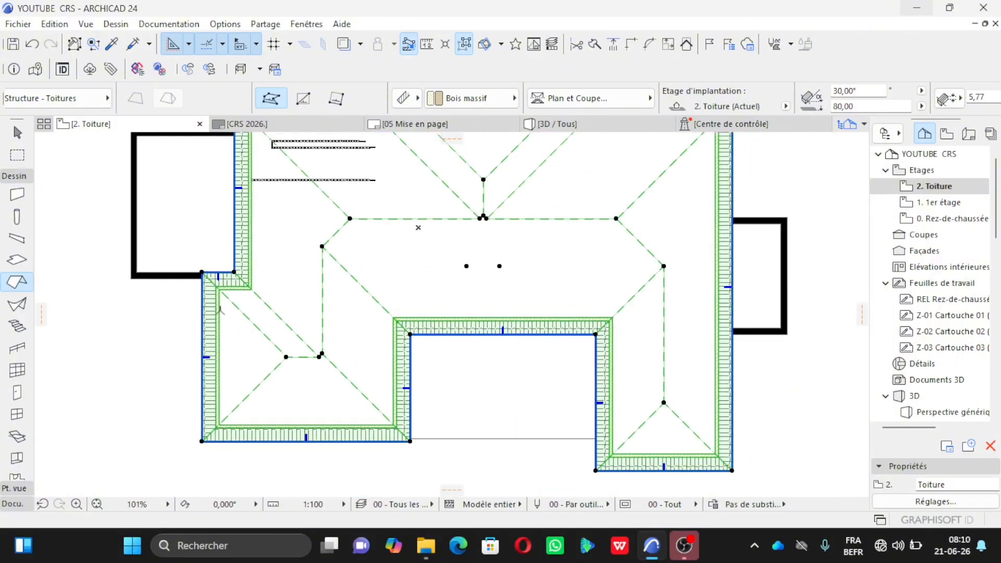
{"action": "key", "text": "Escape"}
{"action": "scroll", "coordinate": [248, 405], "scroll_direction": "down", "scroll_amount": 2}
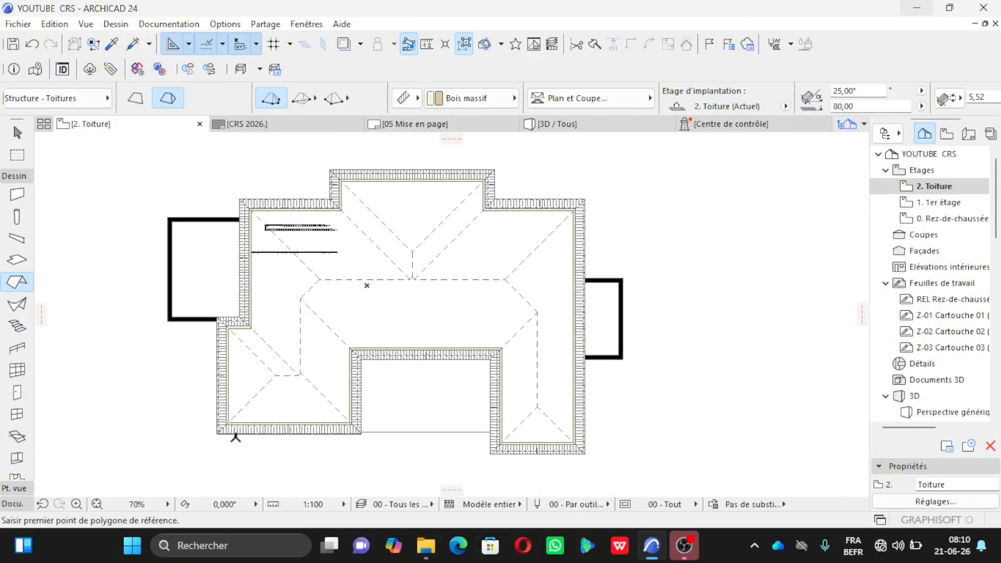
{"action": "scroll", "coordinate": [311, 421], "scroll_direction": "up", "scroll_amount": 2}
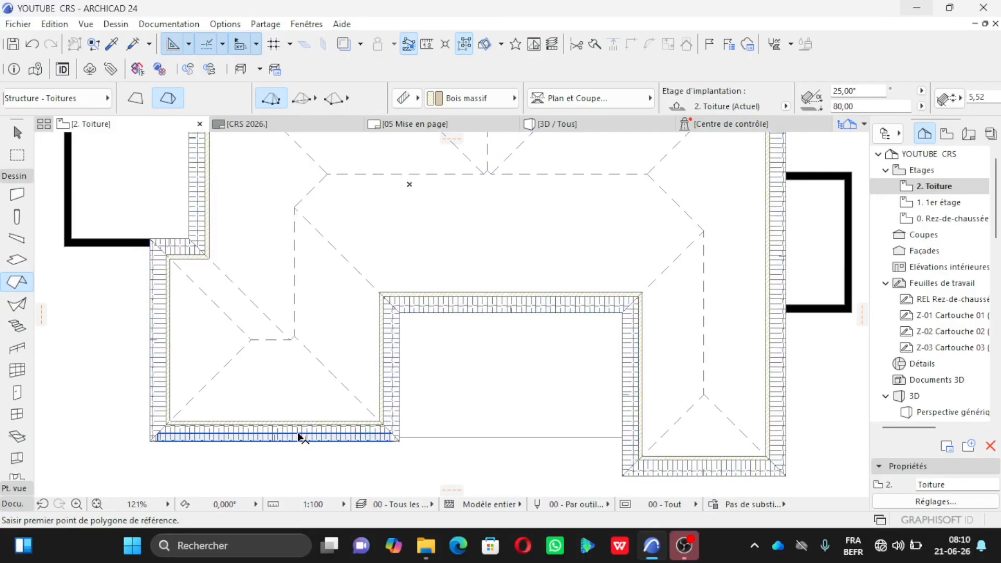
Set the multi-plane roof's floor plan display (Affichage en Plan) to "Contours seulement" in its settings, and deselect it.
{"action": "left_click", "coordinate": [354, 431], "text": "shift"}
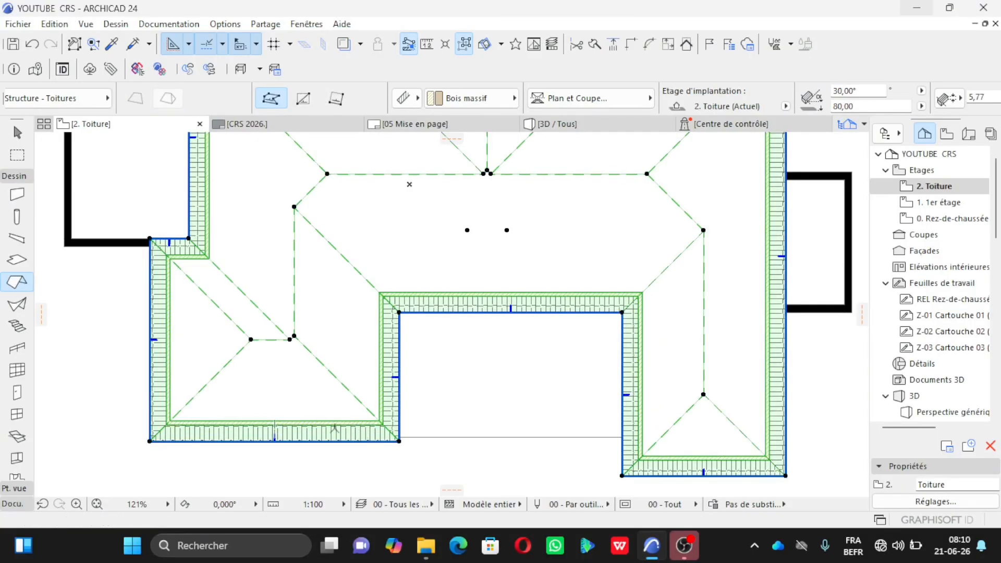
{"action": "scroll", "coordinate": [330, 354], "scroll_direction": "down", "scroll_amount": 2}
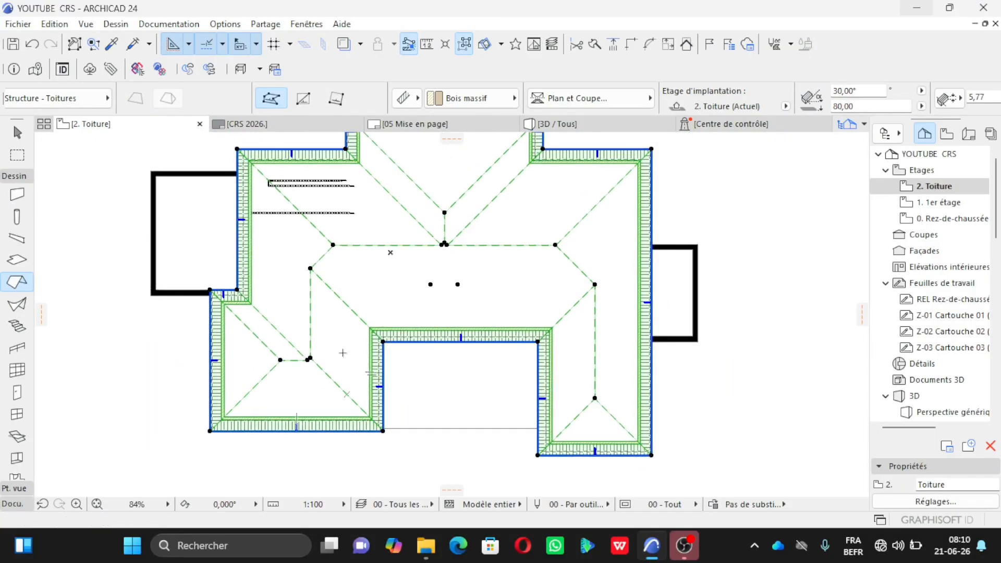
{"action": "key", "text": "ctrl+t"}
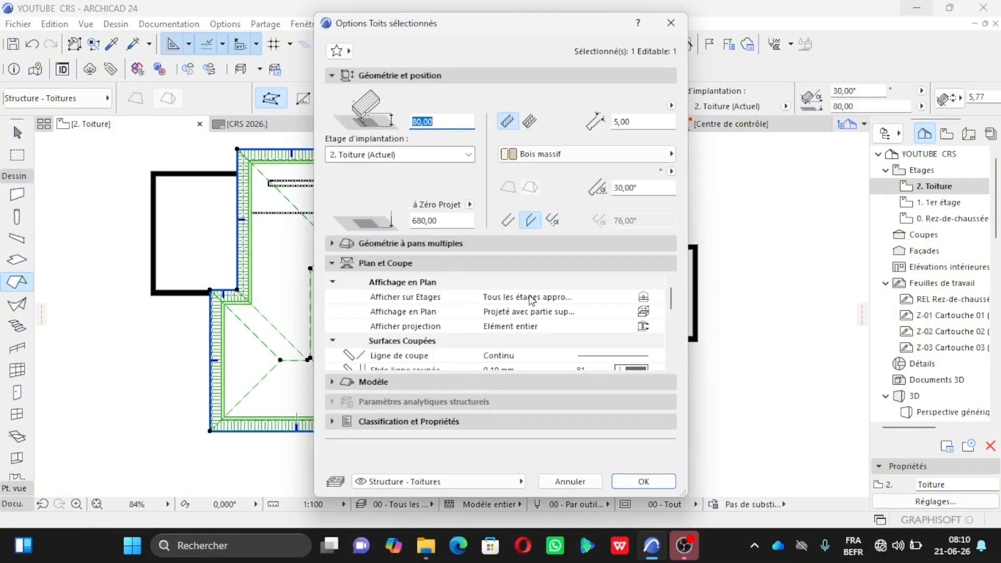
{"action": "left_click", "coordinate": [647, 315]}
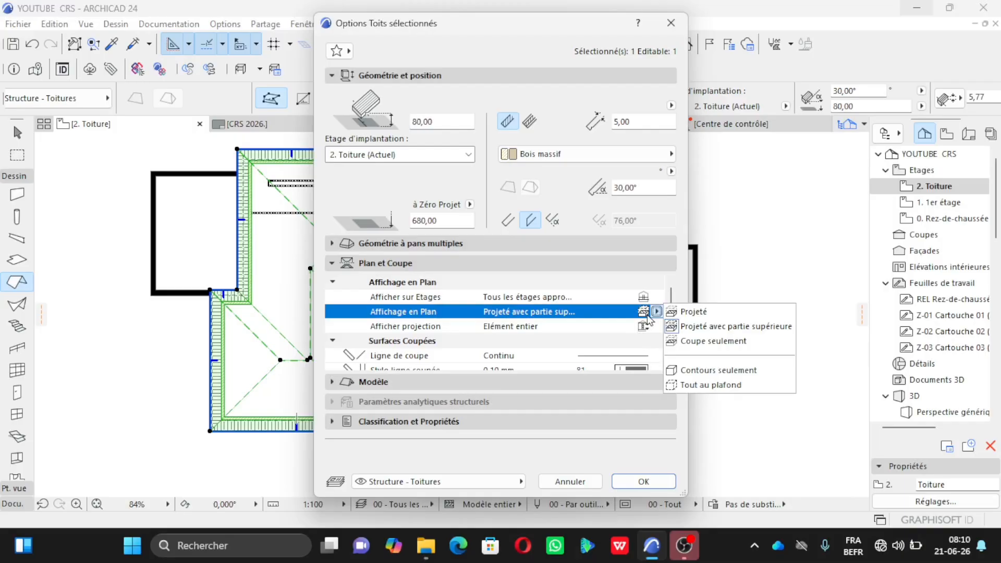
{"action": "left_click", "coordinate": [683, 370]}
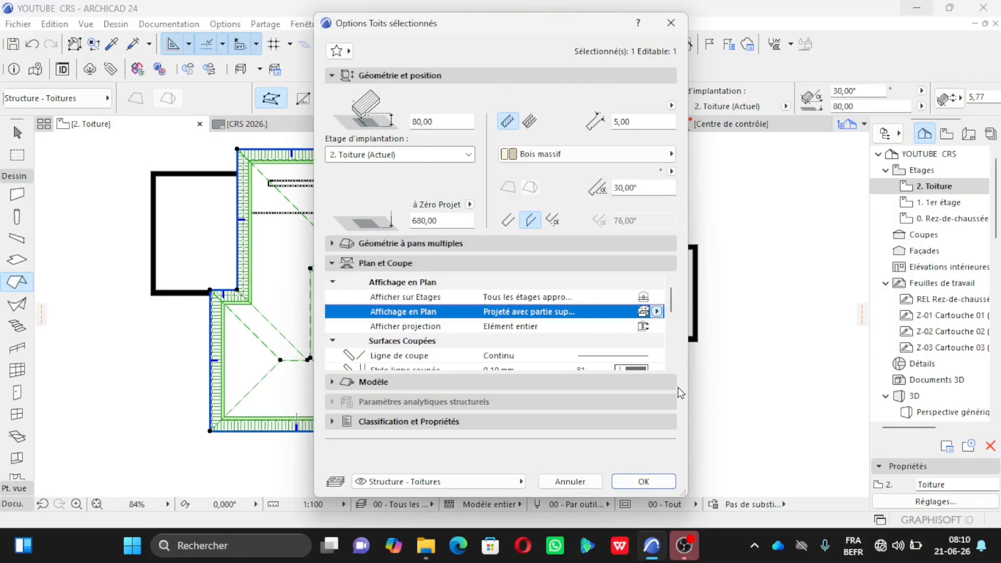
{"action": "left_click", "coordinate": [646, 482]}
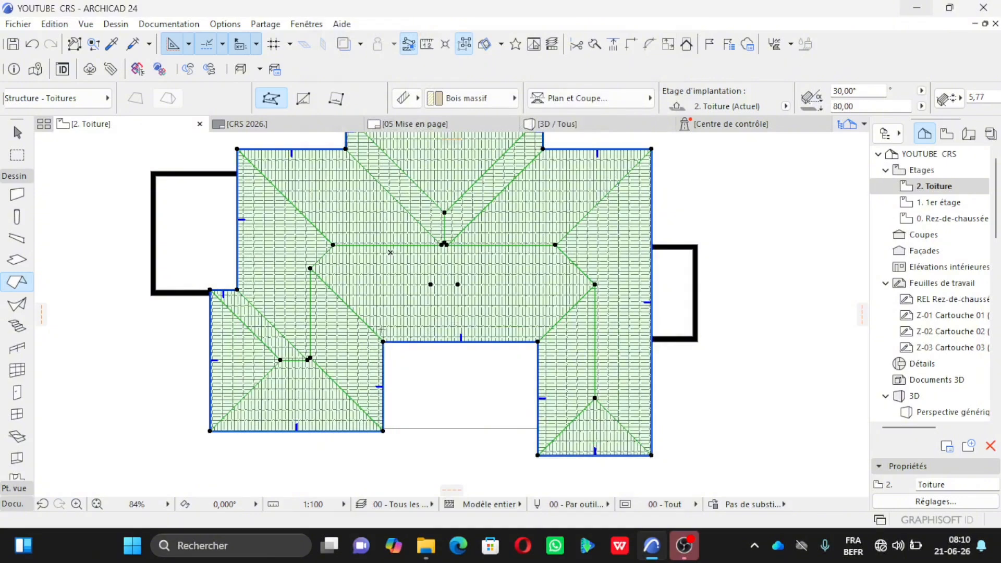
{"action": "key", "text": "Escape"}
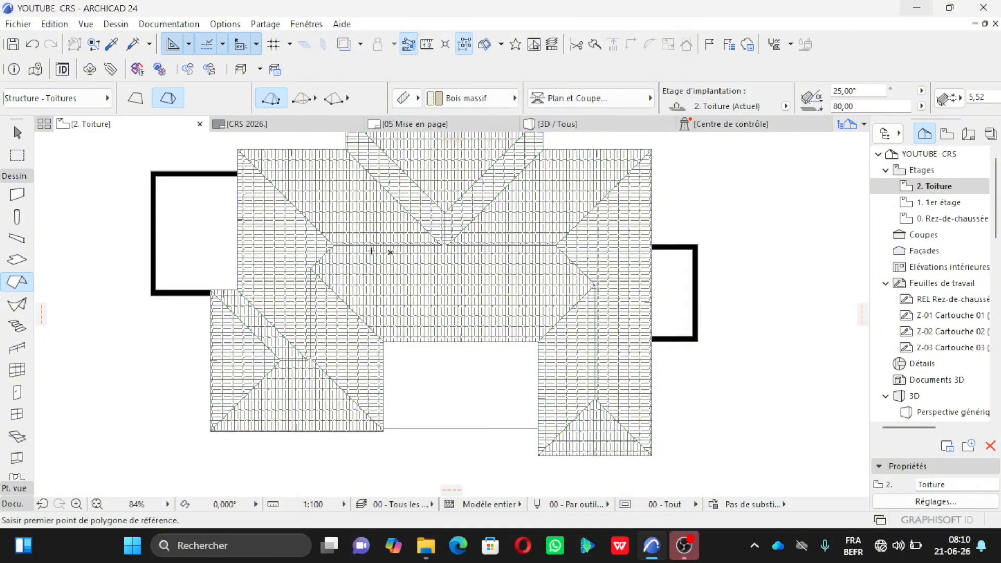
Try the "Projeté avec partie supérieure" floor plan display on the roof.
{"action": "scroll", "coordinate": [406, 363], "scroll_direction": "down", "scroll_amount": 3}
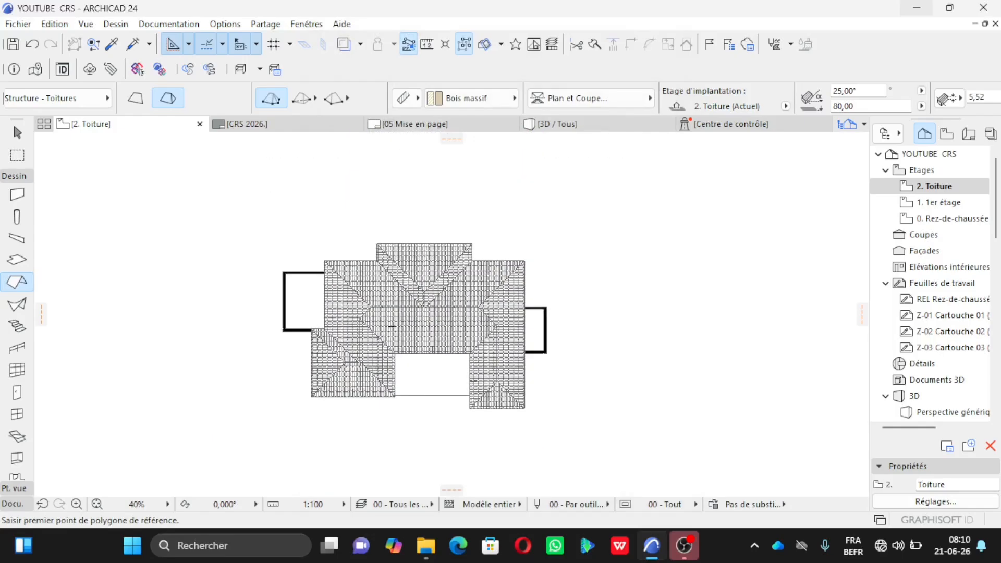
{"action": "scroll", "coordinate": [392, 326], "scroll_direction": "up", "scroll_amount": 3}
{"action": "key", "text": "ctrl+a"}
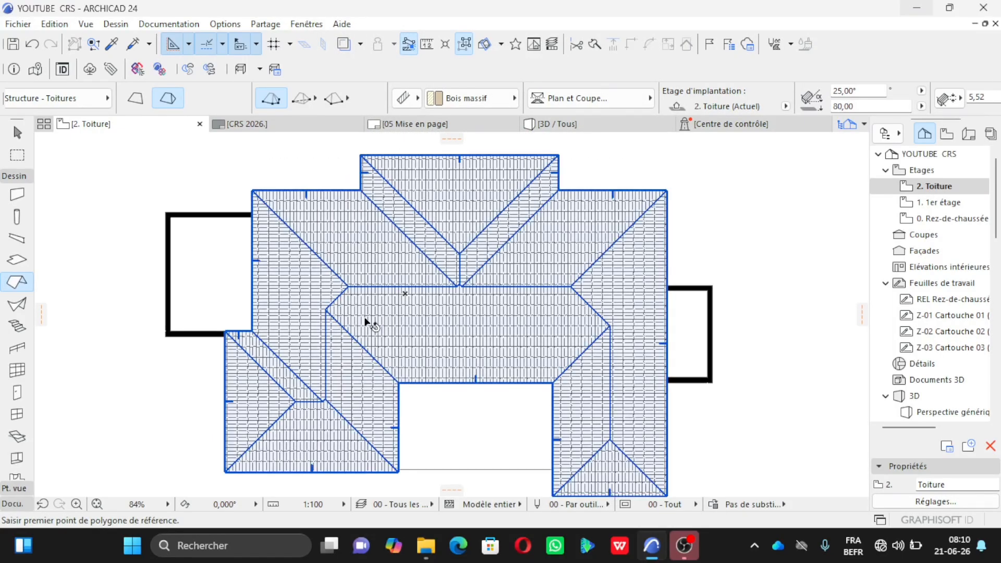
{"action": "key", "text": "ctrl+t"}
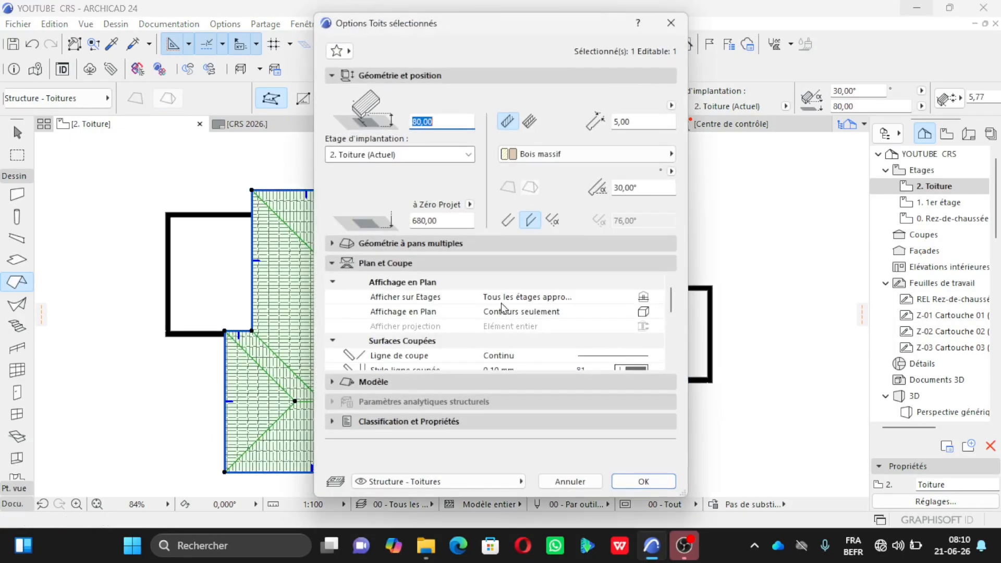
{"action": "left_click", "coordinate": [637, 313]}
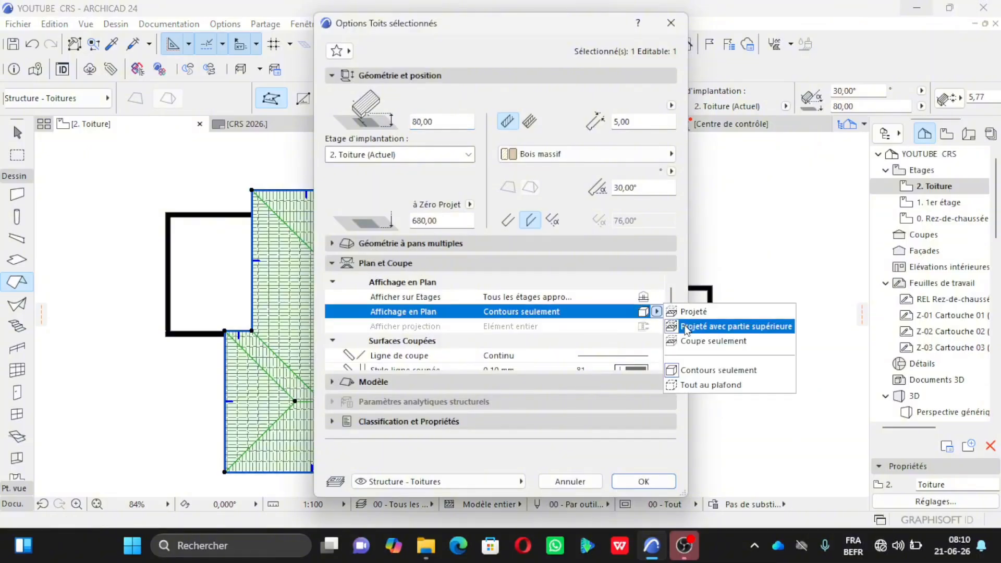
{"action": "left_click", "coordinate": [702, 328]}
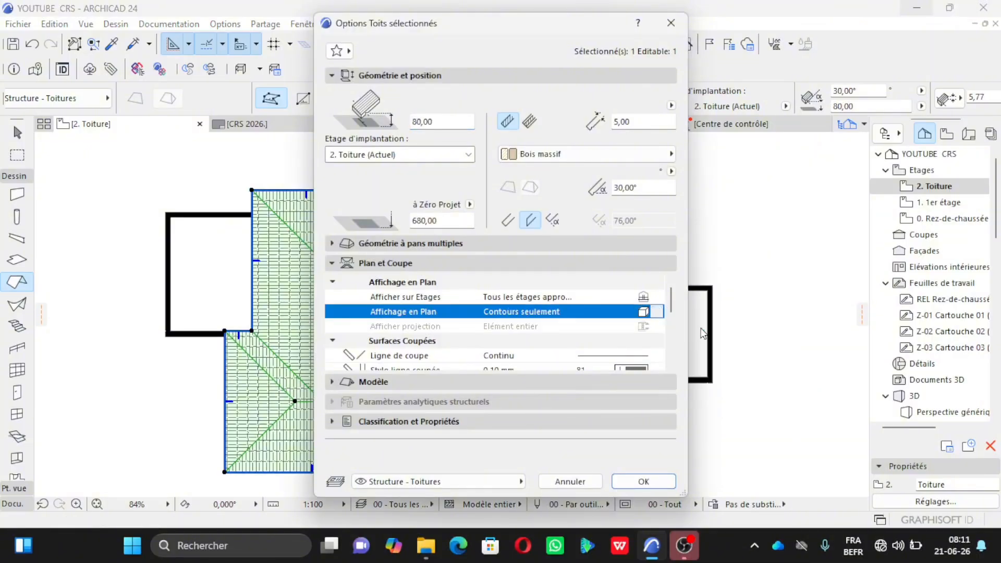
{"action": "left_click", "coordinate": [642, 483]}
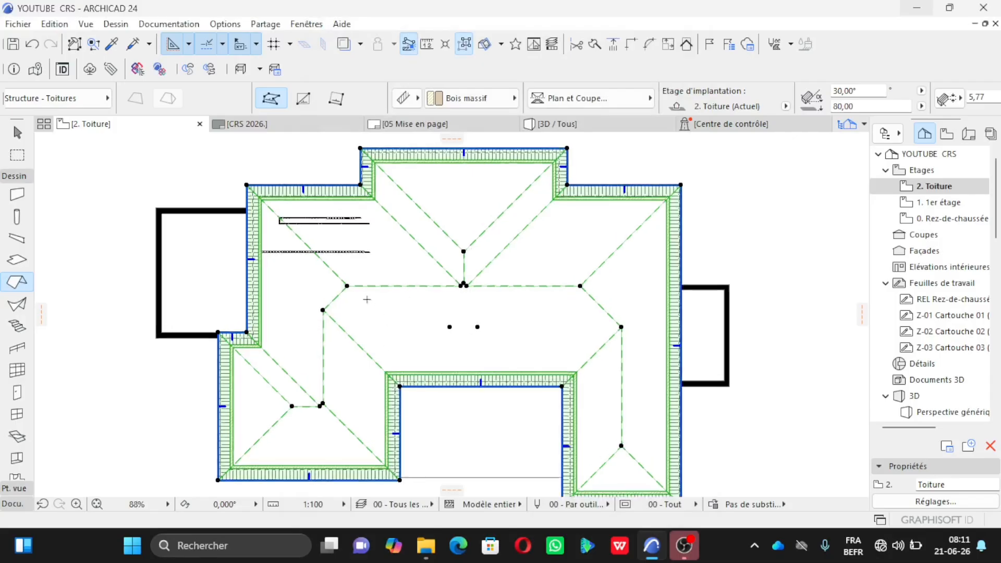
{"action": "scroll", "coordinate": [363, 299], "scroll_direction": "up", "scroll_amount": 3}
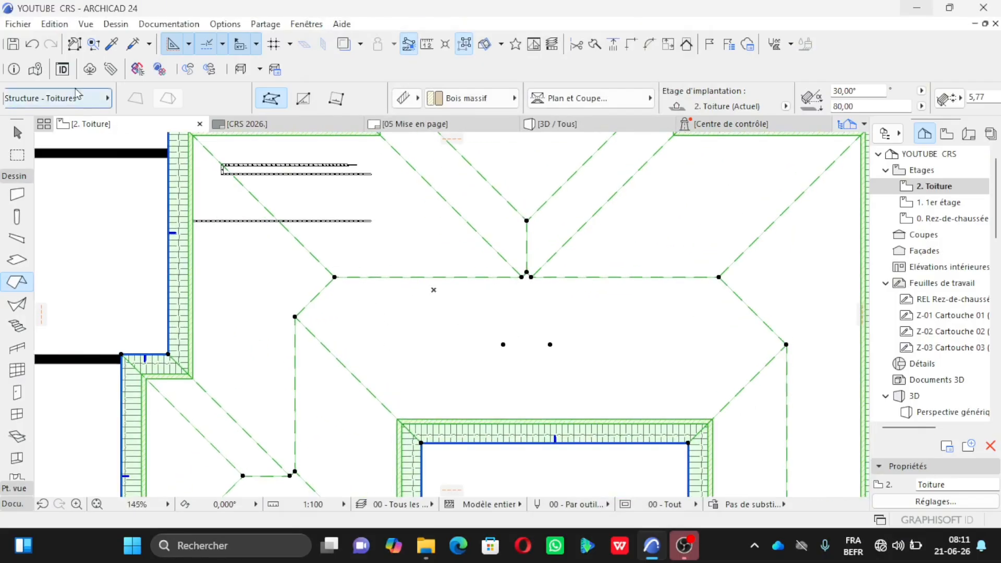
Undo the last change to the roof's plan display and clear the selection.
{"action": "left_click", "coordinate": [32, 44]}
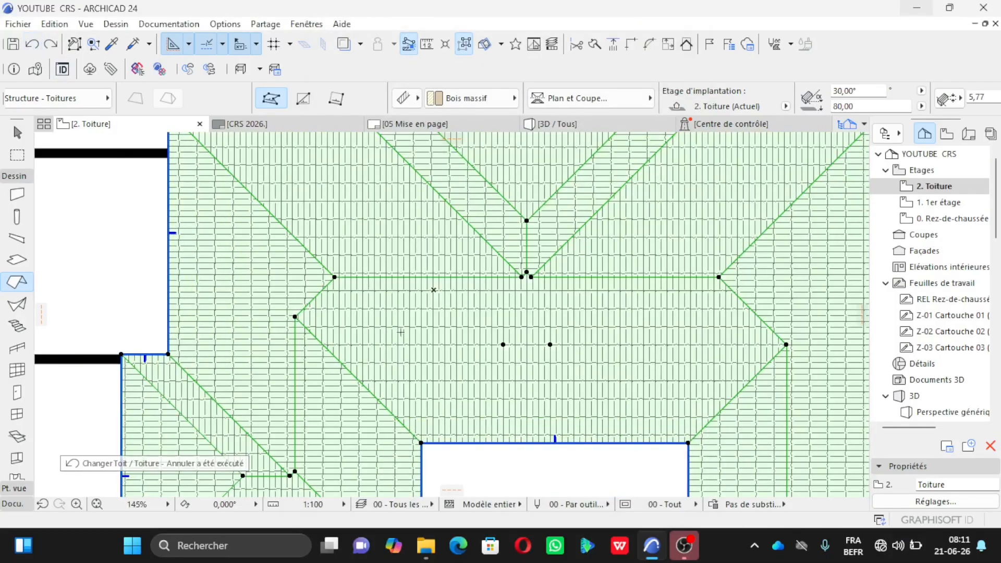
{"action": "key", "text": "Escape"}
{"action": "scroll", "coordinate": [375, 320], "scroll_direction": "down", "scroll_amount": 3}
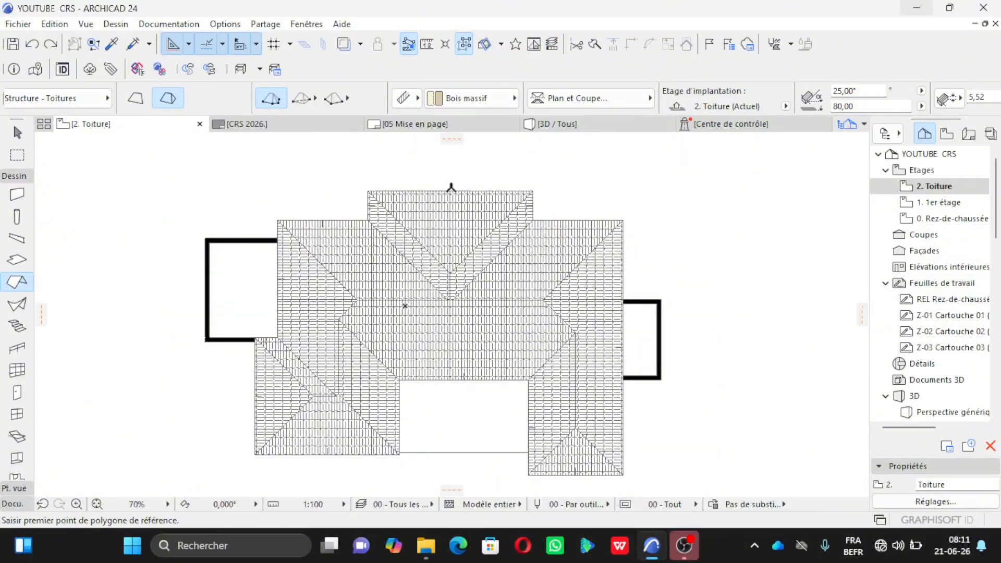
Examine the tiled roof from all sides in the 3D view, including its ridges, the terrace recess and the two unroofed side volumes.
{"action": "left_click", "coordinate": [558, 125]}
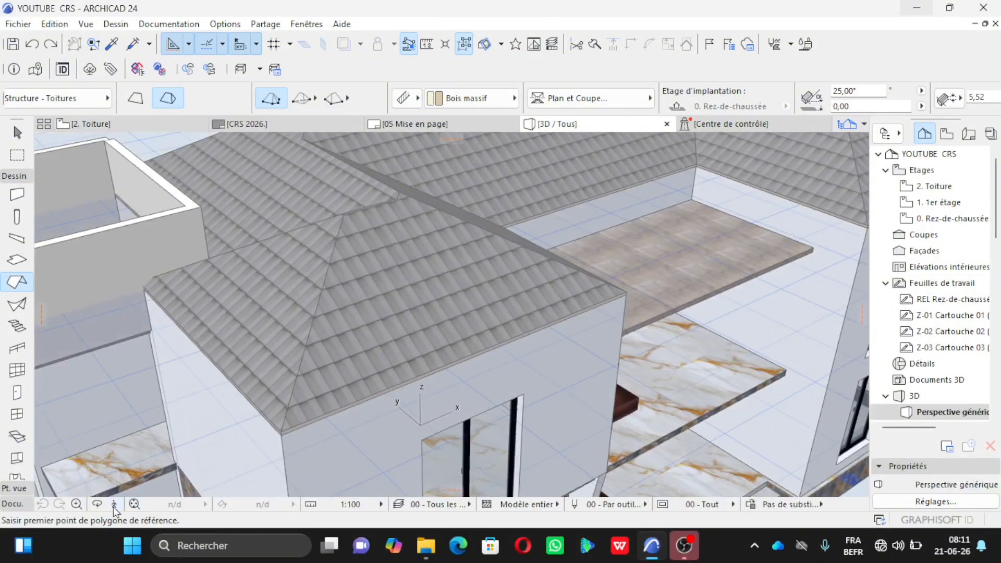
{"action": "left_click", "coordinate": [95, 506]}
{"action": "mouse_move", "coordinate": [306, 343]}
{"action": "left_mouse_down"}
{"action": "mouse_move", "coordinate": [257, 326]}
{"action": "mouse_move", "coordinate": [308, 340]}
{"action": "left_mouse_up"}
{"action": "scroll", "coordinate": [309, 340], "scroll_direction": "down", "scroll_amount": 4}
{"action": "scroll", "coordinate": [461, 257], "scroll_direction": "up", "scroll_amount": 6}
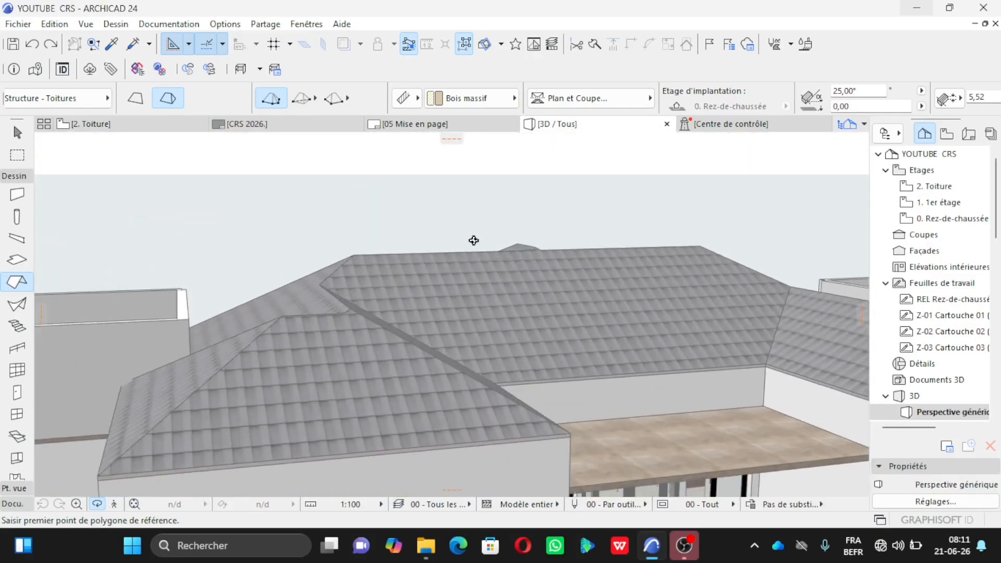
{"action": "left_click_drag", "start_coordinate": [487, 297], "coordinate": [677, 379]}
{"action": "scroll", "coordinate": [686, 385], "scroll_direction": "down", "scroll_amount": 6}
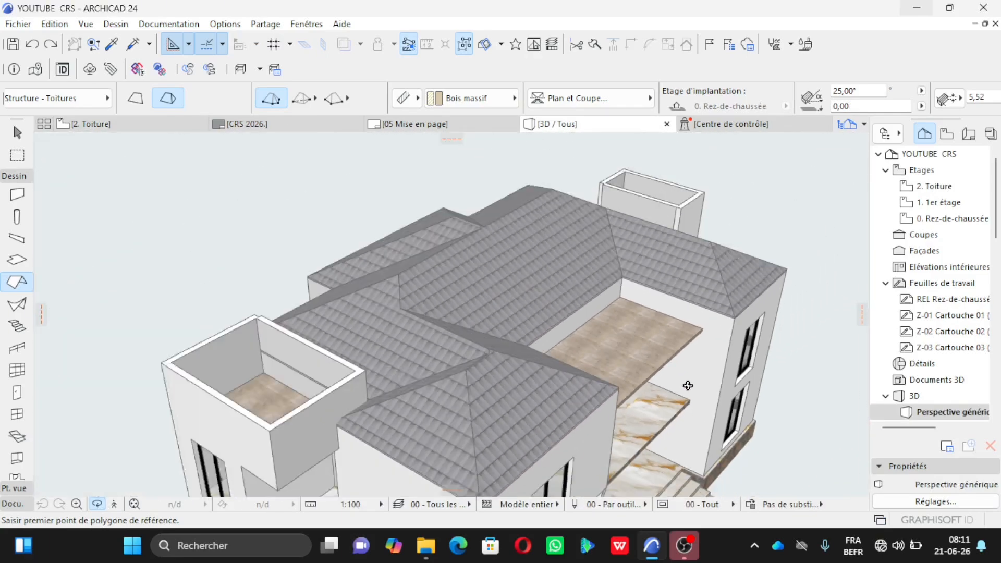
{"action": "left_click_drag", "start_coordinate": [443, 327], "coordinate": [639, 409]}
{"action": "scroll", "coordinate": [374, 407], "scroll_direction": "up", "scroll_amount": 6}
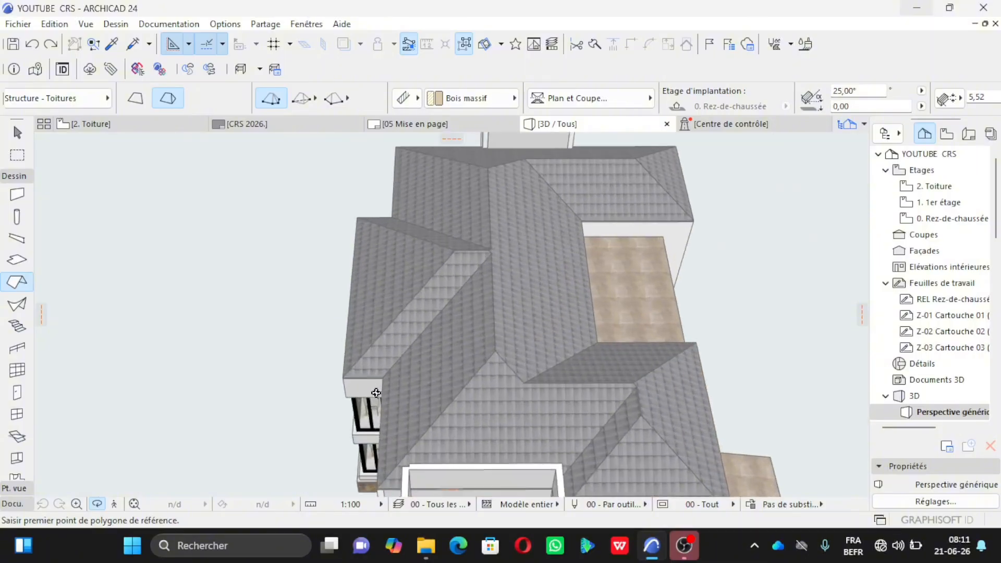
{"action": "scroll", "coordinate": [373, 411], "scroll_direction": "down", "scroll_amount": 8}
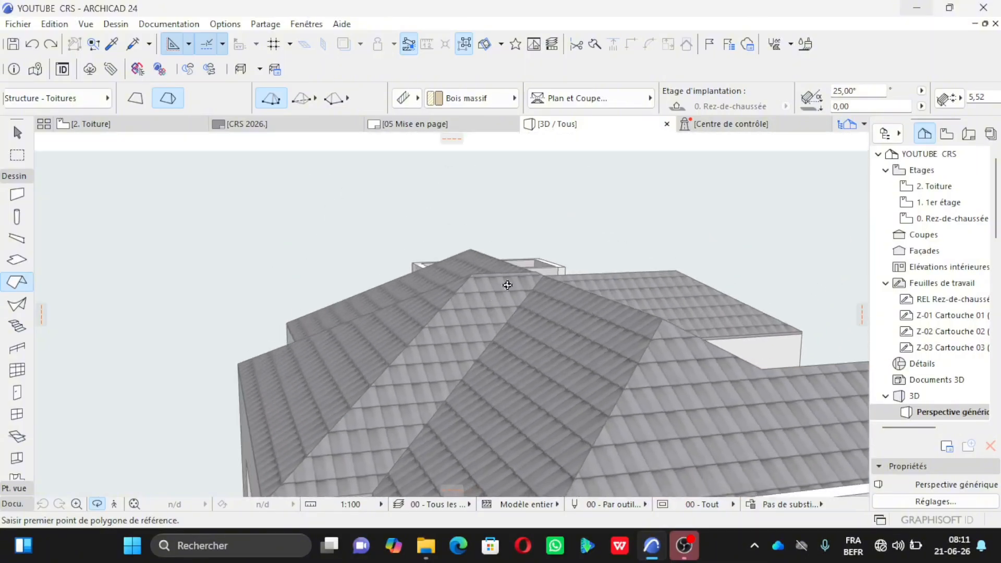
{"action": "scroll", "coordinate": [539, 272], "scroll_direction": "down", "scroll_amount": 3}
{"action": "left_click_drag", "start_coordinate": [464, 359], "coordinate": [649, 344]}
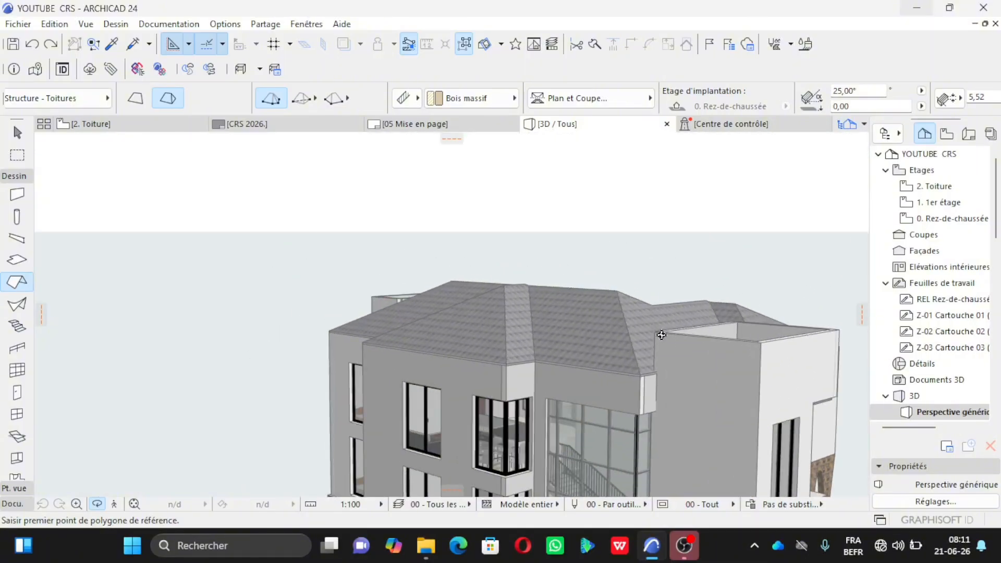
{"action": "scroll", "coordinate": [516, 355], "scroll_direction": "down", "scroll_amount": 3}
{"action": "scroll", "coordinate": [513, 356], "scroll_direction": "up", "scroll_amount": 8}
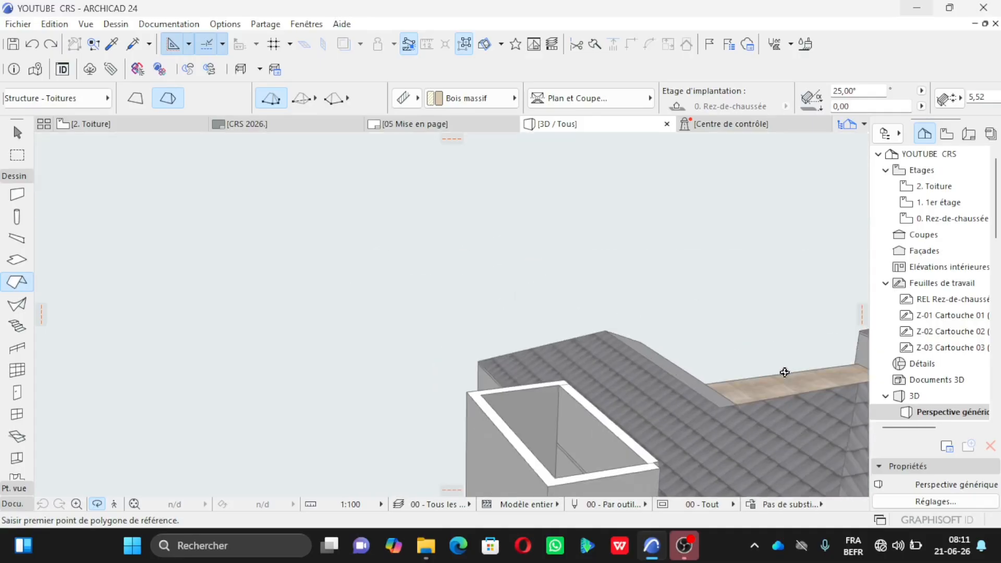
{"action": "scroll", "coordinate": [333, 307], "scroll_direction": "down", "scroll_amount": 4}
{"action": "left_click_drag", "start_coordinate": [461, 387], "coordinate": [670, 400]}
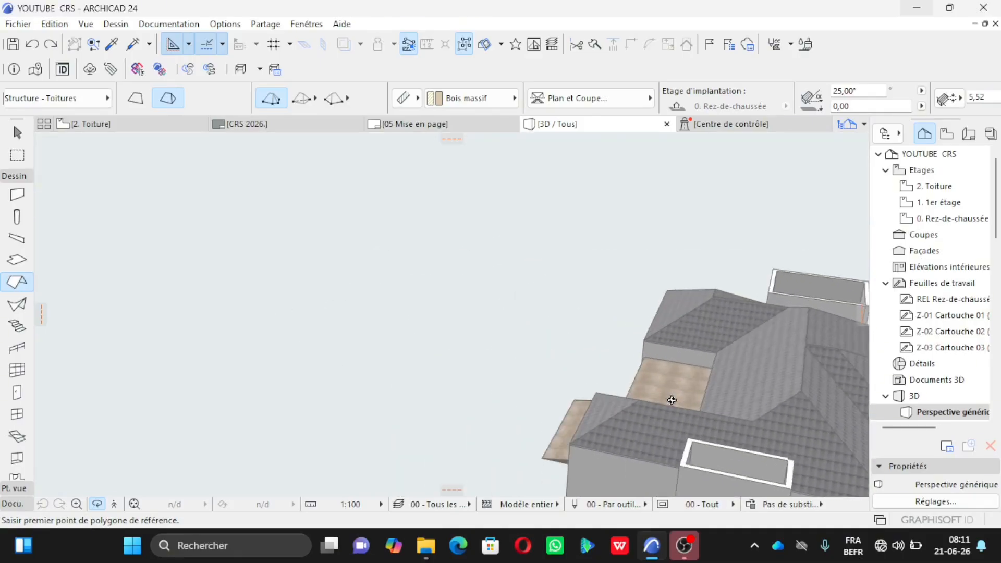
{"action": "scroll", "coordinate": [471, 353], "scroll_direction": "down", "scroll_amount": 3}
{"action": "left_click_drag", "start_coordinate": [469, 372], "coordinate": [795, 397]}
{"action": "scroll", "coordinate": [681, 380], "scroll_direction": "up", "scroll_amount": 4}
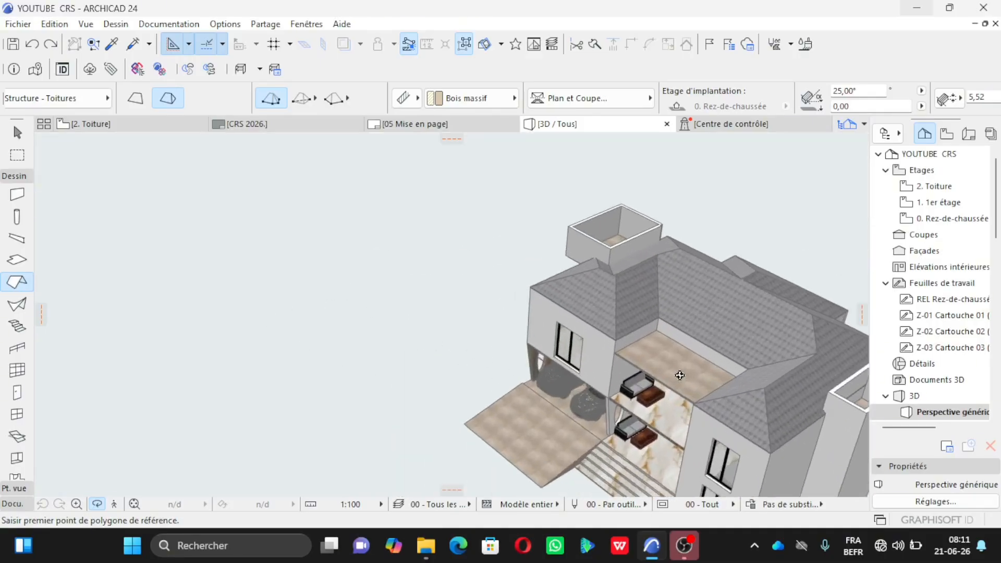
{"action": "scroll", "coordinate": [629, 352], "scroll_direction": "down", "scroll_amount": 3}
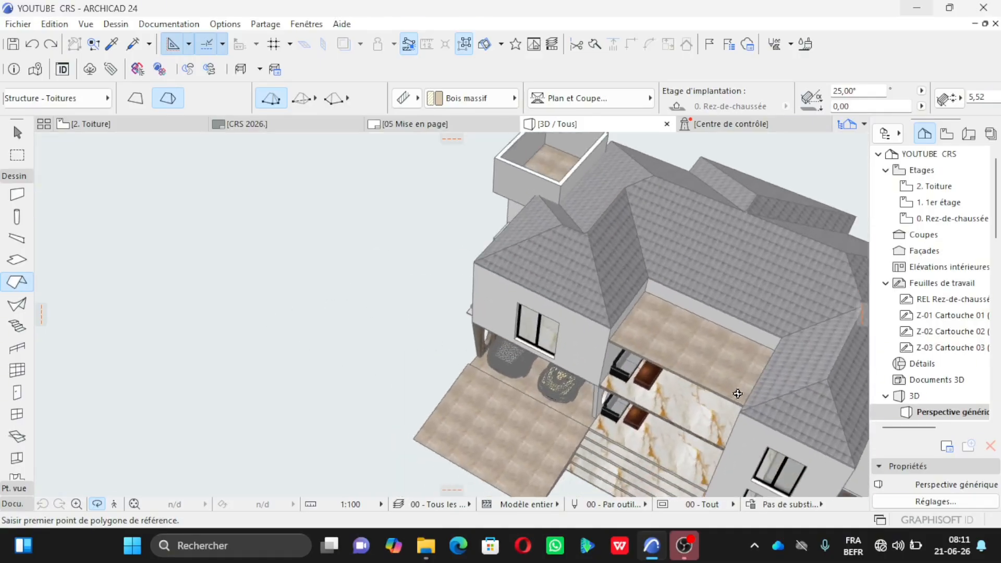
On the Toiture plan, split the slab along the line where the larger side volume meets the main roof.
{"action": "left_click", "coordinate": [115, 126]}
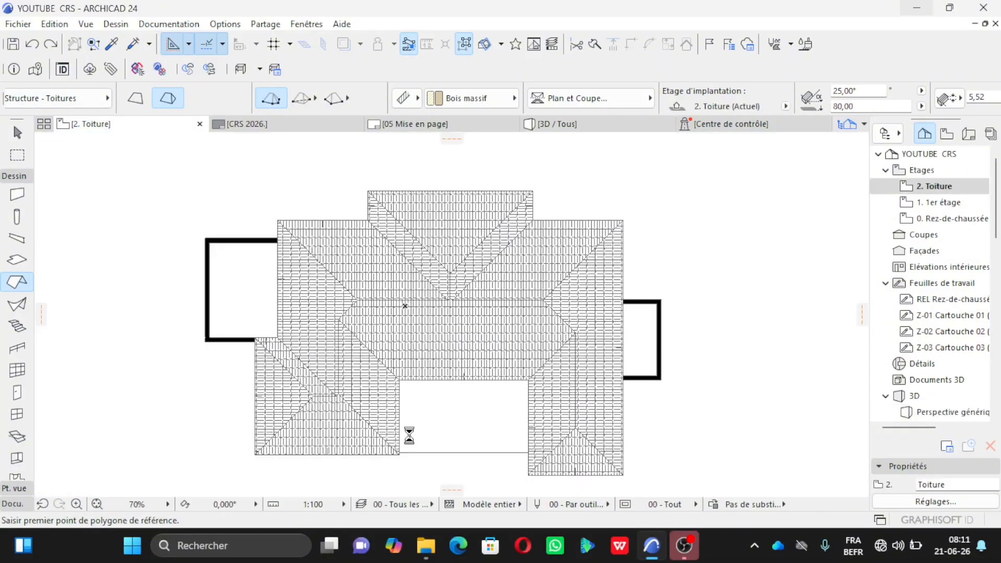
{"action": "key", "text": "Escape"}
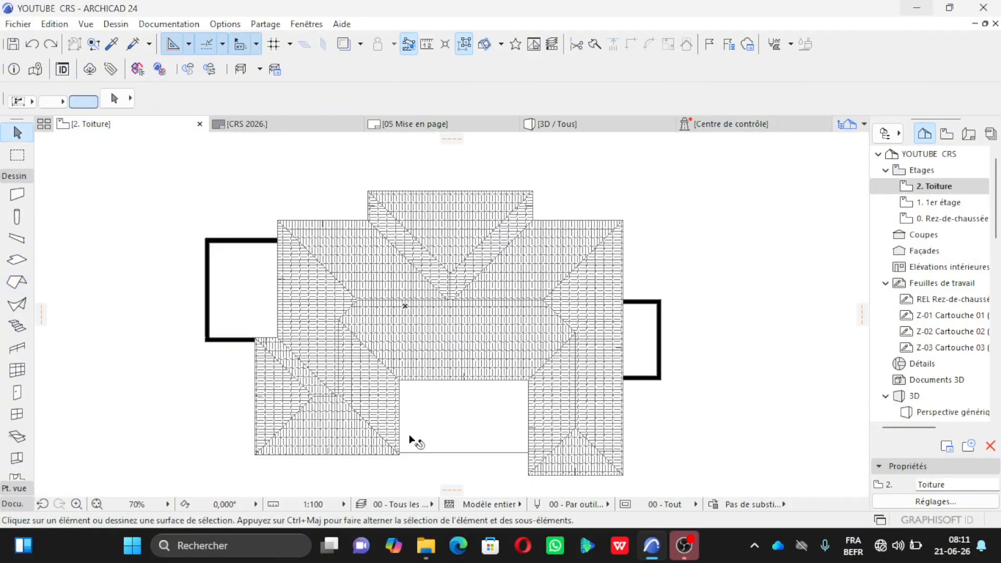
{"action": "left_click", "coordinate": [232, 305]}
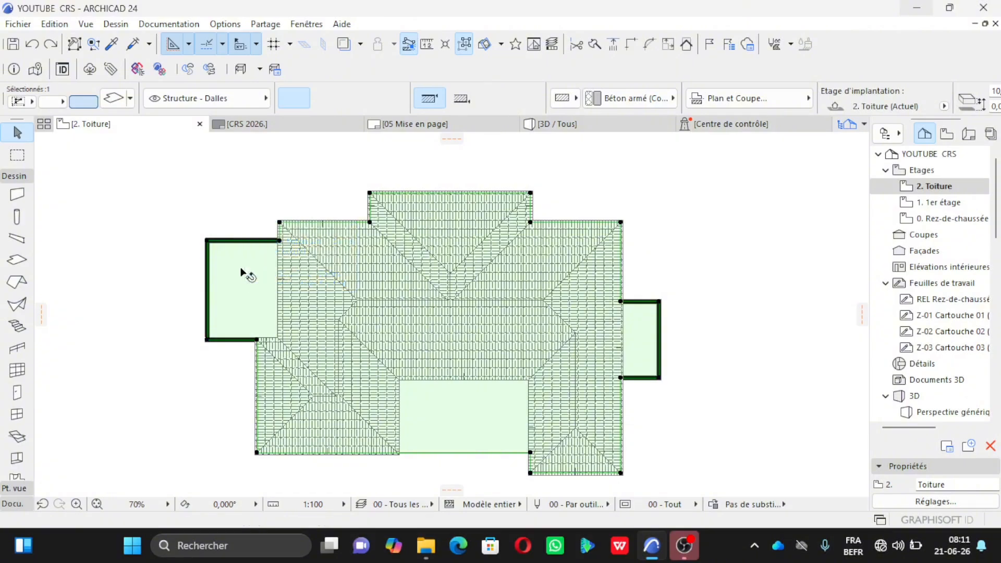
{"action": "scroll", "coordinate": [245, 292], "scroll_direction": "up", "scroll_amount": 3}
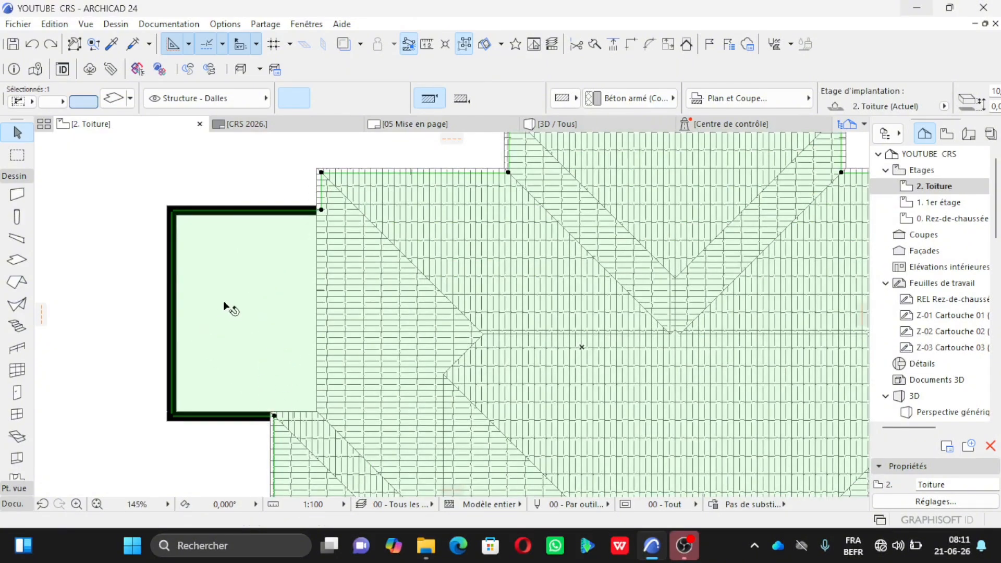
{"action": "scroll", "coordinate": [189, 277], "scroll_direction": "down", "scroll_amount": 3}
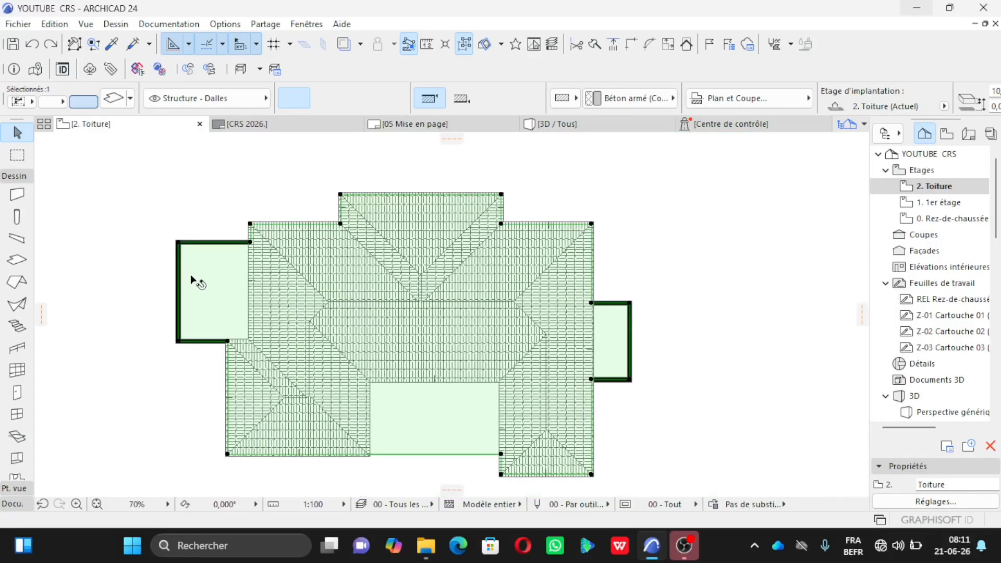
{"action": "scroll", "coordinate": [185, 282], "scroll_direction": "up", "scroll_amount": 3}
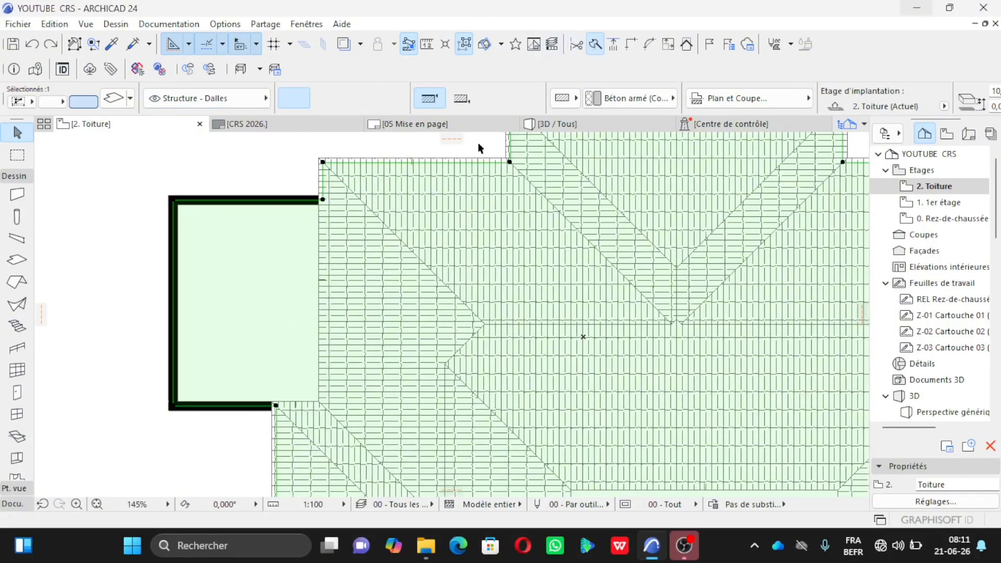
{"action": "left_click", "coordinate": [323, 198]}
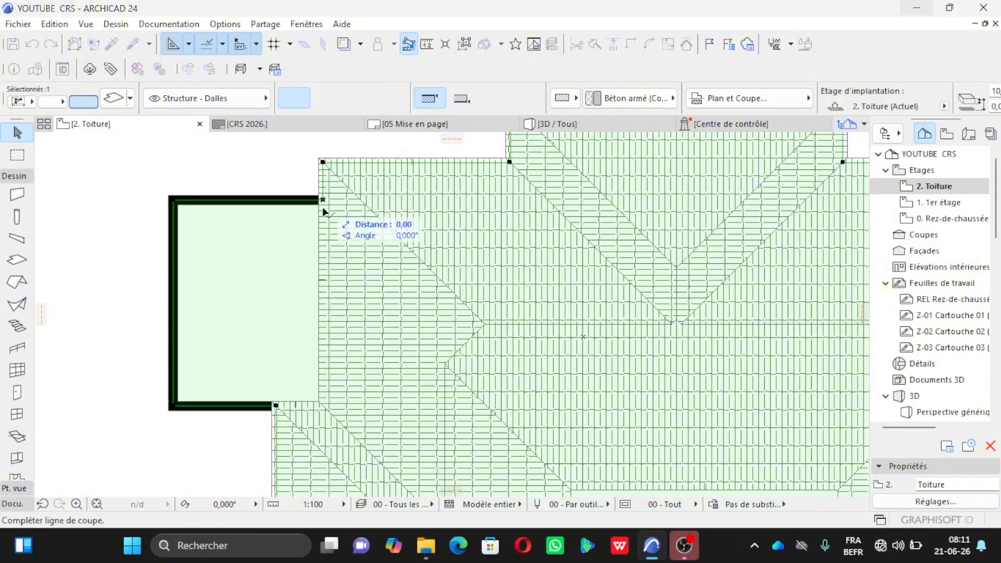
{"action": "left_click", "coordinate": [323, 406]}
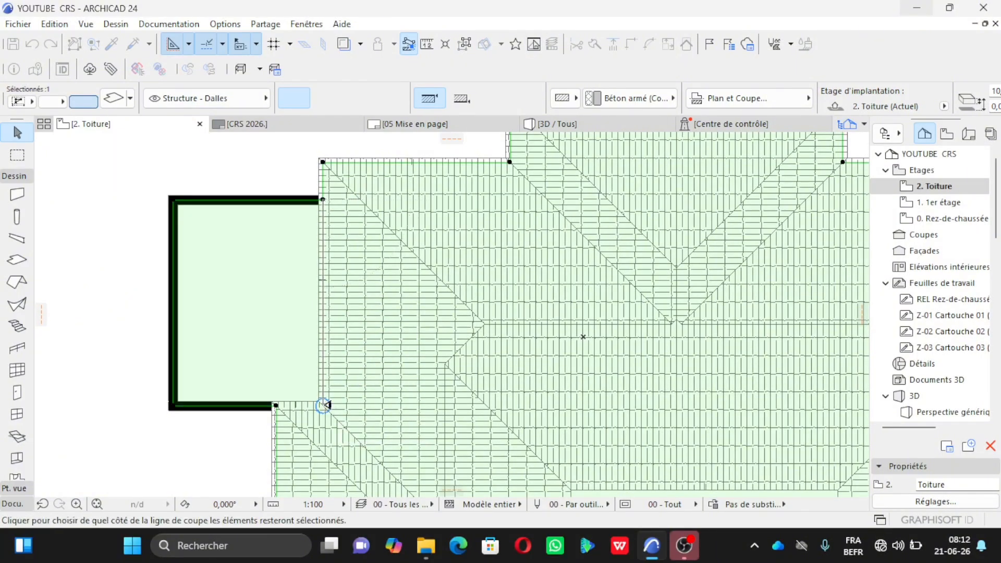
{"action": "left_click", "coordinate": [267, 350]}
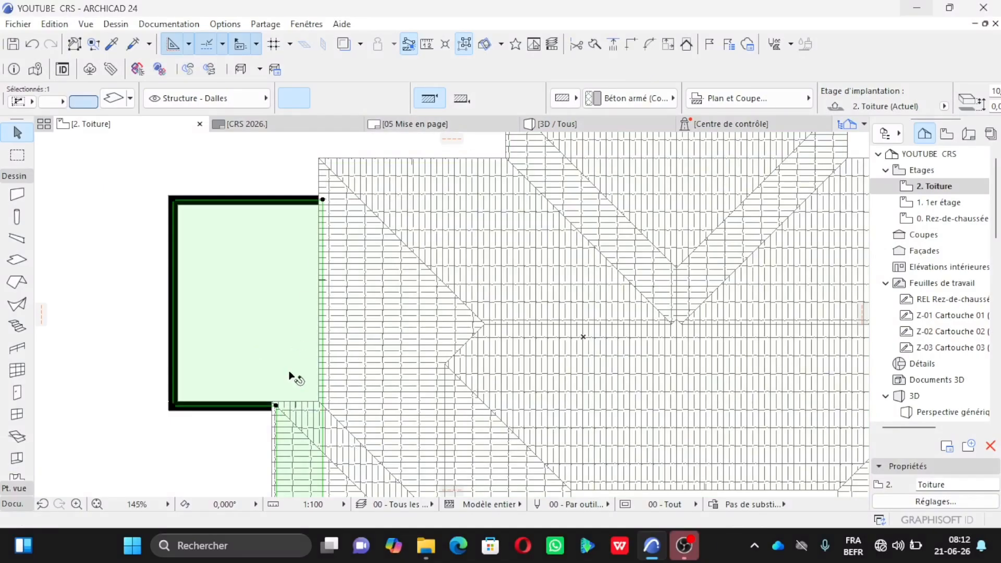
Split the selected slab strip along the larger side volume's lower wall line, isolating that volume's slab.
{"action": "left_click", "coordinate": [594, 48]}
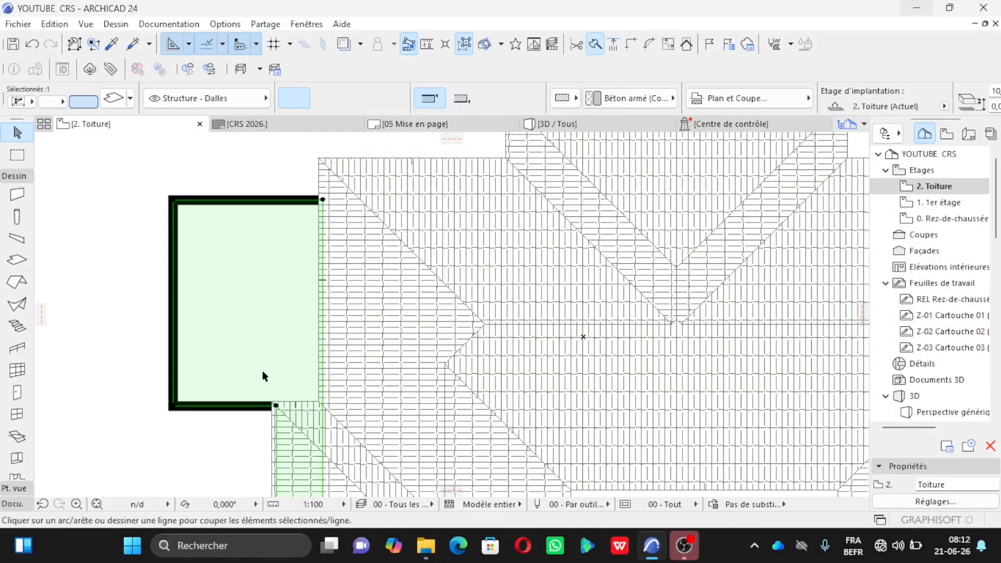
{"action": "left_click", "coordinate": [275, 406]}
{"action": "left_click", "coordinate": [340, 407]}
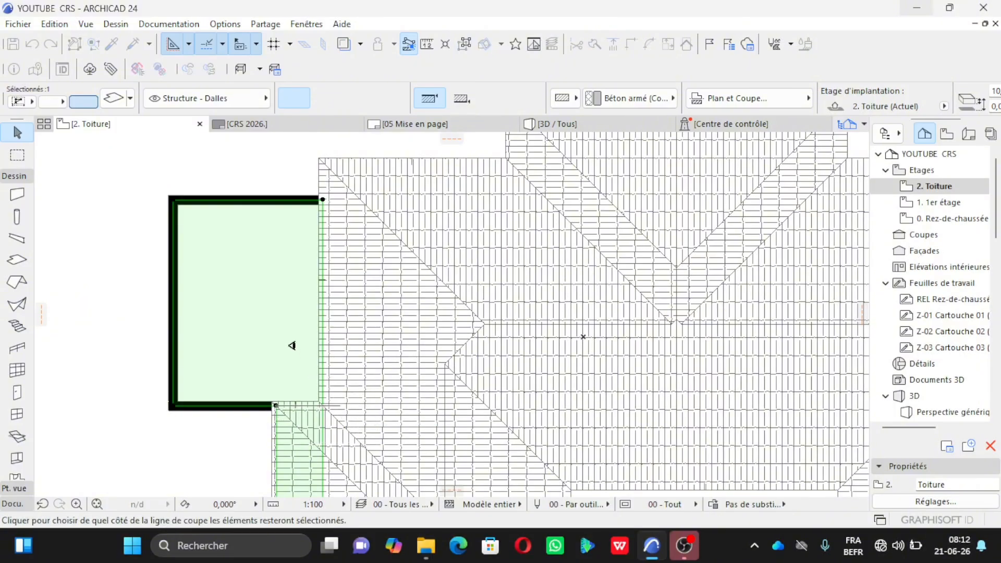
{"action": "left_click", "coordinate": [292, 346]}
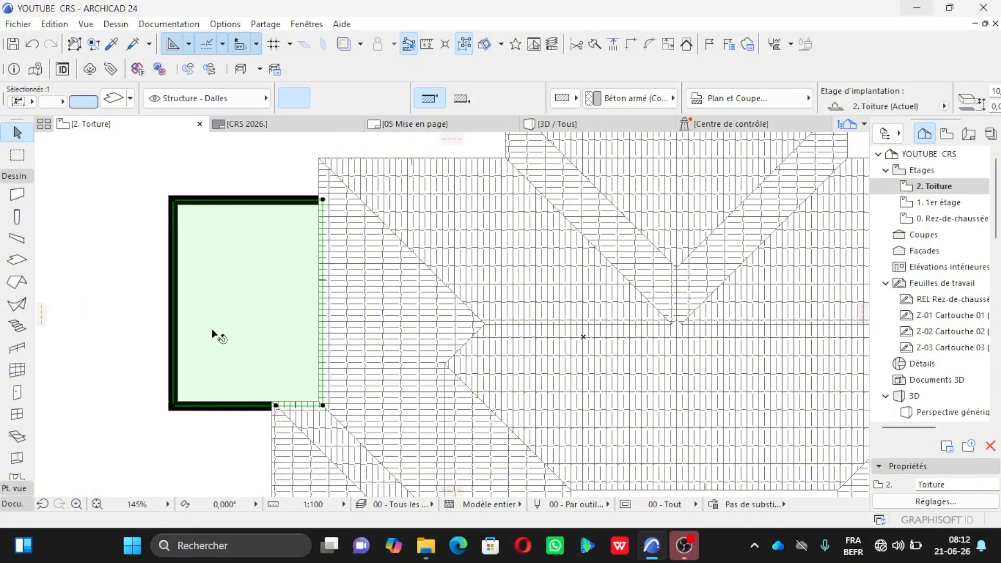
Raise the larger side volume's isolated slab to near the top of its surrounding walls.
{"action": "scroll", "coordinate": [214, 333], "scroll_direction": "down", "scroll_amount": 3}
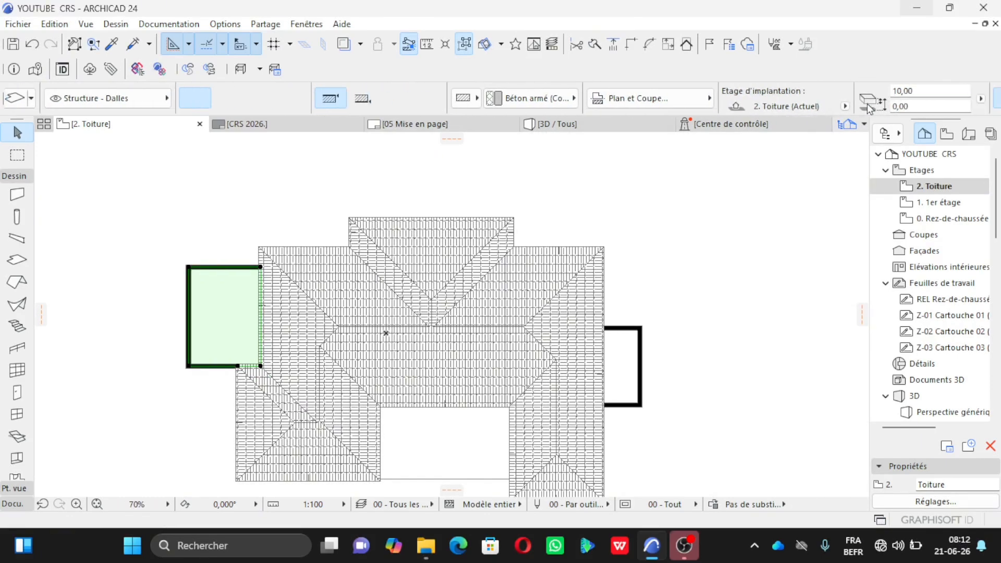
{"action": "left_click", "coordinate": [857, 108]}
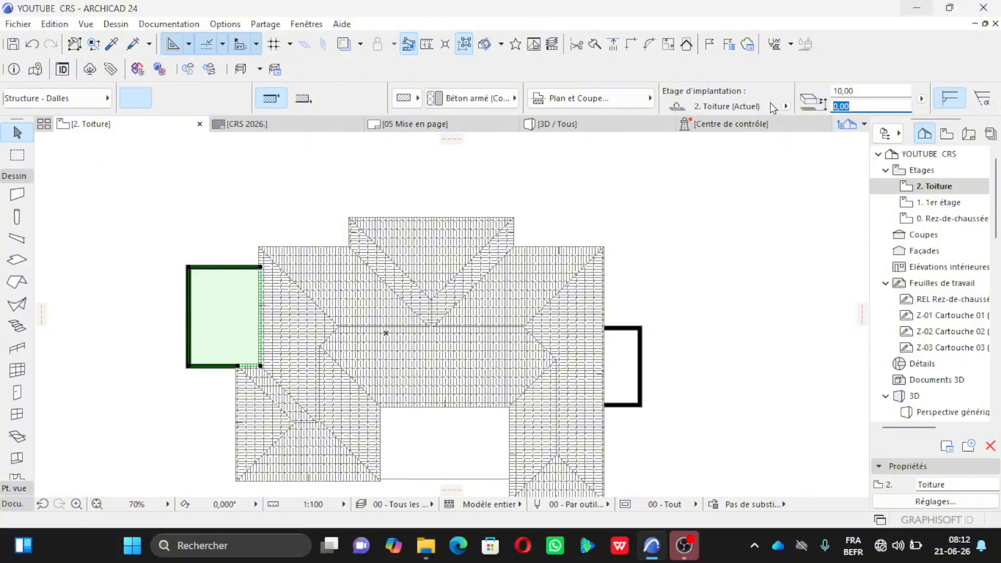
{"action": "type", "text": "2"}
{"action": "key", "text": "Return"}
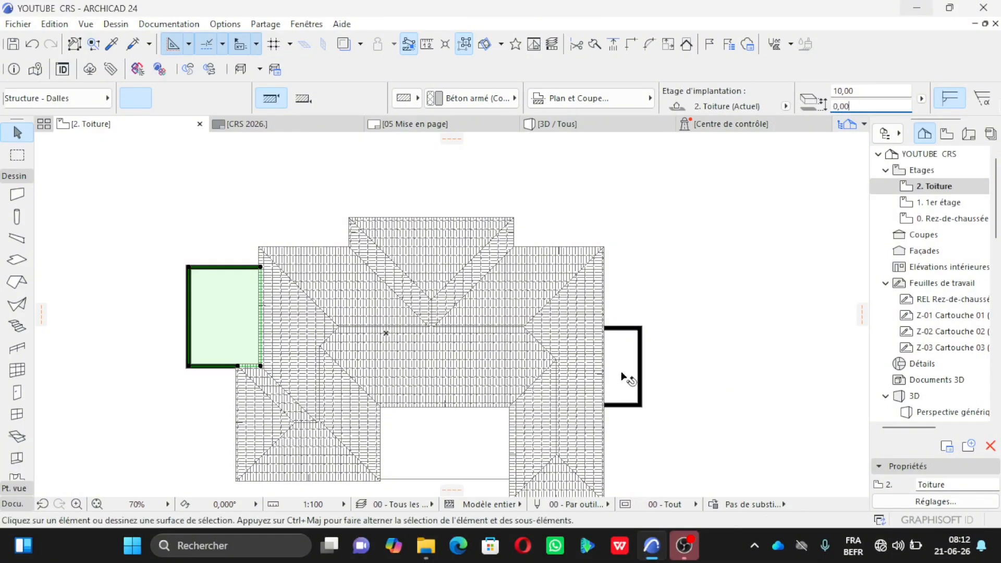
Select the main slab and split it along the junction with the smaller side volume, keeping that volume's slab piece selected.
{"action": "left_click", "coordinate": [623, 376]}
{"action": "left_click", "coordinate": [628, 376]}
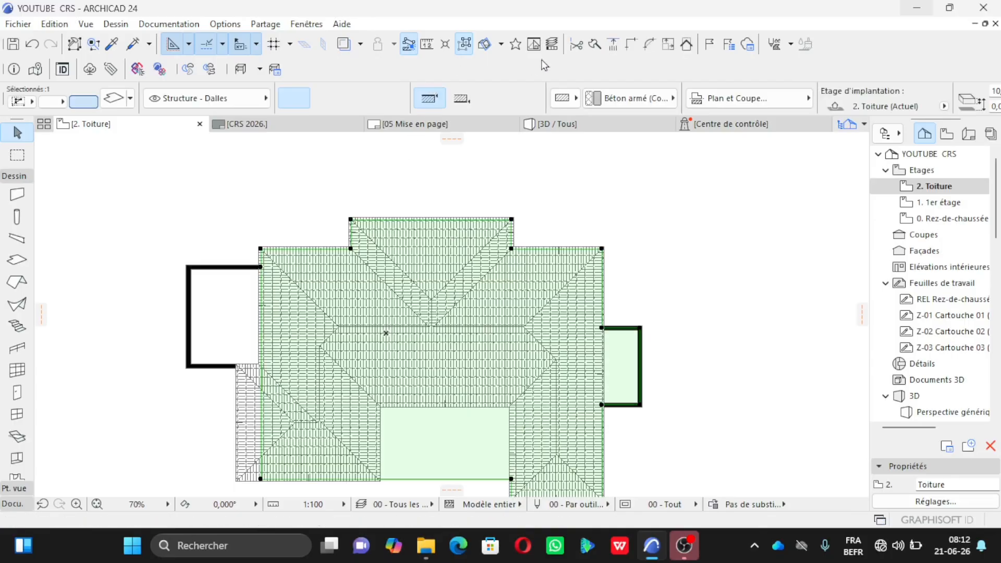
{"action": "left_click", "coordinate": [595, 44]}
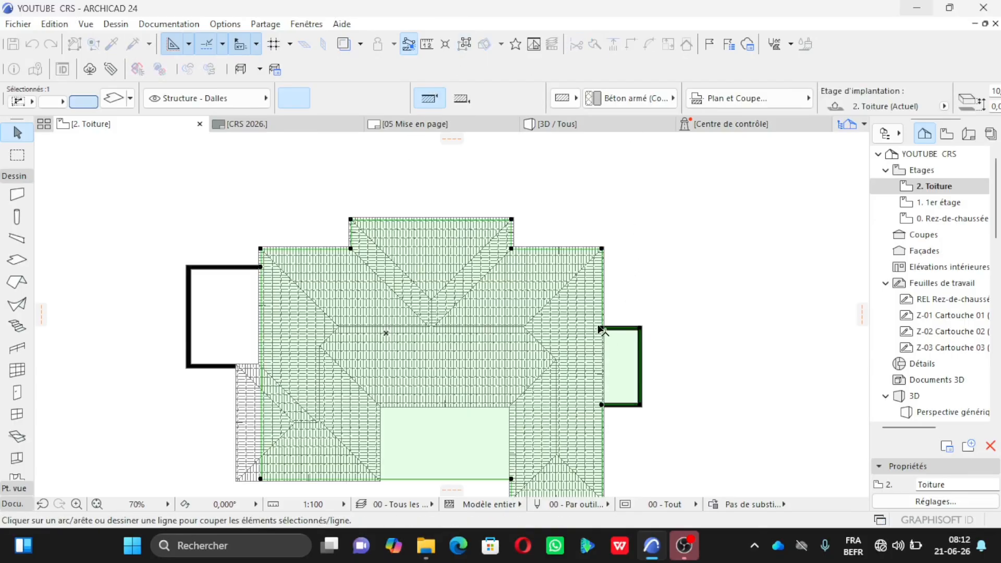
{"action": "left_click", "coordinate": [602, 328]}
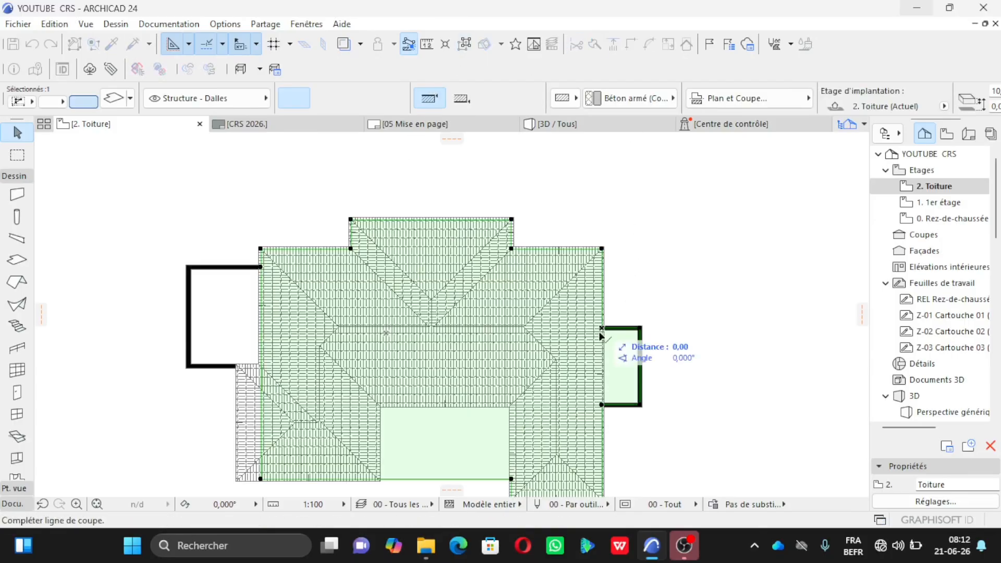
{"action": "left_click", "coordinate": [602, 407]}
{"action": "left_click", "coordinate": [636, 373]}
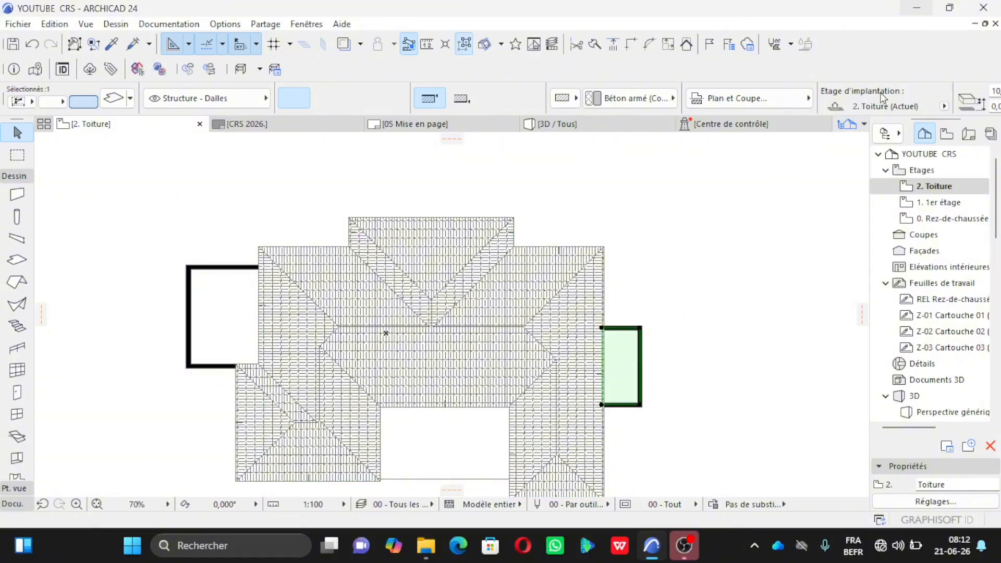
Set the smaller side volume's slab offset to 200 from the Toiture storey.
{"action": "scroll", "coordinate": [886, 93], "scroll_direction": "down", "scroll_amount": 2}
{"action": "scroll", "coordinate": [890, 93], "scroll_direction": "down", "scroll_amount": 1}
{"action": "left_click", "coordinate": [864, 107]}
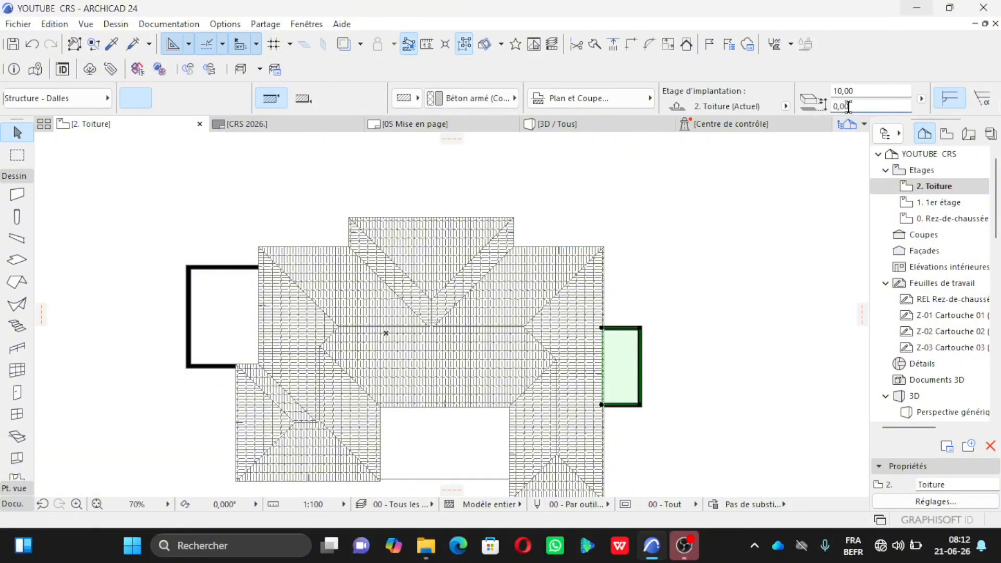
{"action": "type", "text": "200"}
{"action": "key", "text": "Return"}
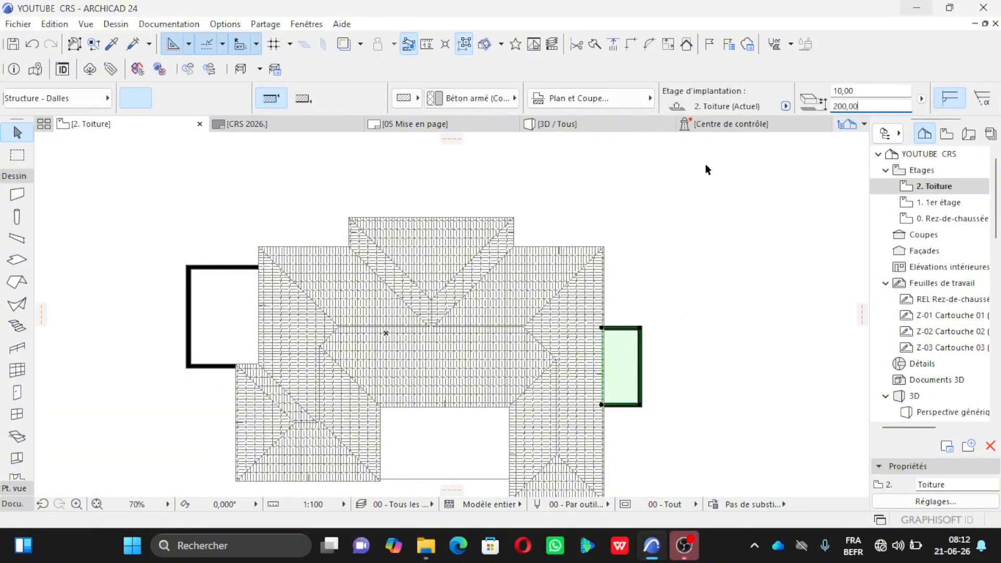
Examine the raised slabs over both side volumes and their fit with the tiled roof in the 3D view.
{"action": "left_click", "coordinate": [573, 125]}
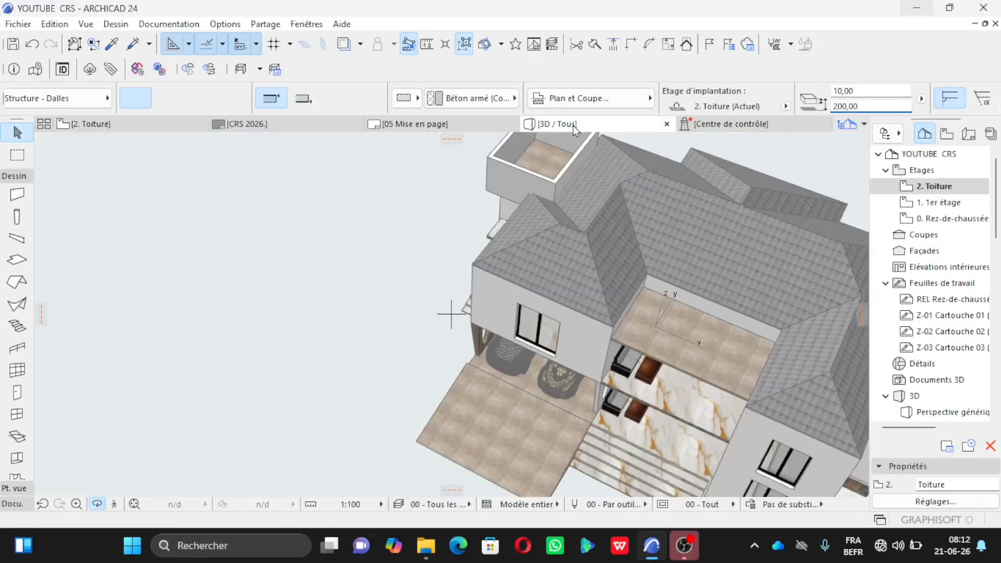
{"action": "left_click", "coordinate": [318, 361]}
{"action": "scroll", "coordinate": [320, 363], "scroll_direction": "down", "scroll_amount": 4}
{"action": "scroll", "coordinate": [325, 323], "scroll_direction": "down", "scroll_amount": 1}
{"action": "scroll", "coordinate": [358, 308], "scroll_direction": "up", "scroll_amount": 6}
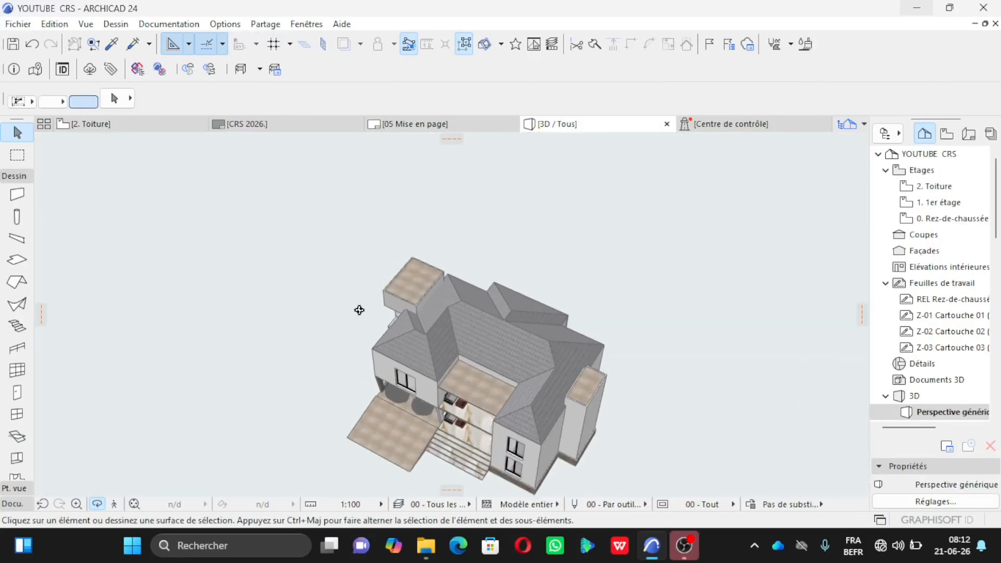
{"action": "scroll", "coordinate": [404, 284], "scroll_direction": "up", "scroll_amount": 8}
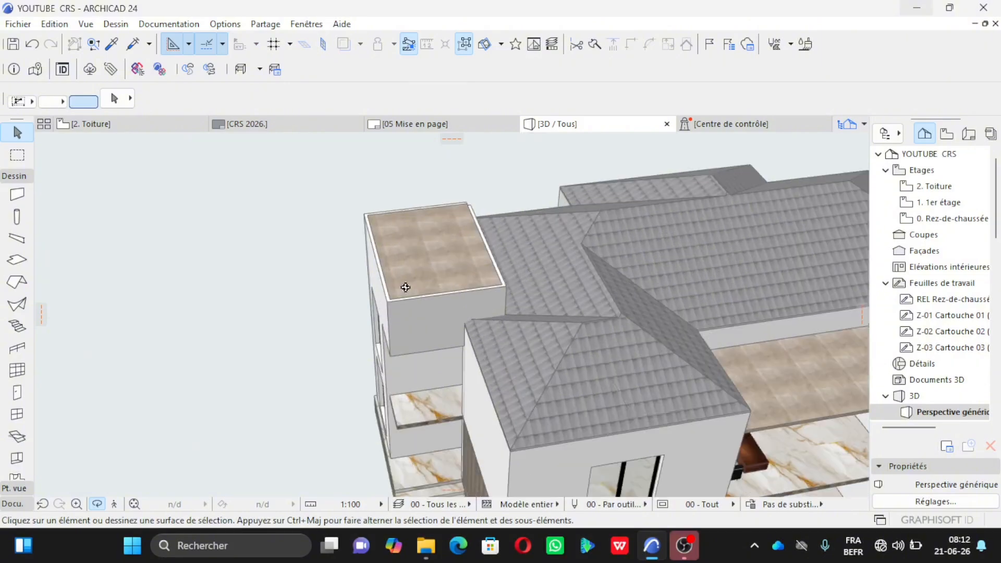
{"action": "middle_click_drag", "start_coordinate": [406, 290], "coordinate": [440, 351], "text": "shift"}
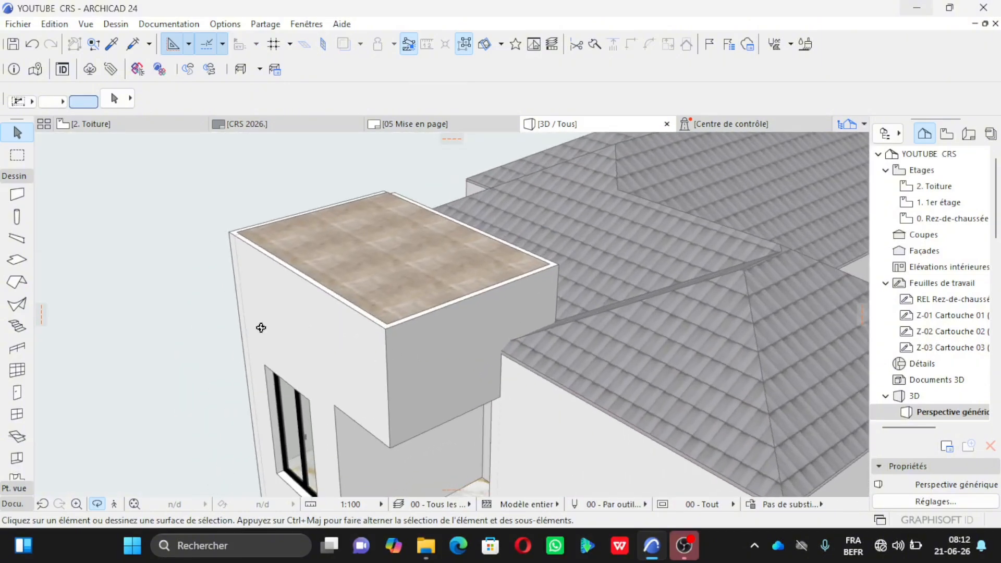
{"action": "scroll", "coordinate": [261, 328], "scroll_direction": "down", "scroll_amount": 5}
{"action": "middle_click_drag", "start_coordinate": [261, 328], "coordinate": [371, 319], "text": "shift"}
{"action": "middle_click_drag", "start_coordinate": [570, 196], "coordinate": [395, 282], "text": "shift"}
{"action": "scroll", "coordinate": [462, 233], "scroll_direction": "down", "scroll_amount": 3}
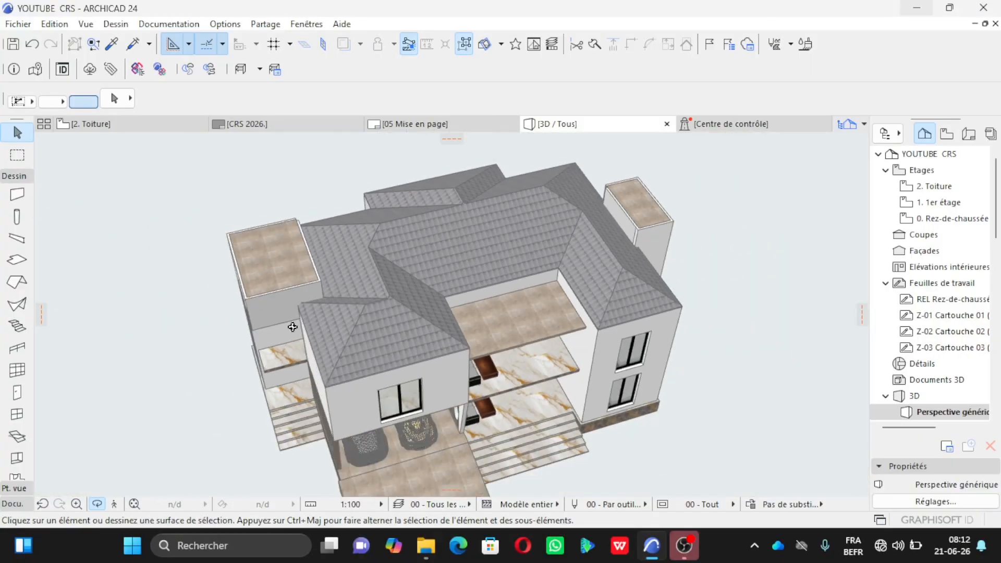
{"action": "middle_click_drag", "start_coordinate": [292, 328], "coordinate": [365, 235], "text": "shift"}
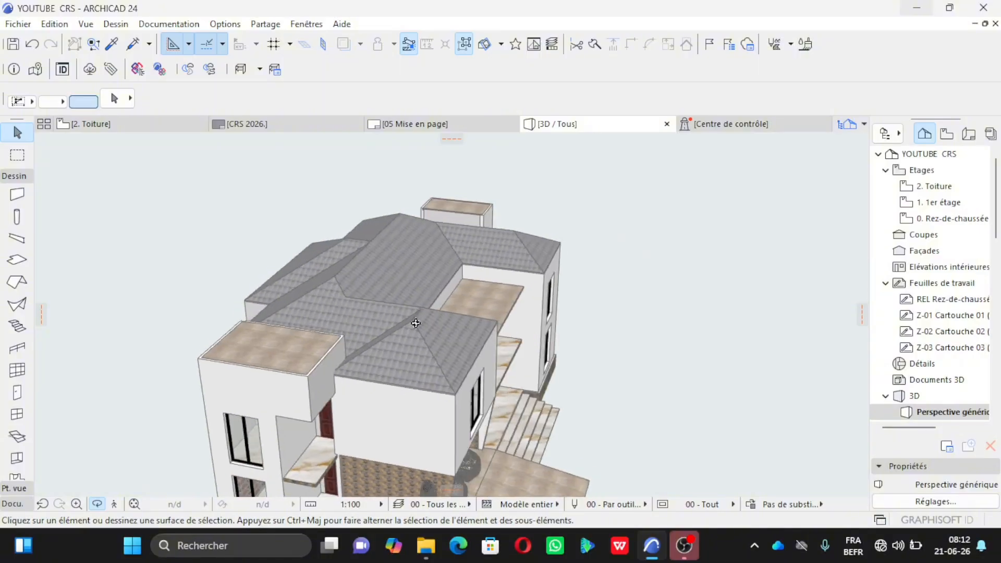
Compare the Toiture plan with the 3D model, examining the larger side volume, garage front and entrance facade.
{"action": "left_click", "coordinate": [92, 124]}
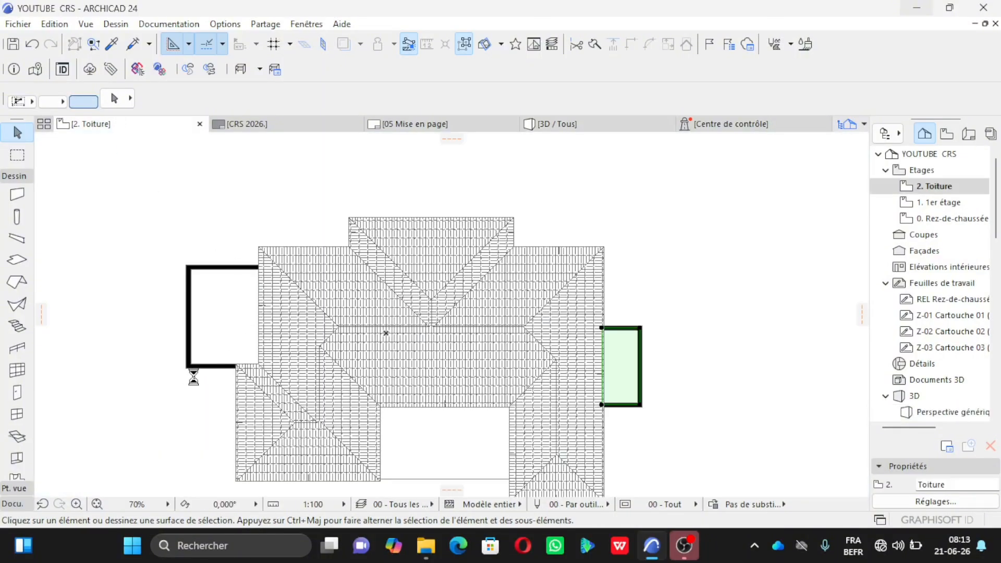
{"action": "left_click", "coordinate": [233, 345]}
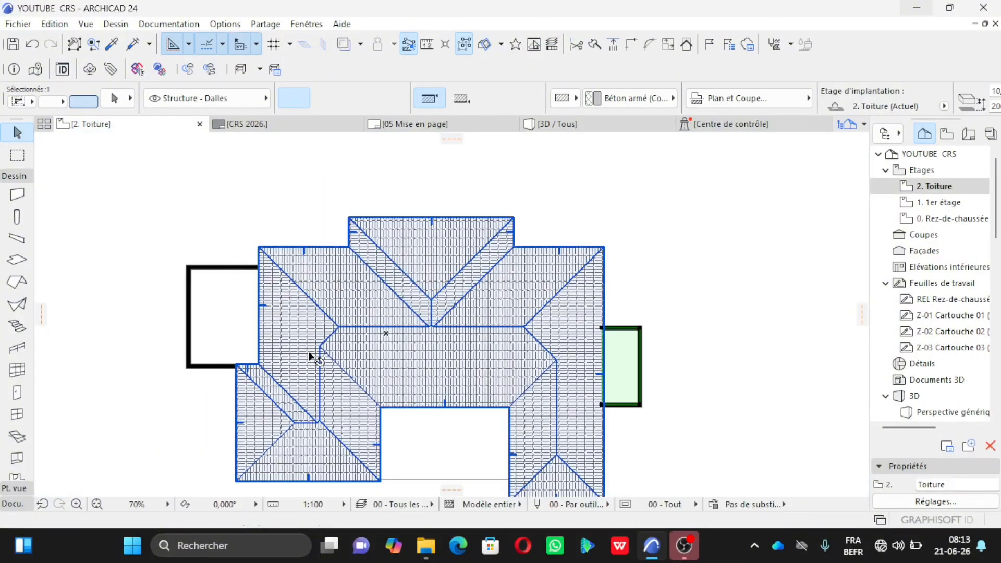
{"action": "scroll", "coordinate": [313, 246], "scroll_direction": "down", "scroll_amount": 5}
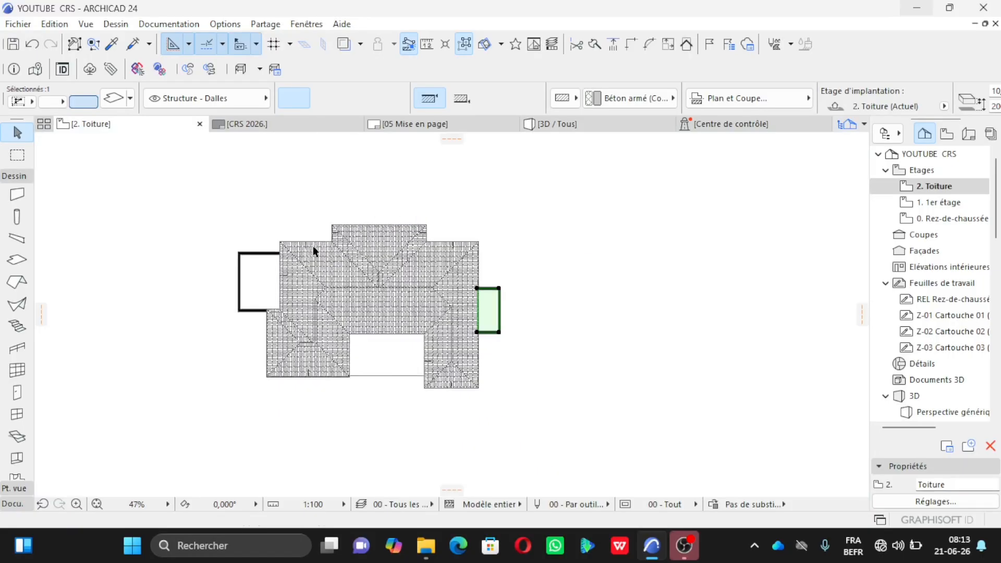
{"action": "scroll", "coordinate": [301, 315], "scroll_direction": "up", "scroll_amount": 4}
{"action": "left_click", "coordinate": [555, 124]}
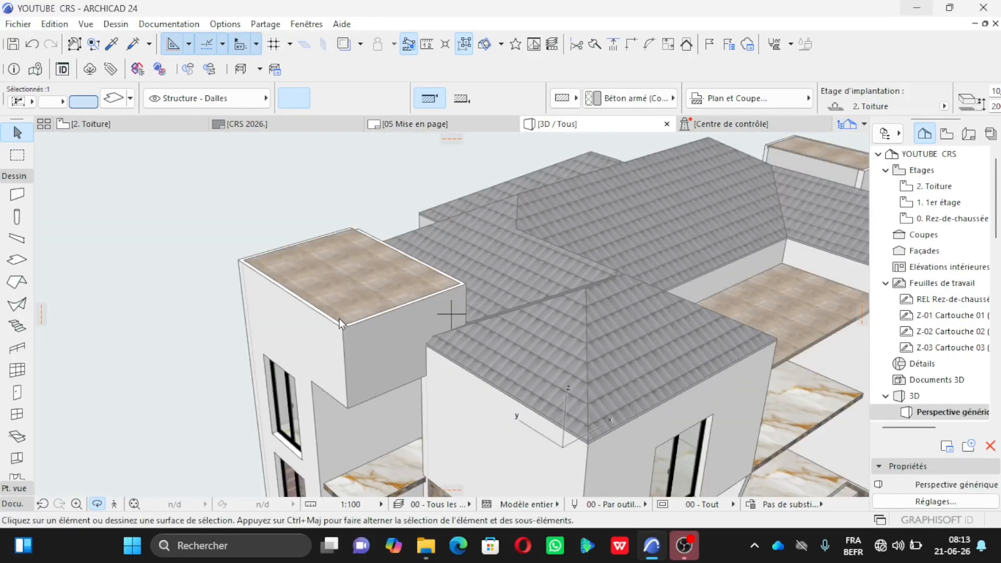
{"action": "key", "text": "Escape"}
{"action": "scroll", "coordinate": [332, 317], "scroll_direction": "down", "scroll_amount": 5}
{"action": "middle_click_drag", "start_coordinate": [342, 338], "coordinate": [349, 362]}
{"action": "scroll", "coordinate": [348, 361], "scroll_direction": "up", "scroll_amount": 6}
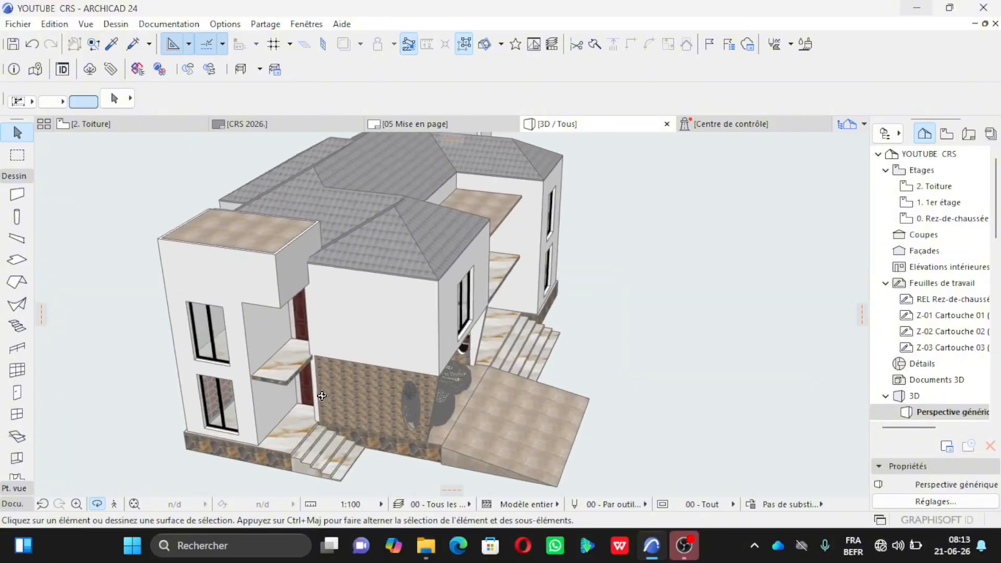
{"action": "scroll", "coordinate": [229, 375], "scroll_direction": "up", "scroll_amount": 4}
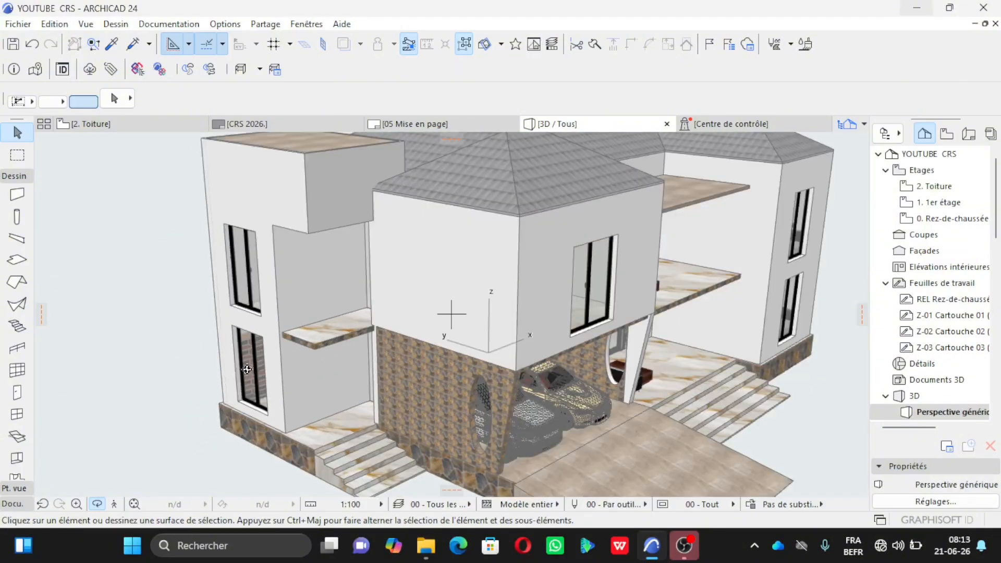
Open the 0. Rez-de-chaussée floor plan.
{"action": "left_click", "coordinate": [97, 124]}
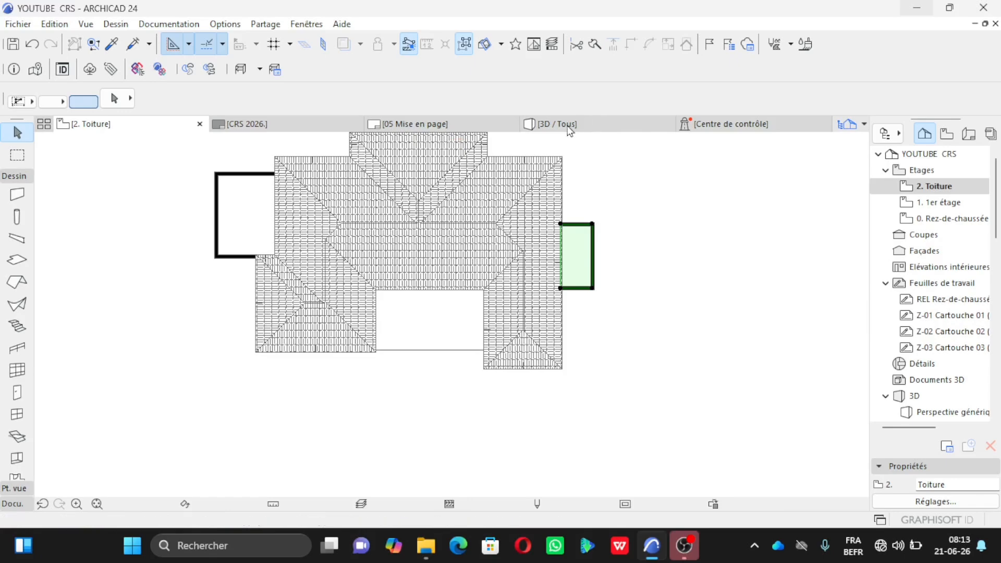
{"action": "left_click", "coordinate": [953, 219]}
{"action": "double_click", "coordinate": [953, 221]}
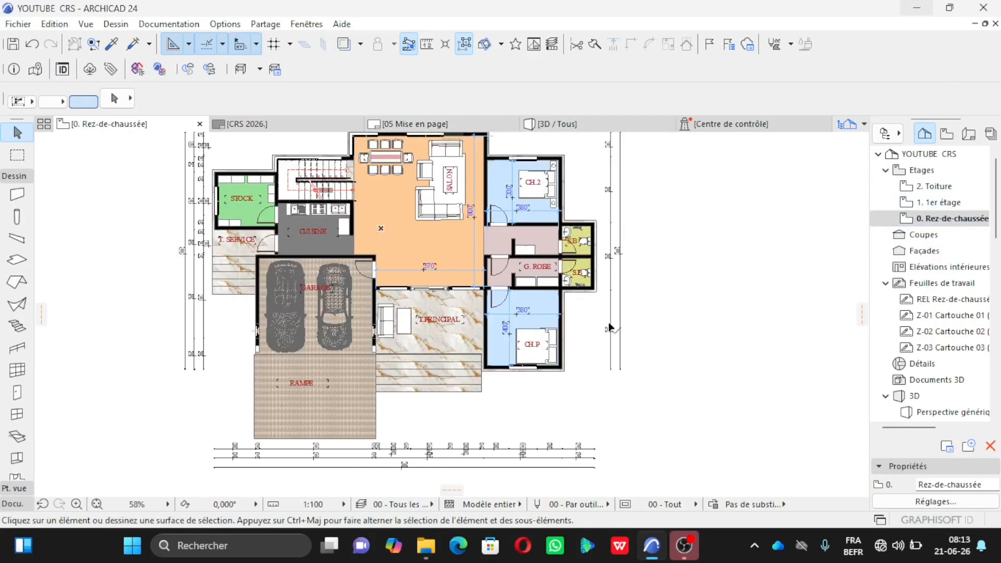
On the 1. 1er étage plan, draw a horizontal line outward from the outer corner of the S.B beside G. ROBE, on the CH.P side.
{"action": "double_click", "coordinate": [938, 204]}
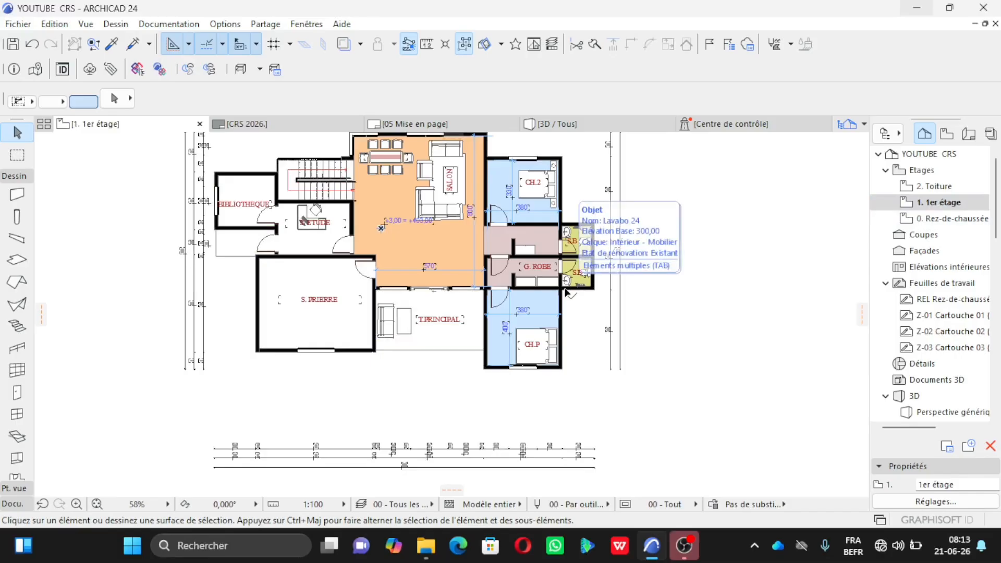
{"action": "scroll", "coordinate": [600, 289], "scroll_direction": "up", "scroll_amount": 3}
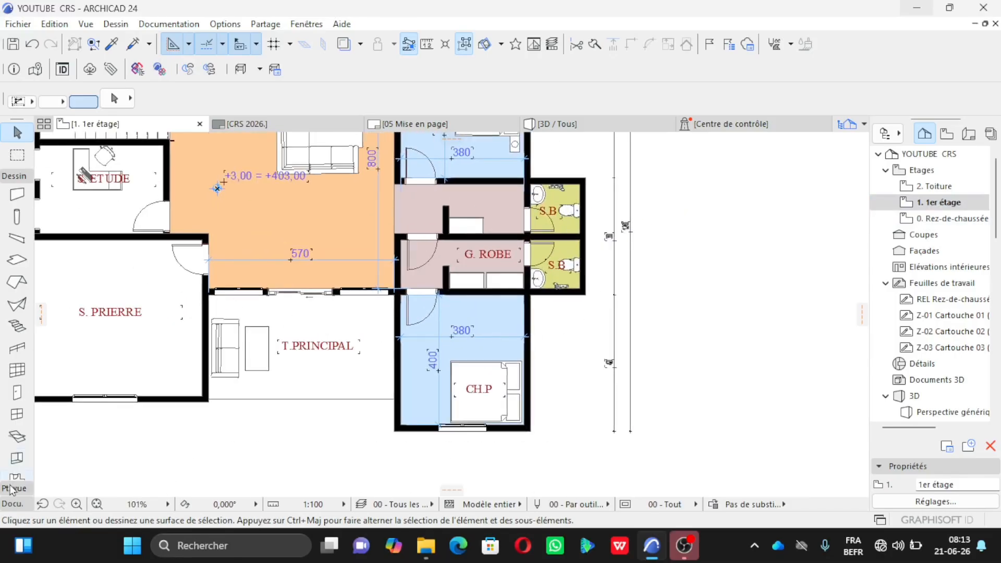
{"action": "left_click", "coordinate": [13, 503]}
{"action": "left_click", "coordinate": [16, 425]}
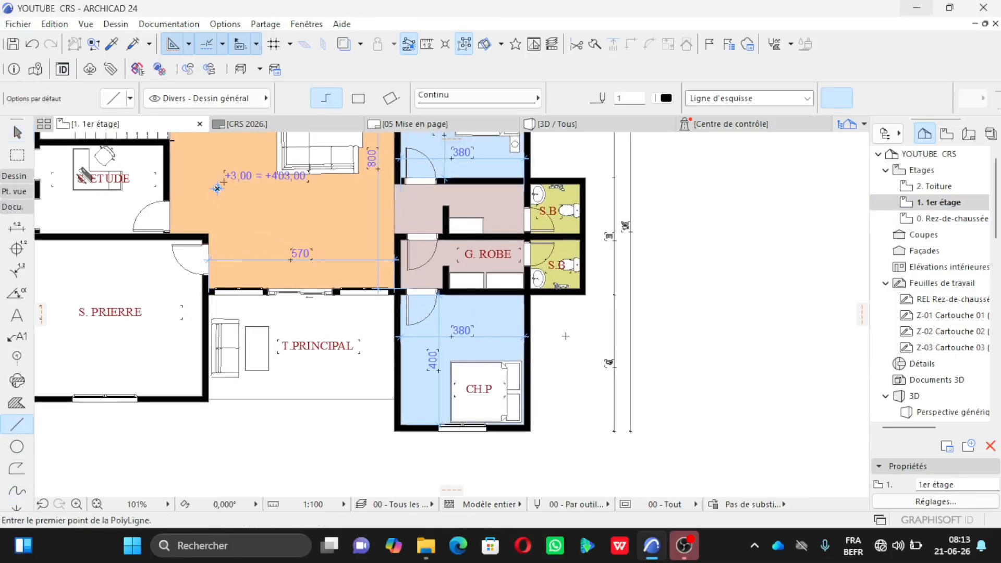
{"action": "scroll", "coordinate": [566, 336], "scroll_direction": "up", "scroll_amount": 5}
{"action": "left_click", "coordinate": [618, 242]}
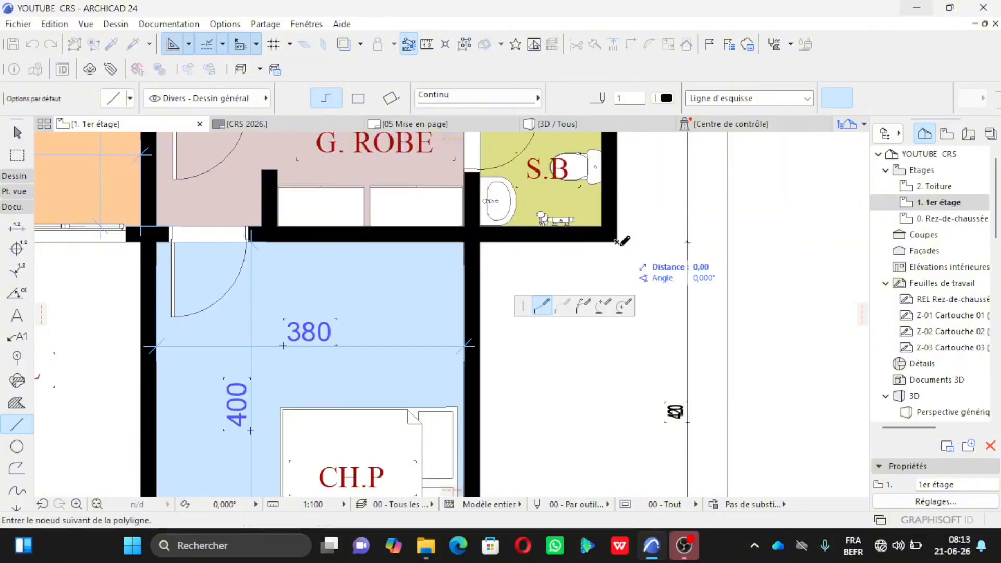
{"action": "double_click", "coordinate": [797, 241]}
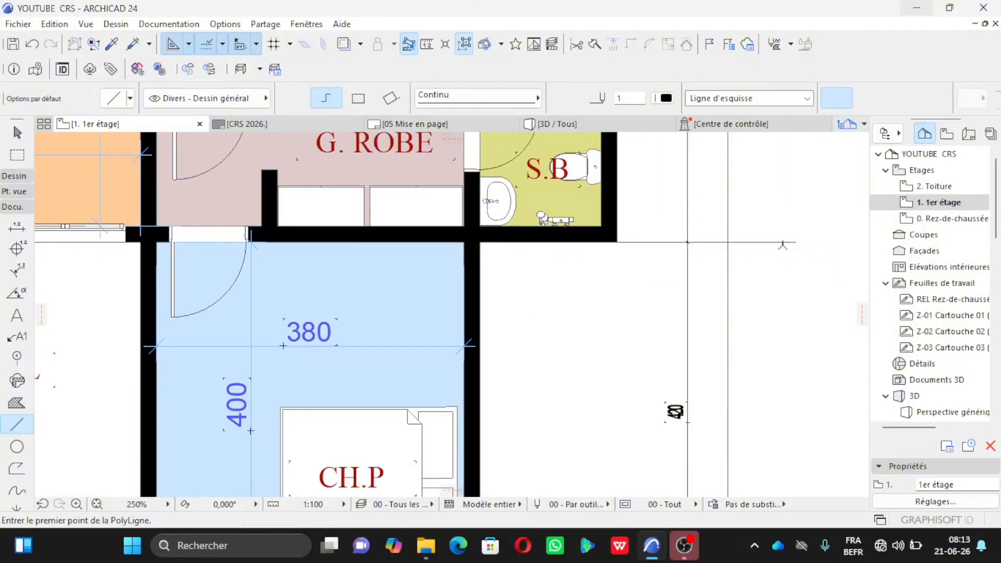
Move the horizontal line 300 straight down alongside bedroom CH.P.
{"action": "left_click", "coordinate": [773, 247], "text": "shift"}
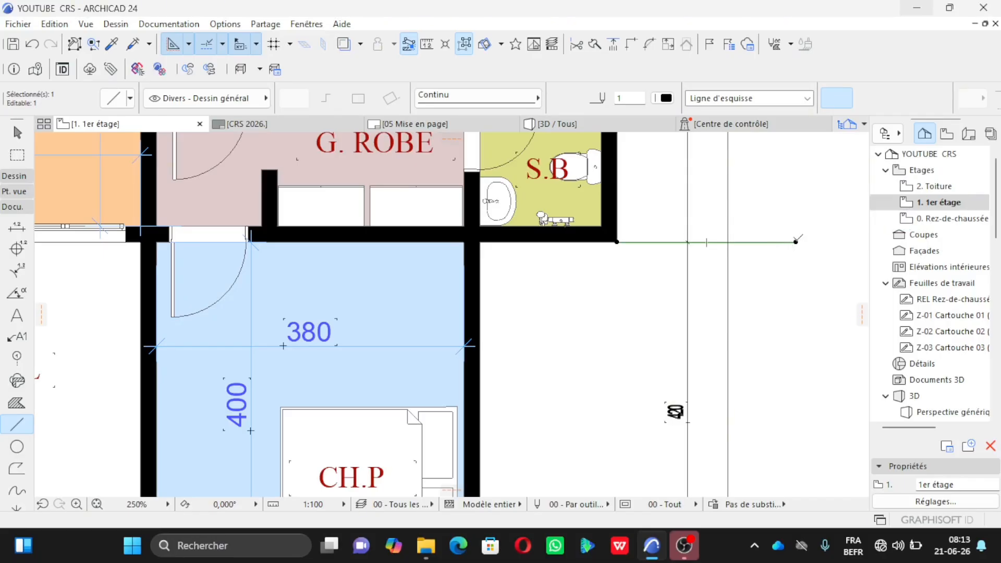
{"action": "left_click", "coordinate": [795, 242]}
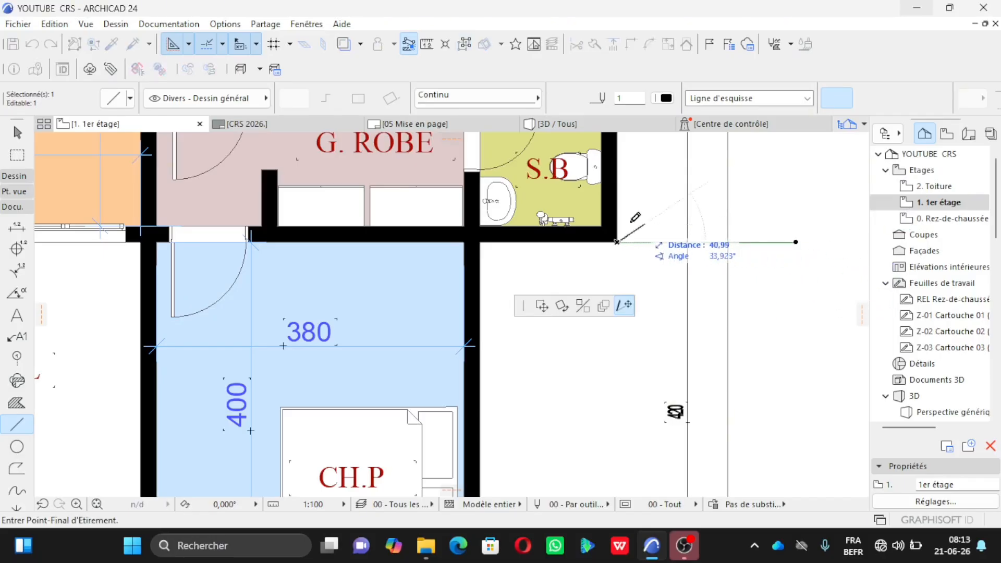
{"action": "left_click", "coordinate": [541, 307]}
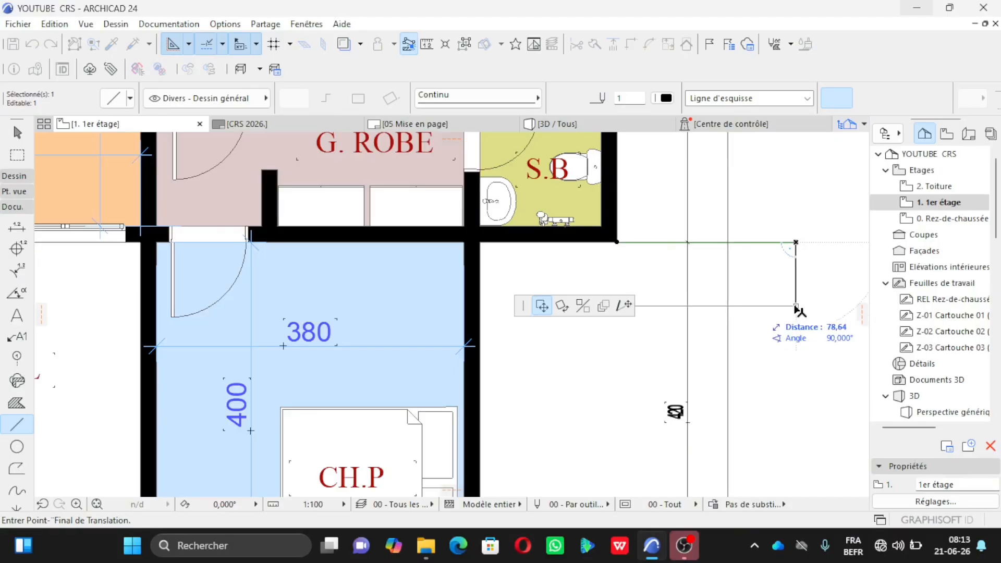
{"action": "type", "text": "300"}
{"action": "key", "text": "Return"}
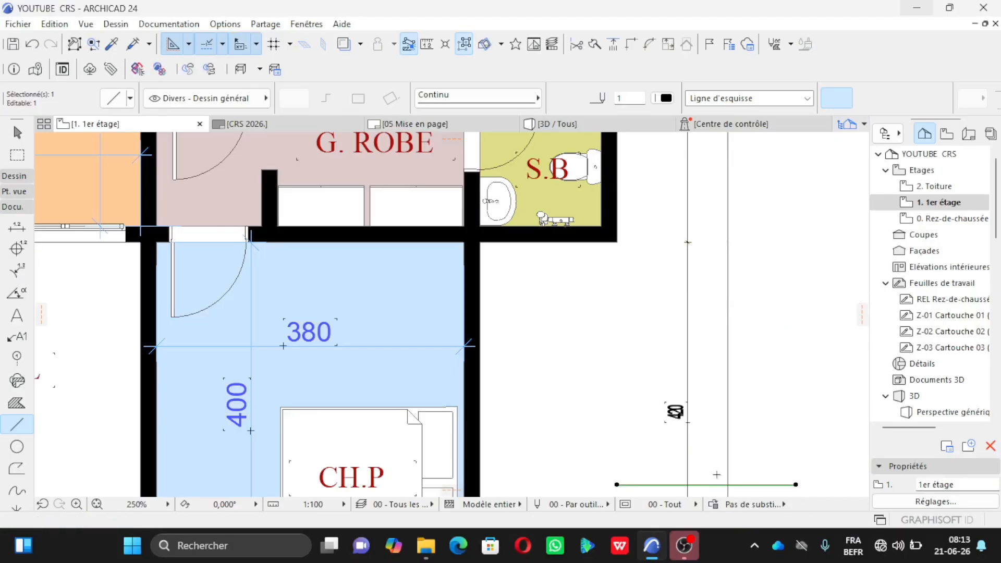
Shift the line horizontally so its inner end meets the outer face of CH.P's side wall.
{"action": "scroll", "coordinate": [562, 370], "scroll_direction": "down", "scroll_amount": 3}
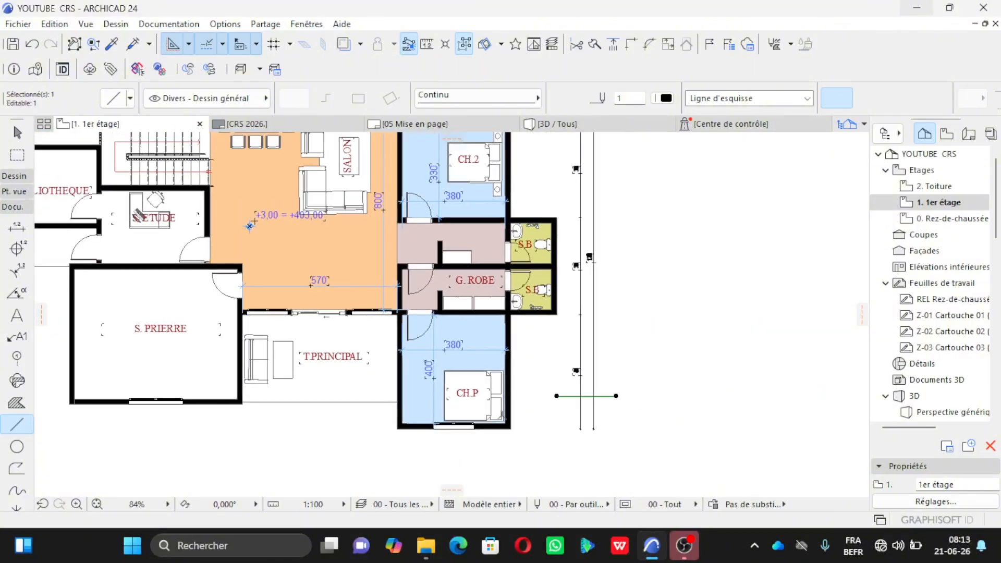
{"action": "scroll", "coordinate": [551, 396], "scroll_direction": "up", "scroll_amount": 2}
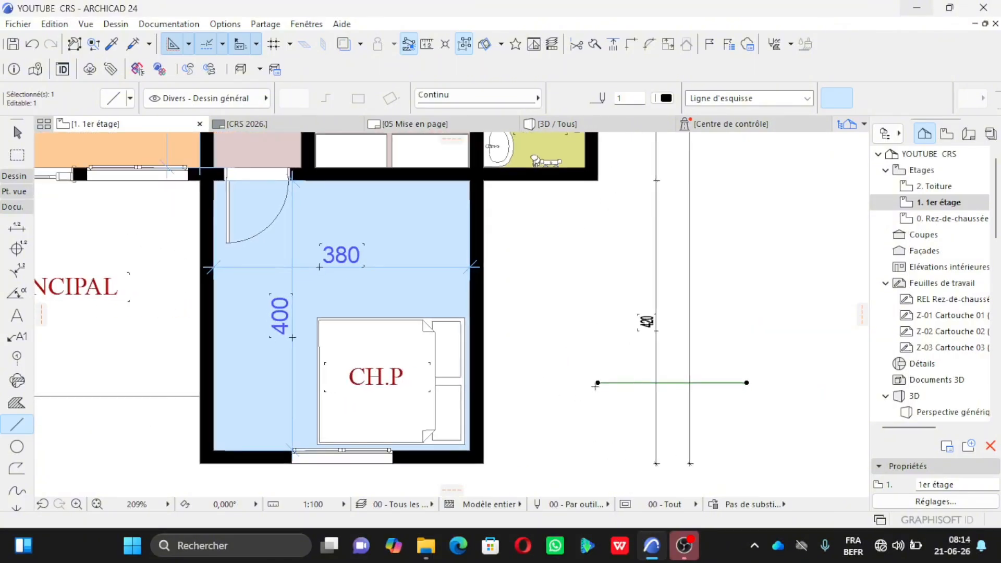
{"action": "left_click", "coordinate": [597, 383]}
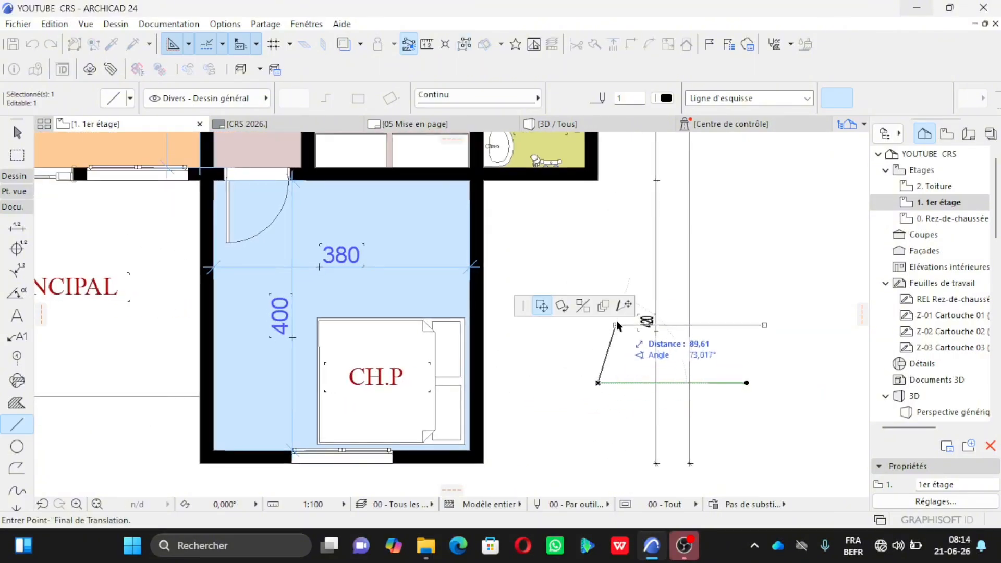
{"action": "left_click", "coordinate": [483, 384]}
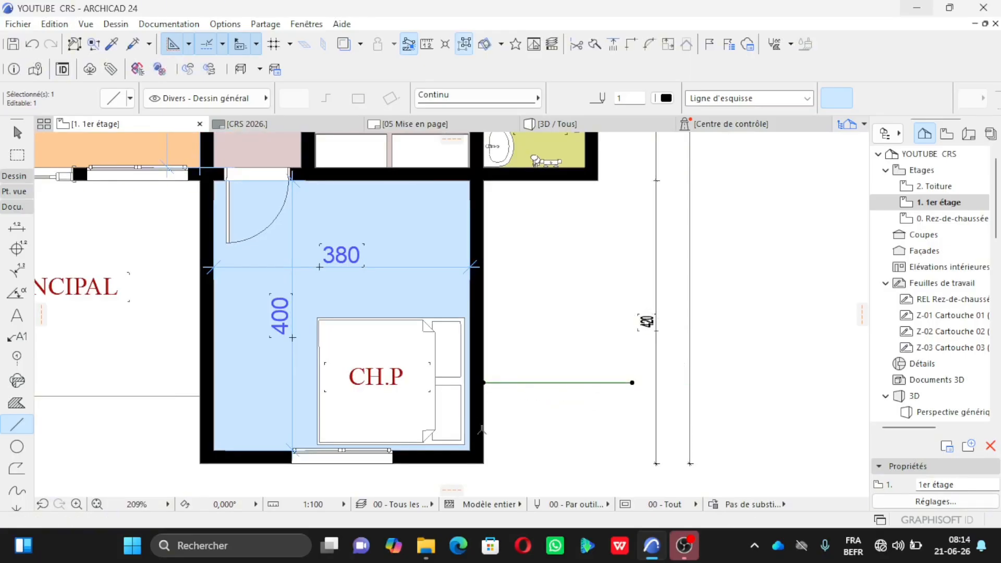
{"action": "key", "text": "Escape"}
Draw a second horizontal line outward from the outer corner where CH.2's side wall meets the upper S.B wall.
{"action": "scroll", "coordinate": [440, 466], "scroll_direction": "down", "scroll_amount": 6}
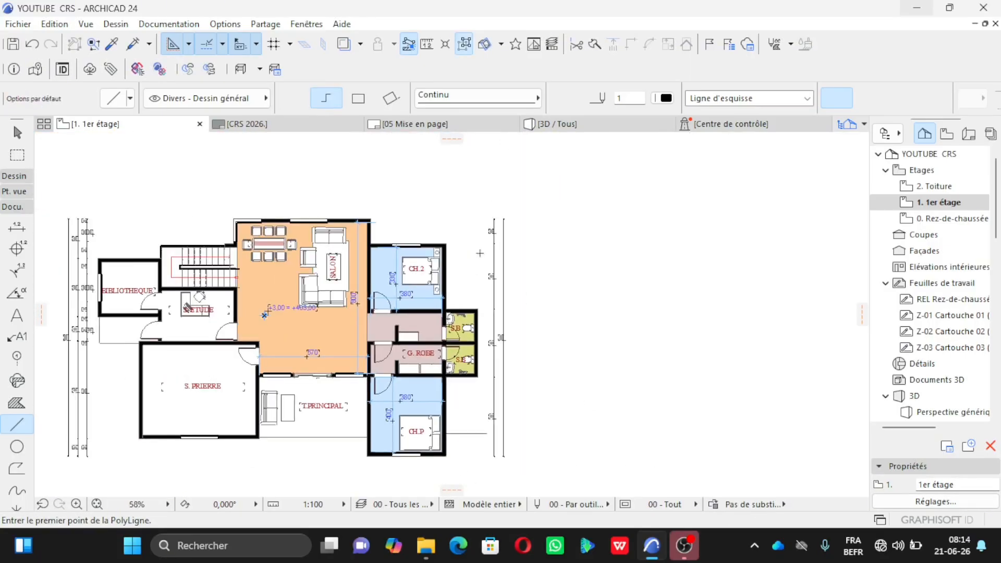
{"action": "scroll", "coordinate": [480, 252], "scroll_direction": "up", "scroll_amount": 4}
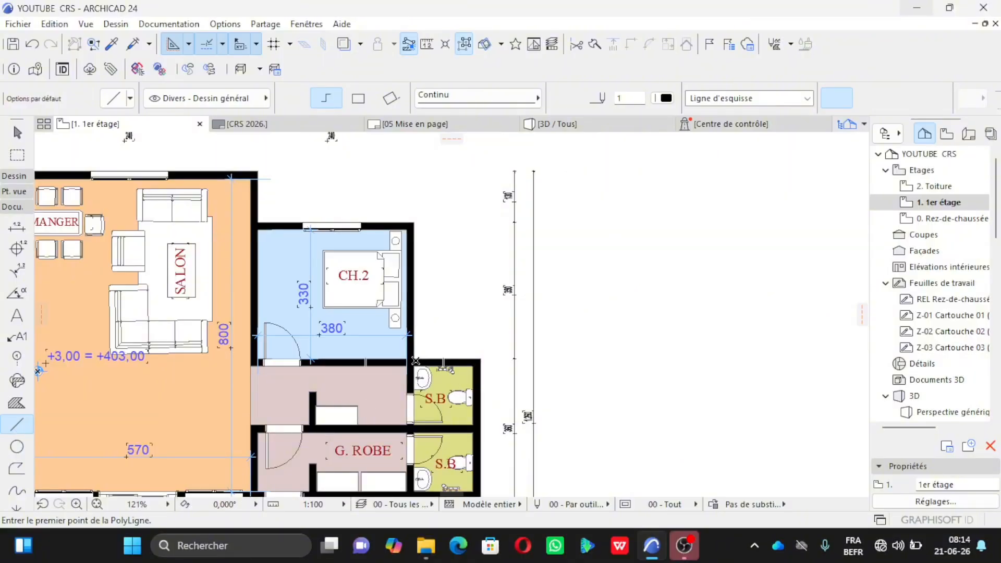
{"action": "scroll", "coordinate": [417, 364], "scroll_direction": "up", "scroll_amount": 1}
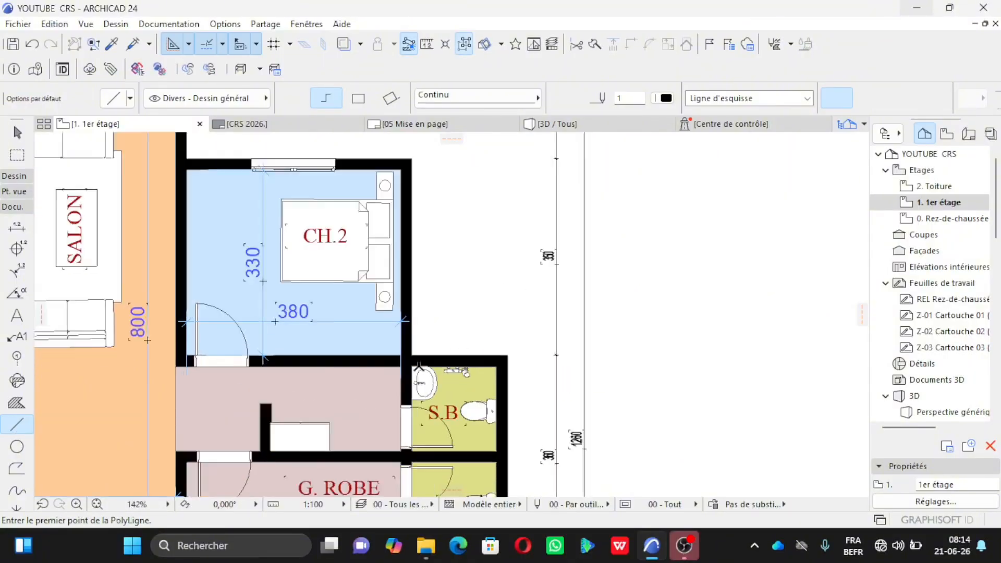
{"action": "scroll", "coordinate": [418, 365], "scroll_direction": "up", "scroll_amount": 4}
{"action": "left_click", "coordinate": [407, 347]}
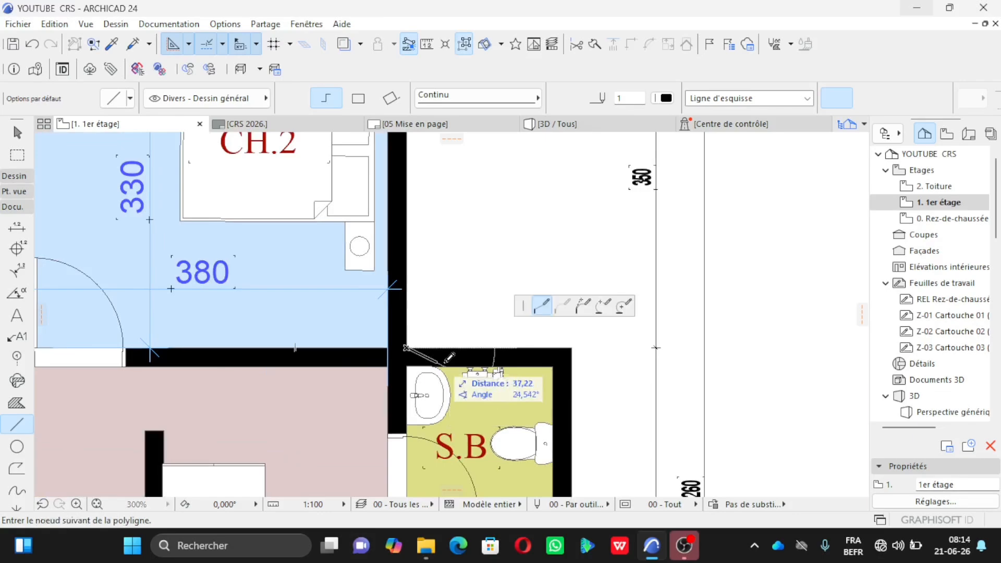
{"action": "double_click", "coordinate": [802, 347]}
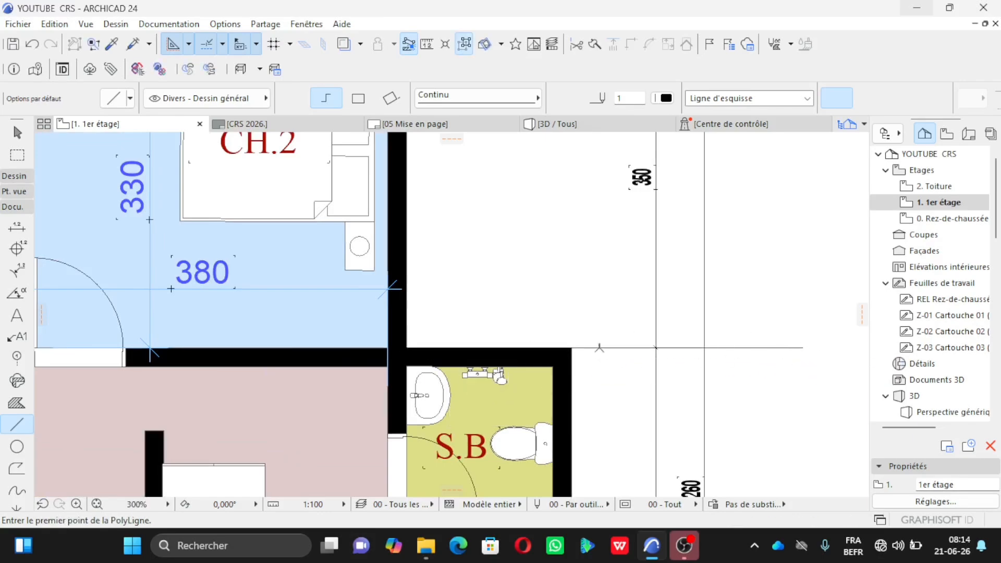
Move the second line 300 straight up along CH.2's outer wall.
{"action": "left_click", "coordinate": [599, 348], "text": "shift"}
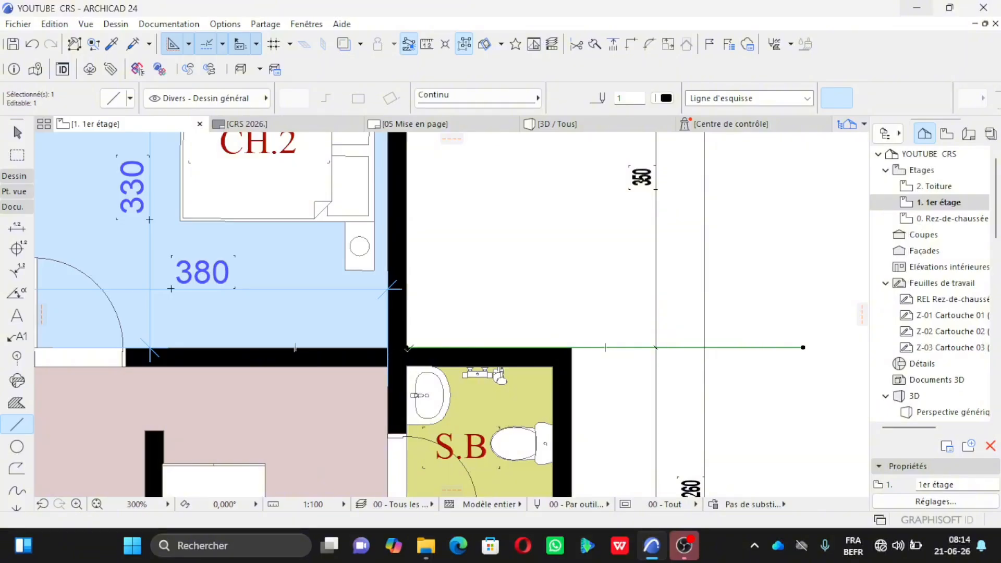
{"action": "left_click", "coordinate": [408, 347]}
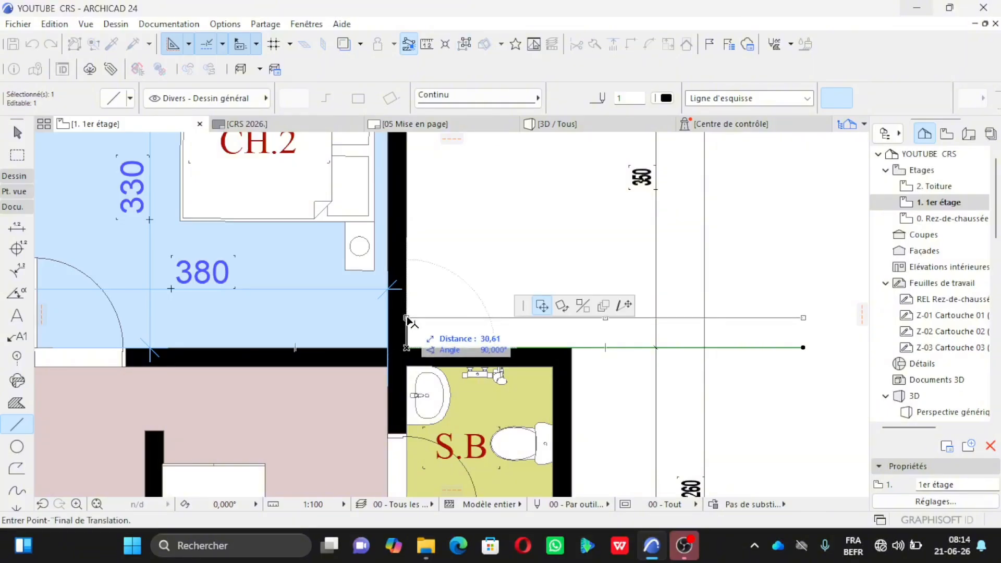
{"action": "type", "text": "300"}
{"action": "key", "text": "Return"}
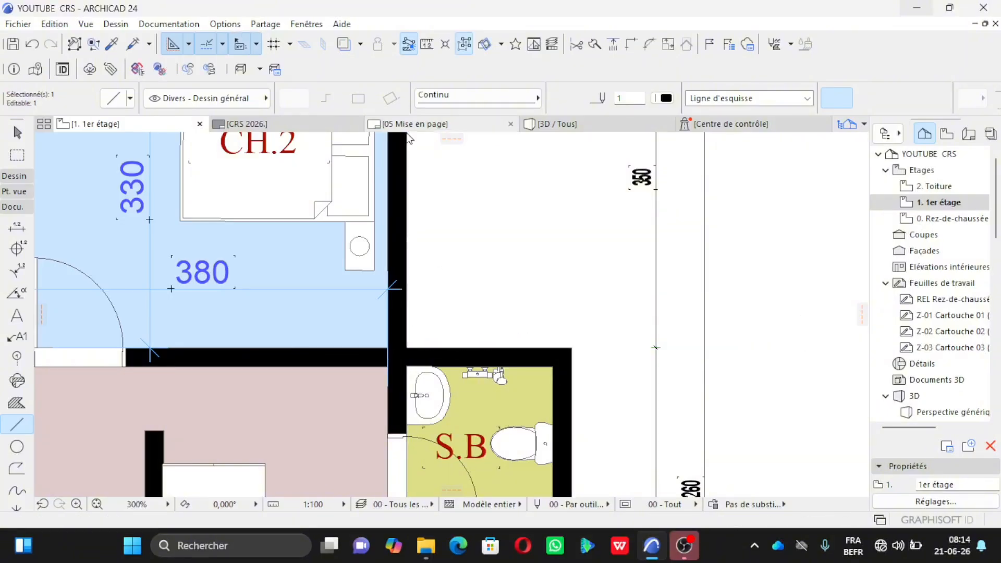
{"action": "scroll", "coordinate": [493, 406], "scroll_direction": "down", "scroll_amount": 2}
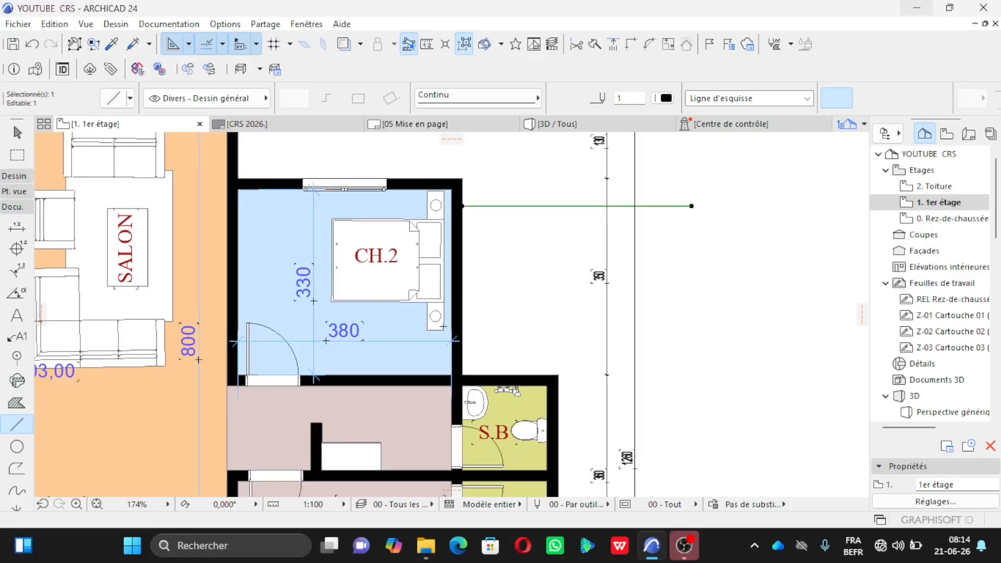
{"action": "key", "text": "Escape"}
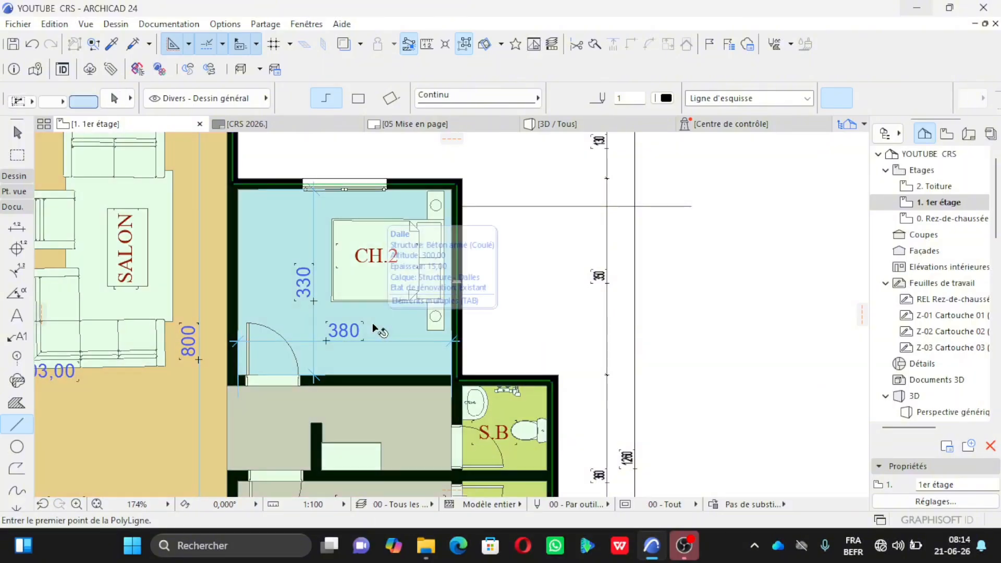
Insert a new node in the 1er étage slab edge beside CH.2, level with the reference line.
{"action": "left_click", "coordinate": [373, 327], "text": "shift"}
{"action": "left_click", "coordinate": [17, 177]}
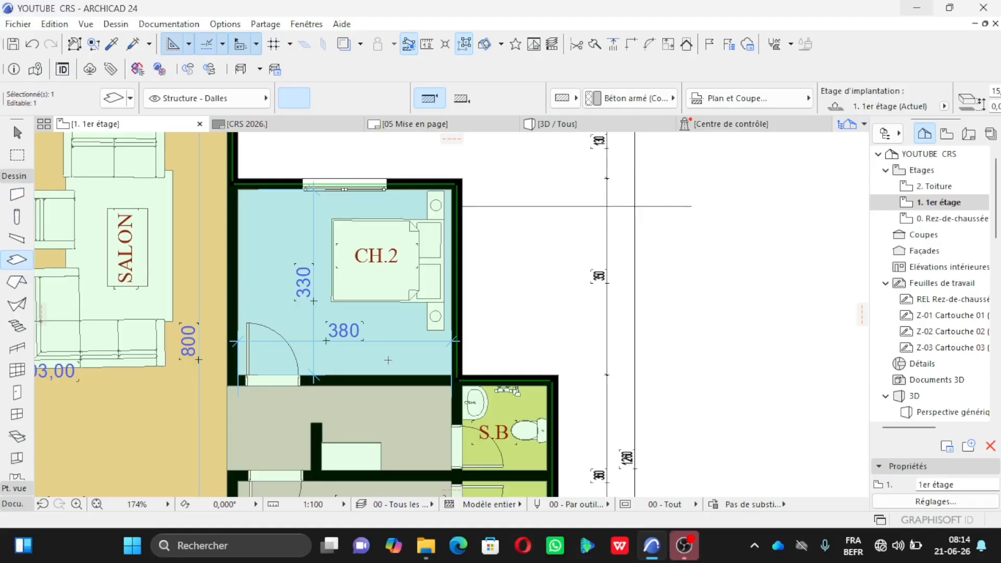
{"action": "scroll", "coordinate": [458, 336], "scroll_direction": "up", "scroll_amount": 6}
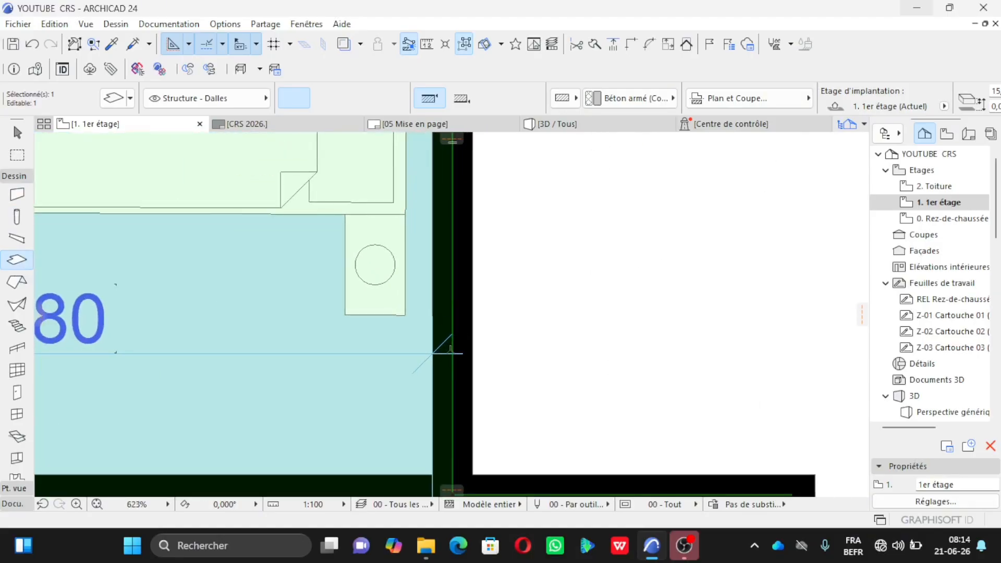
{"action": "left_click", "coordinate": [452, 298]}
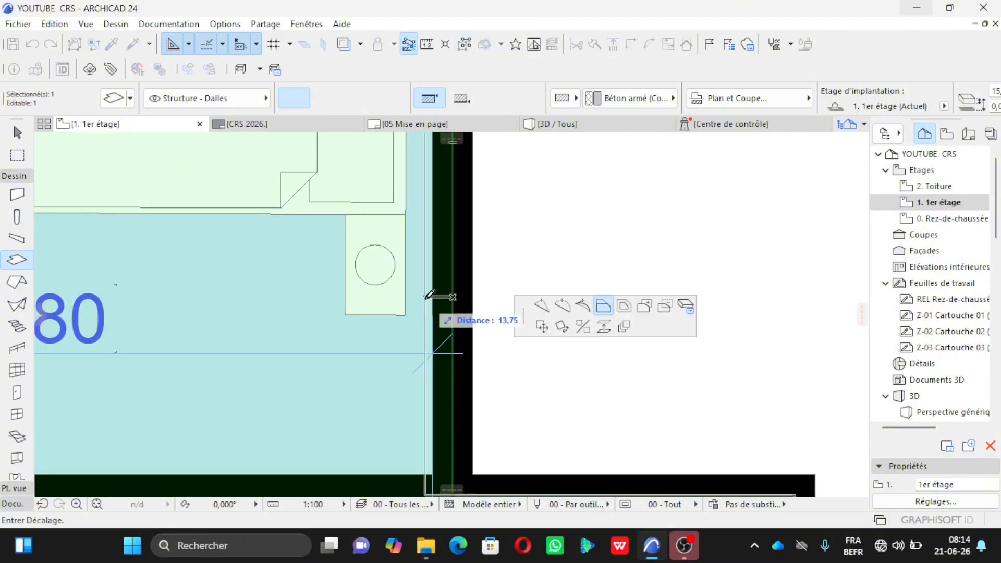
{"action": "scroll", "coordinate": [435, 297], "scroll_direction": "down", "scroll_amount": 4}
{"action": "scroll", "coordinate": [426, 300], "scroll_direction": "down", "scroll_amount": 1}
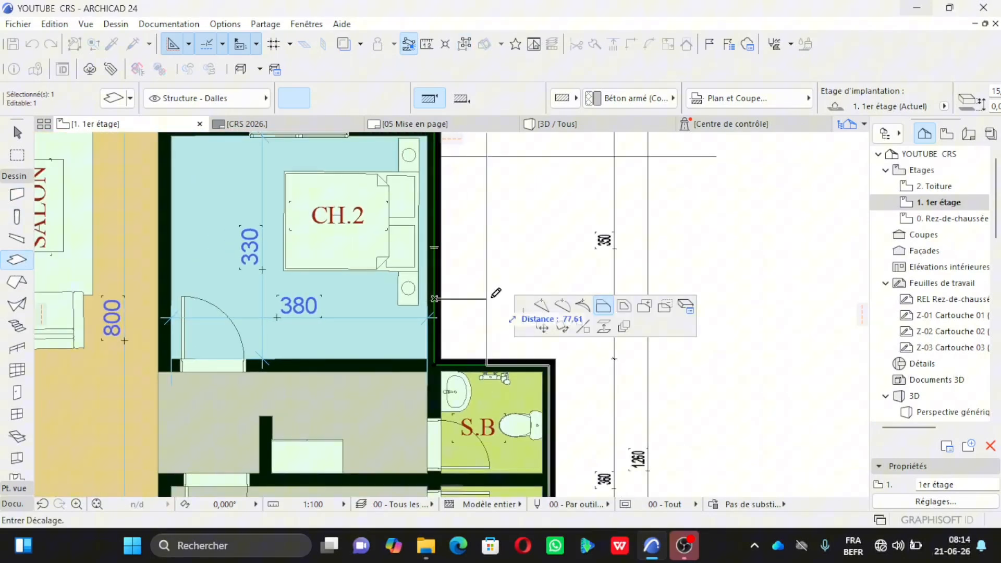
{"action": "left_click", "coordinate": [541, 307]}
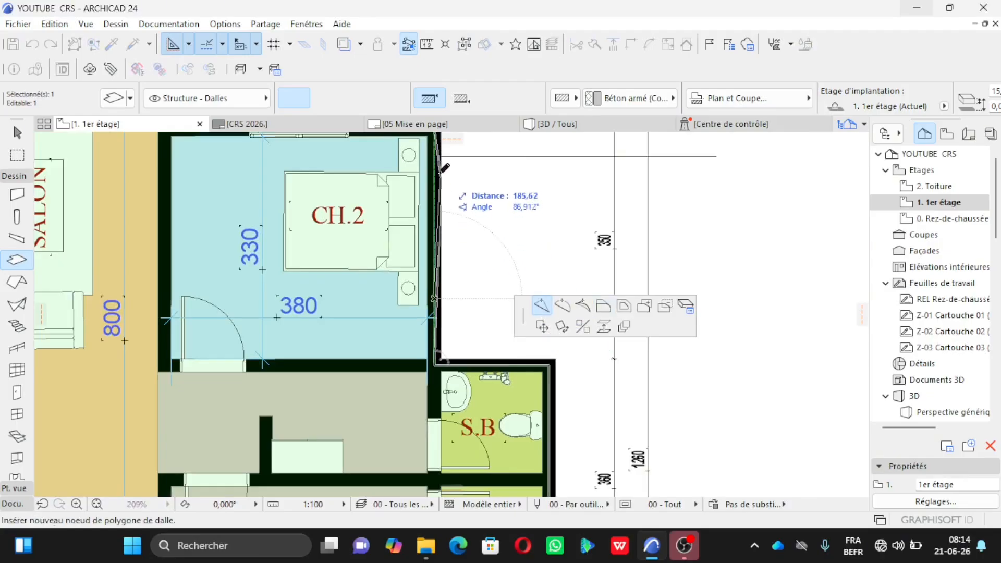
{"action": "scroll", "coordinate": [446, 156], "scroll_direction": "up", "scroll_amount": 5}
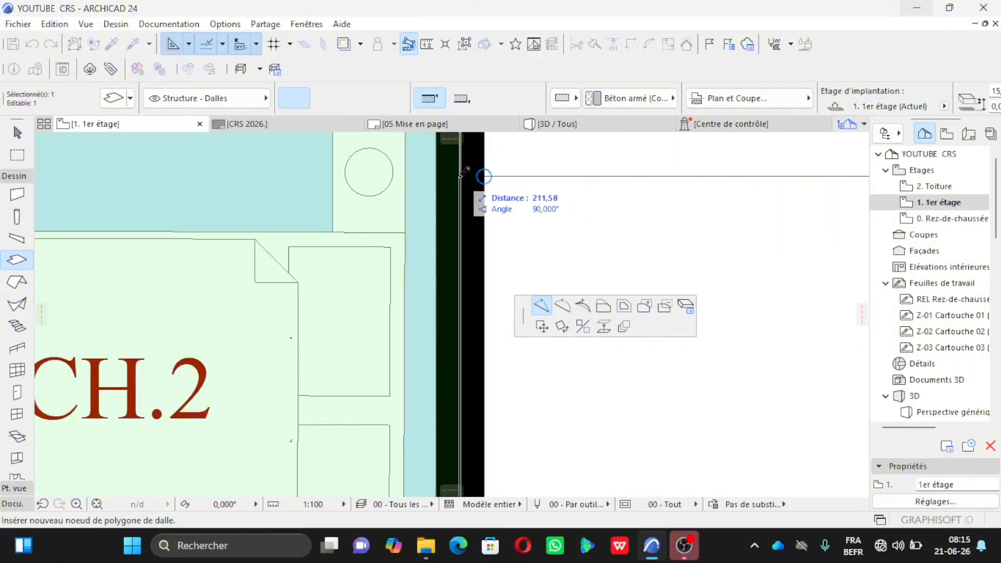
{"action": "left_click", "coordinate": [491, 169]}
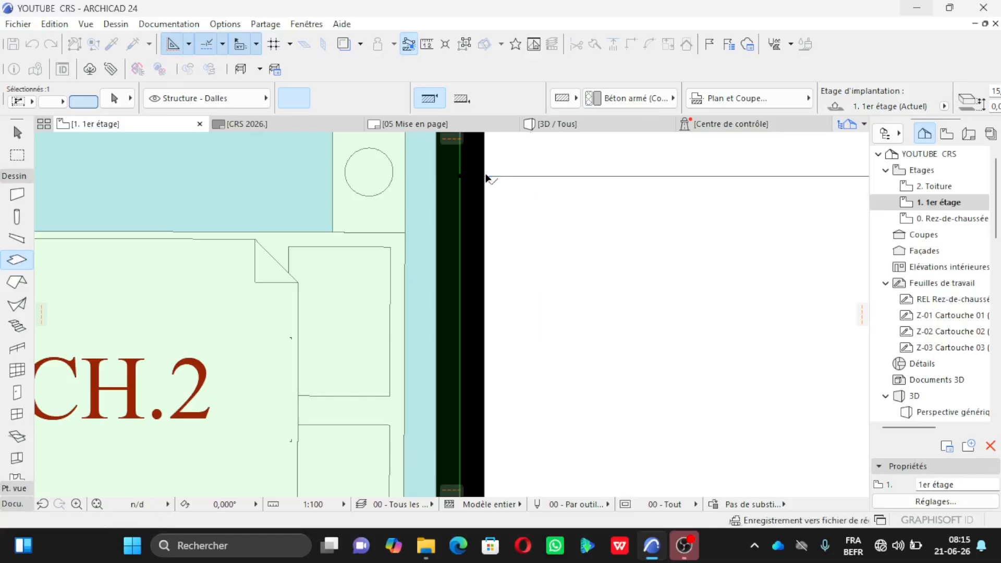
Offset the slab edge beside CH.2, below the new node, outward to the outer side wall of the upper S.B.
{"action": "scroll", "coordinate": [448, 178], "scroll_direction": "down", "scroll_amount": 3}
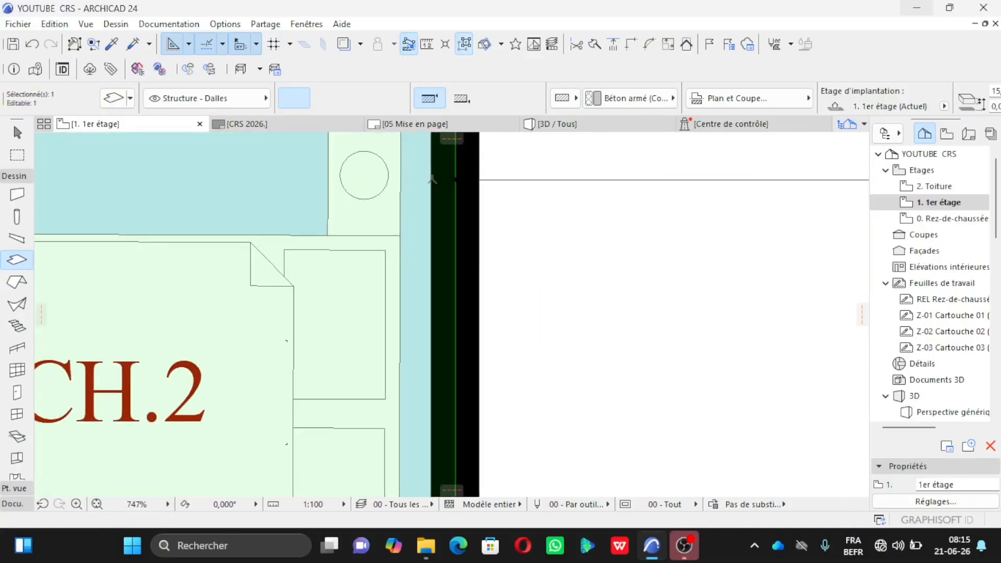
{"action": "scroll", "coordinate": [433, 178], "scroll_direction": "down", "scroll_amount": 1}
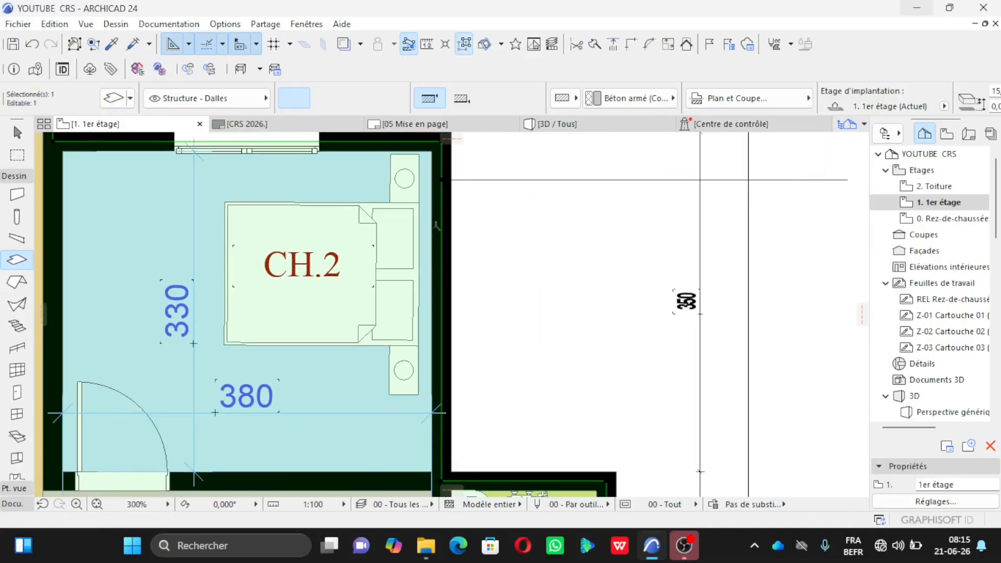
{"action": "left_click", "coordinate": [441, 289]}
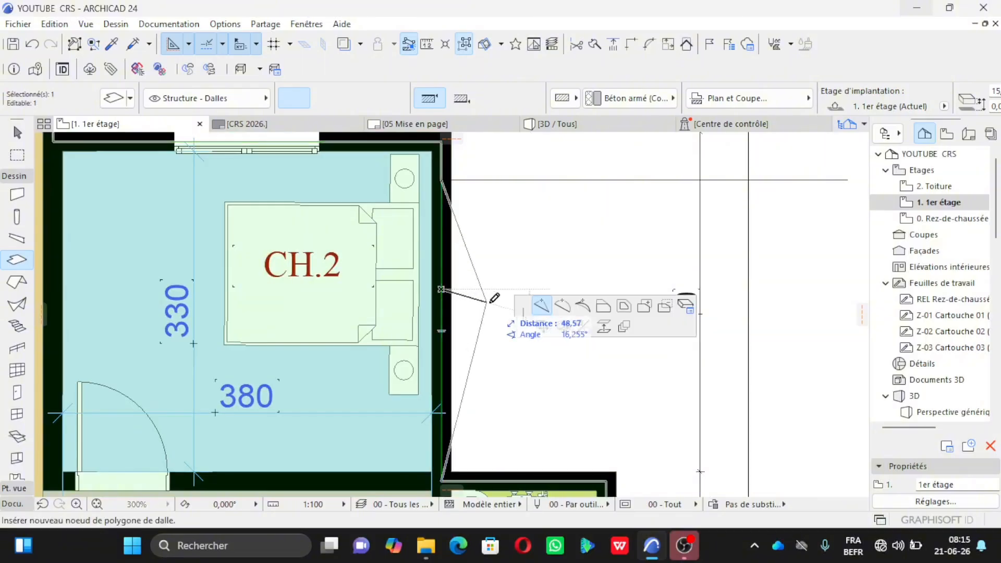
{"action": "left_click", "coordinate": [603, 306]}
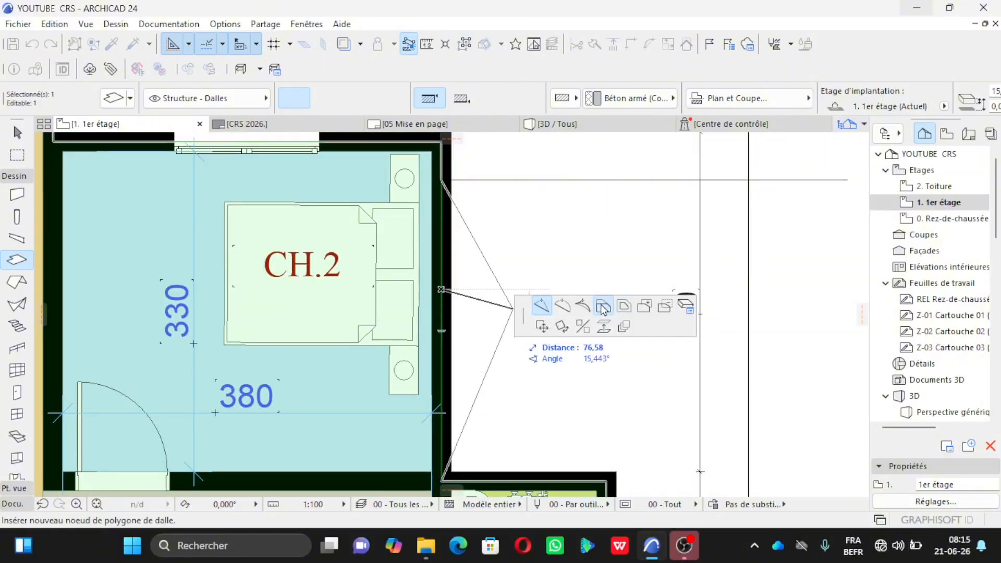
{"action": "scroll", "coordinate": [598, 220], "scroll_direction": "down", "scroll_amount": 2}
{"action": "scroll", "coordinate": [604, 339], "scroll_direction": "up", "scroll_amount": 4}
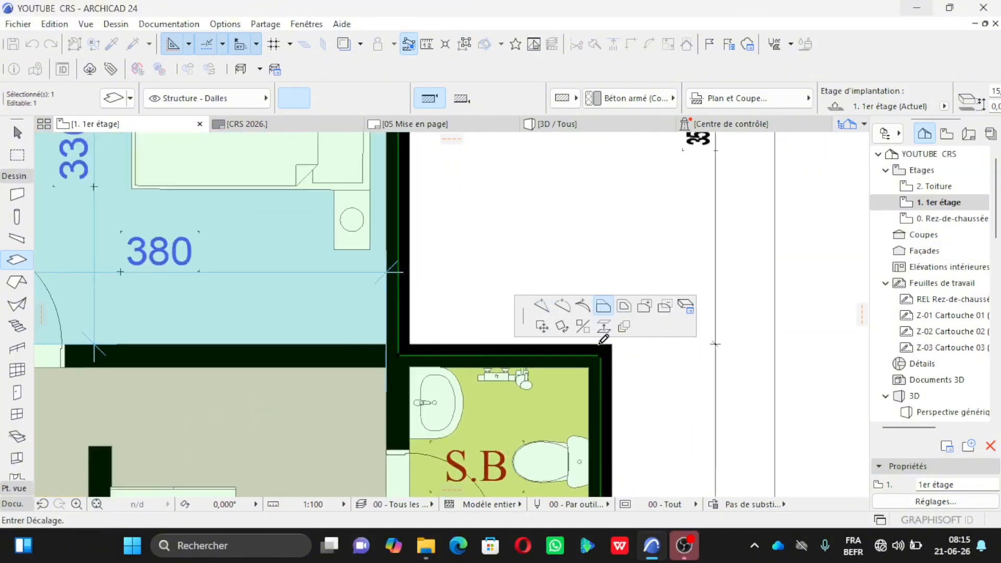
{"action": "left_click", "coordinate": [602, 363]}
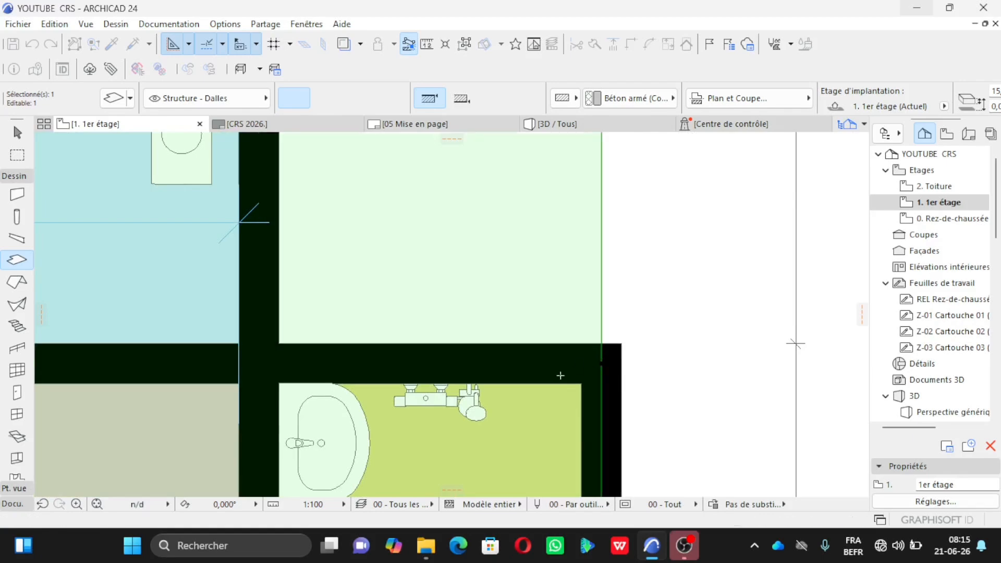
Insert a new node in the slab edge beside CH.P, level with the horizontal reference line.
{"action": "scroll", "coordinate": [500, 375], "scroll_direction": "down", "scroll_amount": 5}
{"action": "scroll", "coordinate": [480, 342], "scroll_direction": "down", "scroll_amount": 4}
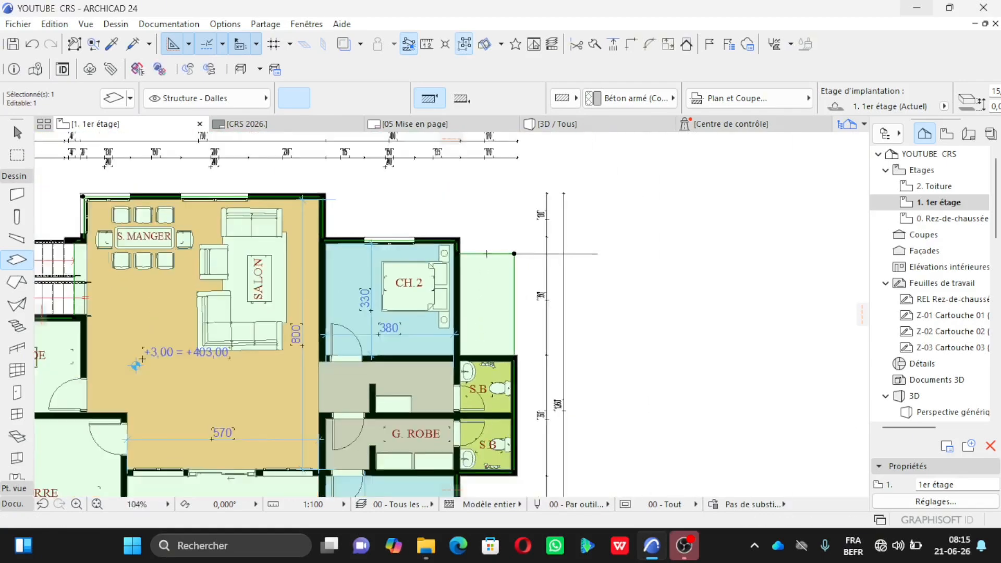
{"action": "scroll", "coordinate": [443, 365], "scroll_direction": "up", "scroll_amount": 4}
{"action": "scroll", "coordinate": [462, 344], "scroll_direction": "up", "scroll_amount": 4}
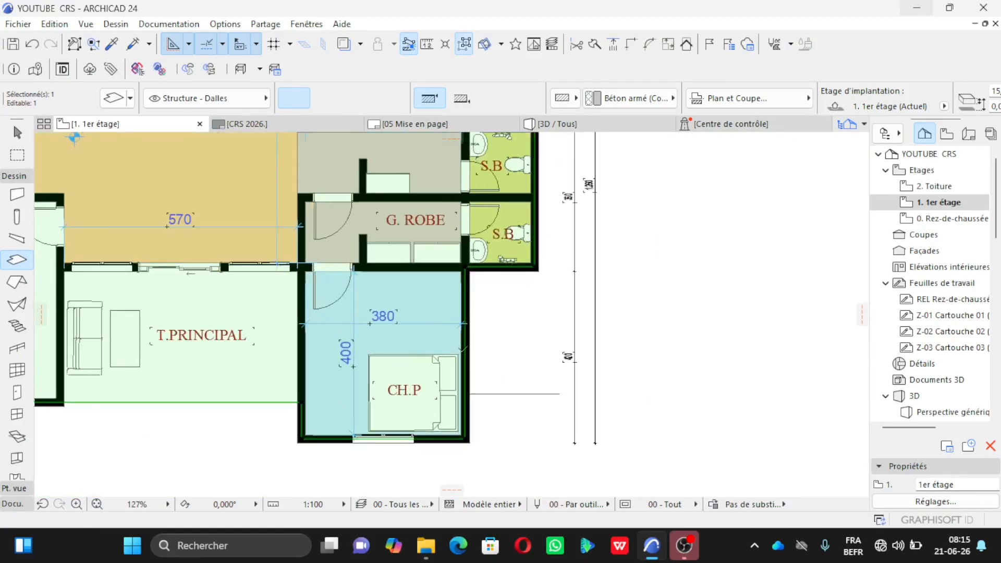
{"action": "left_click", "coordinate": [469, 341]}
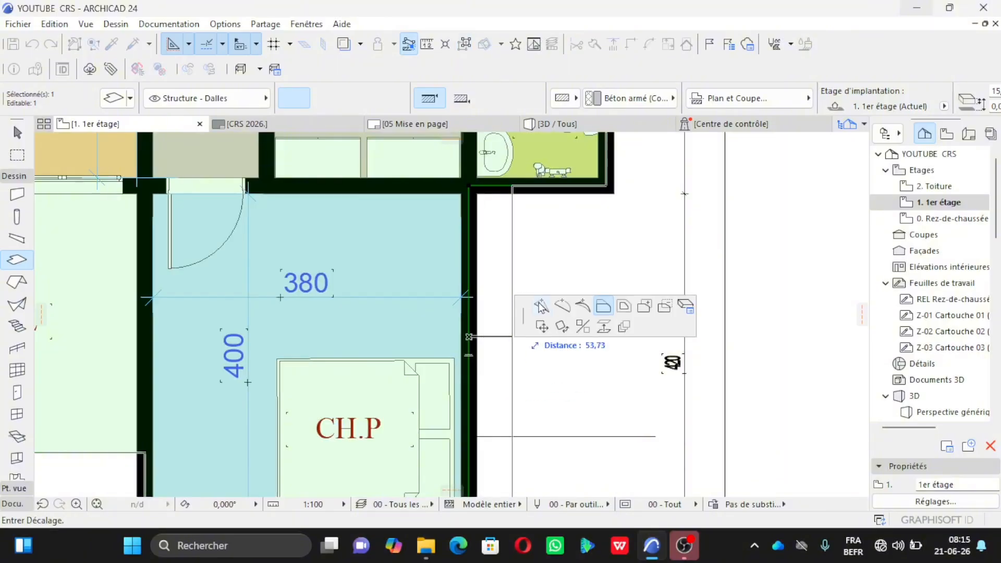
{"action": "left_click", "coordinate": [542, 309]}
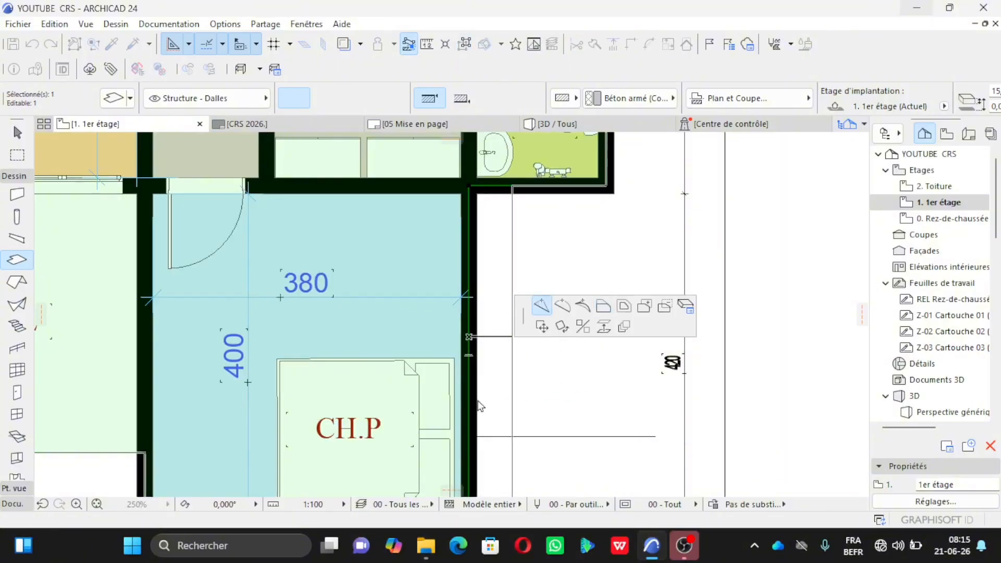
{"action": "left_click", "coordinate": [471, 436]}
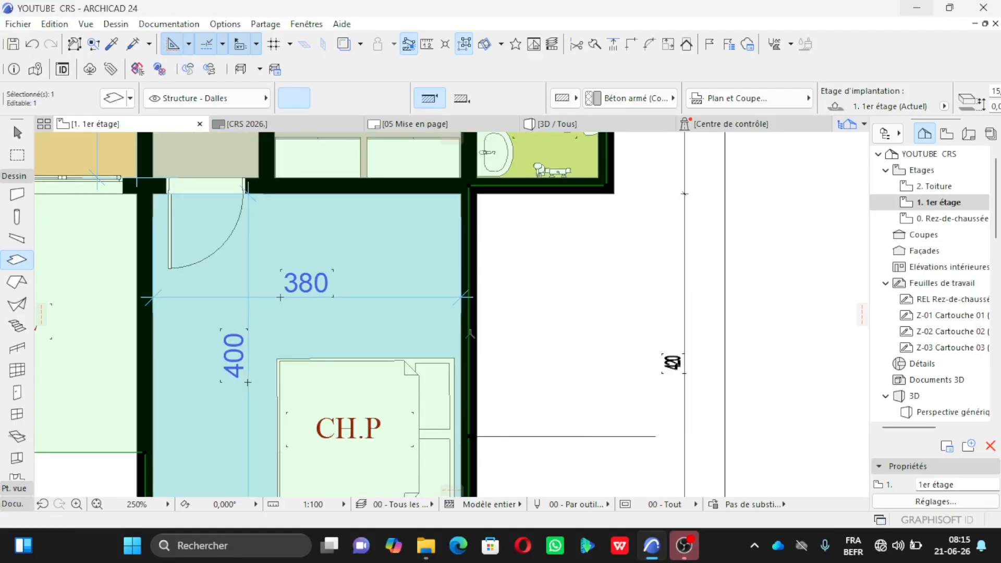
Offset the slab edge beside CH.P, above the new node, outward to the lower S.B's outer side wall, and deselect the slab.
{"action": "left_click", "coordinate": [470, 330]}
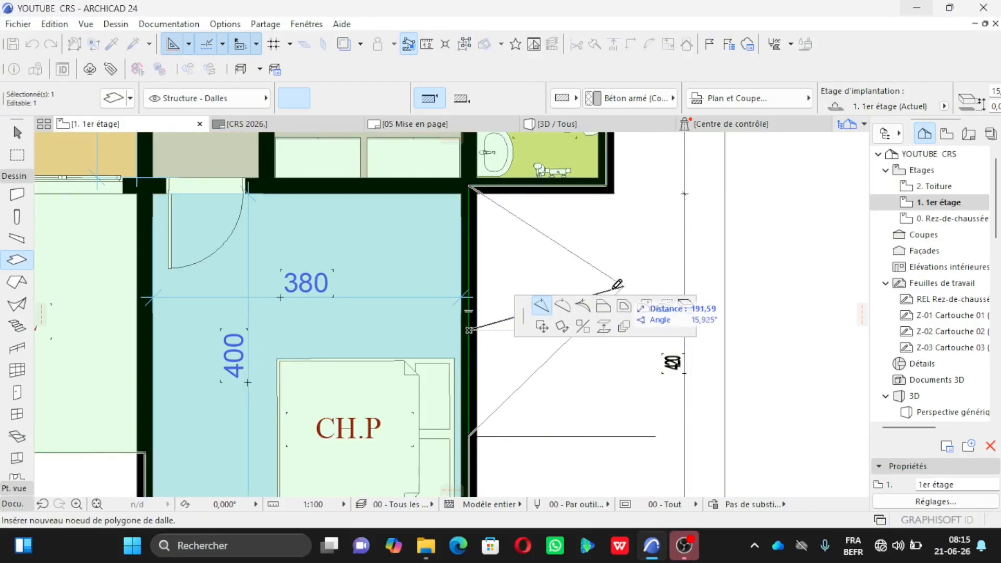
{"action": "left_click", "coordinate": [603, 307]}
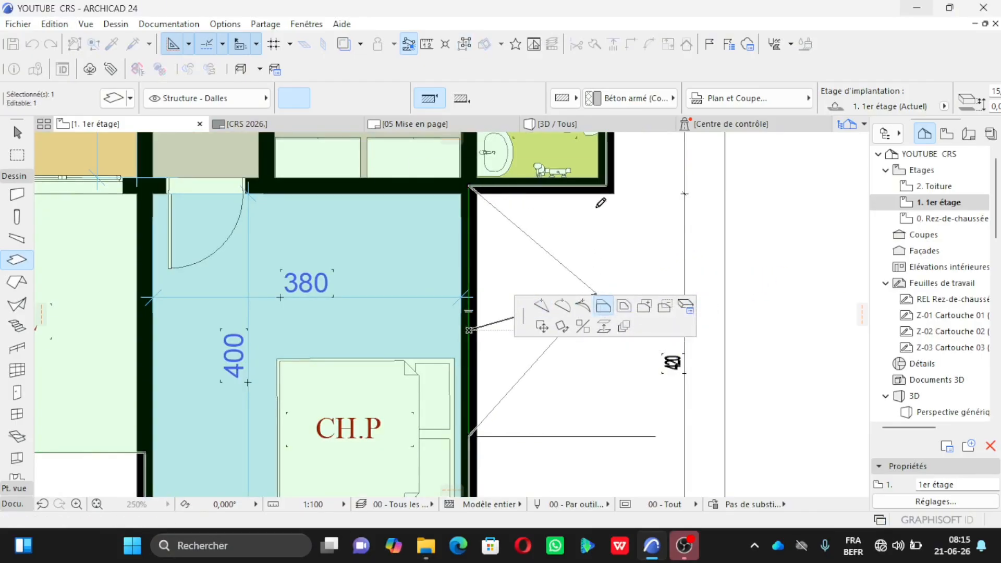
{"action": "left_click", "coordinate": [613, 180]}
{"action": "scroll", "coordinate": [503, 348], "scroll_direction": "down", "scroll_amount": 4}
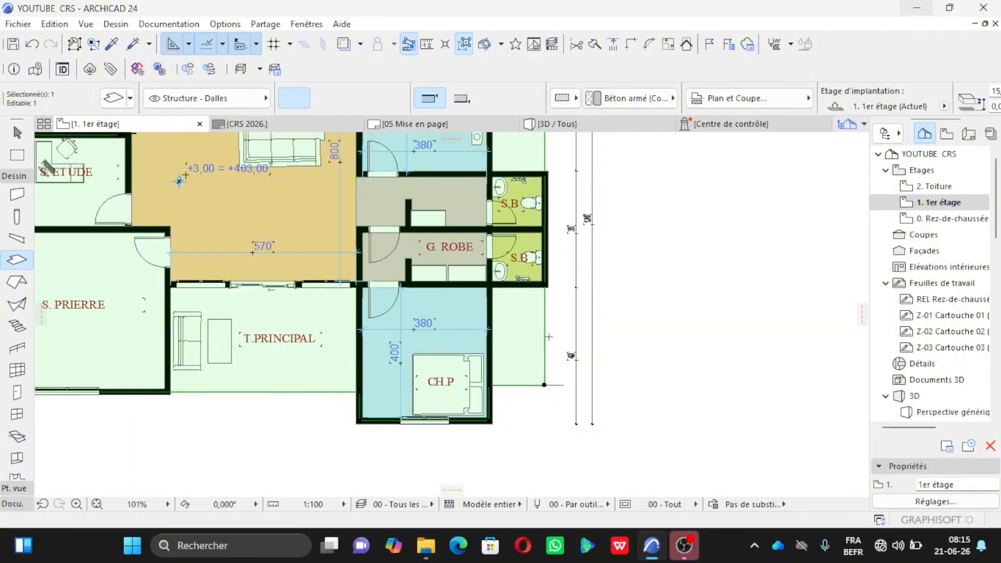
{"action": "key", "text": "Escape"}
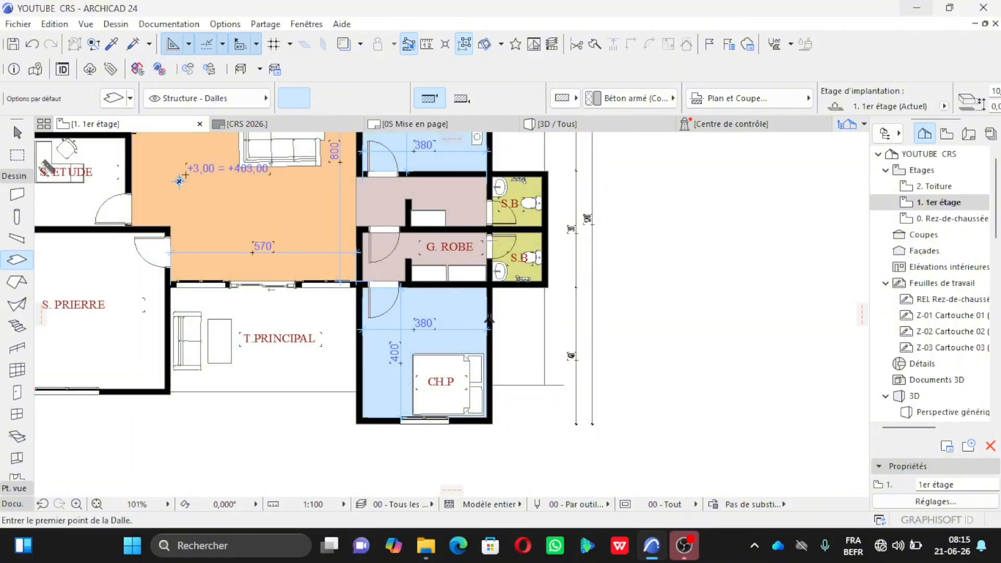
Copy the settings of the 90 x 240 door beside S. ETUDE and place one in CH.P's outer side wall just below the S.B, opening inward.
{"action": "scroll", "coordinate": [415, 293], "scroll_direction": "up", "scroll_amount": 4}
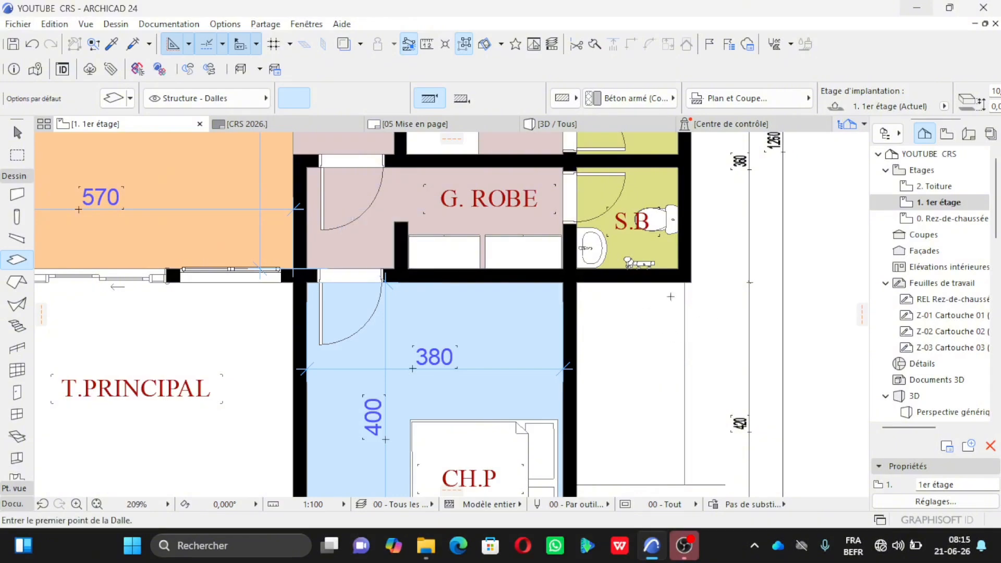
{"action": "key", "text": "Escape"}
{"action": "scroll", "coordinate": [706, 314], "scroll_direction": "down", "scroll_amount": 3}
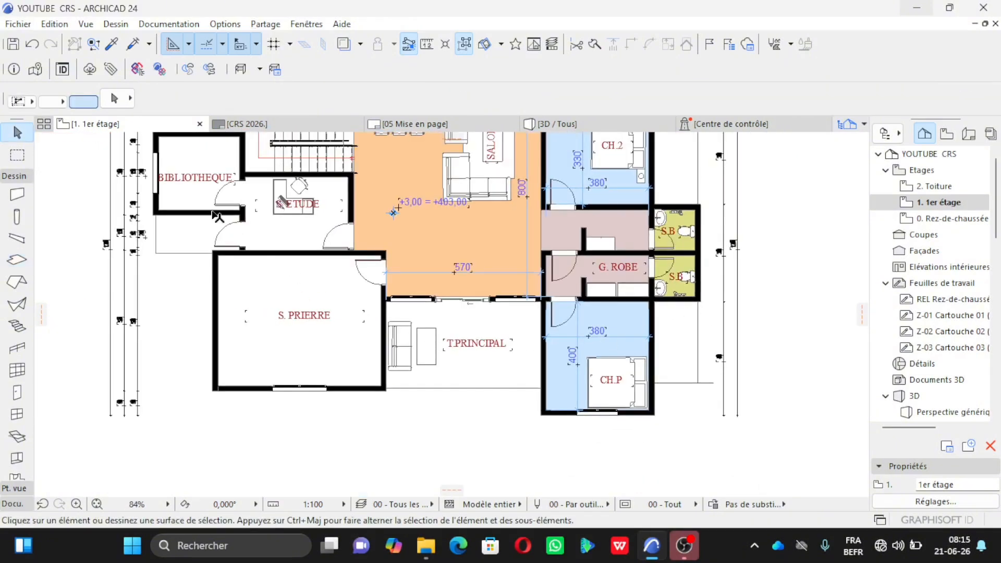
{"action": "scroll", "coordinate": [218, 216], "scroll_direction": "up", "scroll_amount": 3}
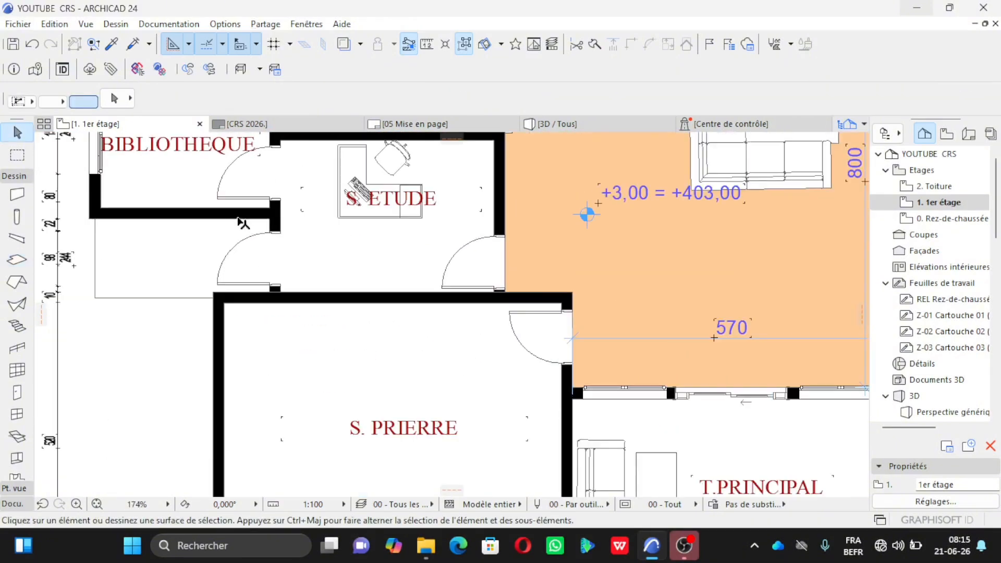
{"action": "left_click", "coordinate": [273, 284], "text": "alt"}
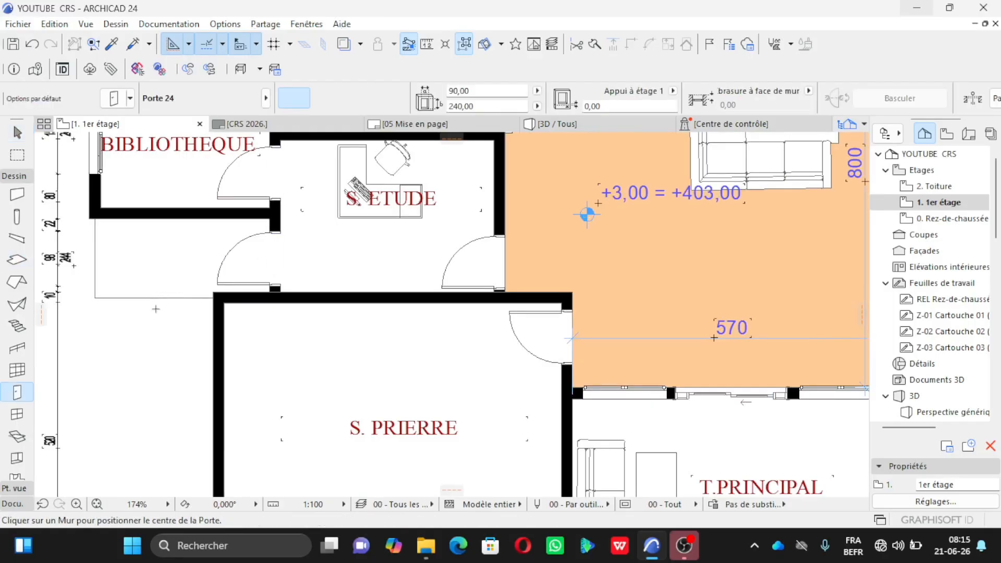
{"action": "scroll", "coordinate": [587, 214], "scroll_direction": "down", "scroll_amount": 3}
{"action": "scroll", "coordinate": [579, 319], "scroll_direction": "up", "scroll_amount": 3}
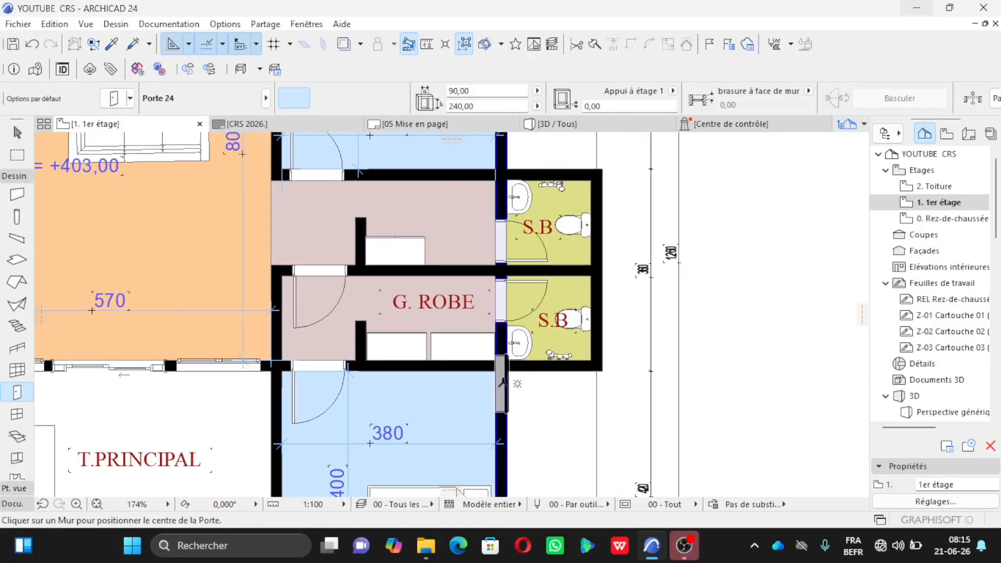
{"action": "scroll", "coordinate": [502, 383], "scroll_direction": "up", "scroll_amount": 4}
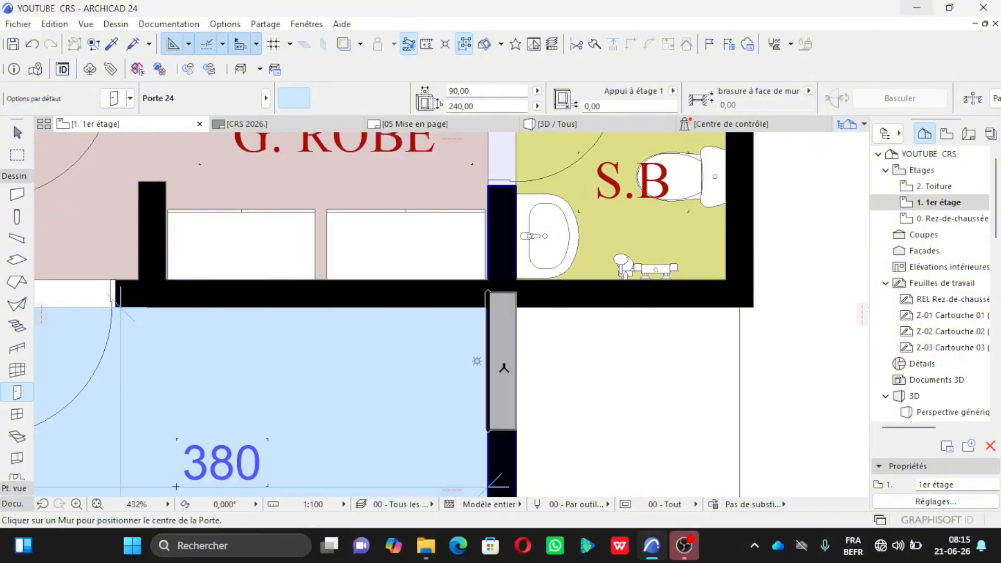
{"action": "left_click", "coordinate": [503, 382]}
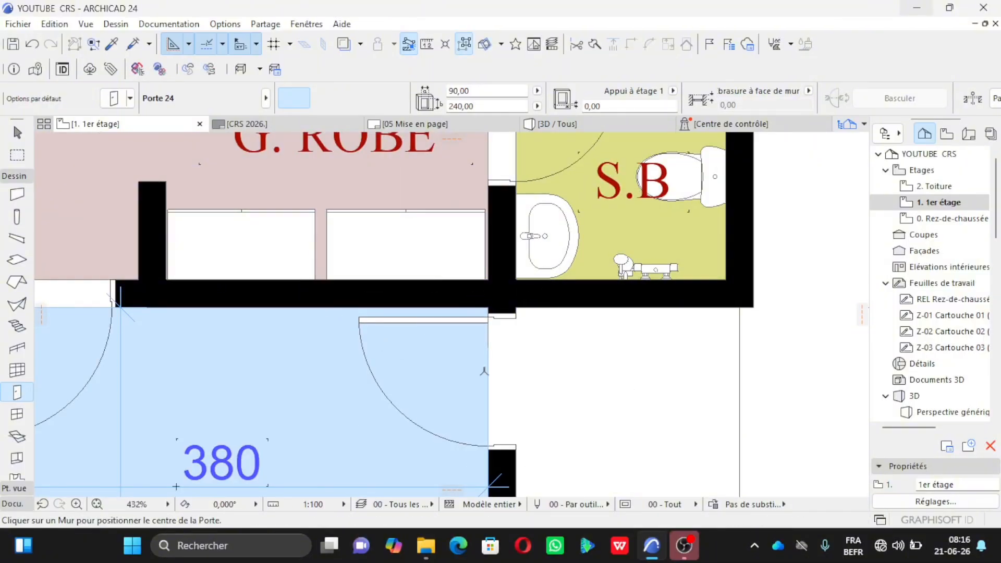
Place the same 90 x 240 door in CH.2's outer side wall just above the upper S.B, opening into the bedroom.
{"action": "scroll", "coordinate": [478, 373], "scroll_direction": "down", "scroll_amount": 7}
{"action": "scroll", "coordinate": [475, 262], "scroll_direction": "up", "scroll_amount": 6}
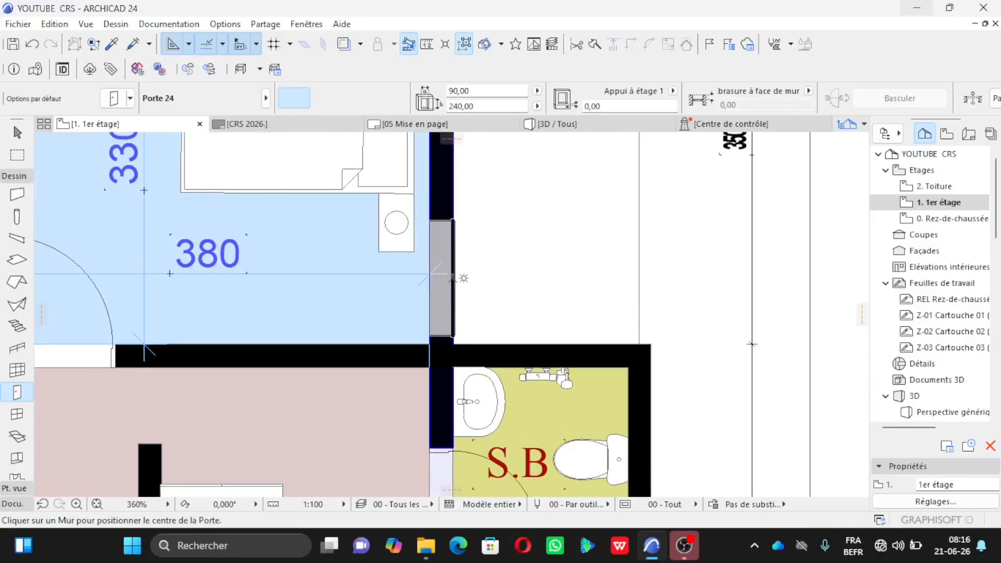
{"action": "left_click", "coordinate": [452, 279]}
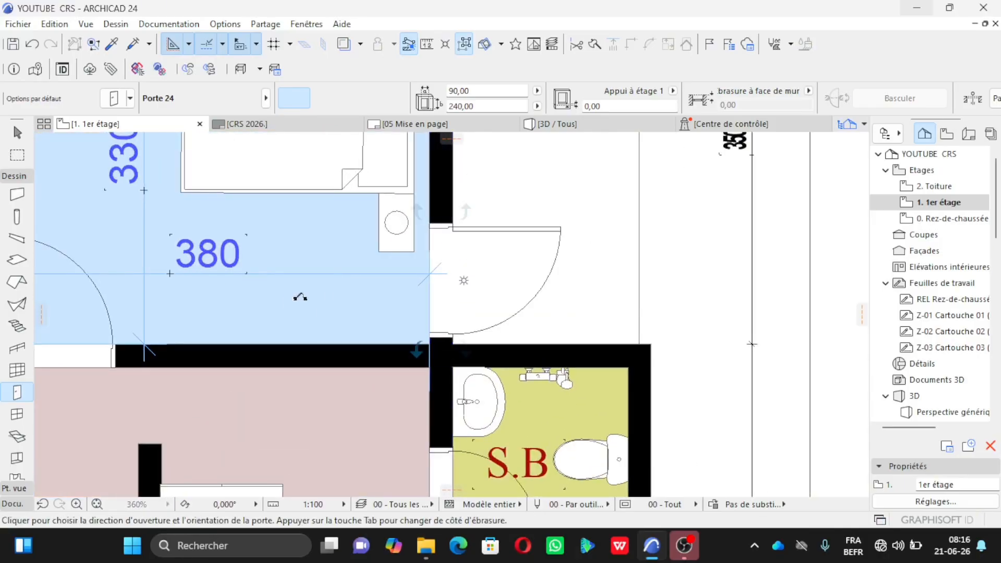
{"action": "left_click", "coordinate": [261, 300]}
{"action": "scroll", "coordinate": [381, 418], "scroll_direction": "down", "scroll_amount": 3}
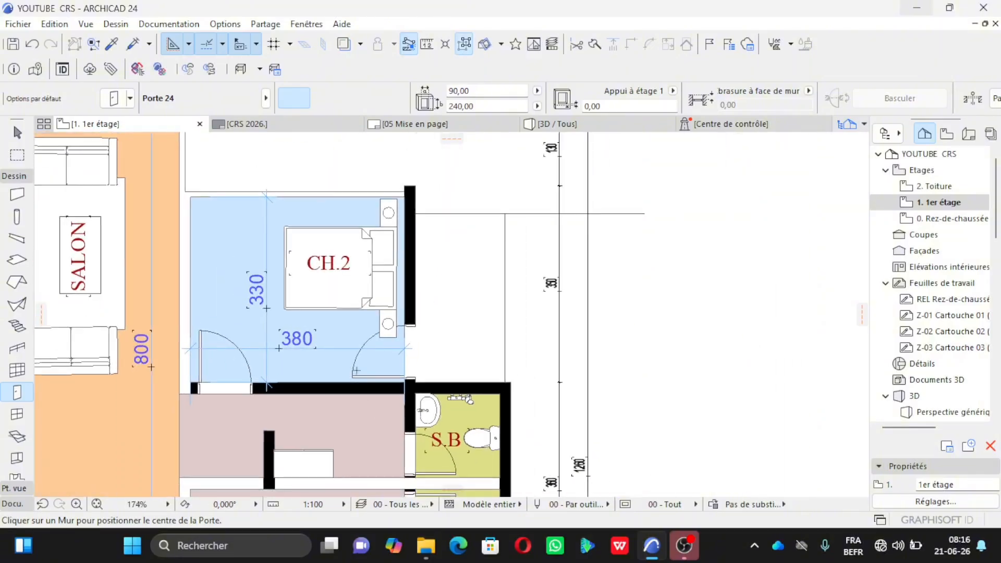
Stretch the CH.2 bed narrower, to a bed width of about 113.
{"action": "left_click", "coordinate": [386, 271], "text": "shift"}
{"action": "scroll", "coordinate": [378, 251], "scroll_direction": "up", "scroll_amount": 3}
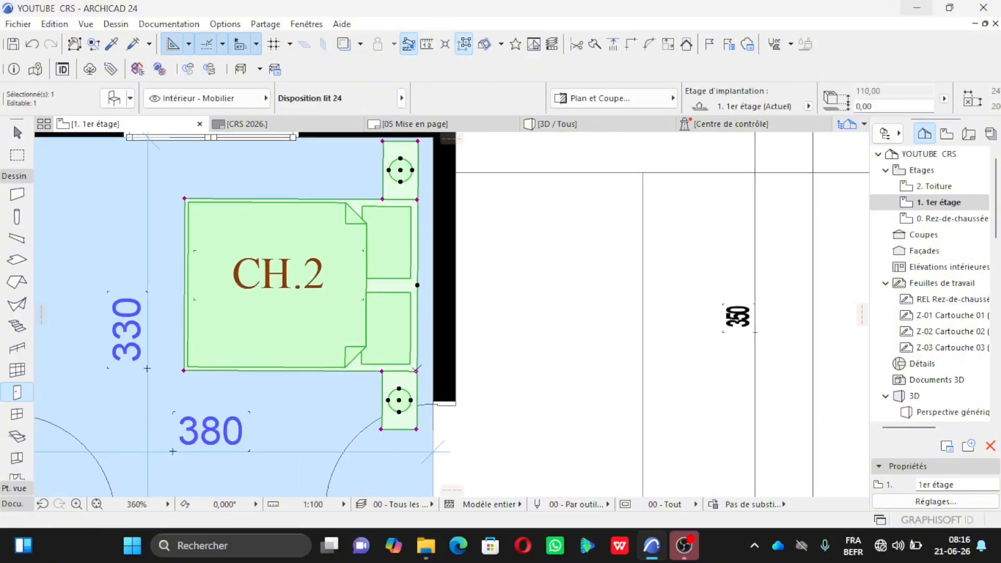
{"action": "left_click", "coordinate": [417, 370]}
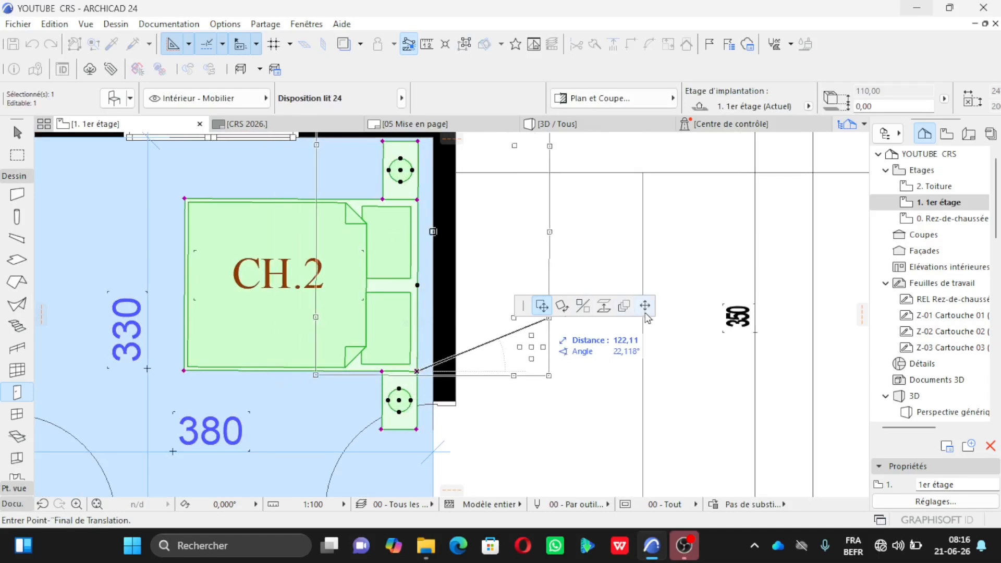
{"action": "left_click", "coordinate": [645, 311]}
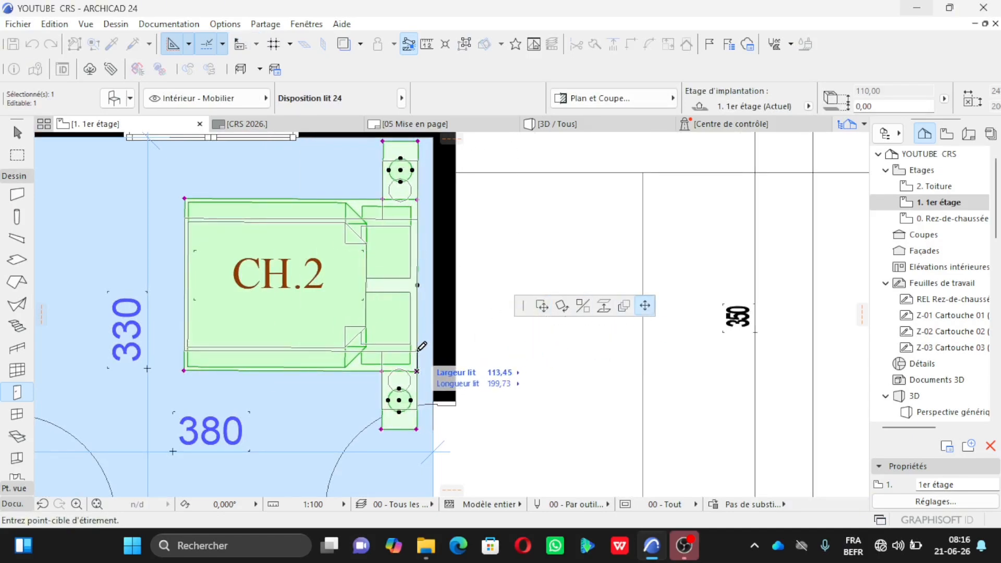
{"action": "left_click", "coordinate": [420, 346]}
{"action": "scroll", "coordinate": [412, 355], "scroll_direction": "down", "scroll_amount": 3}
{"action": "scroll", "coordinate": [411, 262], "scroll_direction": "up", "scroll_amount": 3}
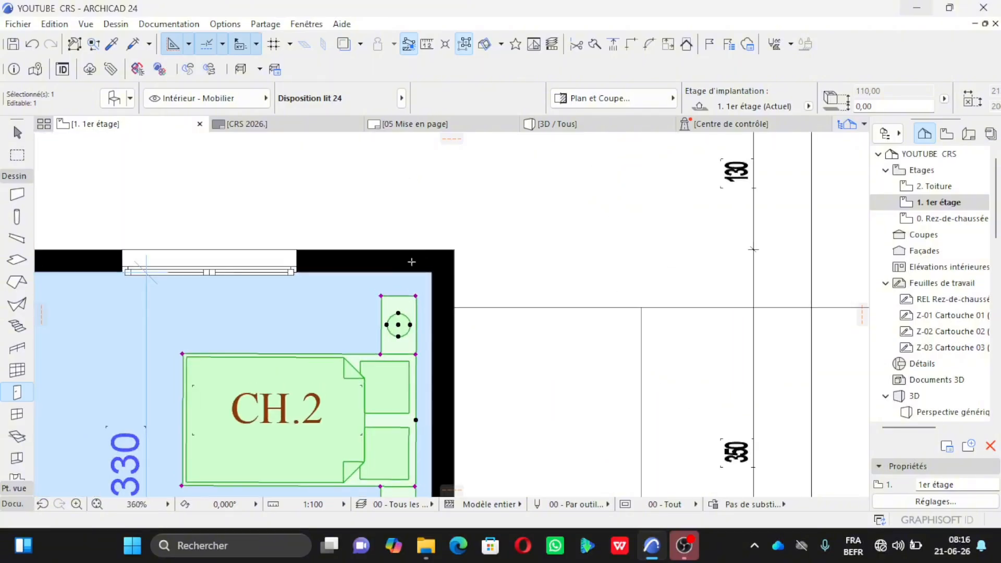
Move the CH.2 bed up so its upper nightstand meets the room's upper wall, and deselect it.
{"action": "left_click", "coordinate": [415, 296]}
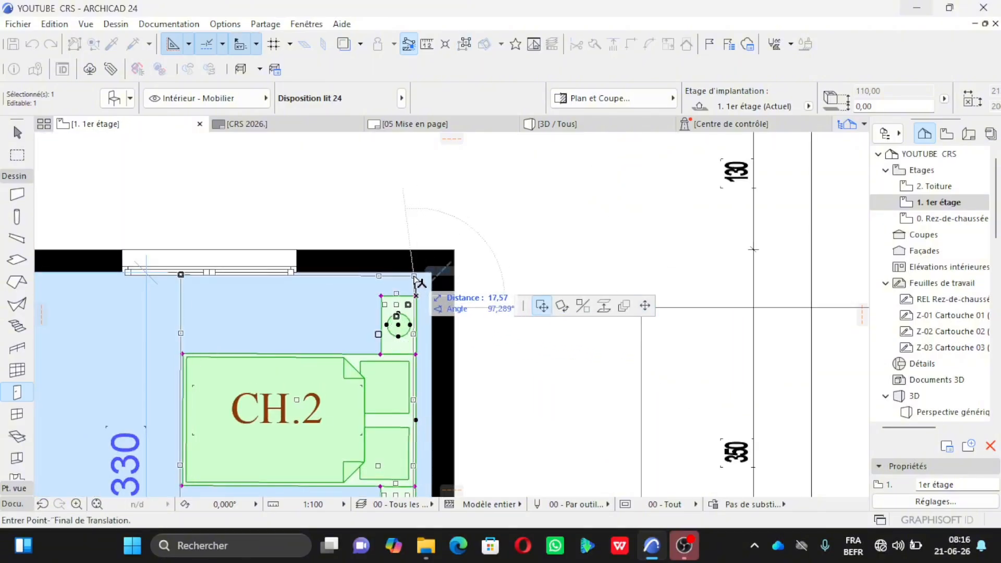
{"action": "left_click", "coordinate": [415, 272]}
{"action": "scroll", "coordinate": [416, 277], "scroll_direction": "down", "scroll_amount": 3}
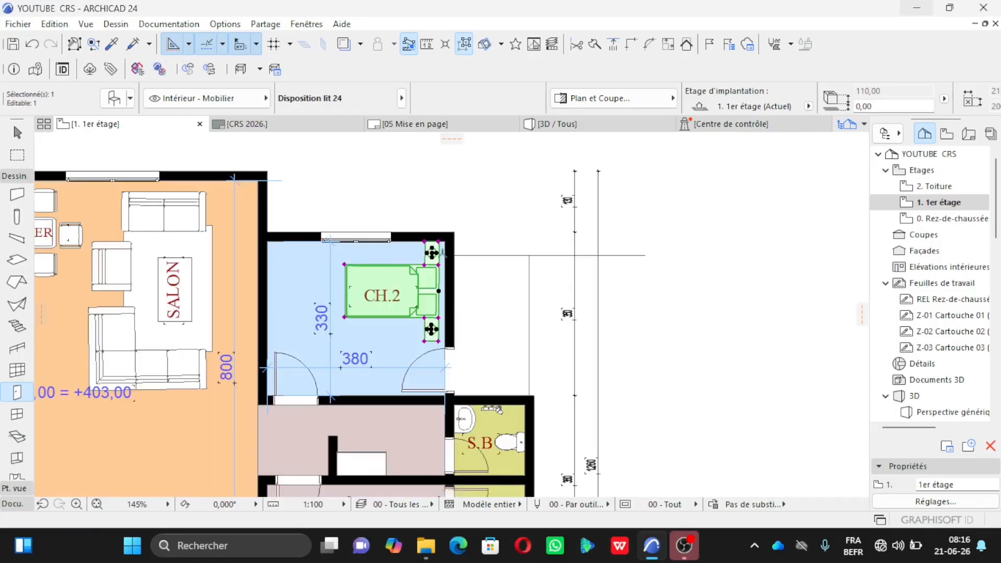
{"action": "scroll", "coordinate": [420, 284], "scroll_direction": "up", "scroll_amount": 3}
{"action": "key", "text": "Escape"}
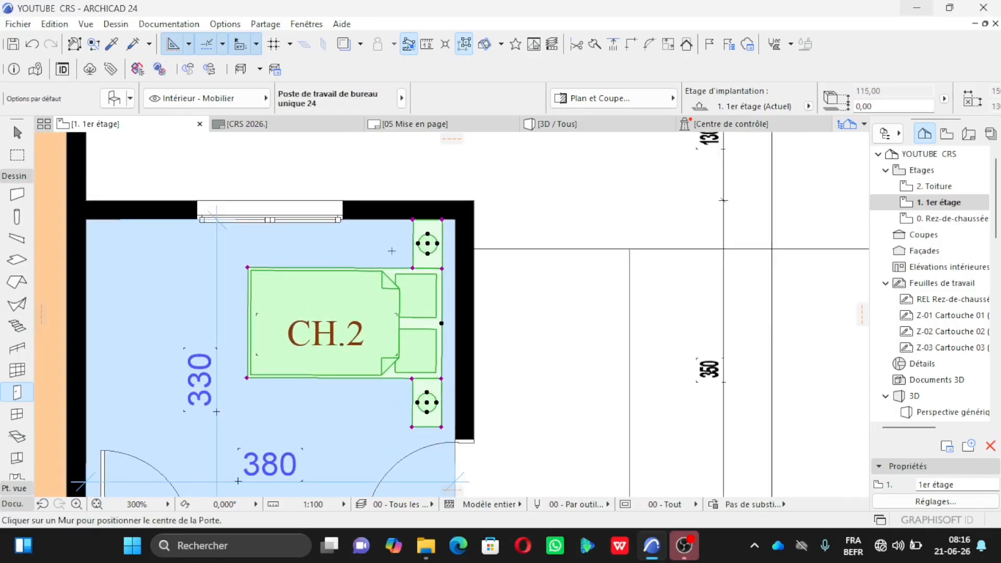
{"action": "scroll", "coordinate": [411, 303], "scroll_direction": "down", "scroll_amount": 4}
{"action": "scroll", "coordinate": [426, 286], "scroll_direction": "down", "scroll_amount": 3}
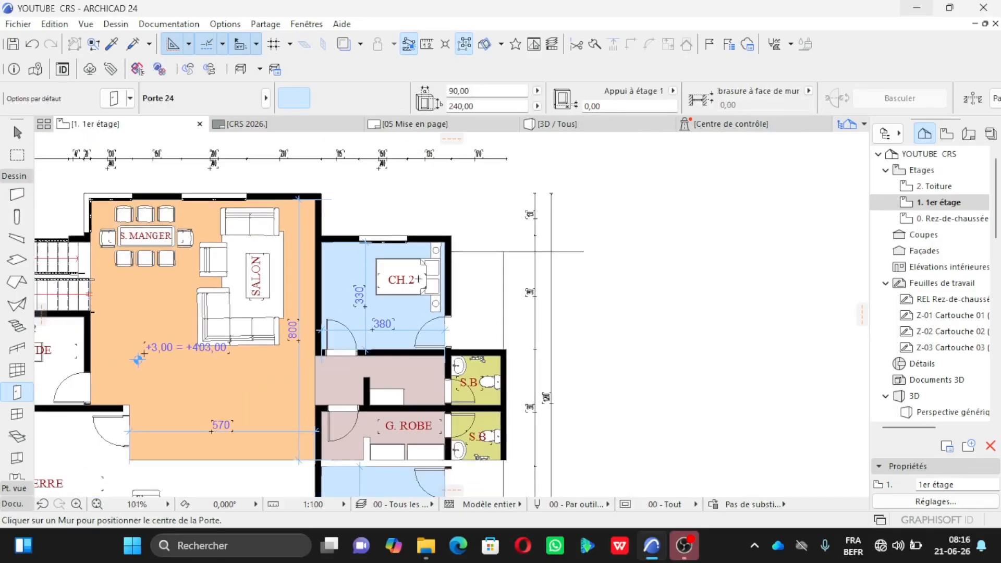
{"action": "scroll", "coordinate": [455, 406], "scroll_direction": "up", "scroll_amount": 3}
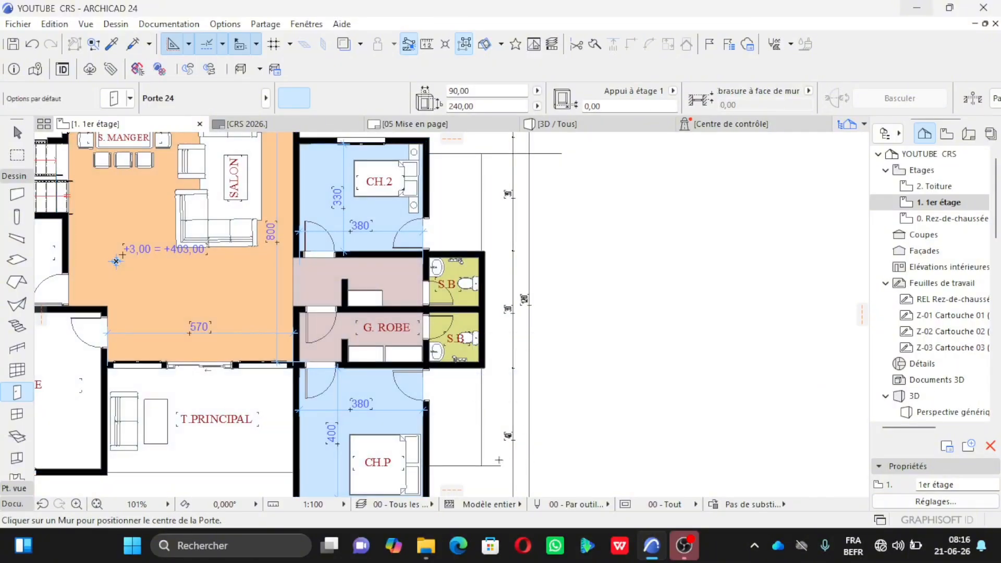
{"action": "scroll", "coordinate": [486, 472], "scroll_direction": "up", "scroll_amount": 4}
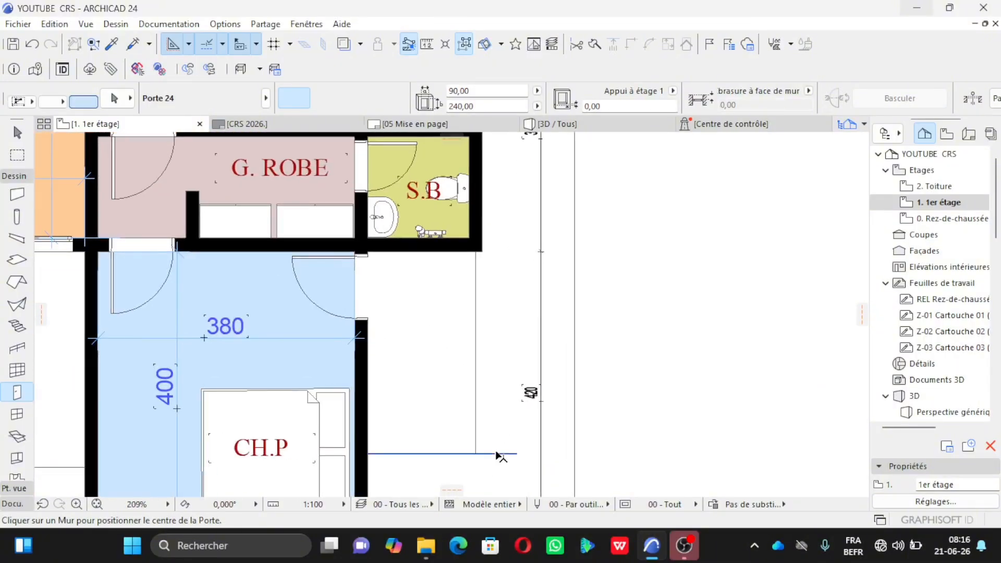
Copy the two horizontal guide lines marking the terrace ends on the 1er étage and paste them in place on the Toiture storey.
{"action": "scroll", "coordinate": [464, 461], "scroll_direction": "down", "scroll_amount": 5}
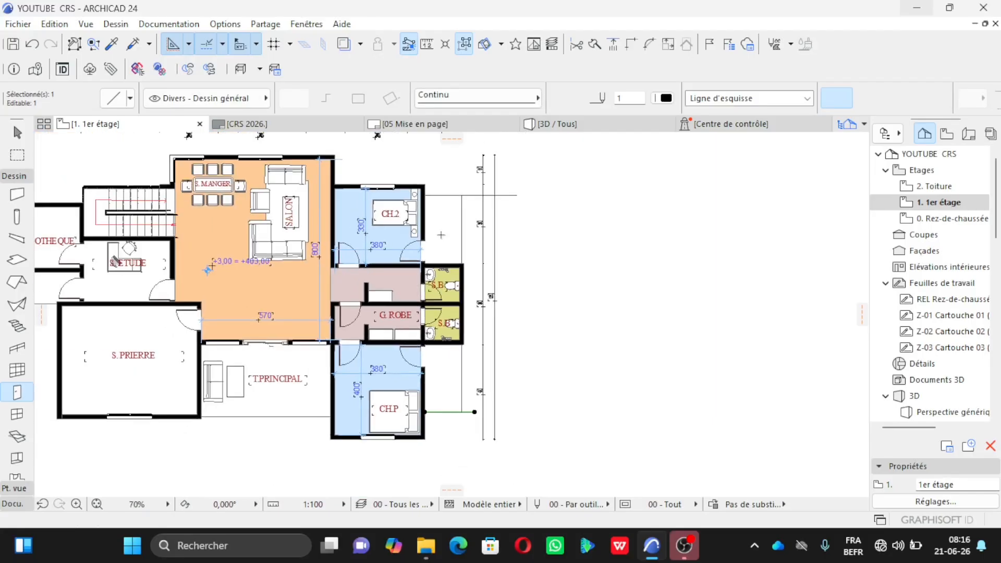
{"action": "scroll", "coordinate": [464, 190], "scroll_direction": "up", "scroll_amount": 1}
{"action": "scroll", "coordinate": [468, 190], "scroll_direction": "up", "scroll_amount": 3}
{"action": "left_click", "coordinate": [490, 208]}
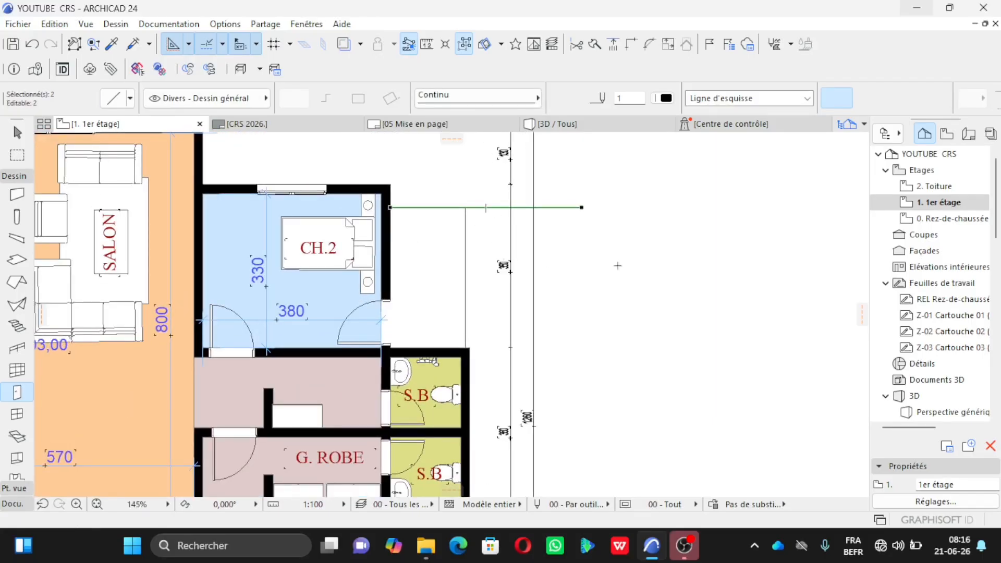
{"action": "left_click", "coordinate": [943, 187]}
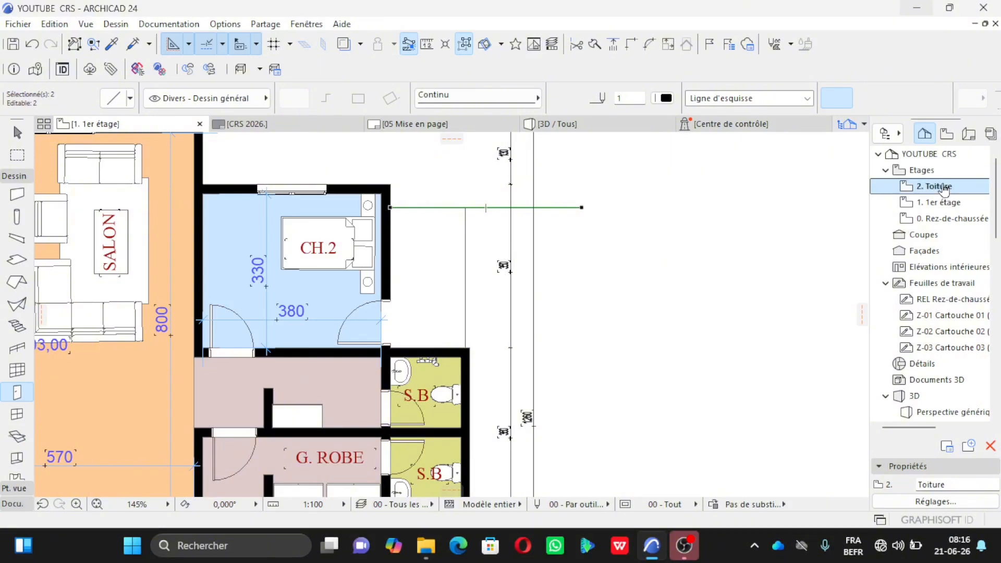
{"action": "double_click", "coordinate": [944, 187]}
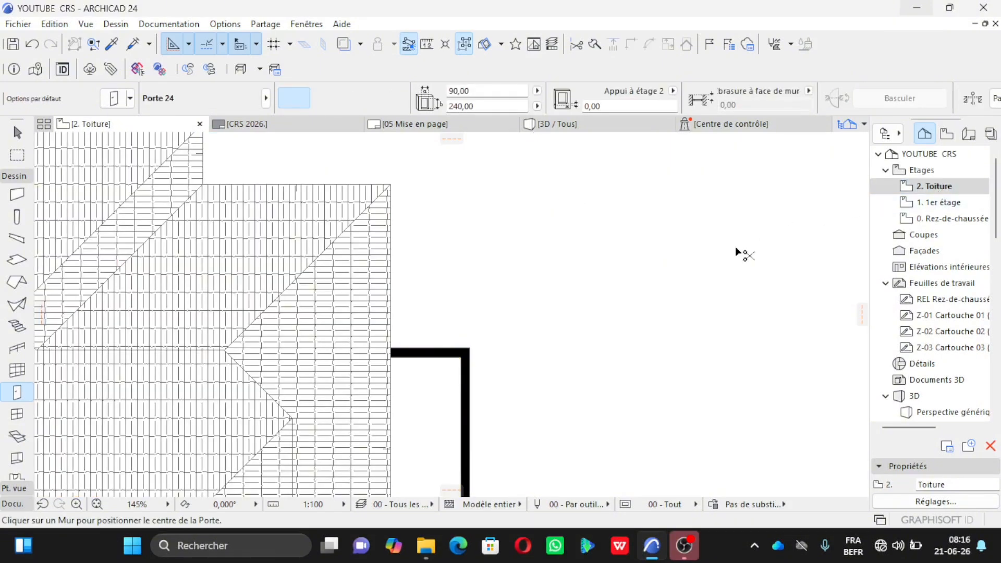
{"action": "key", "text": "ctrl+v"}
{"action": "left_click", "coordinate": [589, 293]}
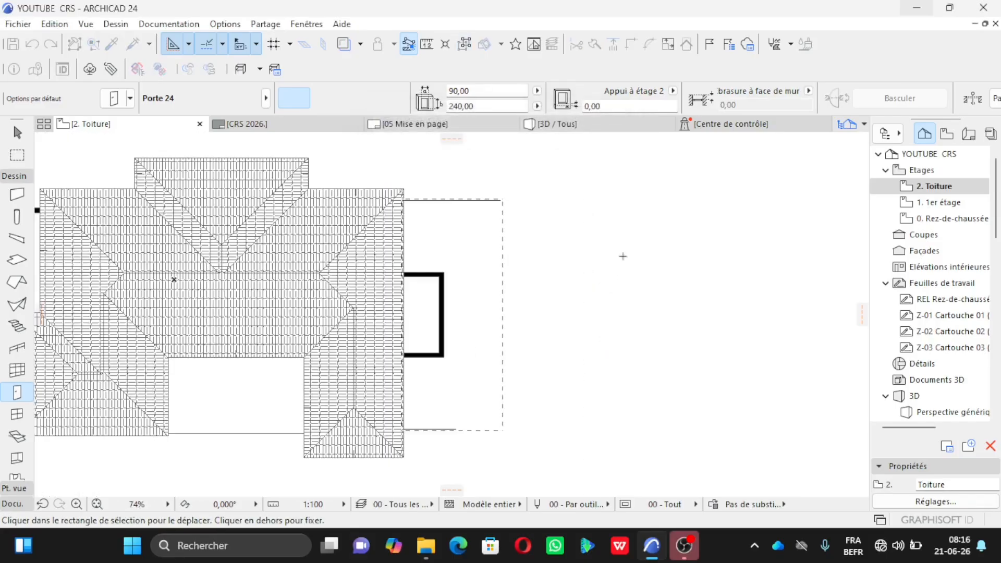
Select the Toiture slab and insert a node on its outer edge, level with the lower guide line.
{"action": "scroll", "coordinate": [405, 377], "scroll_direction": "up", "scroll_amount": 3}
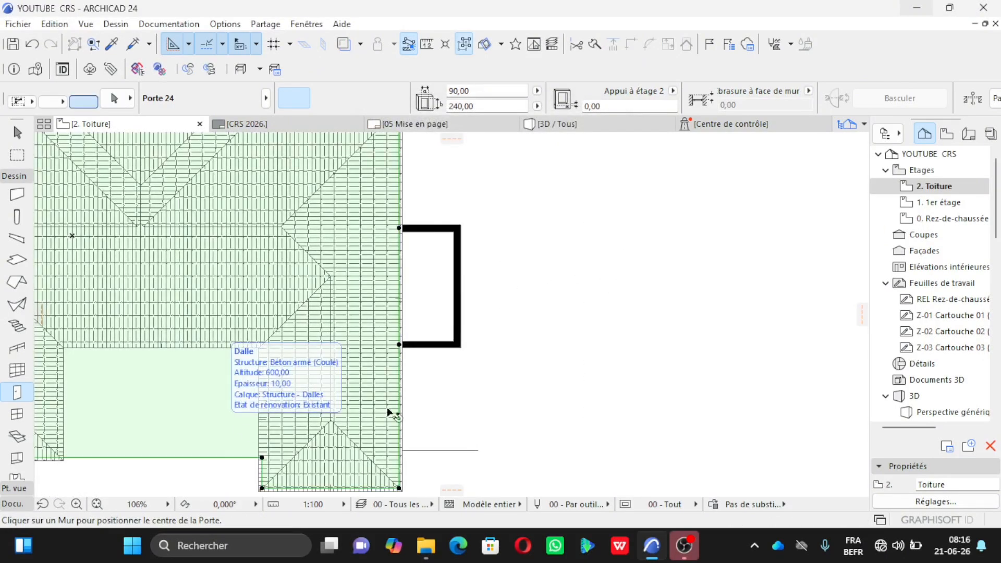
{"action": "left_click", "coordinate": [400, 416], "text": "shift"}
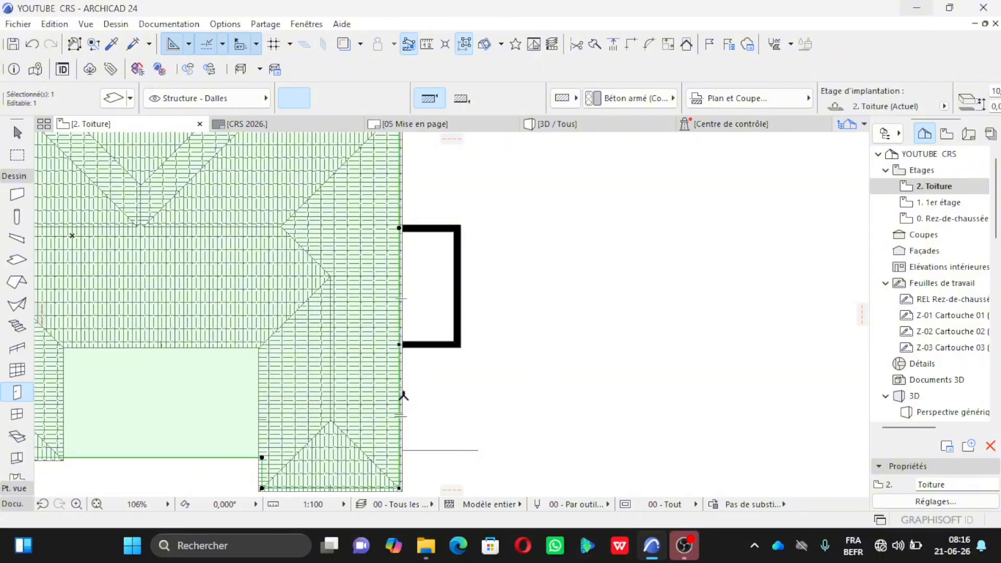
{"action": "scroll", "coordinate": [412, 380], "scroll_direction": "down", "scroll_amount": 2}
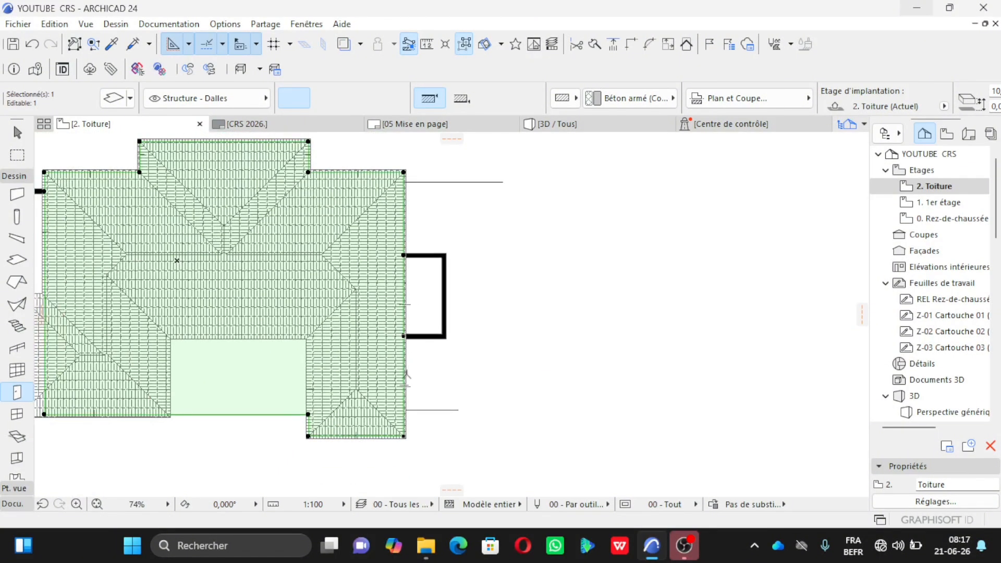
{"action": "scroll", "coordinate": [398, 359], "scroll_direction": "up", "scroll_amount": 4}
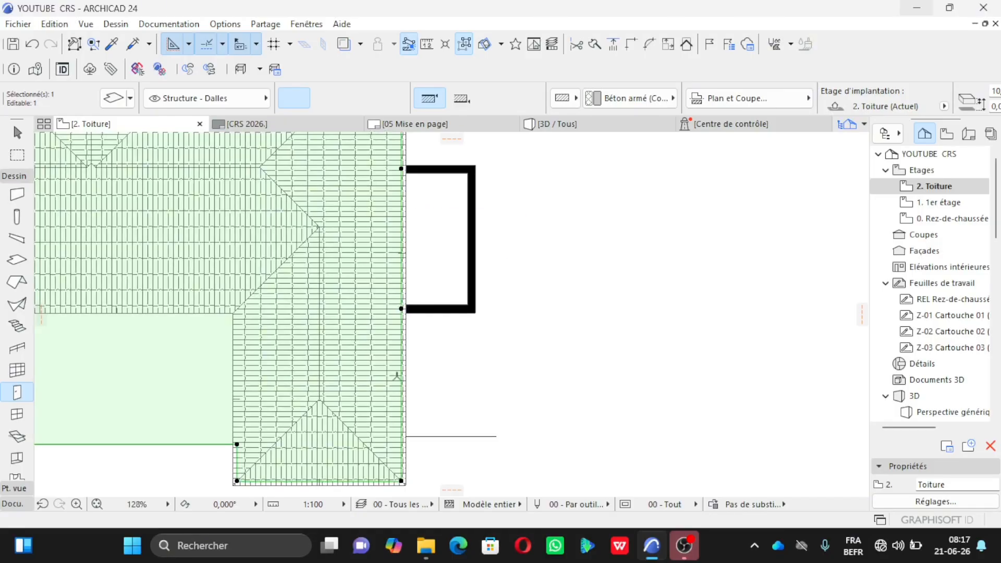
{"action": "scroll", "coordinate": [397, 360], "scroll_direction": "up", "scroll_amount": 3}
{"action": "left_click", "coordinate": [405, 346]}
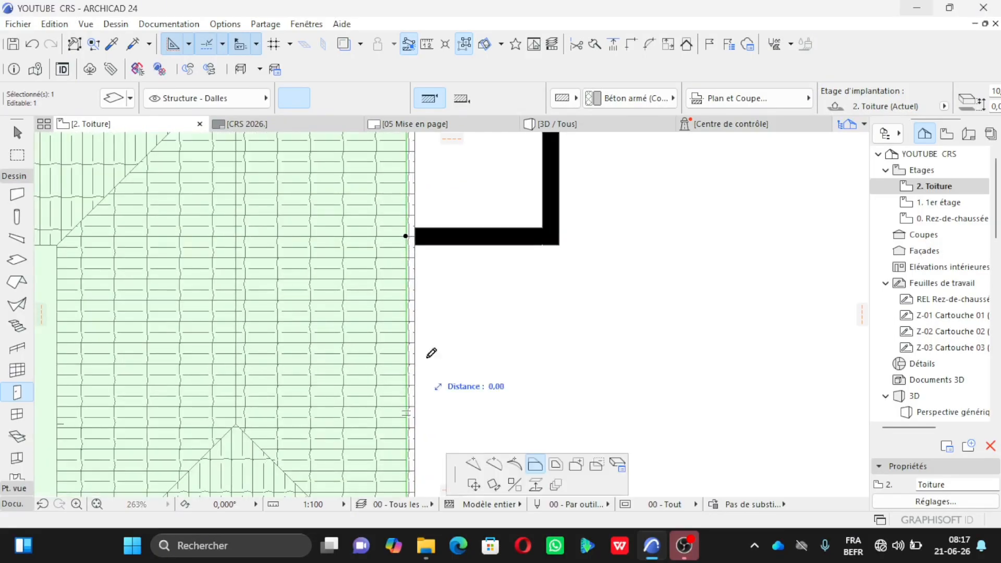
{"action": "left_click", "coordinate": [542, 307]}
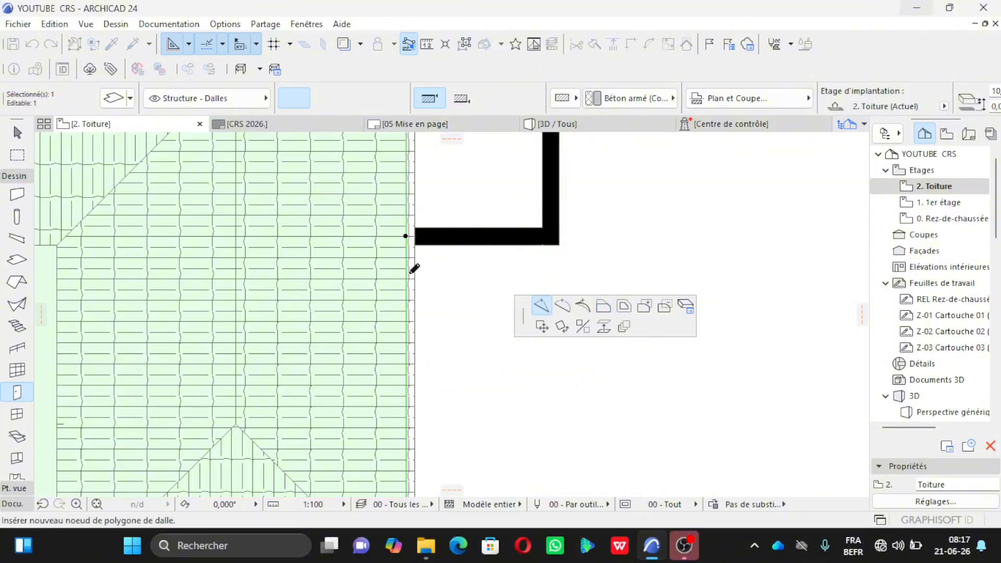
{"action": "scroll", "coordinate": [412, 391], "scroll_direction": "down", "scroll_amount": 2}
{"action": "scroll", "coordinate": [411, 391], "scroll_direction": "up", "scroll_amount": 5}
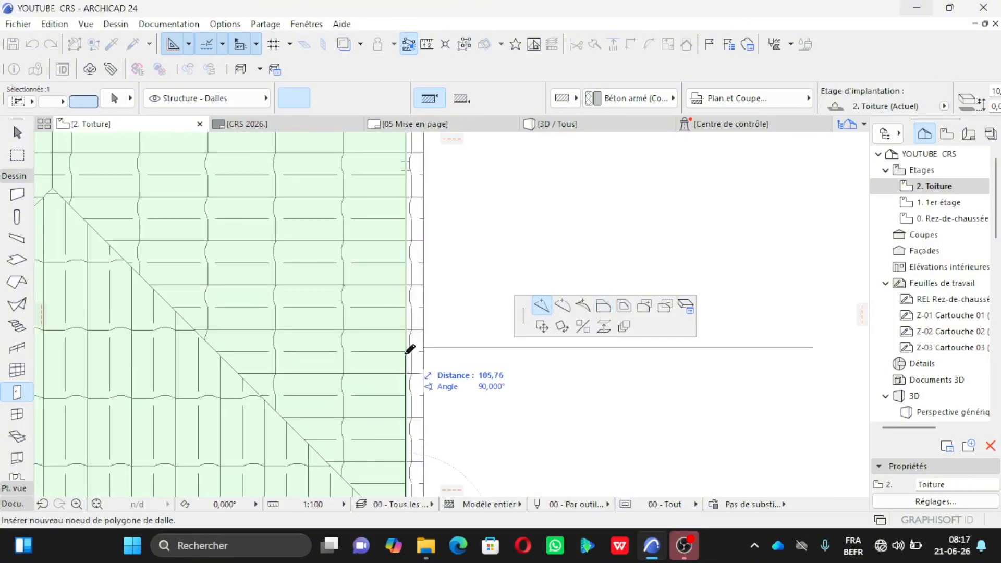
{"action": "left_click", "coordinate": [429, 341]}
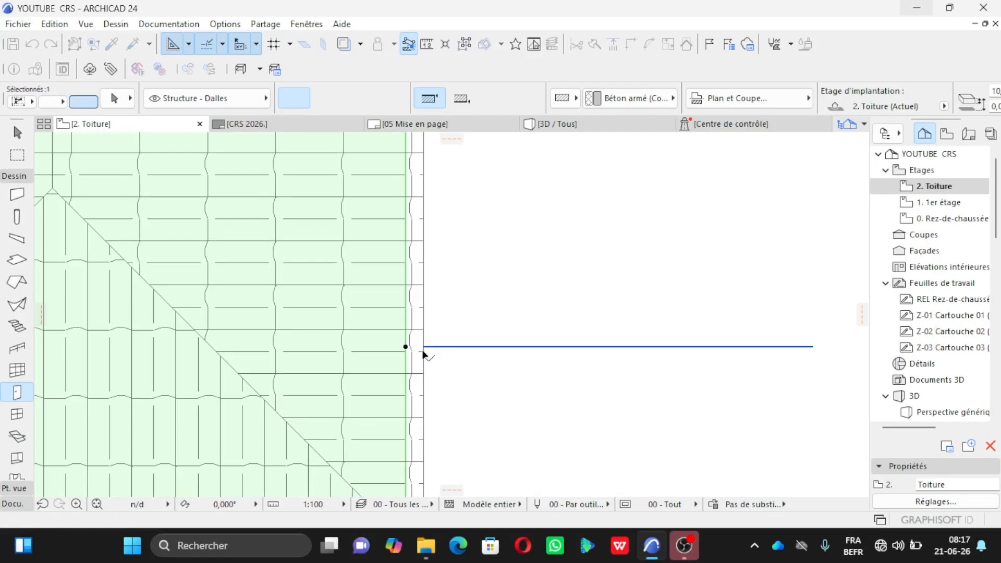
{"action": "scroll", "coordinate": [409, 346], "scroll_direction": "down", "scroll_amount": 2}
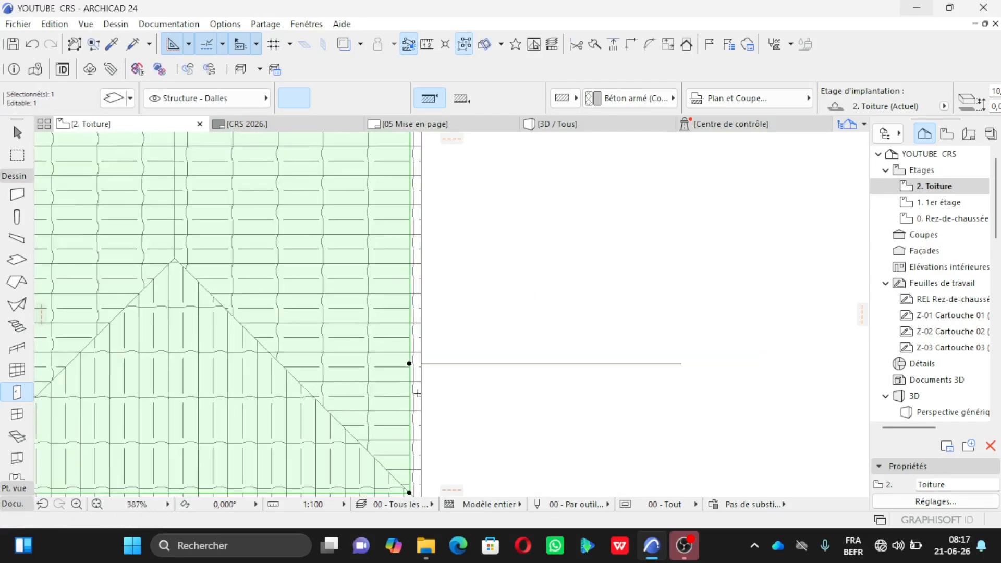
Offset the slab edge between the new node and the projecting walls out to their lower outer corner, and deselect the slab.
{"action": "left_click", "coordinate": [411, 256]}
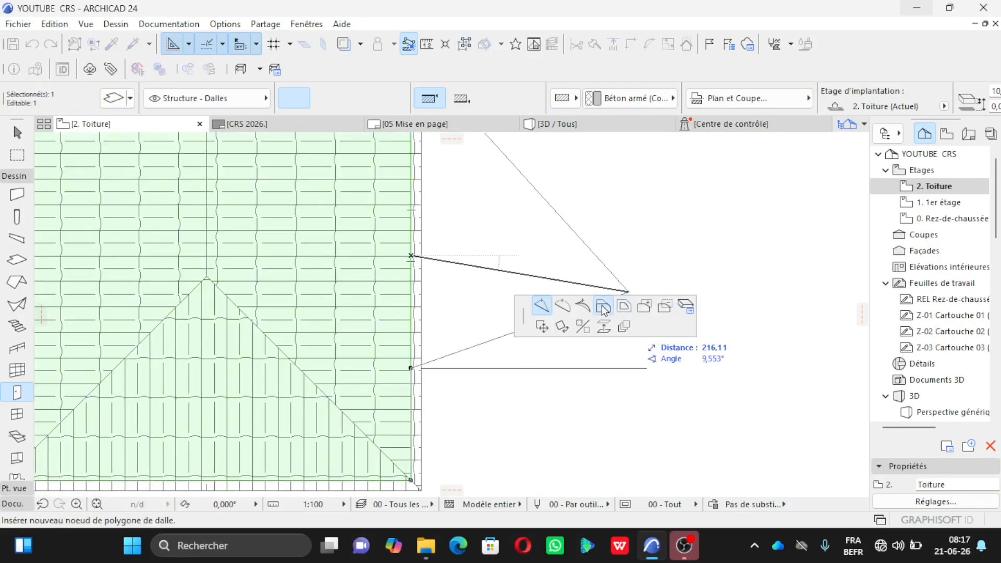
{"action": "left_click", "coordinate": [603, 308]}
{"action": "scroll", "coordinate": [542, 433], "scroll_direction": "up", "scroll_amount": 4}
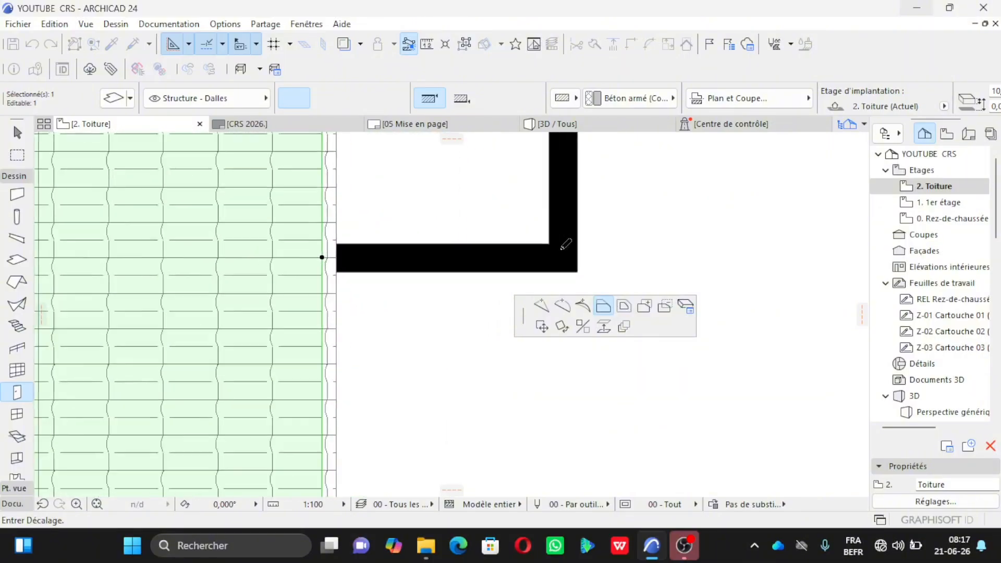
{"action": "scroll", "coordinate": [565, 244], "scroll_direction": "up", "scroll_amount": 1}
{"action": "left_click", "coordinate": [573, 236]}
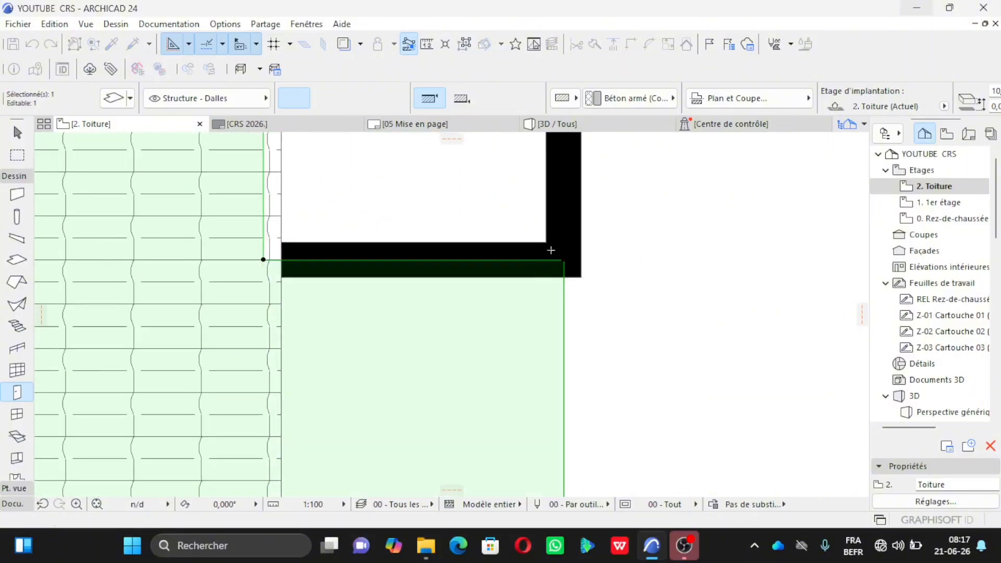
{"action": "scroll", "coordinate": [483, 383], "scroll_direction": "down", "scroll_amount": 5}
{"action": "scroll", "coordinate": [483, 383], "scroll_direction": "down", "scroll_amount": 2}
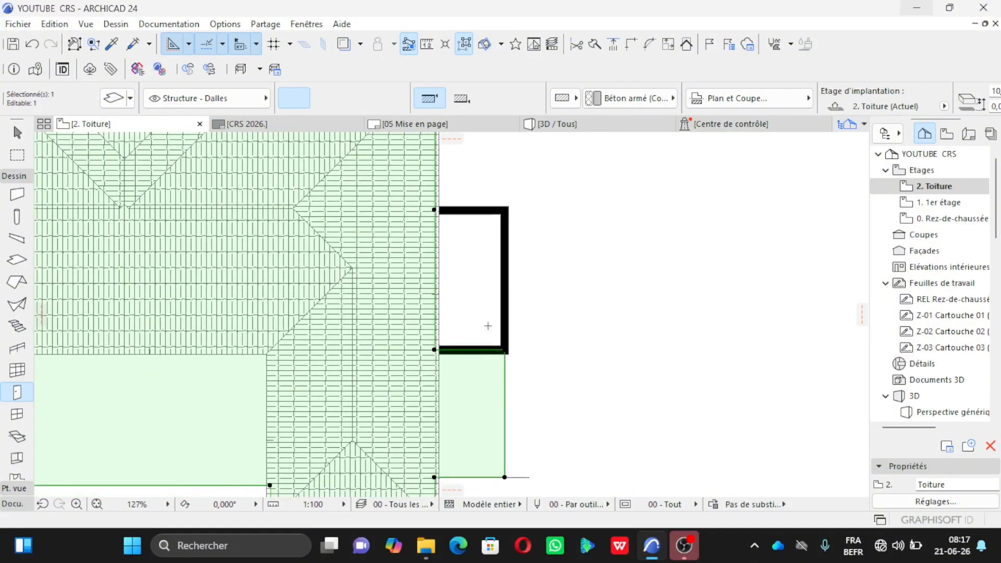
{"action": "scroll", "coordinate": [497, 173], "scroll_direction": "up", "scroll_amount": 4}
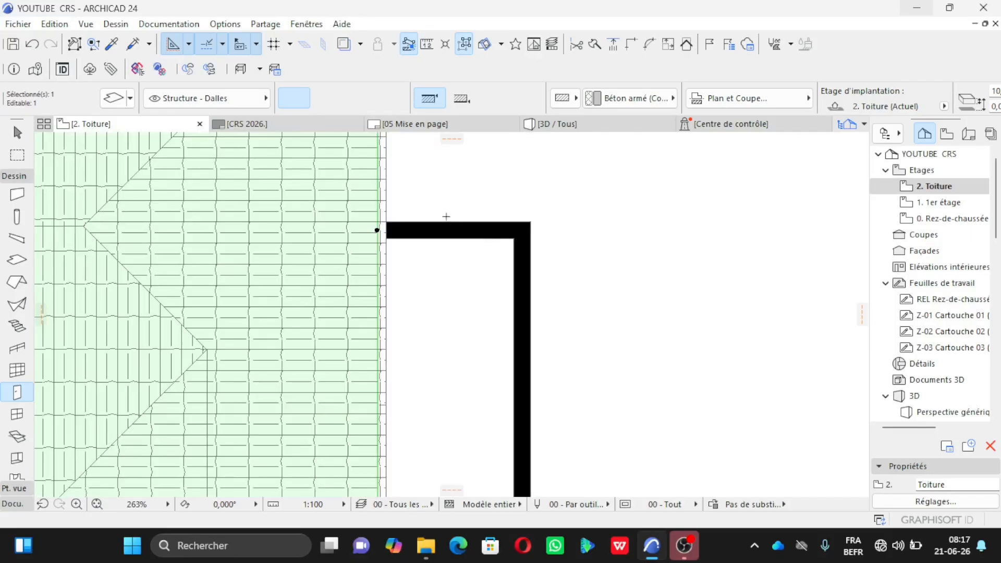
{"action": "key", "text": "Escape"}
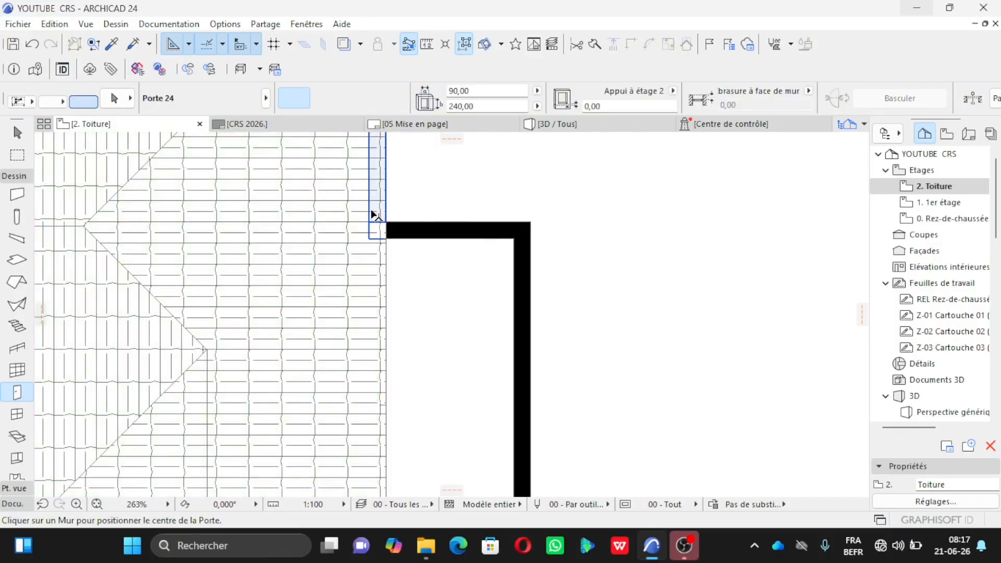
Reselect the roof slab and insert a node on its outer edge at the upper guide line, 40 below the slab corner.
{"action": "scroll", "coordinate": [540, 222], "scroll_direction": "down", "scroll_amount": 6}
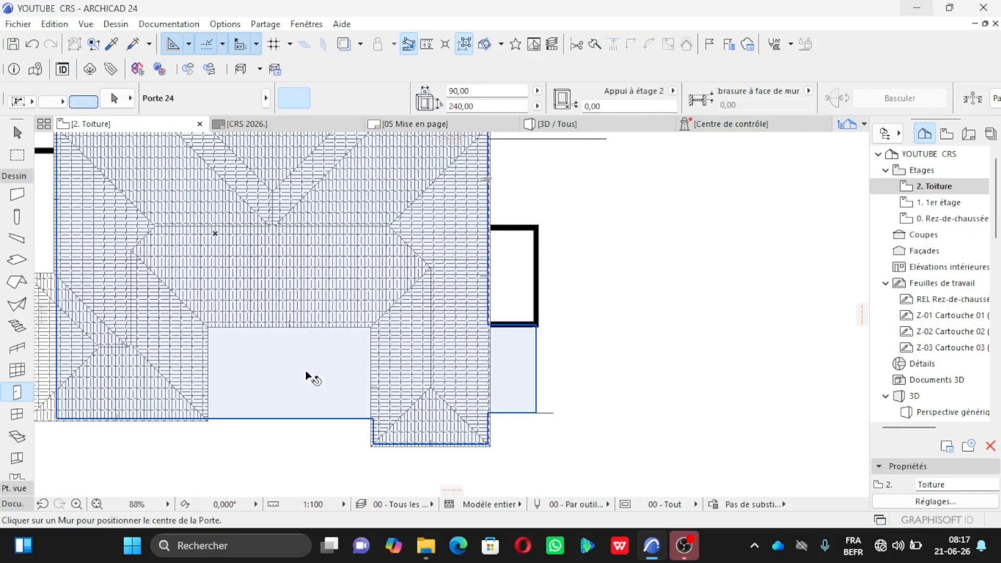
{"action": "left_click", "coordinate": [313, 404], "text": "shift"}
{"action": "scroll", "coordinate": [365, 387], "scroll_direction": "down", "scroll_amount": 5}
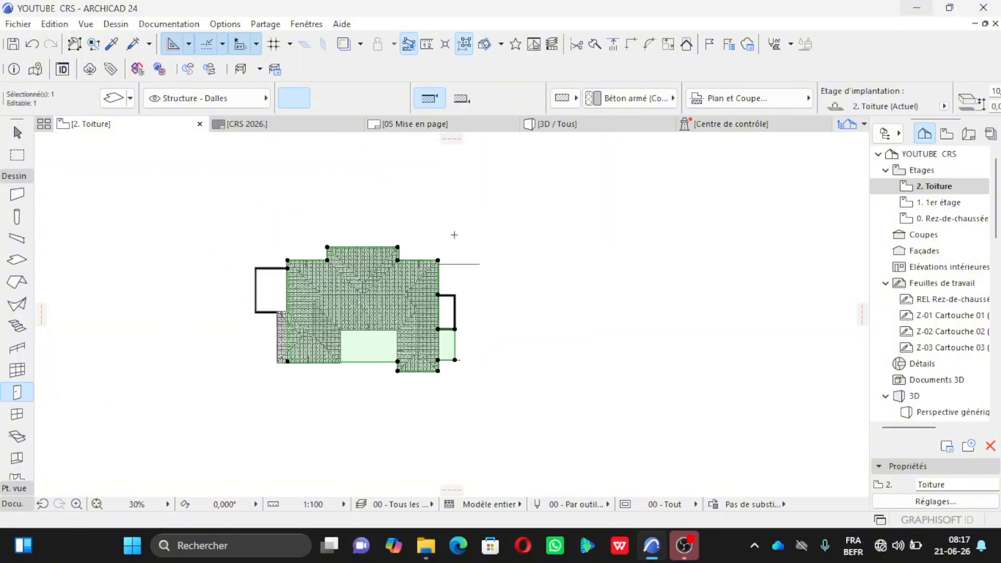
{"action": "scroll", "coordinate": [448, 271], "scroll_direction": "up", "scroll_amount": 6}
{"action": "scroll", "coordinate": [438, 316], "scroll_direction": "up", "scroll_amount": 2}
{"action": "left_click", "coordinate": [395, 352]}
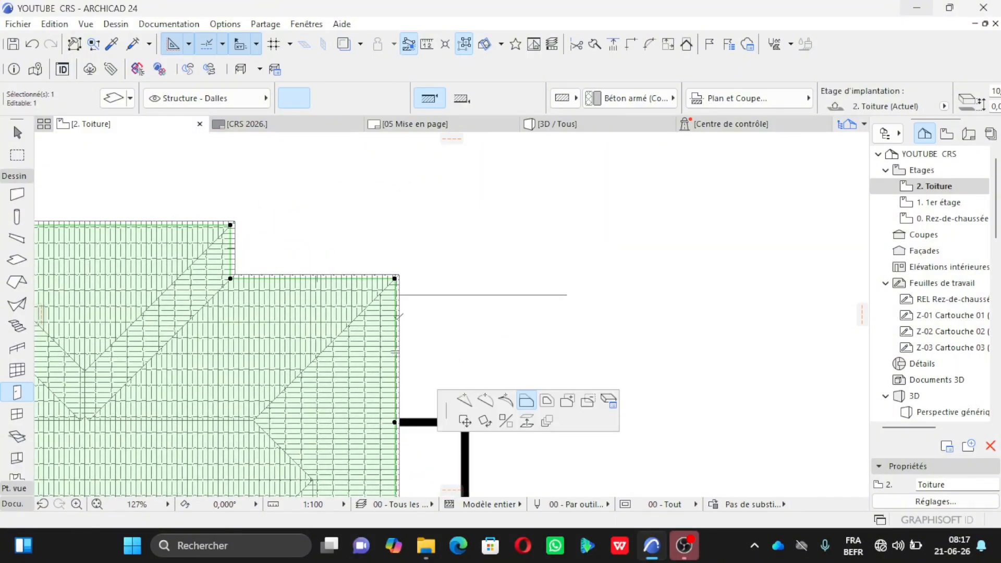
{"action": "left_click", "coordinate": [535, 402]}
{"action": "left_click", "coordinate": [542, 307]}
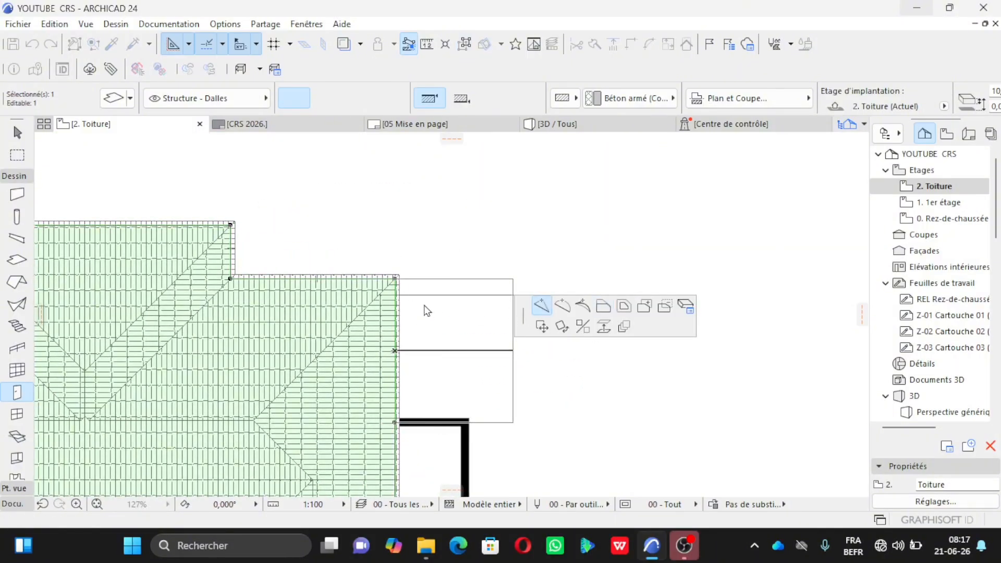
{"action": "scroll", "coordinate": [406, 300], "scroll_direction": "up", "scroll_amount": 5}
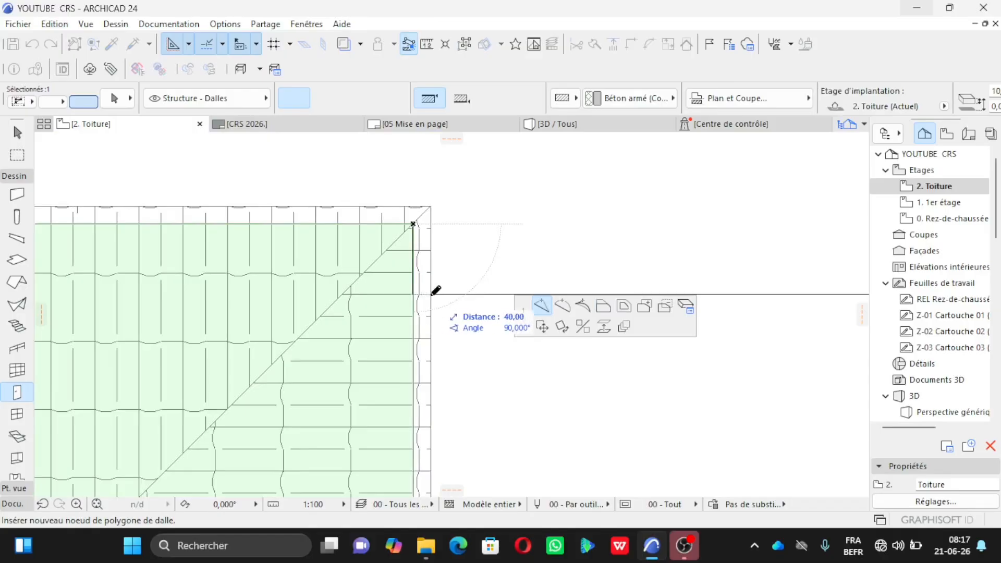
{"action": "left_click", "coordinate": [432, 294]}
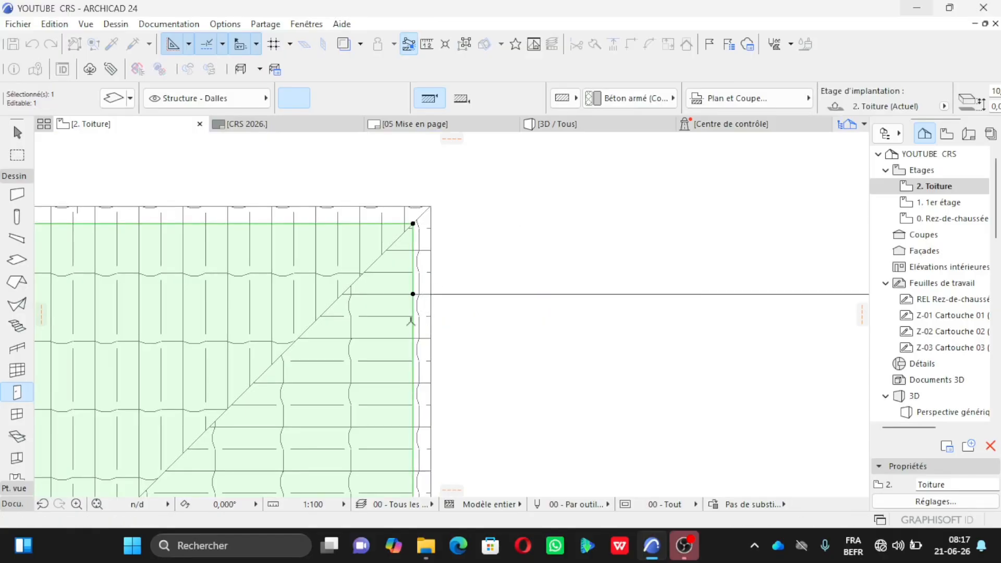
Offset the slab edge below the upper node outward by 170 to the projecting walls' upper corner, and deselect the slab.
{"action": "left_click", "coordinate": [434, 334]}
{"action": "scroll", "coordinate": [517, 255], "scroll_direction": "down", "scroll_amount": 2}
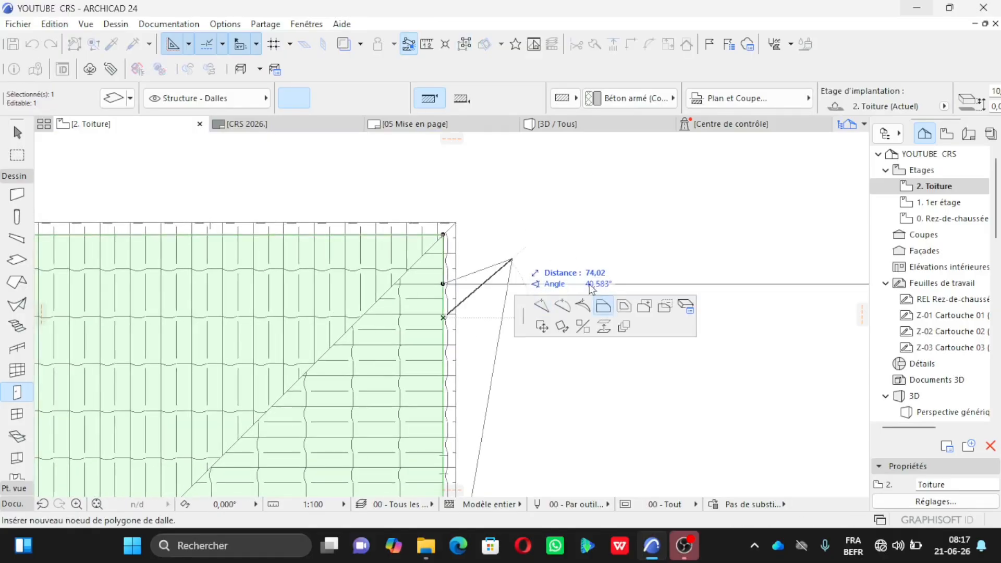
{"action": "scroll", "coordinate": [584, 261], "scroll_direction": "down", "scroll_amount": 3}
{"action": "scroll", "coordinate": [591, 271], "scroll_direction": "up", "scroll_amount": 5}
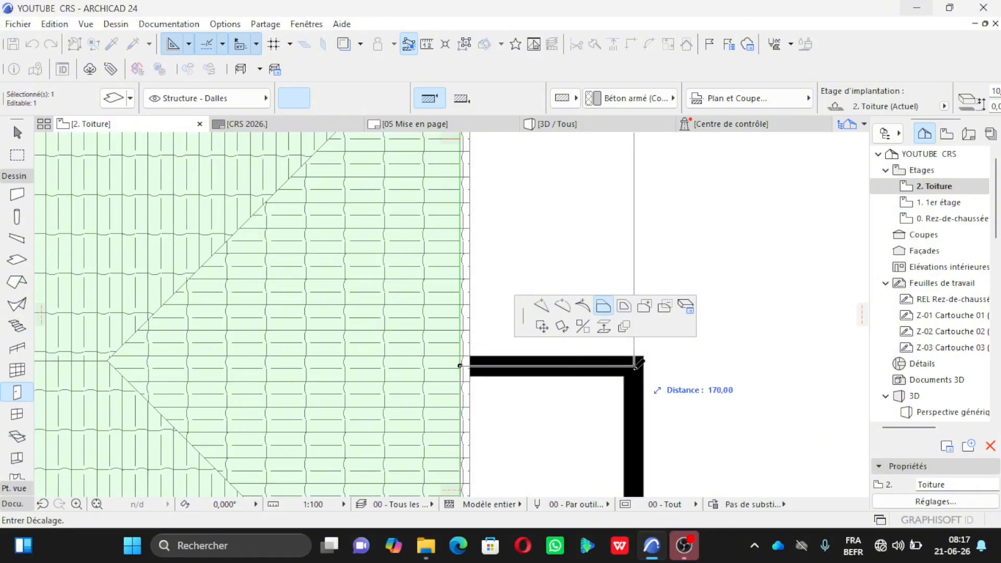
{"action": "left_click", "coordinate": [635, 365]}
{"action": "scroll", "coordinate": [534, 333], "scroll_direction": "down", "scroll_amount": 4}
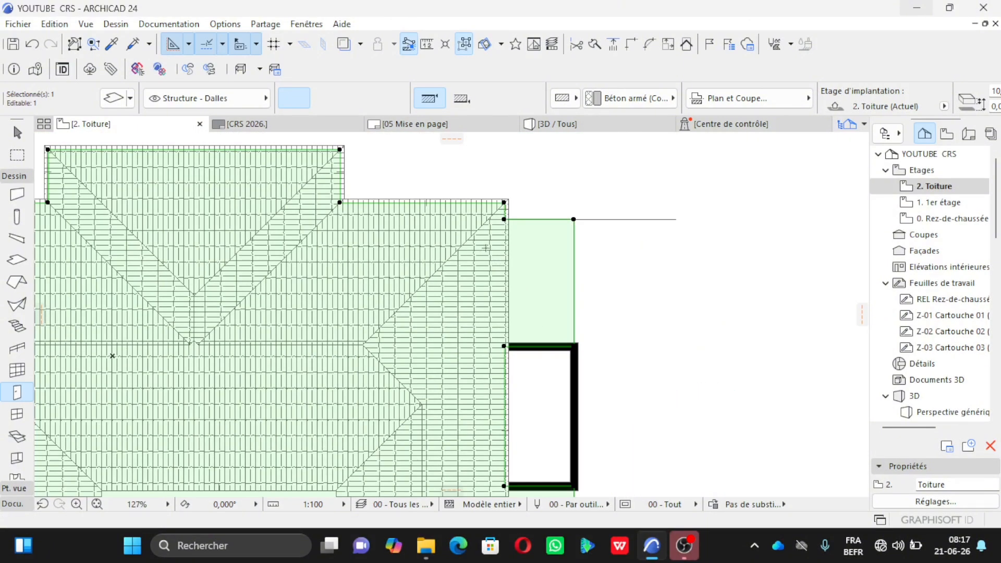
{"action": "key", "text": "Escape"}
Inspect the new roof slab extensions above the side terraces and their access door in the 3D view.
{"action": "left_click", "coordinate": [569, 124]}
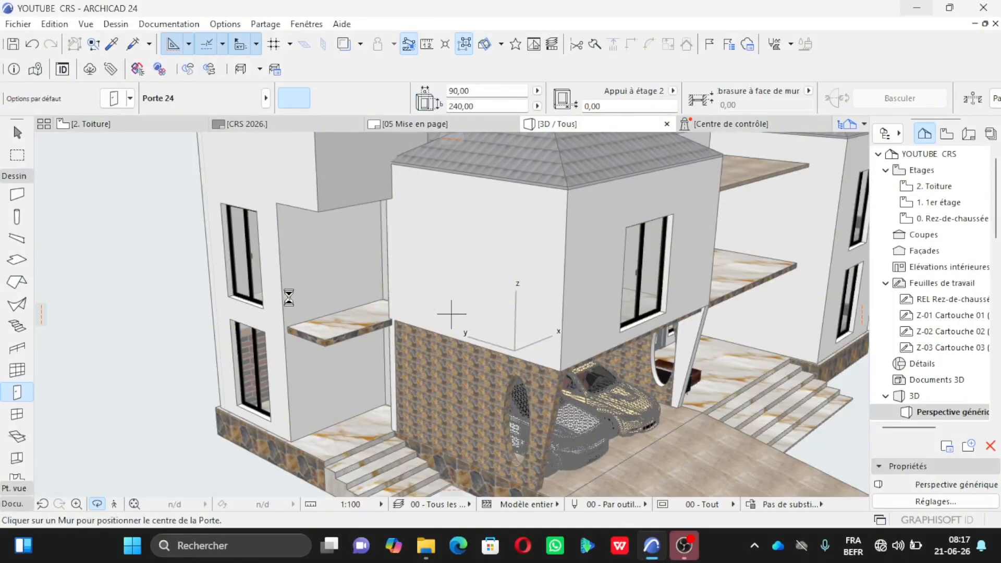
{"action": "scroll", "coordinate": [303, 333], "scroll_direction": "down", "scroll_amount": 5}
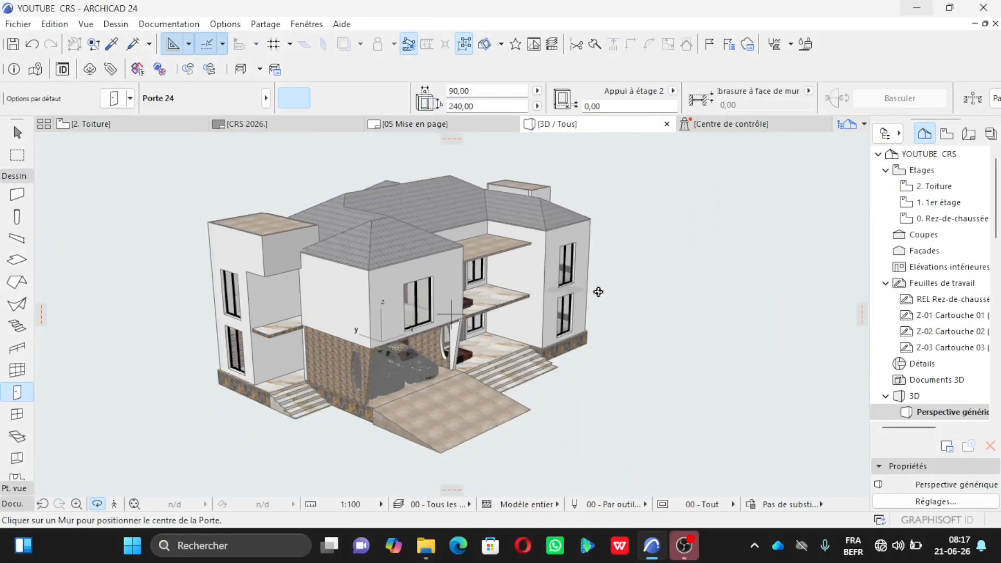
{"action": "left_click_drag", "start_coordinate": [598, 292], "coordinate": [367, 299]}
{"action": "scroll", "coordinate": [367, 299], "scroll_direction": "down", "scroll_amount": 3}
{"action": "scroll", "coordinate": [602, 287], "scroll_direction": "up", "scroll_amount": 5}
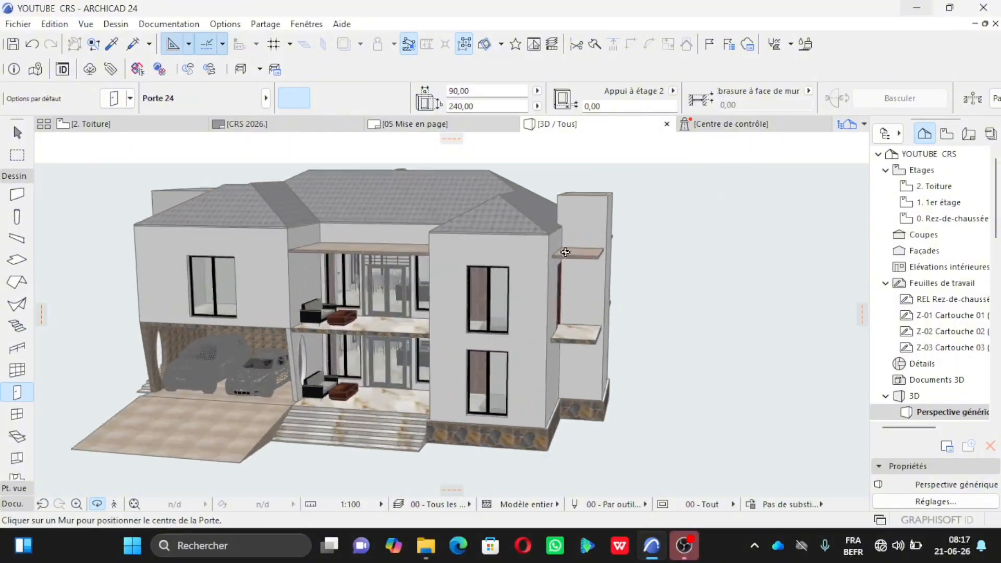
{"action": "scroll", "coordinate": [566, 252], "scroll_direction": "up", "scroll_amount": 5}
{"action": "scroll", "coordinate": [520, 286], "scroll_direction": "up", "scroll_amount": 4}
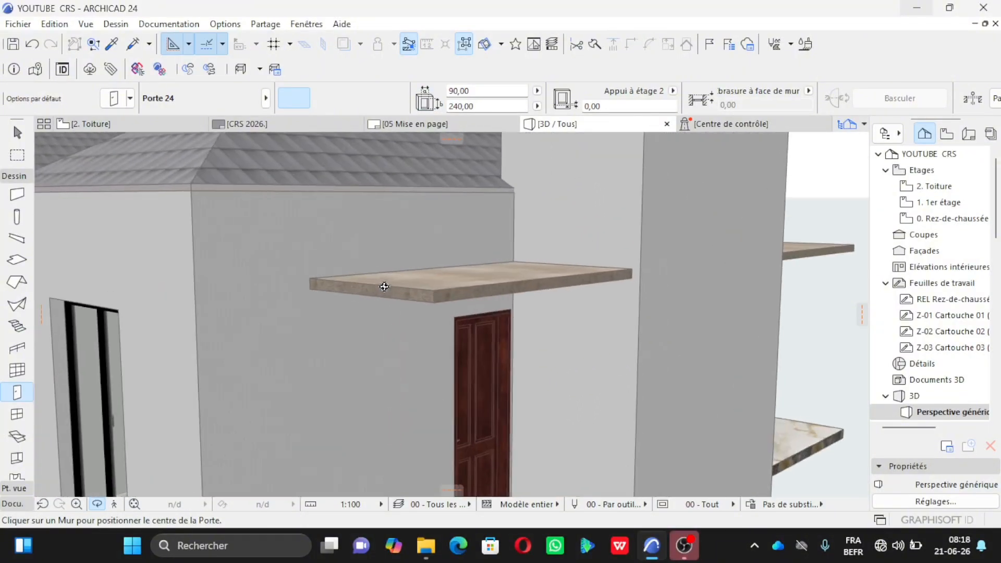
{"action": "scroll", "coordinate": [261, 290], "scroll_direction": "down", "scroll_amount": 4}
{"action": "left_click_drag", "start_coordinate": [317, 276], "coordinate": [300, 349]}
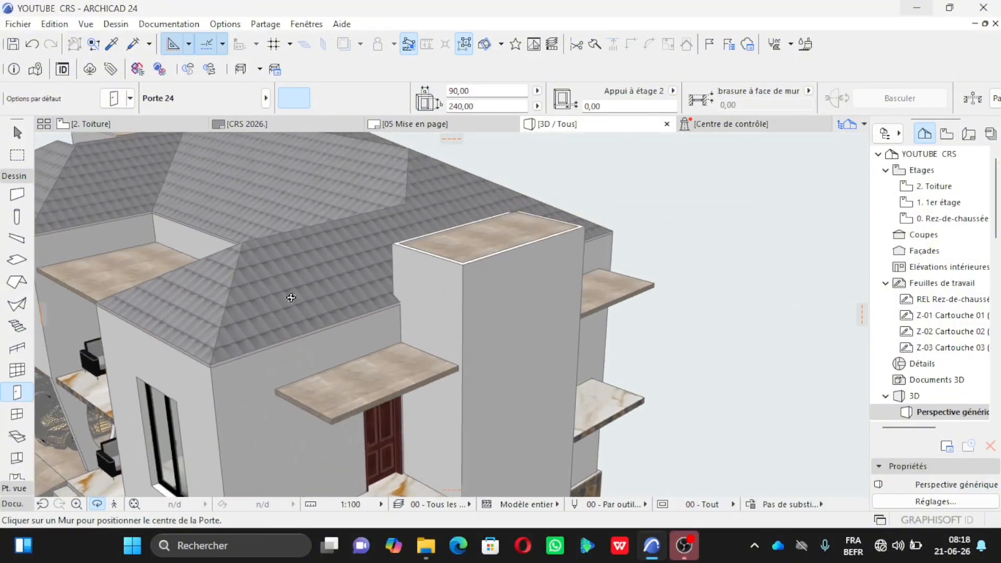
{"action": "scroll", "coordinate": [259, 247], "scroll_direction": "down", "scroll_amount": 5}
{"action": "middle_click_drag", "start_coordinate": [276, 323], "coordinate": [273, 385], "text": "shift"}
{"action": "scroll", "coordinate": [306, 447], "scroll_direction": "up", "scroll_amount": 4}
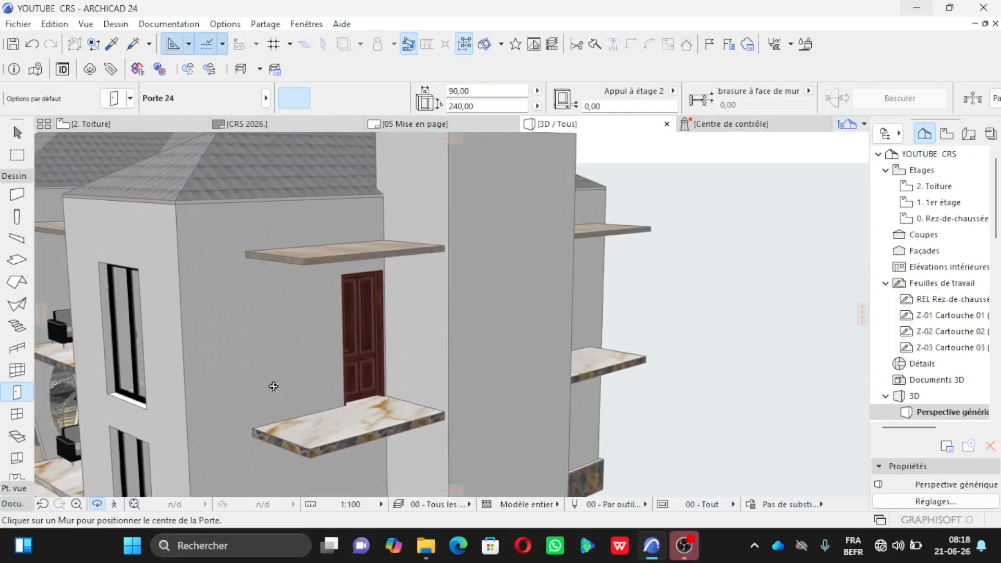
Return to the Toiture floor plan and display the lower storey as a trace reference beneath the roof on the garage side.
{"action": "middle_click_drag", "start_coordinate": [339, 242], "coordinate": [244, 199], "text": "shift"}
{"action": "left_click", "coordinate": [133, 124]}
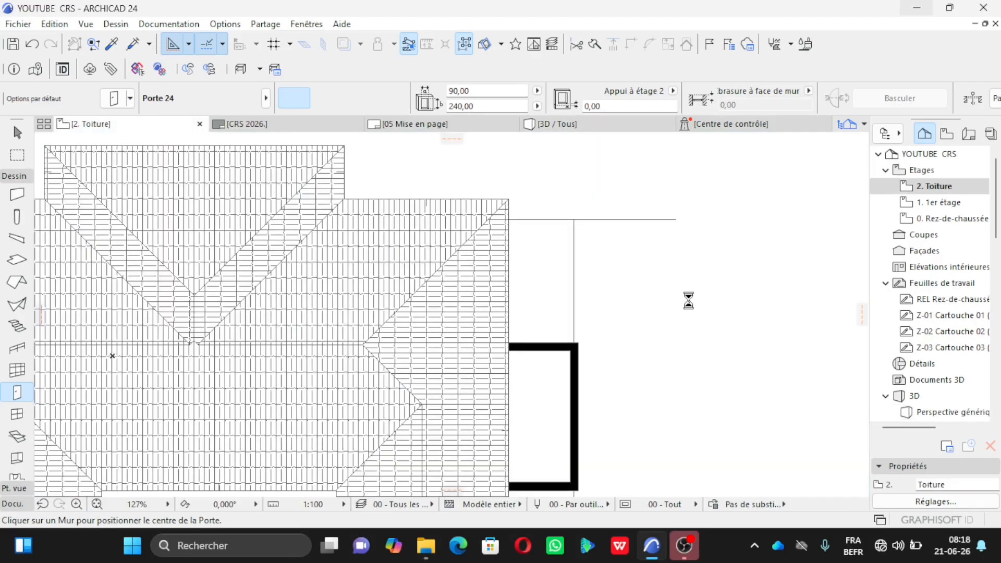
{"action": "key", "text": "Escape"}
{"action": "scroll", "coordinate": [697, 305], "scroll_direction": "down", "scroll_amount": 5}
{"action": "scroll", "coordinate": [449, 361], "scroll_direction": "up", "scroll_amount": 3}
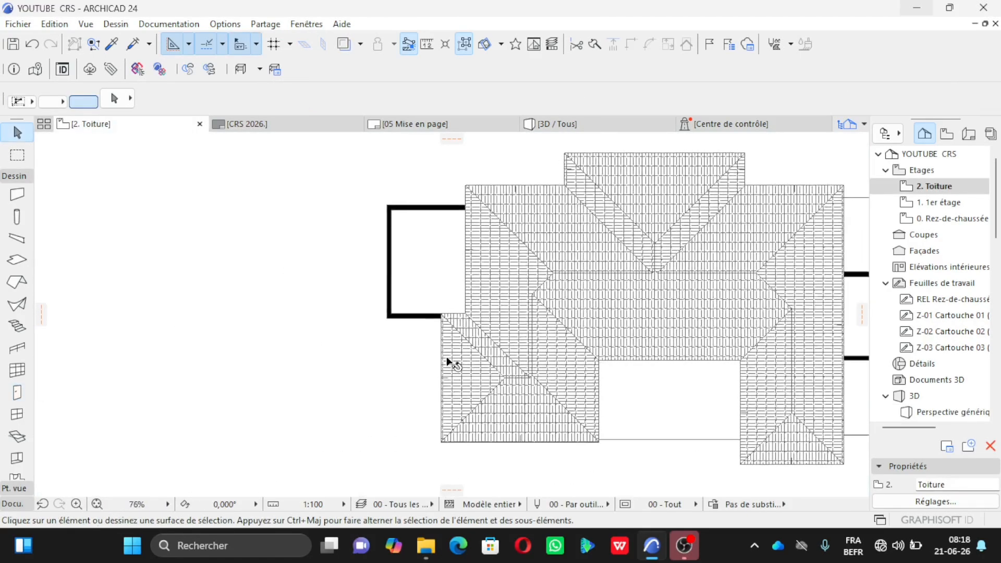
{"action": "scroll", "coordinate": [449, 363], "scroll_direction": "up", "scroll_amount": 3}
{"action": "left_click", "coordinate": [785, 425]}
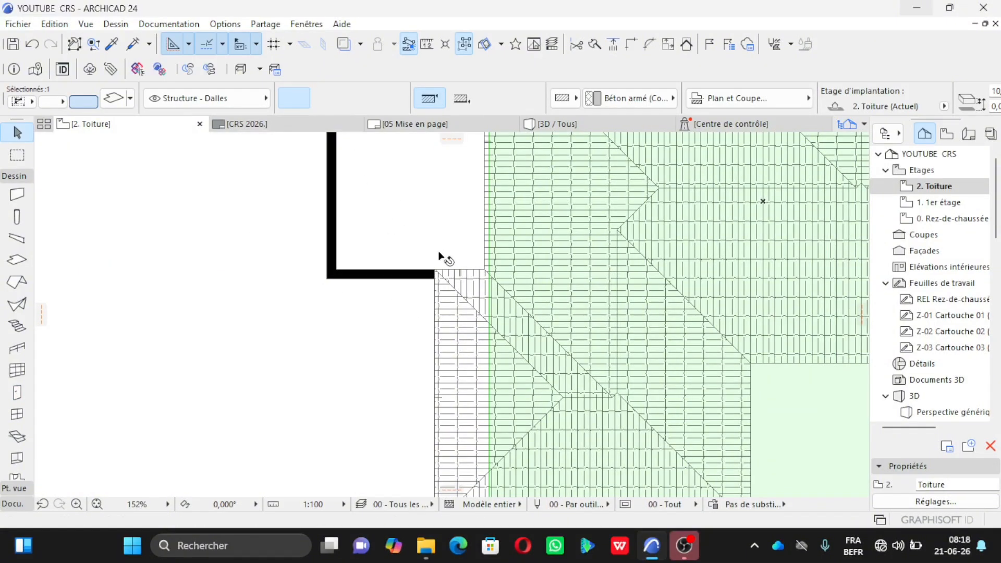
{"action": "key", "text": "Escape"}
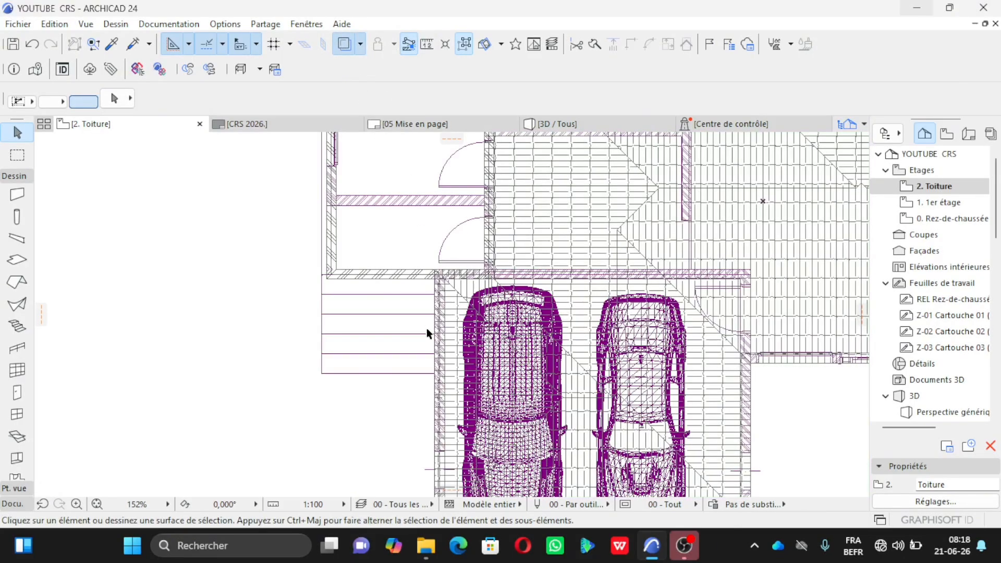
{"action": "scroll", "coordinate": [389, 368], "scroll_direction": "down", "scroll_amount": 3}
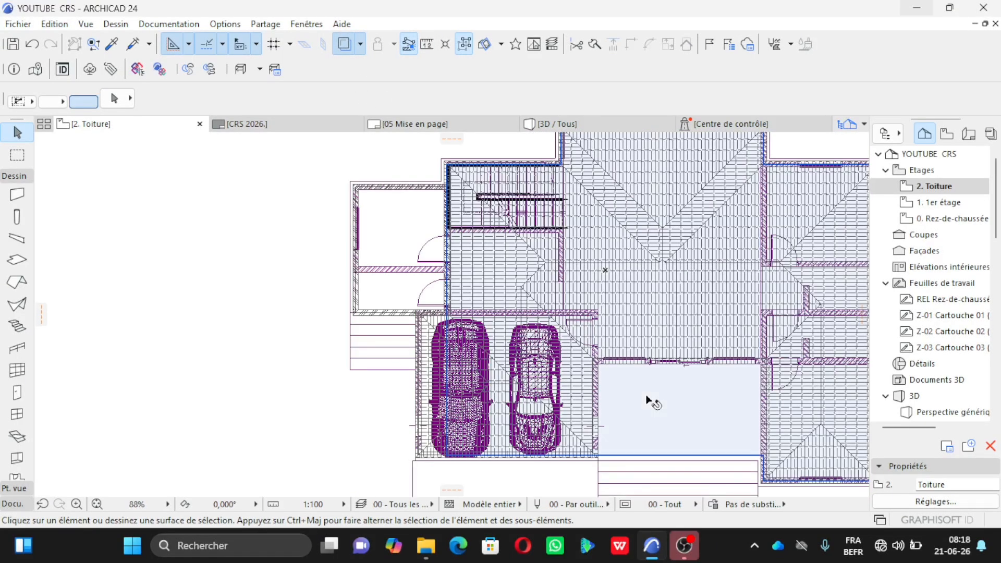
Select the roof slab and insert two nodes on its edge behind the garage, at the axes of the projecting room's lower and middle walls.
{"action": "left_click", "coordinate": [648, 402]}
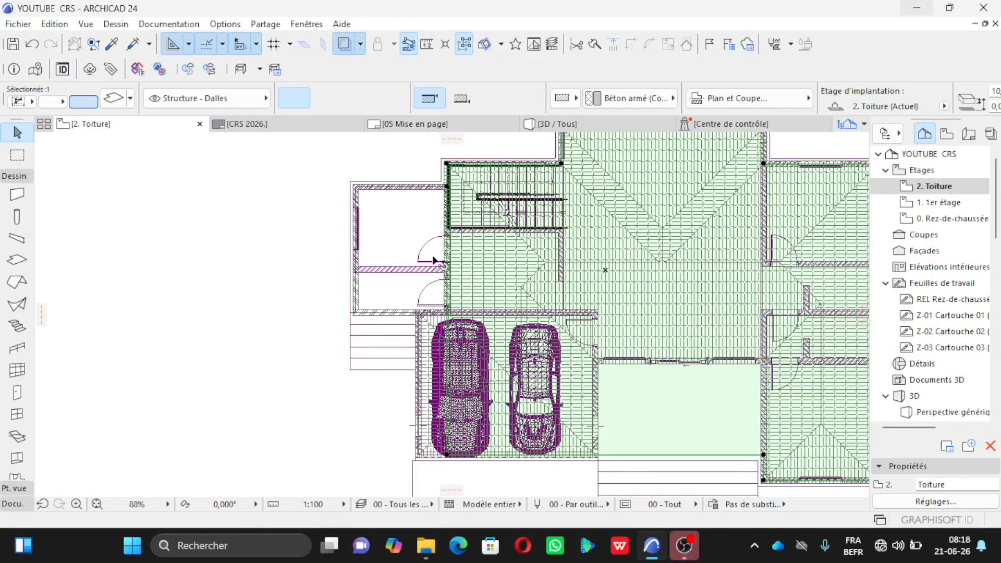
{"action": "scroll", "coordinate": [426, 281], "scroll_direction": "up", "scroll_amount": 3}
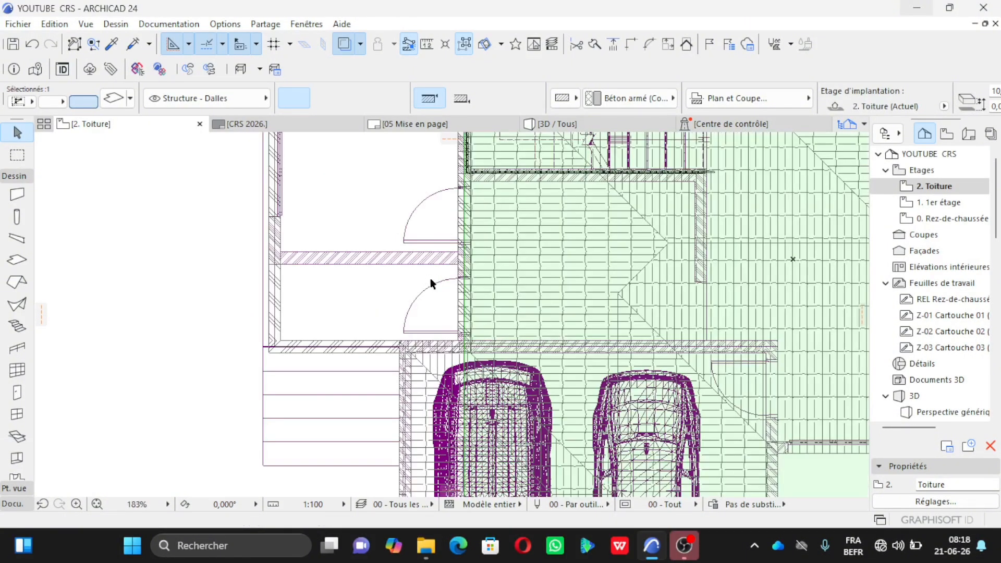
{"action": "left_click", "coordinate": [463, 308]}
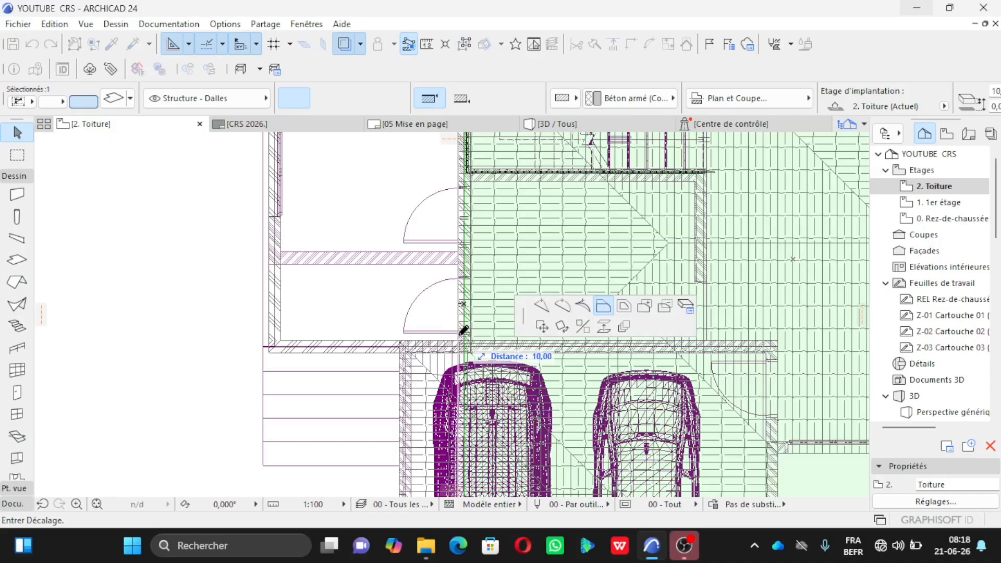
{"action": "left_click", "coordinate": [541, 306]}
{"action": "scroll", "coordinate": [464, 345], "scroll_direction": "up", "scroll_amount": 3}
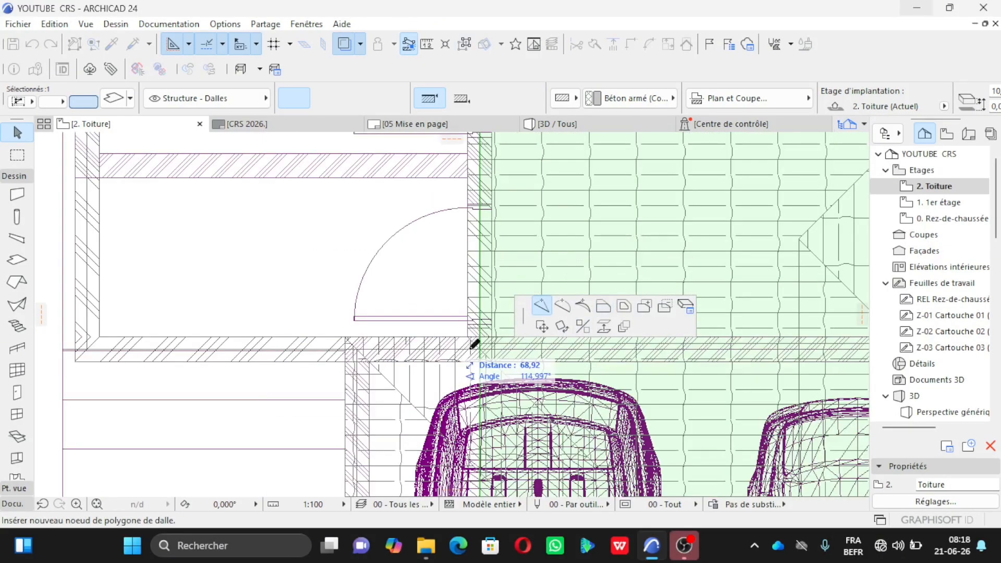
{"action": "left_click", "coordinate": [479, 348]}
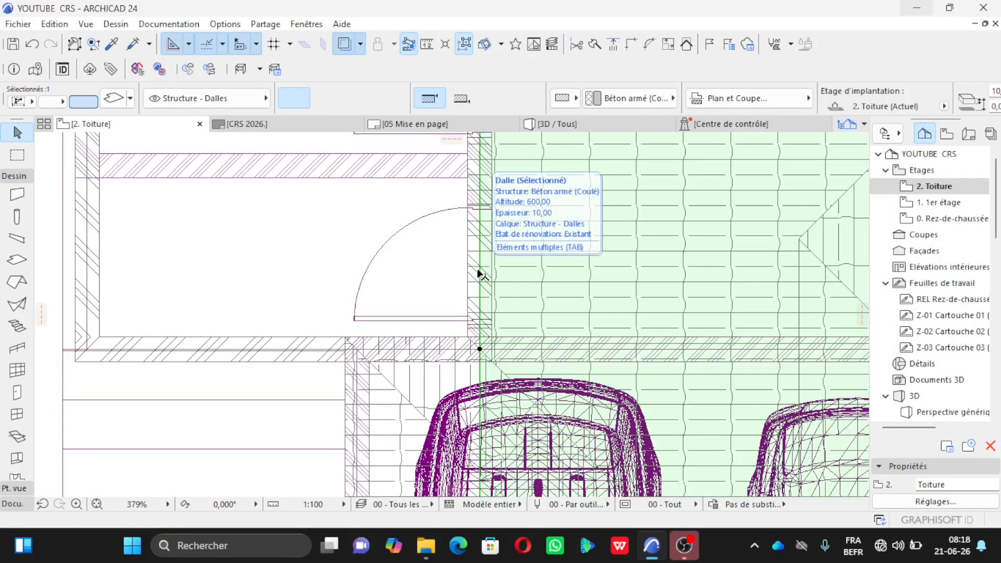
{"action": "left_click", "coordinate": [480, 269]}
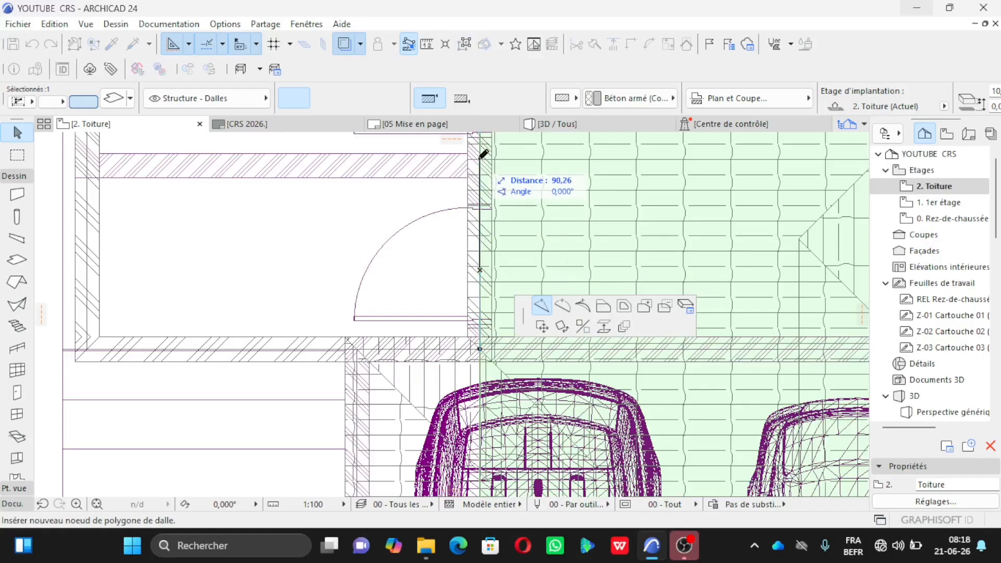
{"action": "left_click", "coordinate": [480, 157]}
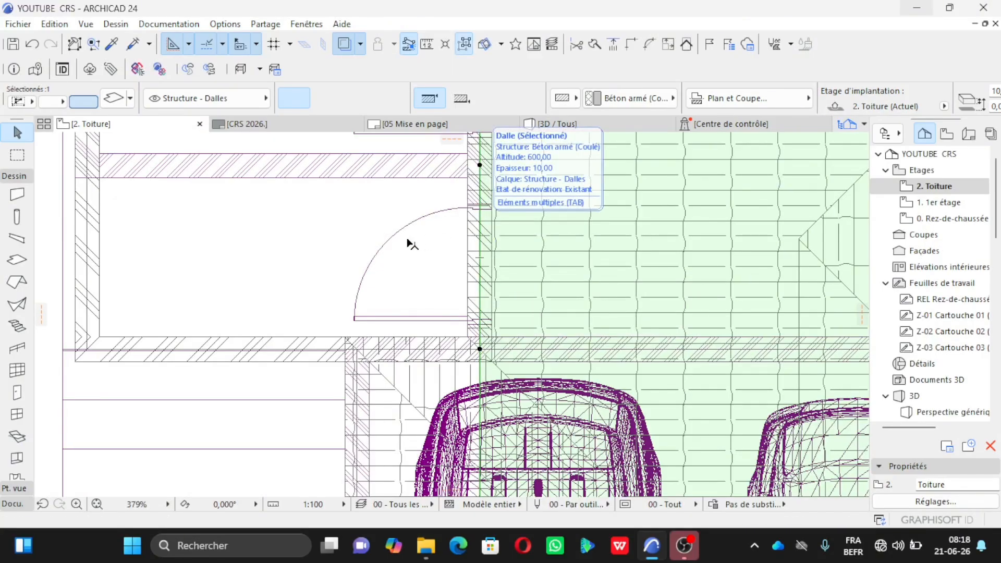
Offset the slab edge between the two new nodes outward to the axis of the projecting room's outer wall.
{"action": "left_click", "coordinate": [480, 226]}
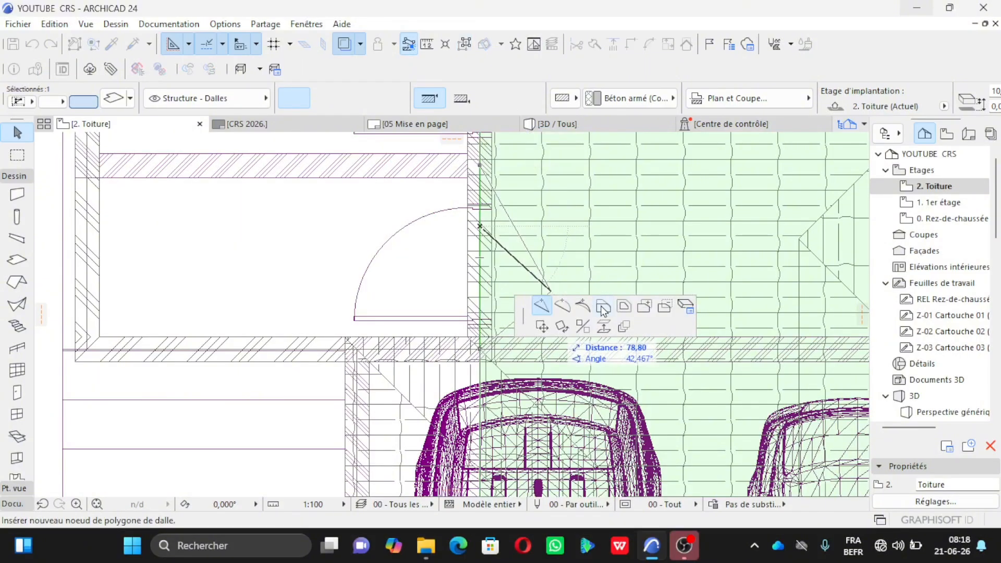
{"action": "left_click", "coordinate": [603, 308]}
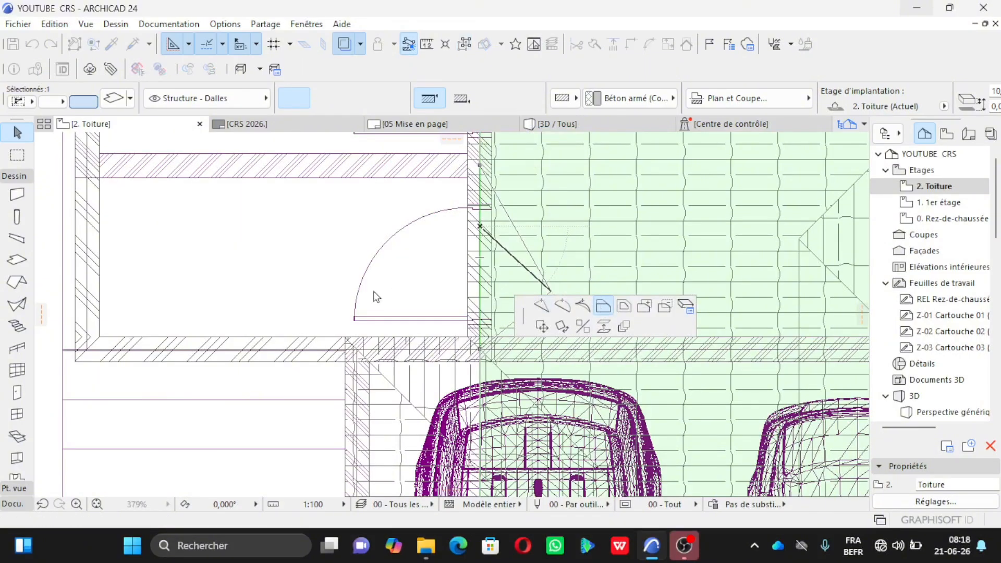
{"action": "left_click", "coordinate": [96, 333]}
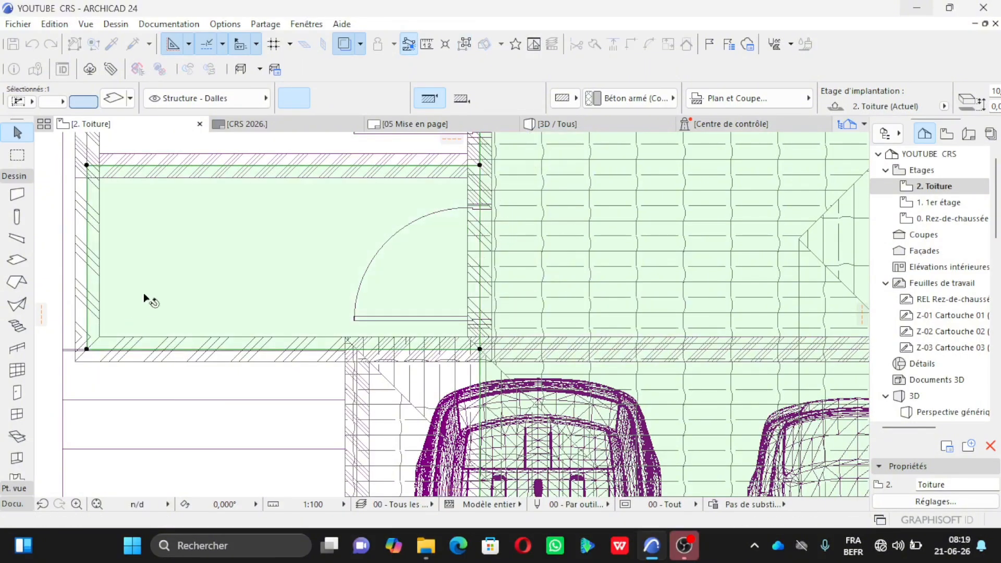
Examine in the 3D view the slab extension above the garage-side terrace and its door, and compare it with the opposite side's terrace cover.
{"action": "left_click", "coordinate": [566, 125]}
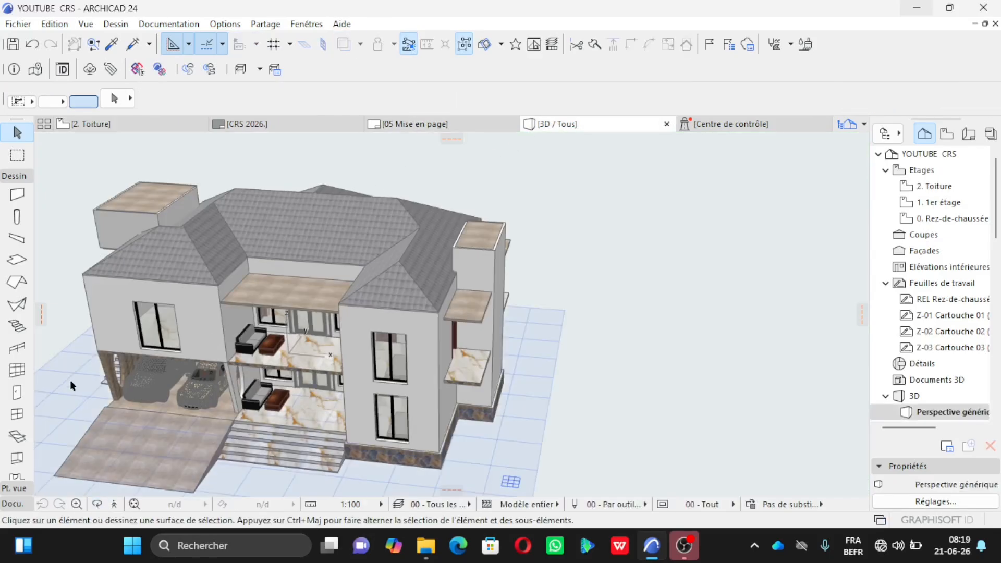
{"action": "scroll", "coordinate": [70, 365], "scroll_direction": "up", "scroll_amount": 2}
{"action": "scroll", "coordinate": [72, 367], "scroll_direction": "up", "scroll_amount": 1}
{"action": "left_click", "coordinate": [97, 505]}
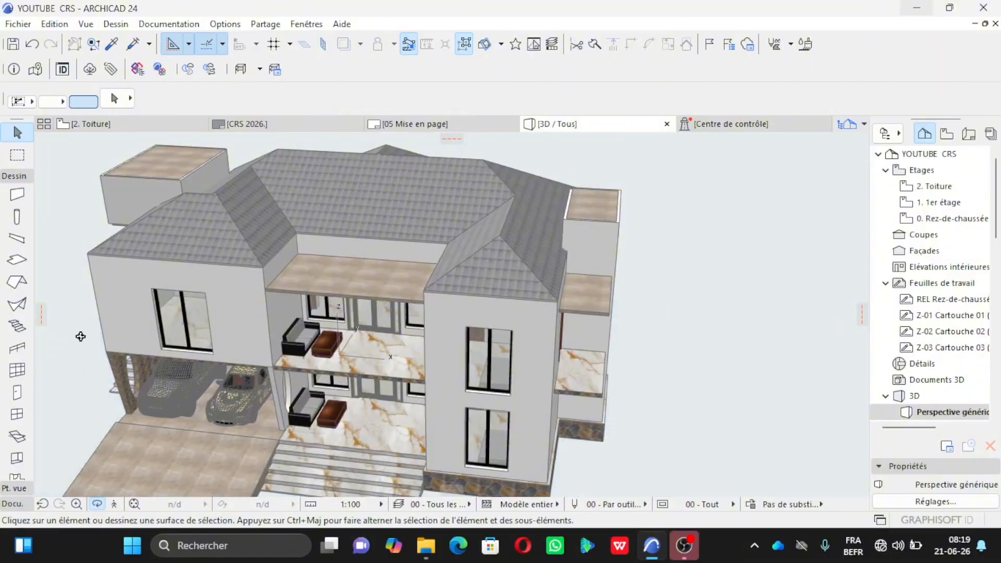
{"action": "left_click_drag", "start_coordinate": [109, 334], "coordinate": [664, 252]}
{"action": "scroll", "coordinate": [294, 310], "scroll_direction": "up", "scroll_amount": 8}
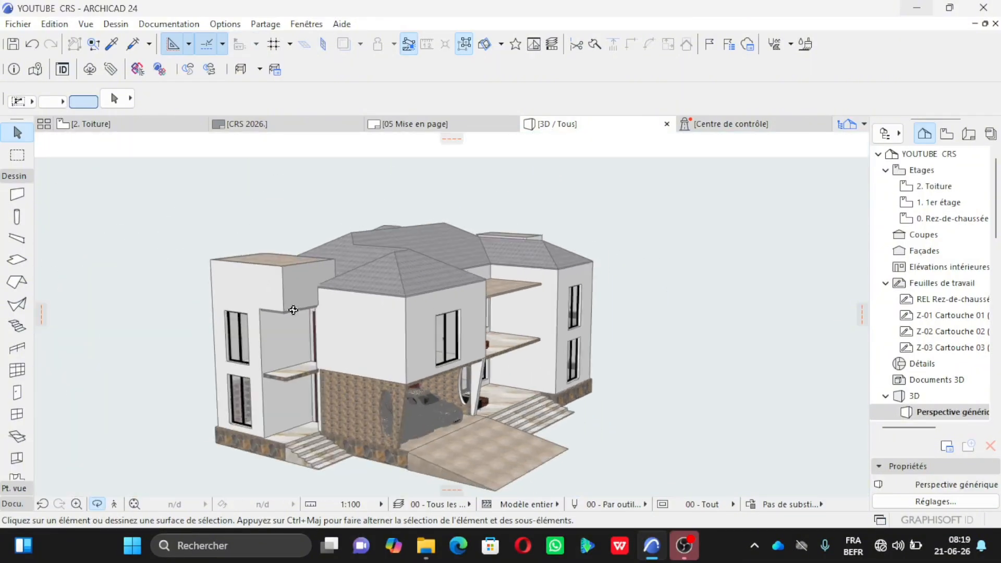
{"action": "left_click_drag", "start_coordinate": [298, 295], "coordinate": [353, 271]}
{"action": "scroll", "coordinate": [280, 384], "scroll_direction": "down", "scroll_amount": 5}
{"action": "scroll", "coordinate": [310, 292], "scroll_direction": "up", "scroll_amount": 4}
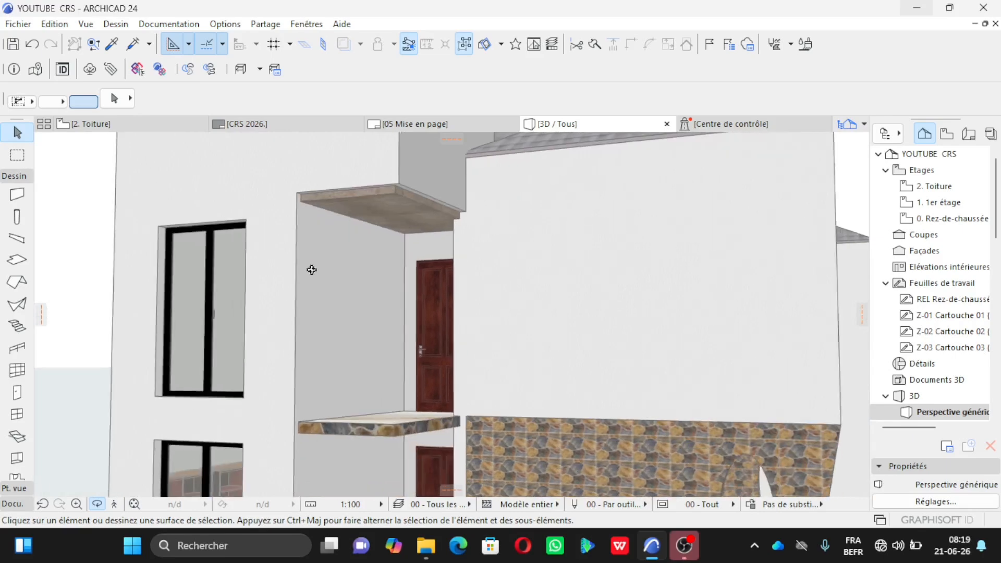
{"action": "scroll", "coordinate": [404, 174], "scroll_direction": "up", "scroll_amount": 5}
{"action": "scroll", "coordinate": [403, 174], "scroll_direction": "up", "scroll_amount": 6}
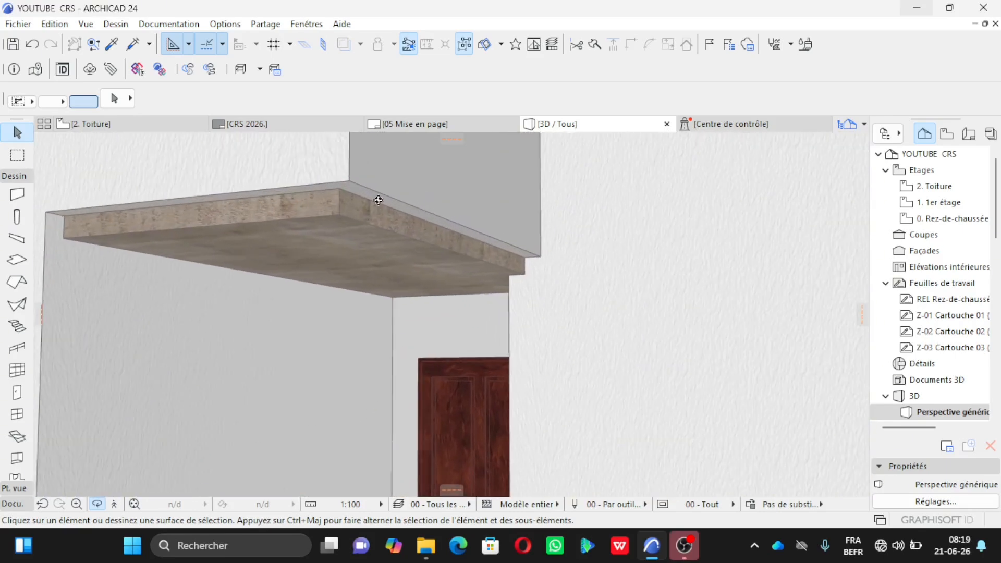
{"action": "scroll", "coordinate": [409, 194], "scroll_direction": "down", "scroll_amount": 6}
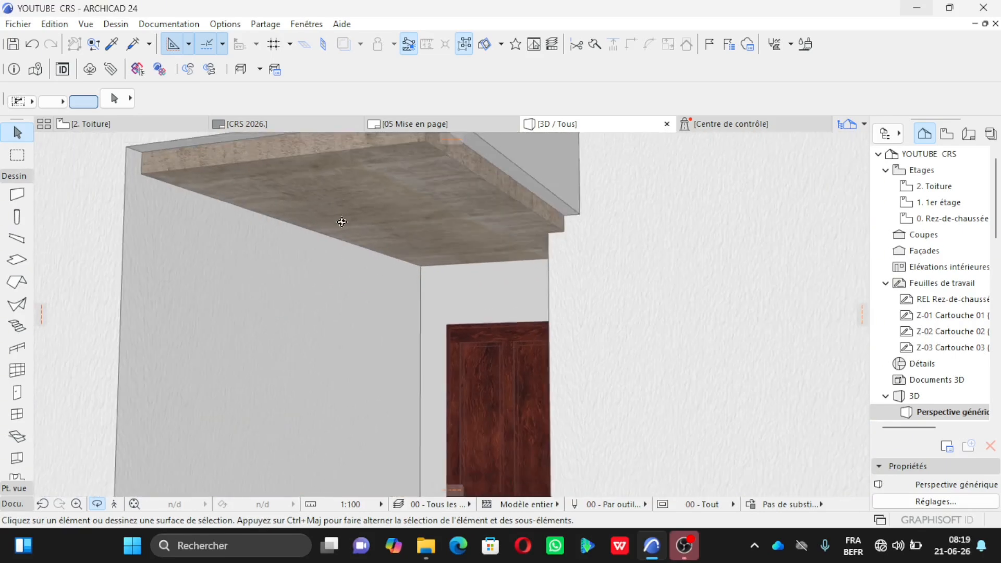
{"action": "mouse_move", "coordinate": [379, 257]}
{"action": "left_mouse_down"}
{"action": "mouse_move", "coordinate": [409, 292]}
{"action": "mouse_move", "coordinate": [364, 266]}
{"action": "left_mouse_up"}
{"action": "scroll", "coordinate": [365, 266], "scroll_direction": "down", "scroll_amount": 10}
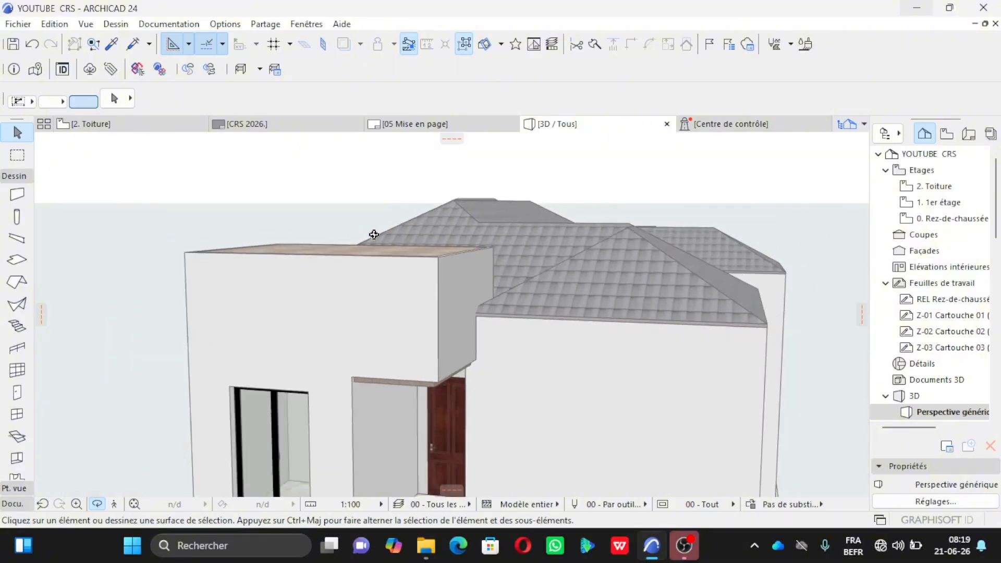
{"action": "left_click_drag", "start_coordinate": [360, 217], "coordinate": [317, 321]}
{"action": "scroll", "coordinate": [629, 239], "scroll_direction": "up", "scroll_amount": 5}
{"action": "left_click_drag", "start_coordinate": [584, 275], "coordinate": [300, 307]}
{"action": "left_click_drag", "start_coordinate": [582, 324], "coordinate": [497, 316]}
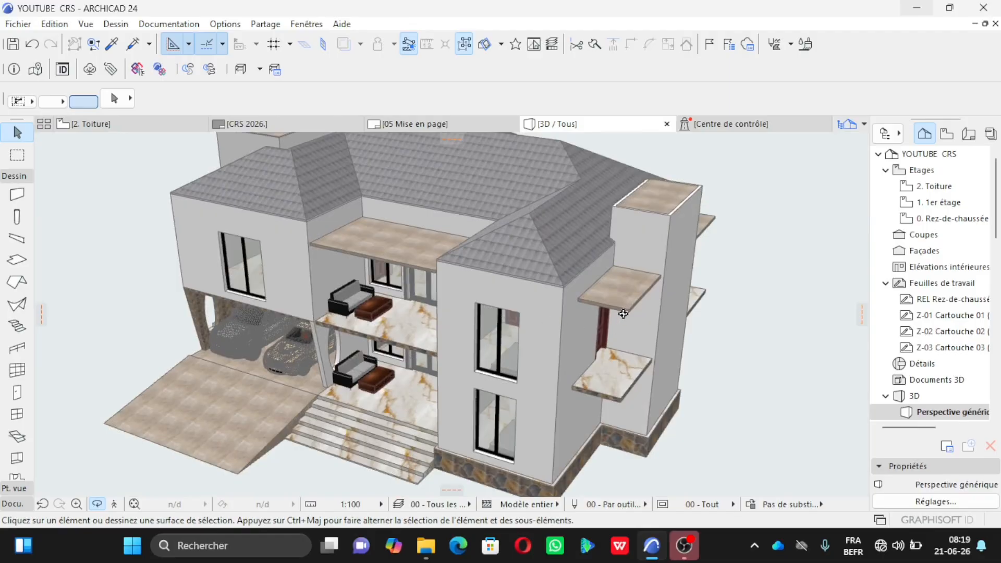
{"action": "scroll", "coordinate": [498, 316], "scroll_direction": "up", "scroll_amount": 6}
Deselect the slab in the Toiture plan and set the default wall to a height of 10 with a vertical profile.
{"action": "left_click", "coordinate": [136, 126]}
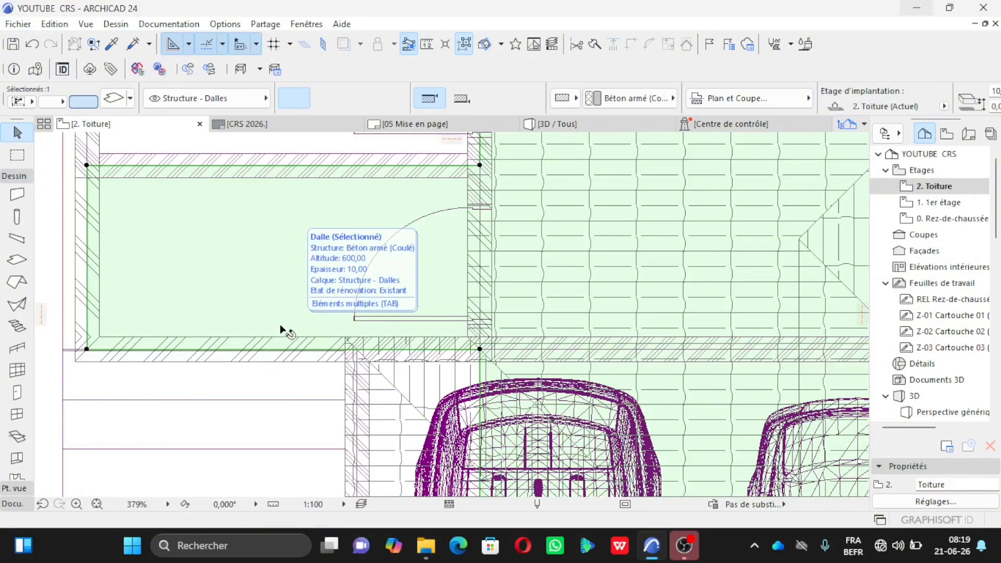
{"action": "key", "text": "Escape"}
{"action": "scroll", "coordinate": [187, 340], "scroll_direction": "down", "scroll_amount": 4}
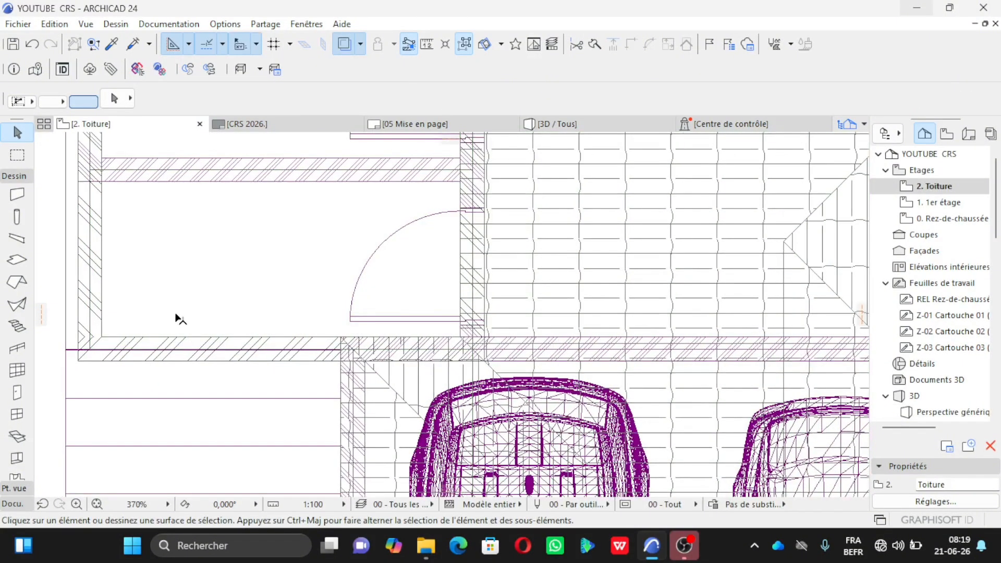
{"action": "scroll", "coordinate": [203, 394], "scroll_direction": "down", "scroll_amount": 3}
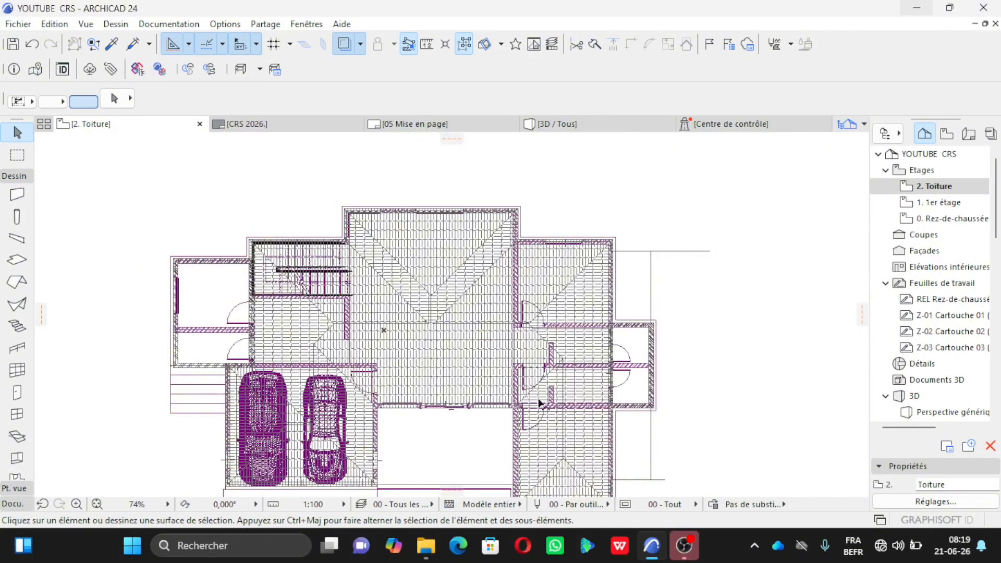
{"action": "scroll", "coordinate": [661, 444], "scroll_direction": "up", "scroll_amount": 3}
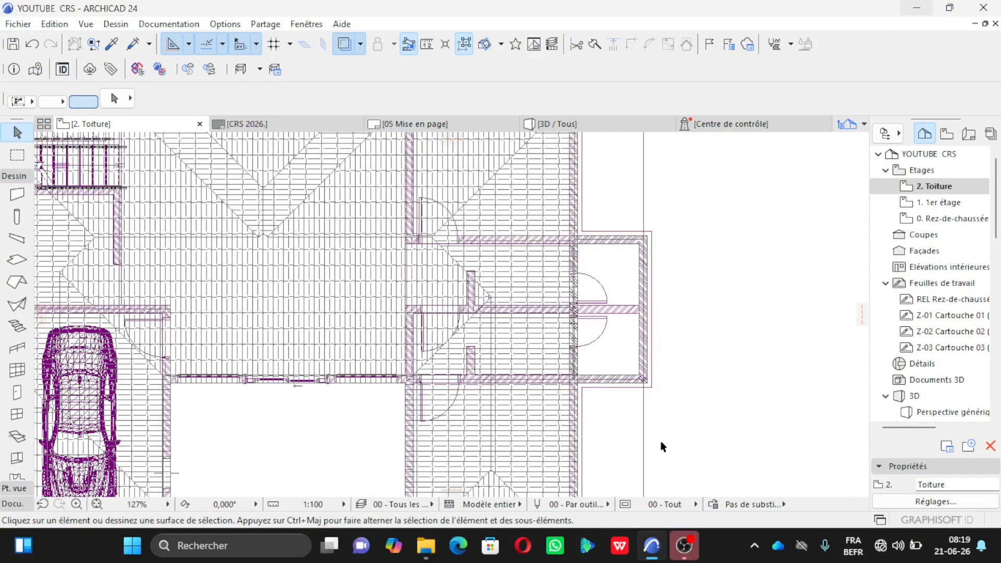
{"action": "double_click", "coordinate": [18, 197]}
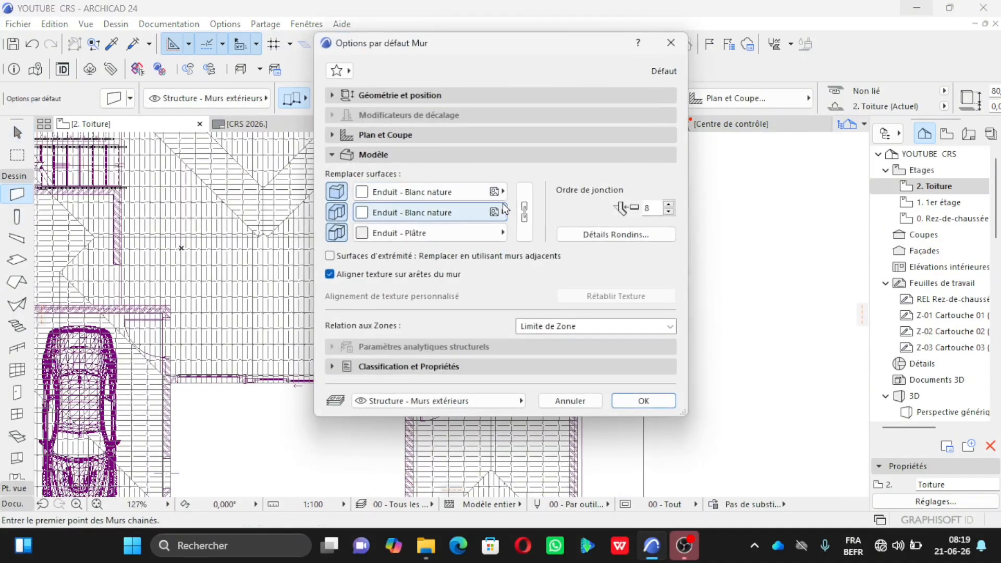
{"action": "left_click", "coordinate": [435, 98]}
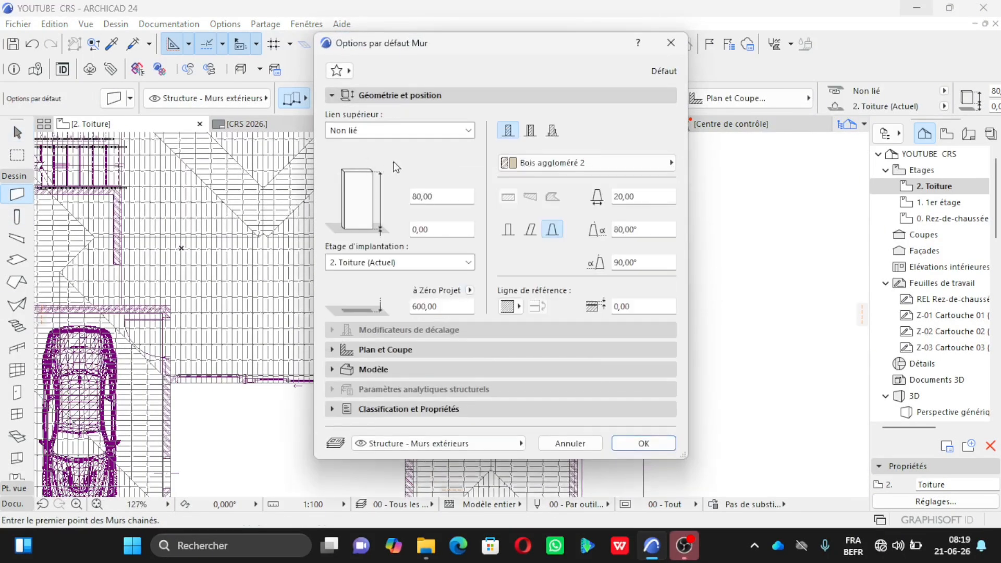
{"action": "left_click", "coordinate": [440, 196]}
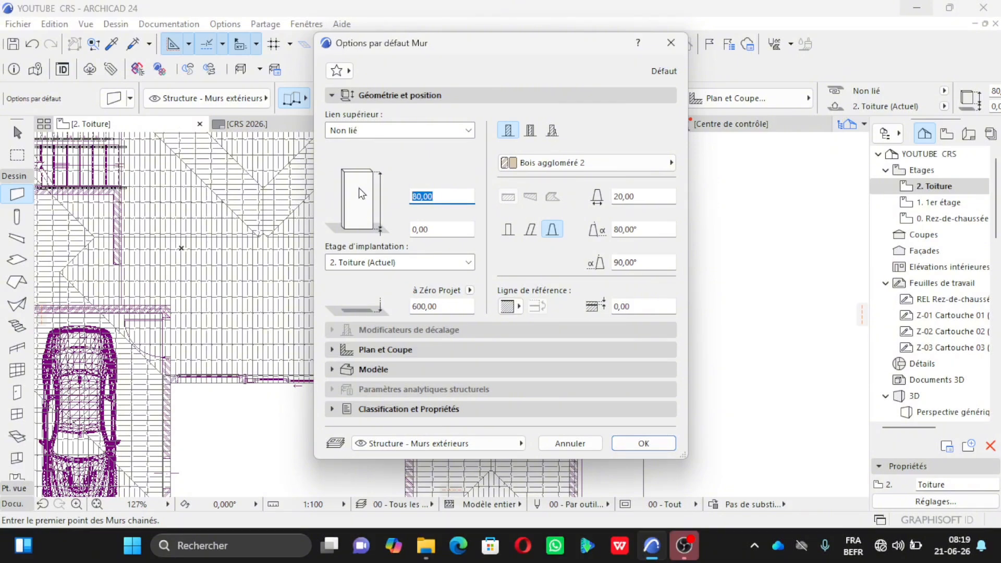
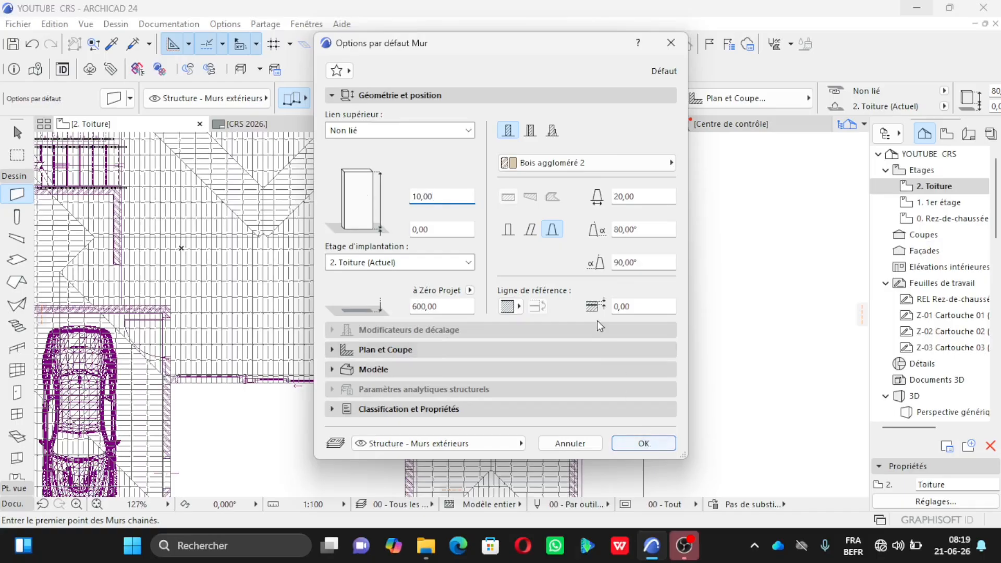
{"action": "left_click", "coordinate": [508, 230]}
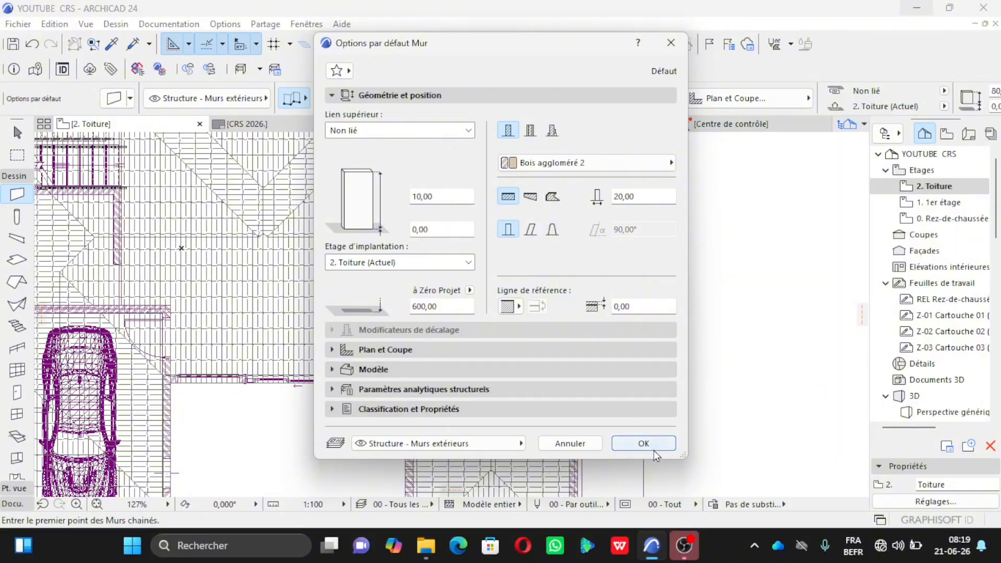
Accept the default wall settings, 10 high and 20 thick in Bois aggloméré 2, and set the reference line to Centre.
{"action": "left_click", "coordinate": [640, 444]}
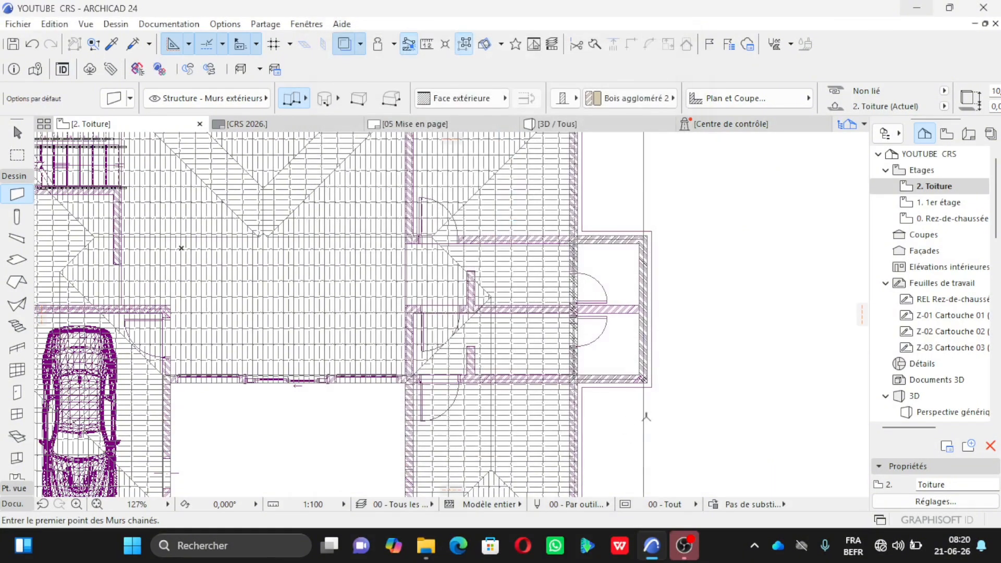
{"action": "scroll", "coordinate": [633, 374], "scroll_direction": "up", "scroll_amount": 6}
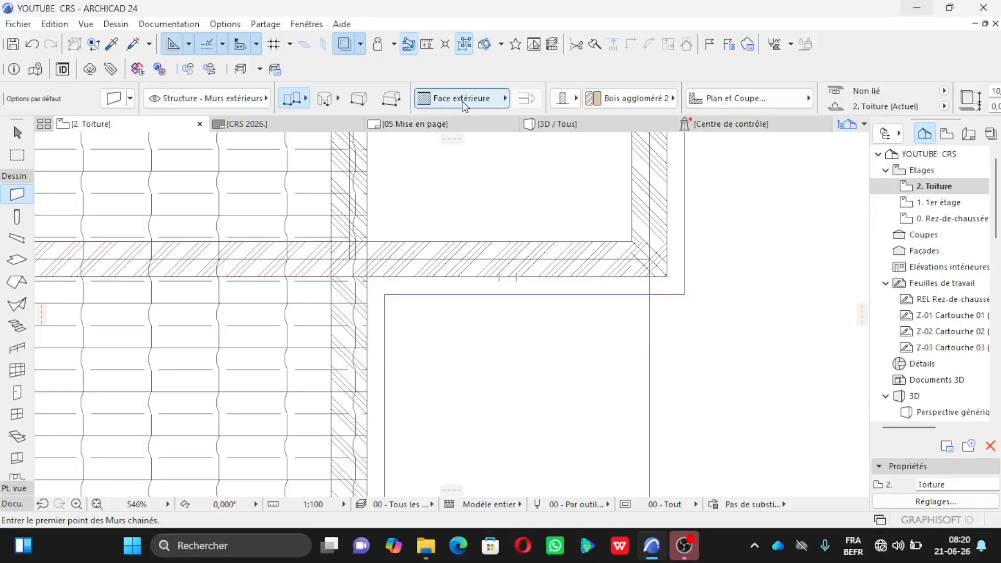
{"action": "left_click", "coordinate": [464, 104]}
{"action": "left_click", "coordinate": [529, 116]}
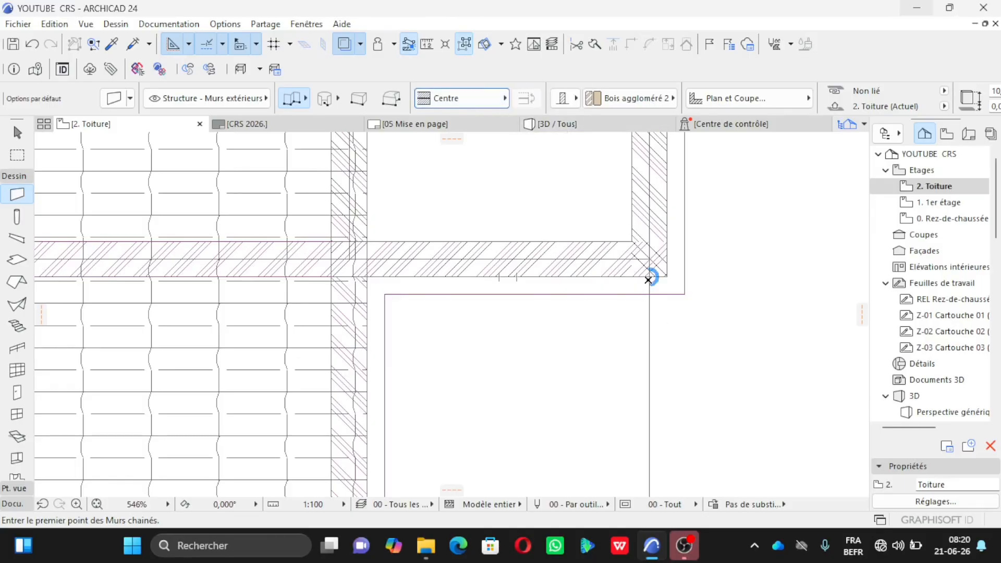
Try to draw chained walls along the small roof slab's outer edges, from the corner of the projecting block back to the main wall.
{"action": "left_click", "coordinate": [649, 277]}
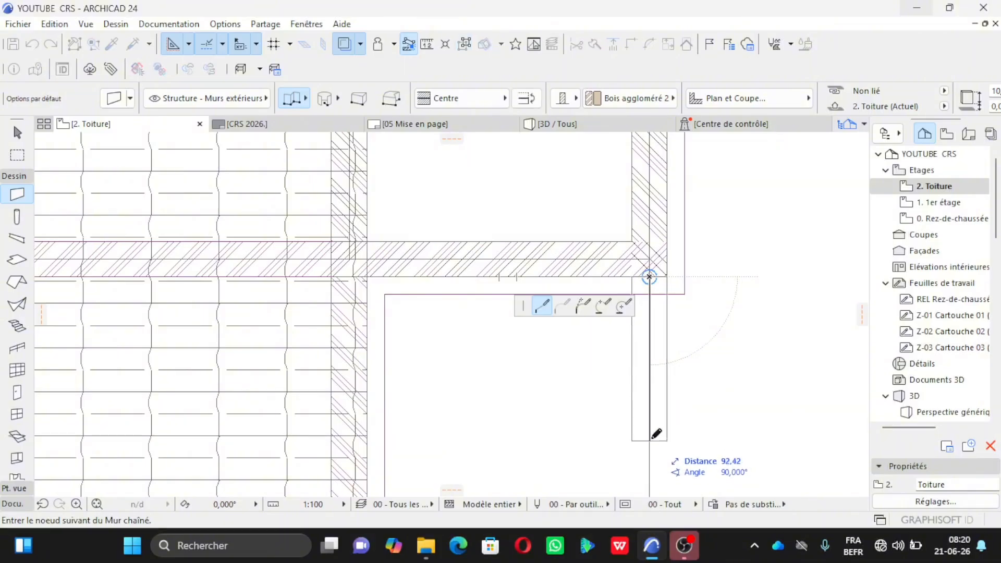
{"action": "scroll", "coordinate": [630, 261], "scroll_direction": "down", "scroll_amount": 3}
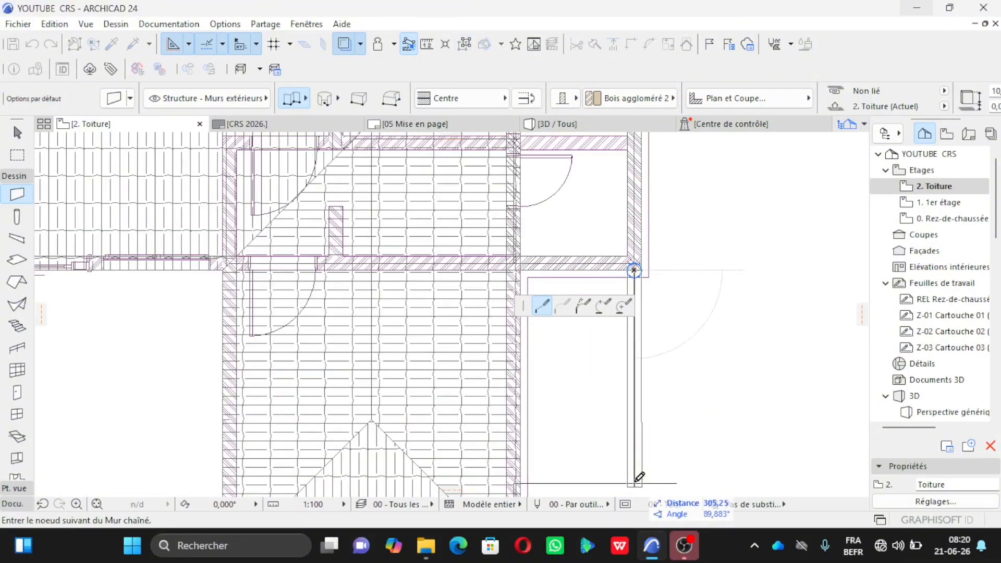
{"action": "scroll", "coordinate": [640, 475], "scroll_direction": "up", "scroll_amount": 3}
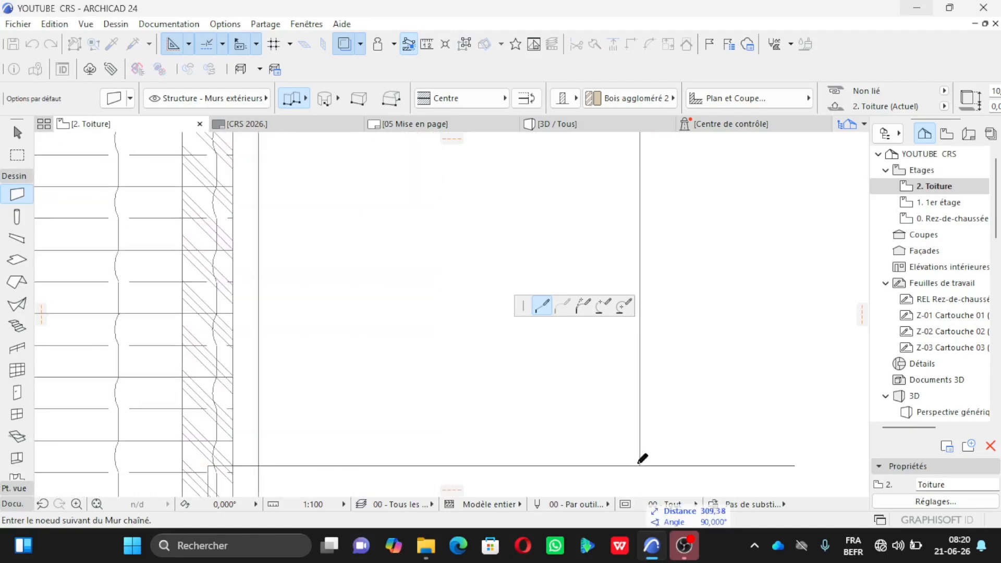
{"action": "left_click", "coordinate": [639, 464]}
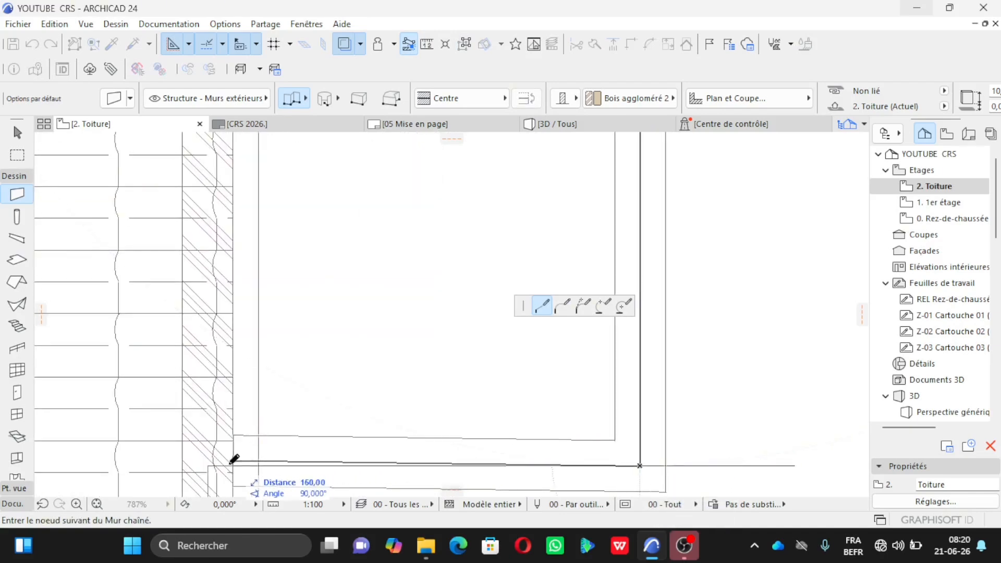
{"action": "left_click", "coordinate": [233, 465]}
{"action": "left_click", "coordinate": [233, 465]}
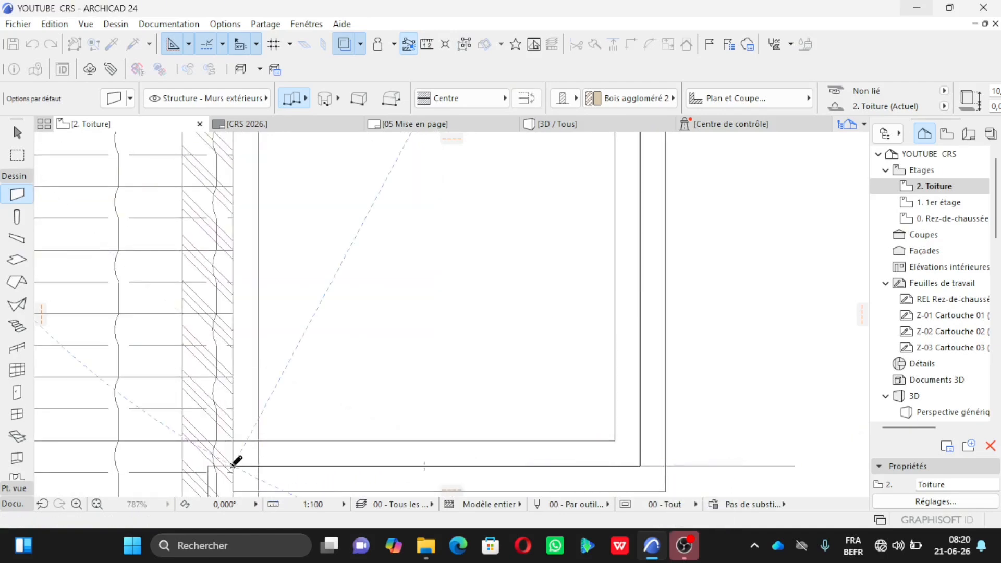
Examine in the 3D view how the new low walls meet the facade corner.
{"action": "left_click", "coordinate": [557, 123]}
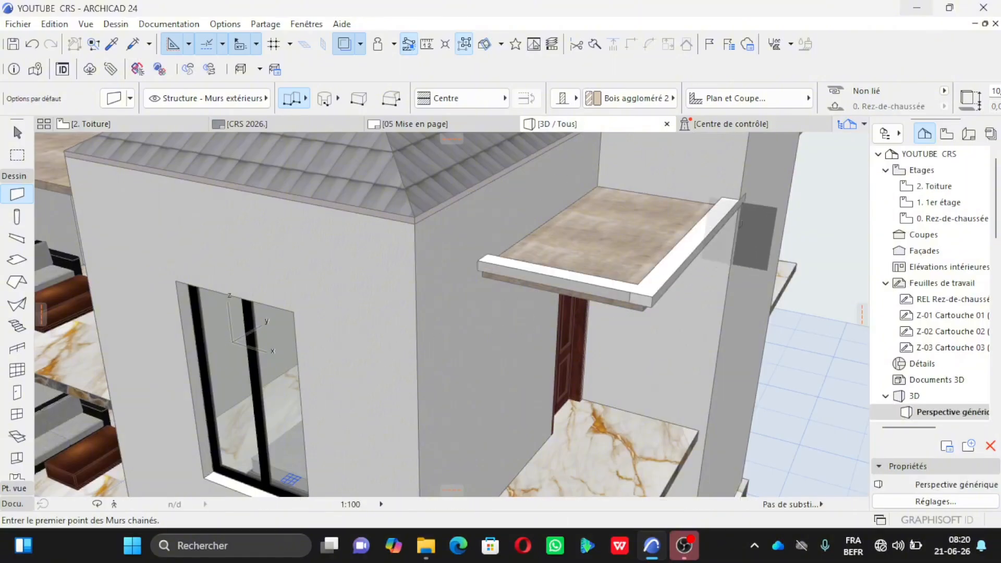
{"action": "scroll", "coordinate": [736, 201], "scroll_direction": "up", "scroll_amount": 6}
{"action": "scroll", "coordinate": [736, 201], "scroll_direction": "up", "scroll_amount": 2}
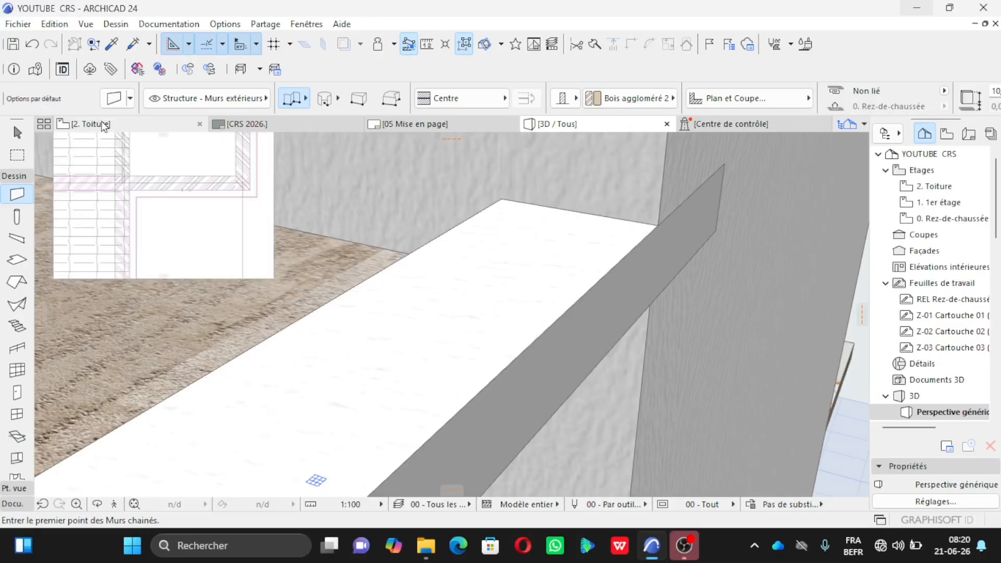
{"action": "scroll", "coordinate": [648, 317], "scroll_direction": "down", "scroll_amount": 1}
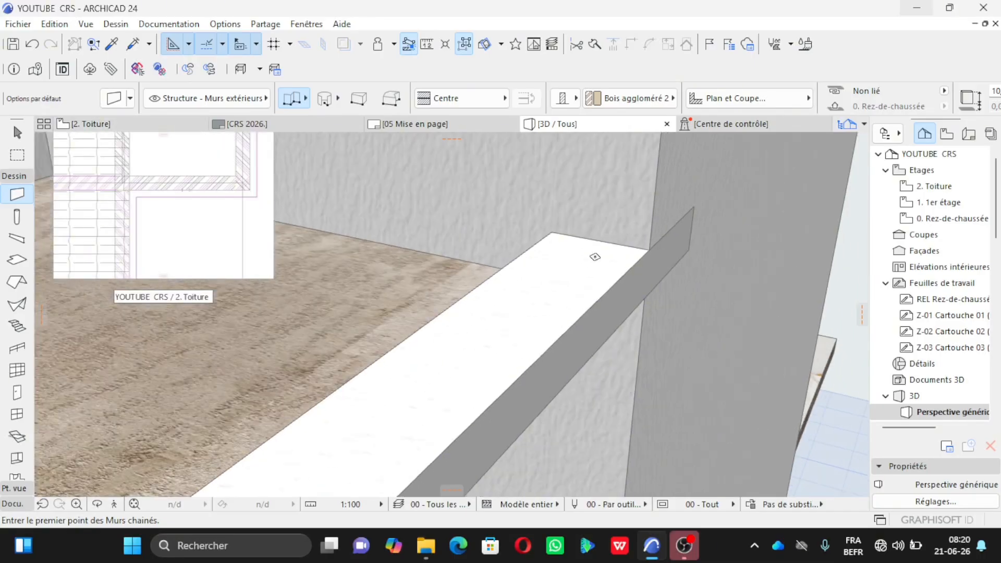
Return to the Toiture plan and undo the chained walls drawn on the centre reference line.
{"action": "left_click", "coordinate": [147, 127]}
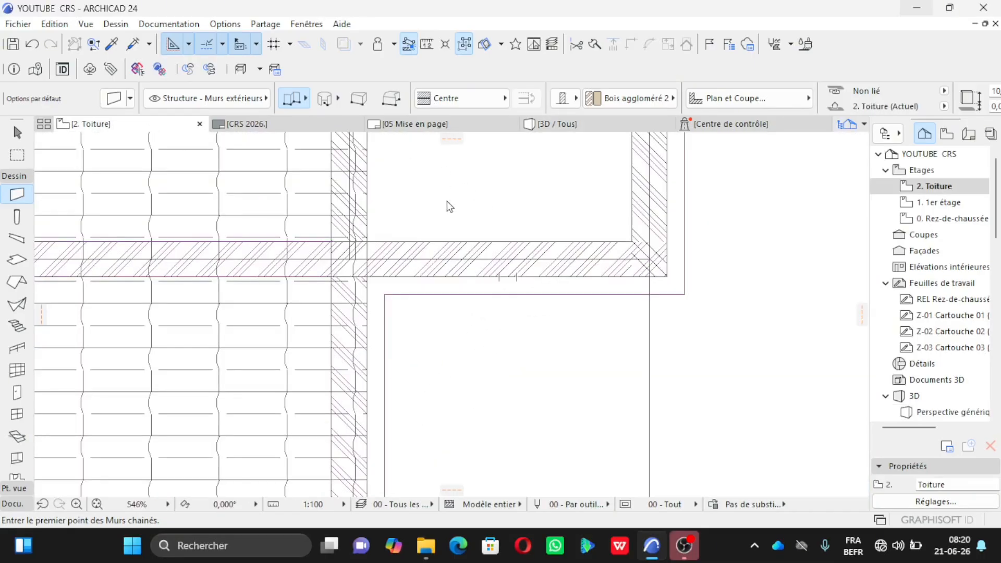
{"action": "left_click", "coordinate": [32, 45]}
{"action": "left_click", "coordinate": [33, 45]}
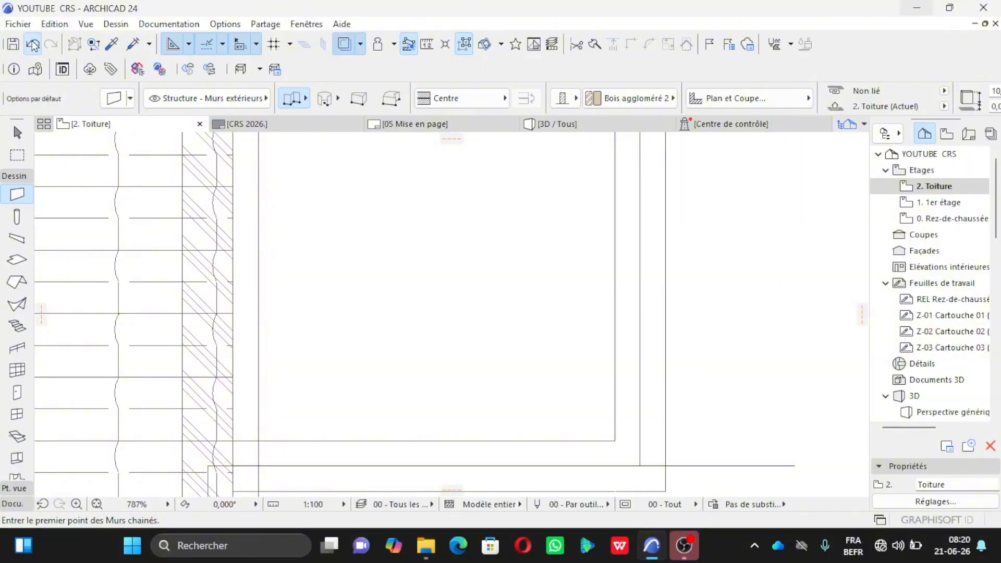
{"action": "scroll", "coordinate": [523, 384], "scroll_direction": "down", "scroll_amount": 5}
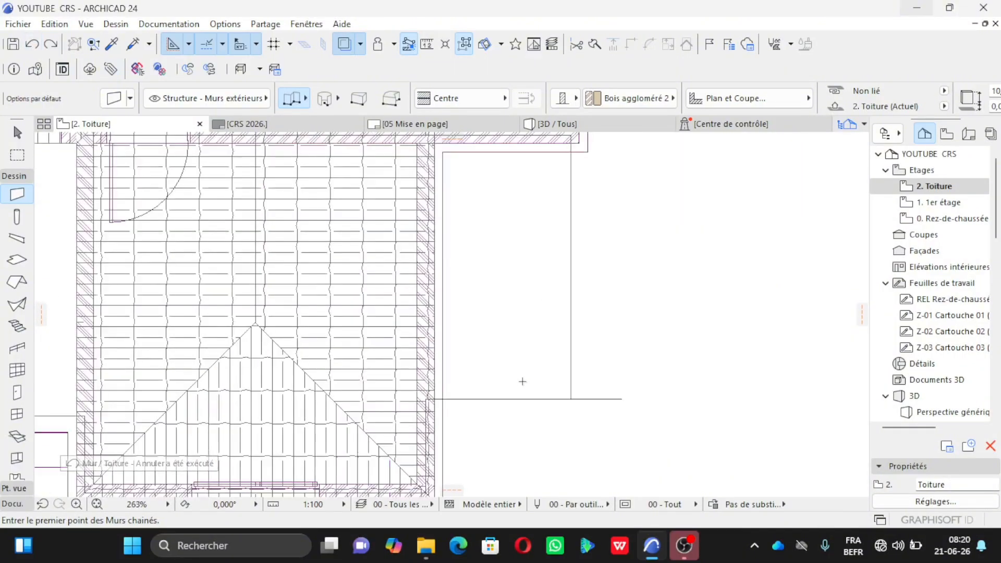
{"action": "scroll", "coordinate": [548, 262], "scroll_direction": "up", "scroll_amount": 8}
{"action": "scroll", "coordinate": [548, 261], "scroll_direction": "up", "scroll_amount": 1}
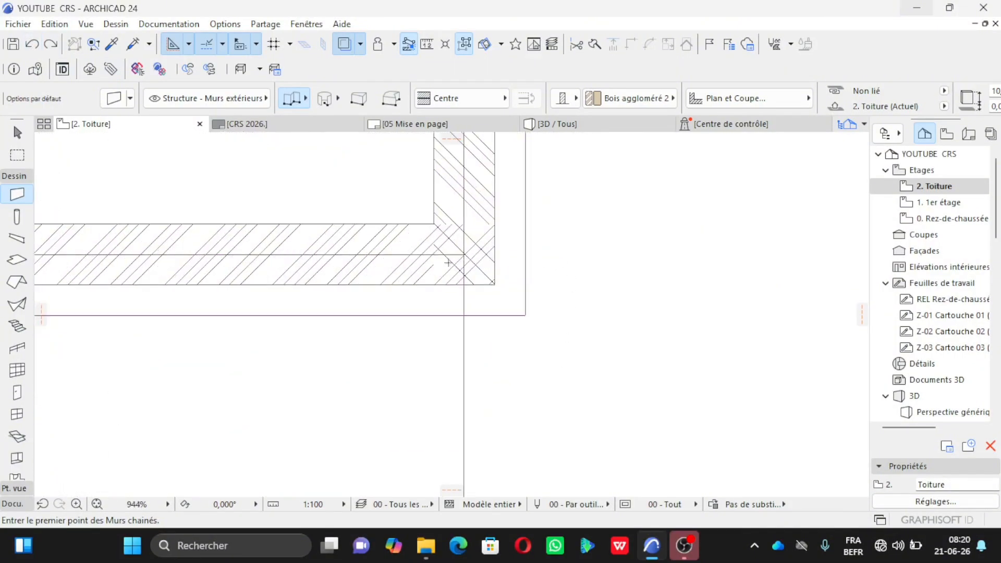
{"action": "scroll", "coordinate": [448, 262], "scroll_direction": "up", "scroll_amount": 4}
{"action": "scroll", "coordinate": [539, 315], "scroll_direction": "down", "scroll_amount": 5}
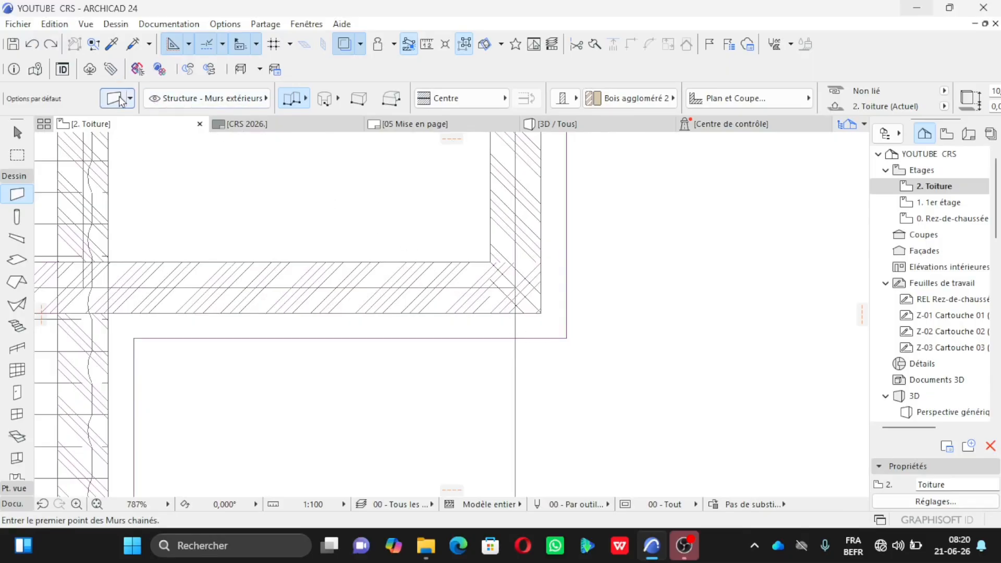
{"action": "left_click", "coordinate": [459, 103]}
{"action": "left_click", "coordinate": [552, 94]}
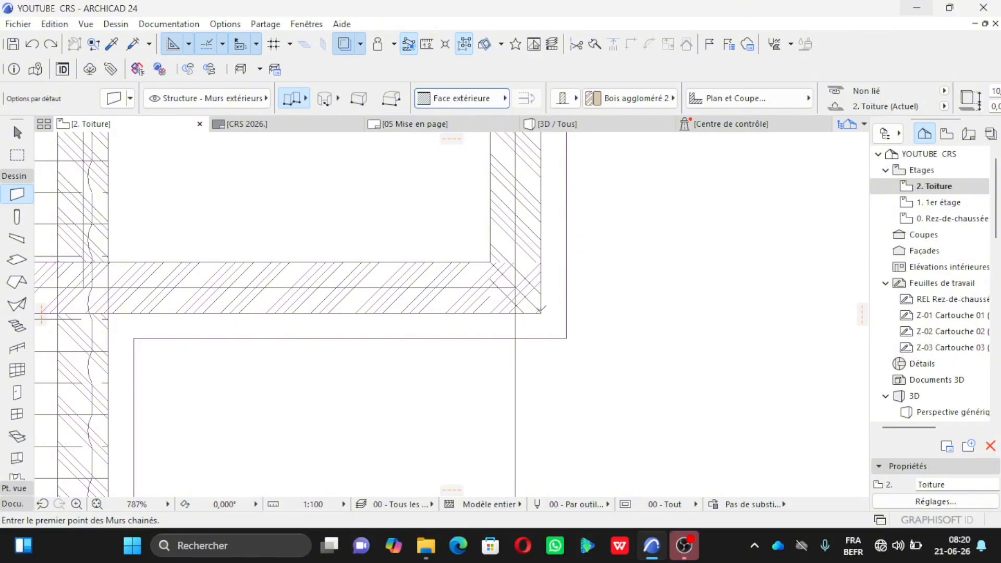
{"action": "left_click", "coordinate": [540, 311]}
{"action": "key", "text": "Escape"}
Set the wall reference line to Face intérieure and test the wall's placement at the projecting block's outer corner.
{"action": "left_click", "coordinate": [457, 100]}
{"action": "left_click", "coordinate": [552, 132]}
{"action": "left_click", "coordinate": [542, 312]}
{"action": "key", "text": "Escape"}
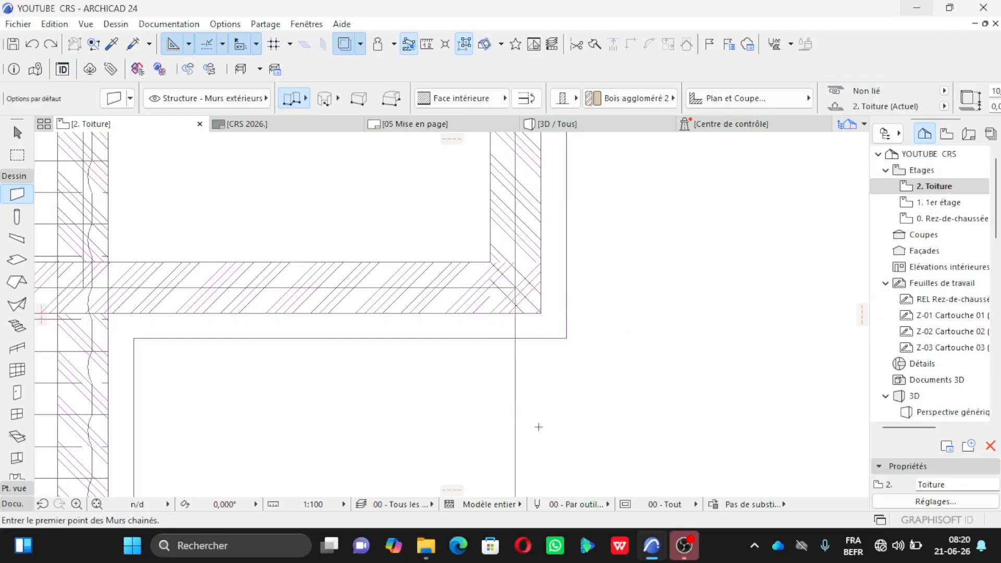
Draw chained walls from the projecting block's outer corner, about 300 down to the slab's front edge and across to the main wall.
{"action": "scroll", "coordinate": [571, 219], "scroll_direction": "down", "scroll_amount": 5}
{"action": "scroll", "coordinate": [558, 396], "scroll_direction": "down", "scroll_amount": 4}
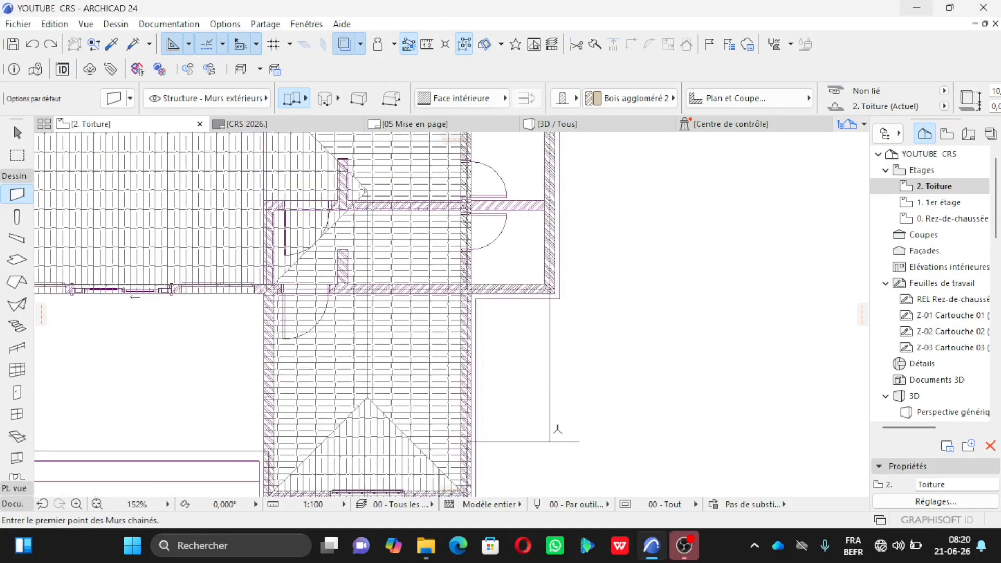
{"action": "scroll", "coordinate": [558, 449], "scroll_direction": "up", "scroll_amount": 3}
{"action": "scroll", "coordinate": [558, 450], "scroll_direction": "up", "scroll_amount": 3}
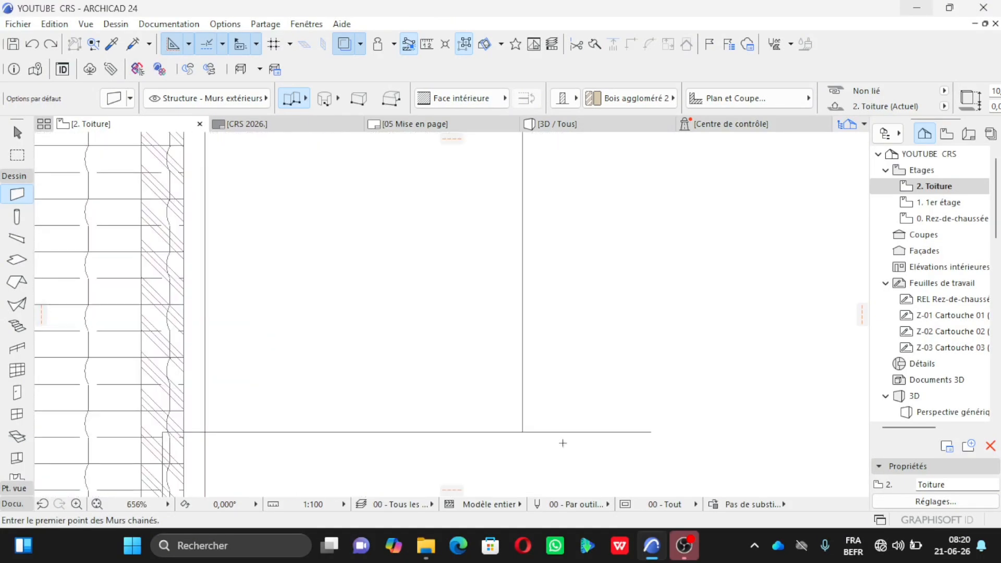
{"action": "scroll", "coordinate": [567, 429], "scroll_direction": "down", "scroll_amount": 6}
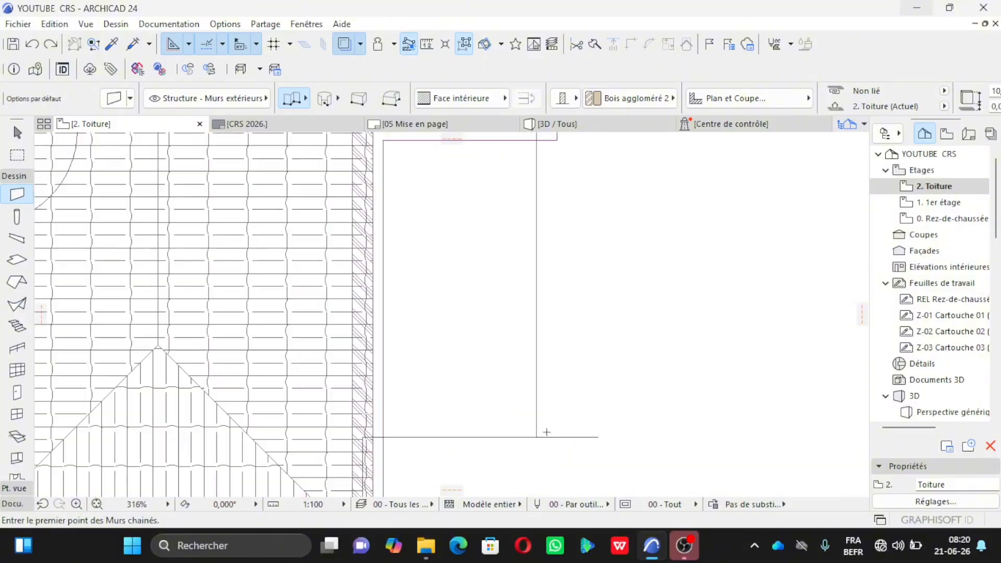
{"action": "scroll", "coordinate": [521, 392], "scroll_direction": "down", "scroll_amount": 1}
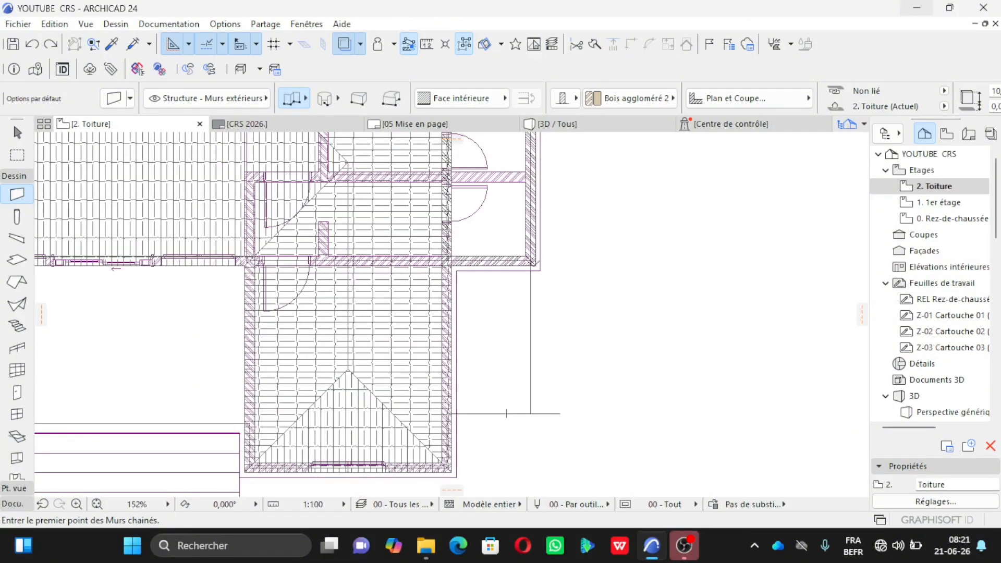
{"action": "left_click", "coordinate": [536, 266]}
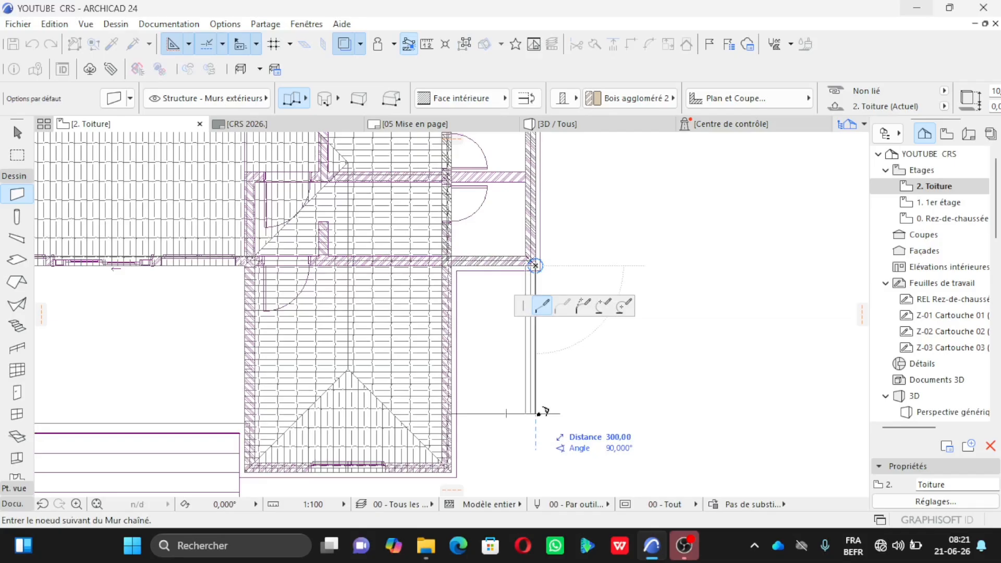
{"action": "scroll", "coordinate": [469, 409], "scroll_direction": "up", "scroll_amount": 4}
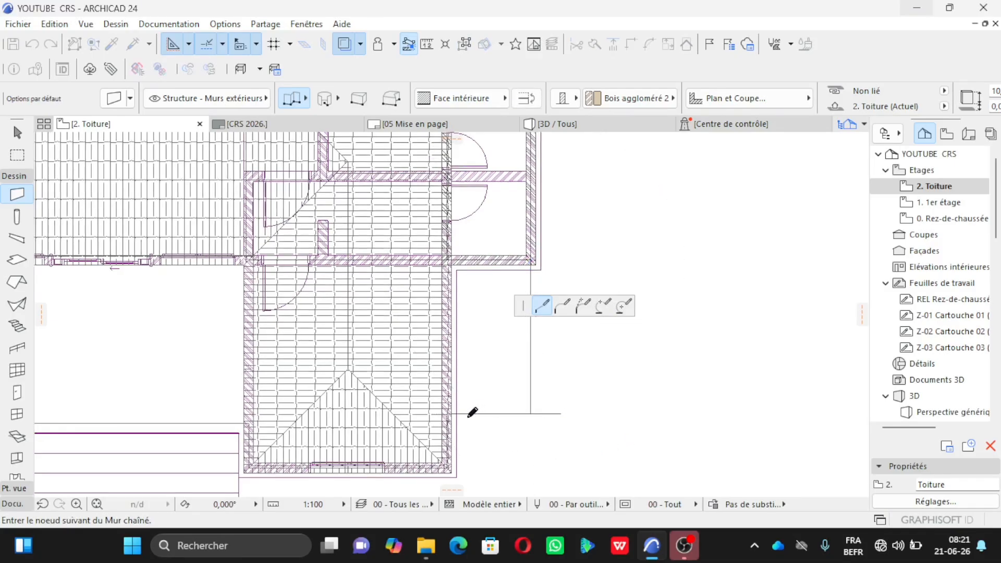
{"action": "double_click", "coordinate": [425, 400]}
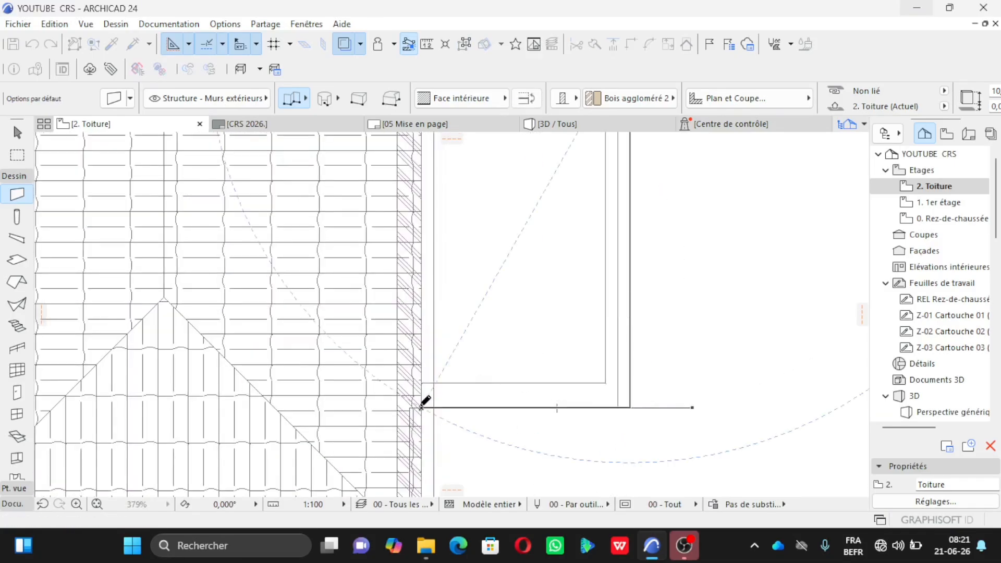
Move the horizontal low wall 10 outward, perpendicular to the slab's front edge.
{"action": "key", "text": "shift"}
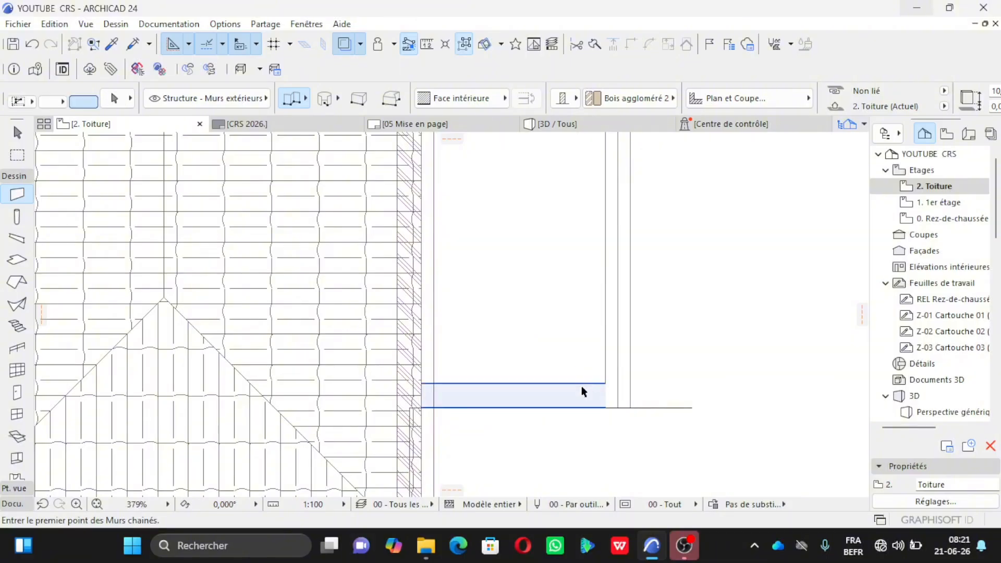
{"action": "left_click", "coordinate": [582, 393]}
{"action": "scroll", "coordinate": [646, 409], "scroll_direction": "up", "scroll_amount": 3}
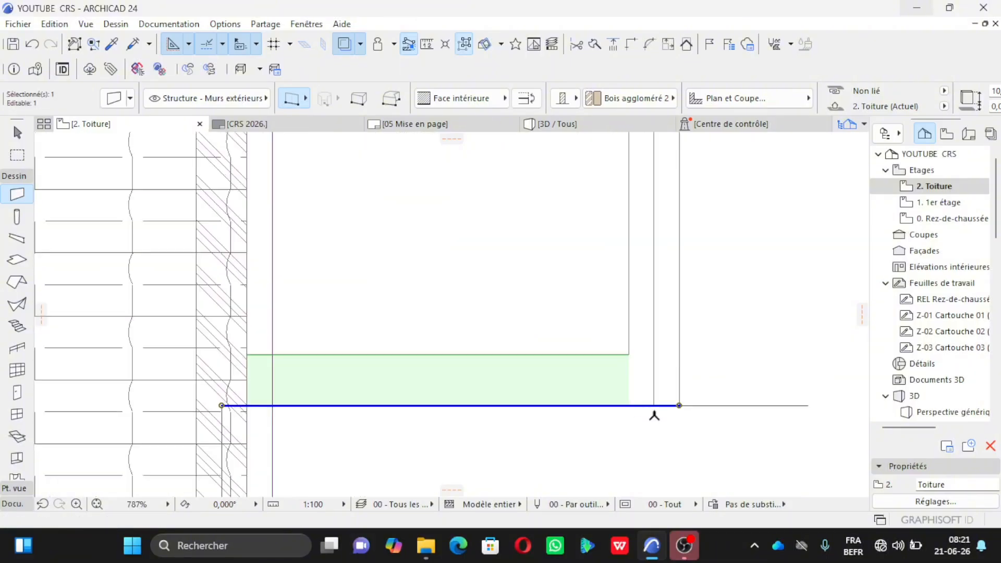
{"action": "left_click", "coordinate": [679, 404]}
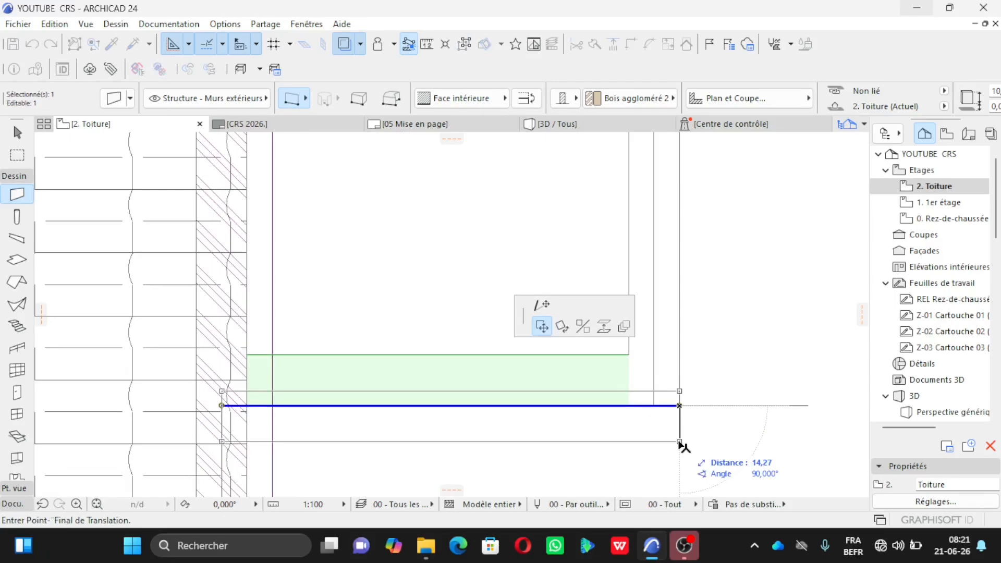
{"action": "type", "text": "10"}
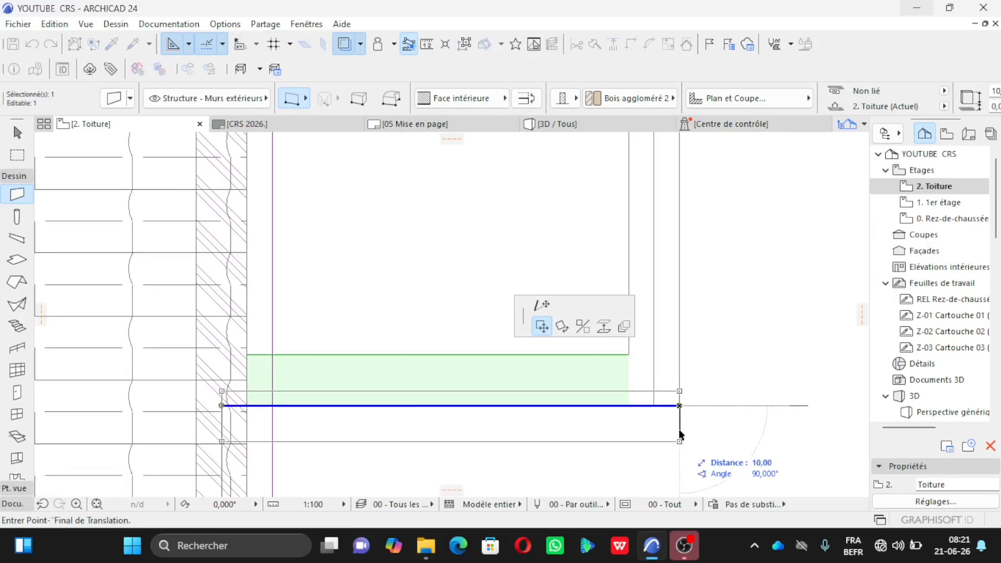
{"action": "key", "text": "Return"}
Intersect the moved wall with the vertical low wall to close their corner.
{"action": "left_click", "coordinate": [659, 298], "text": "shift"}
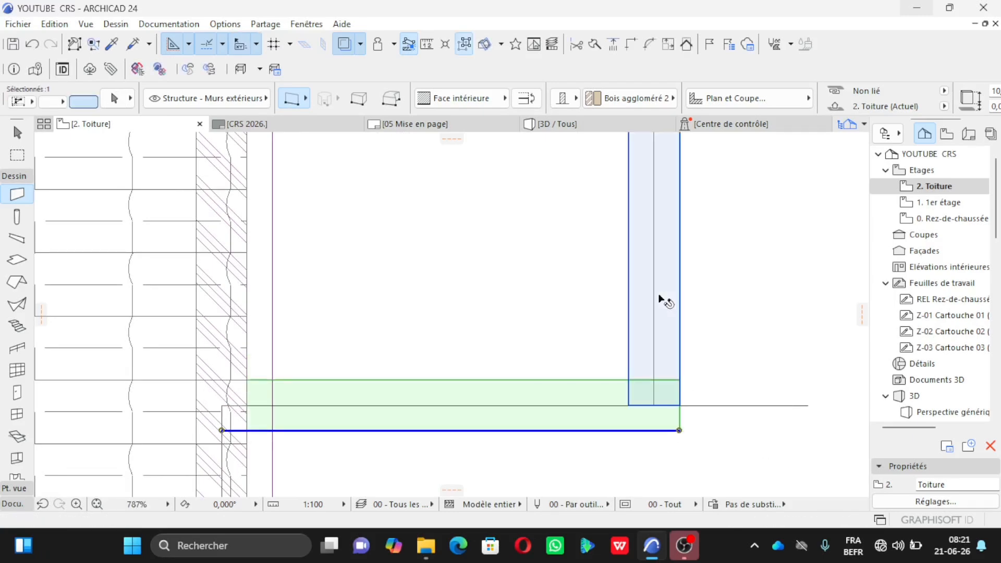
{"action": "left_click", "coordinate": [630, 46]}
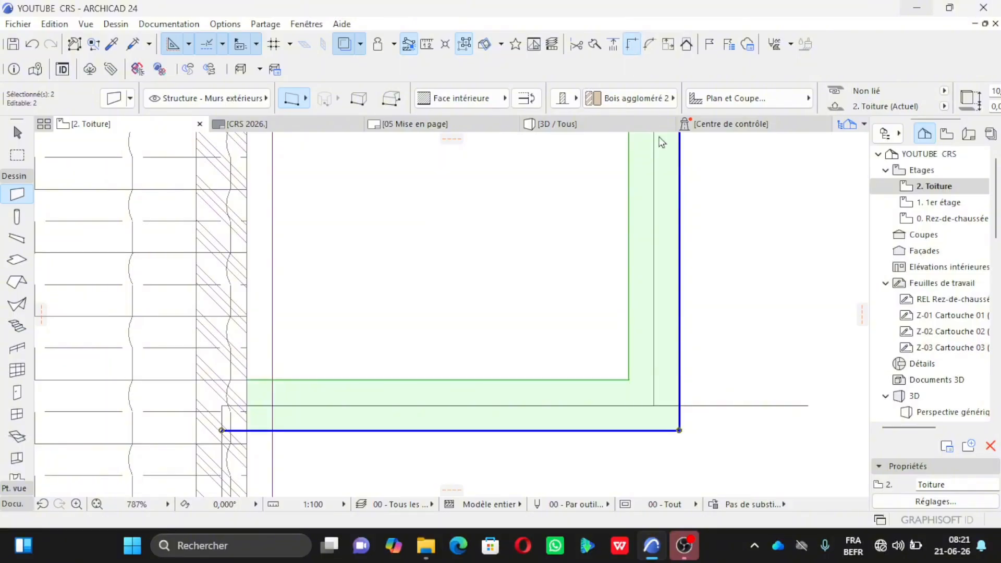
{"action": "key", "text": "Escape"}
Examine the low walls in the 3D view, at the facade junction and around the slab's front corner.
{"action": "left_click", "coordinate": [571, 125]}
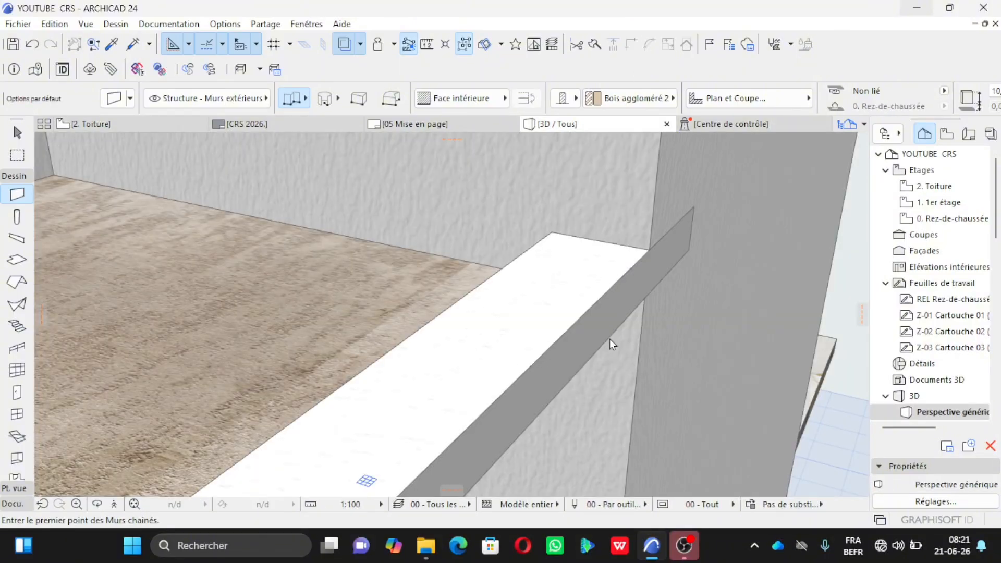
{"action": "scroll", "coordinate": [652, 253], "scroll_direction": "up", "scroll_amount": 6}
{"action": "middle_click_drag", "start_coordinate": [660, 244], "coordinate": [613, 280], "text": "shift"}
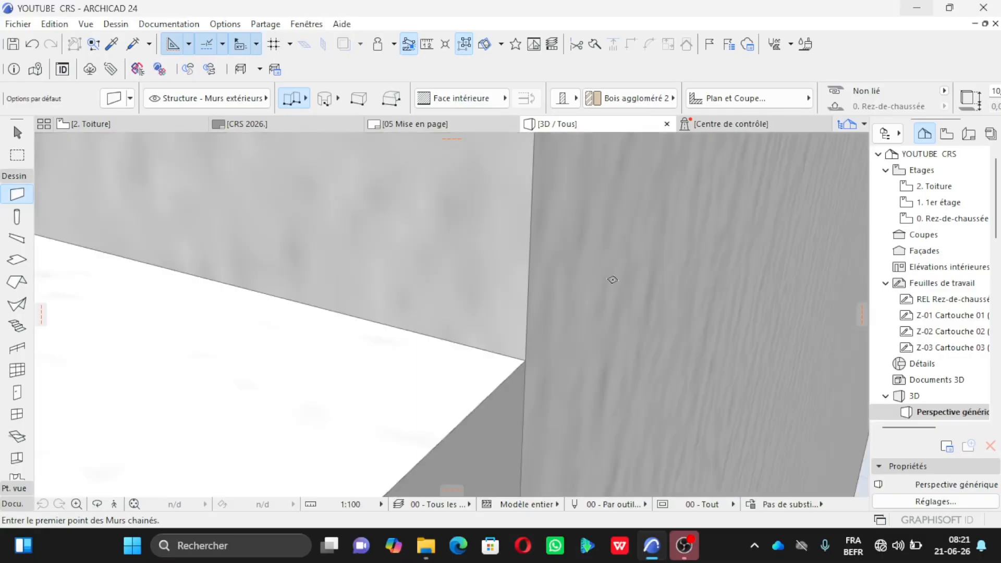
{"action": "scroll", "coordinate": [552, 297], "scroll_direction": "down", "scroll_amount": 5}
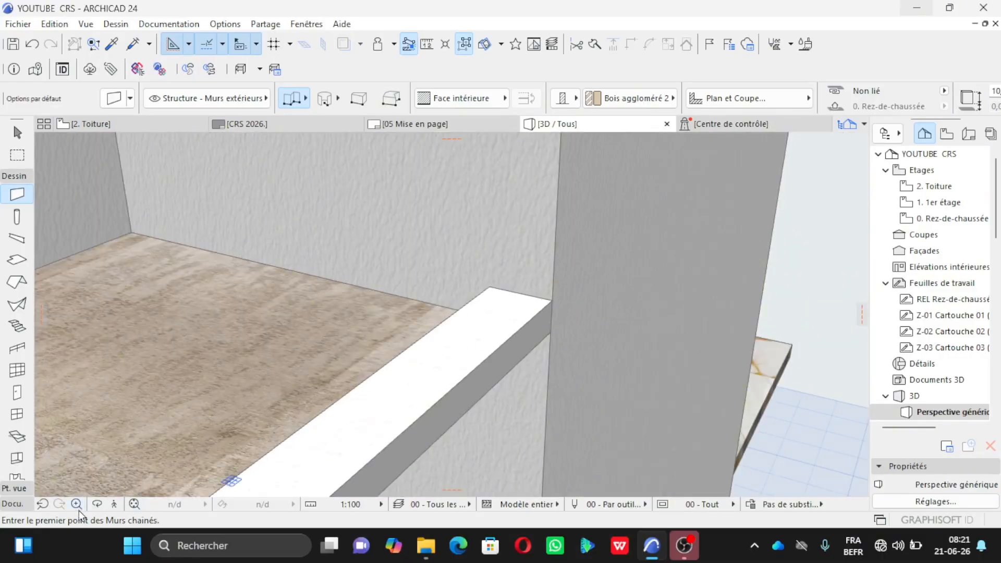
{"action": "left_click", "coordinate": [97, 504]}
{"action": "left_click_drag", "start_coordinate": [532, 358], "coordinate": [437, 329]}
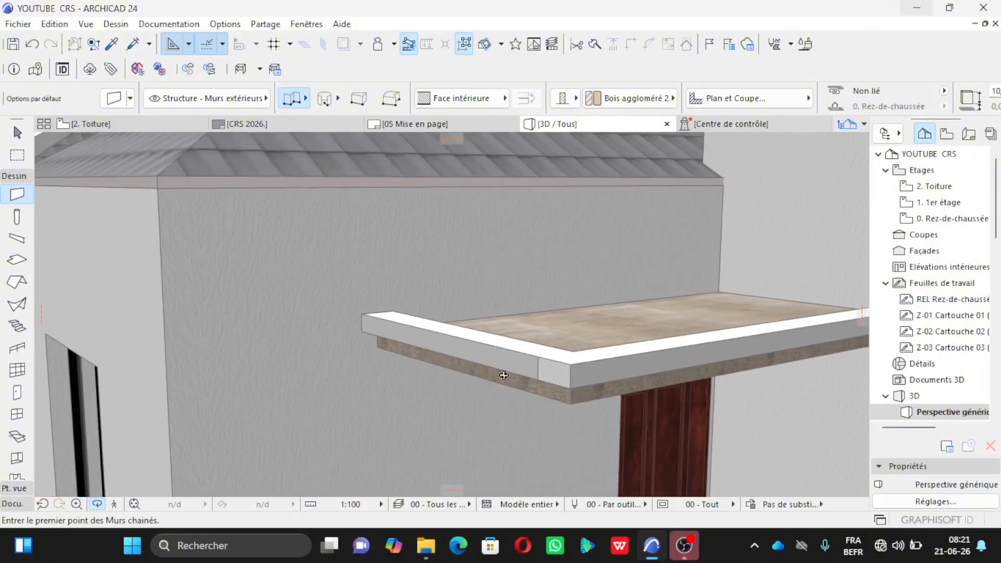
Copy both low walls of the roof slab 10 straight down, so the copies sit directly beneath the originals.
{"action": "left_click_drag", "start_coordinate": [504, 375], "coordinate": [417, 352]}
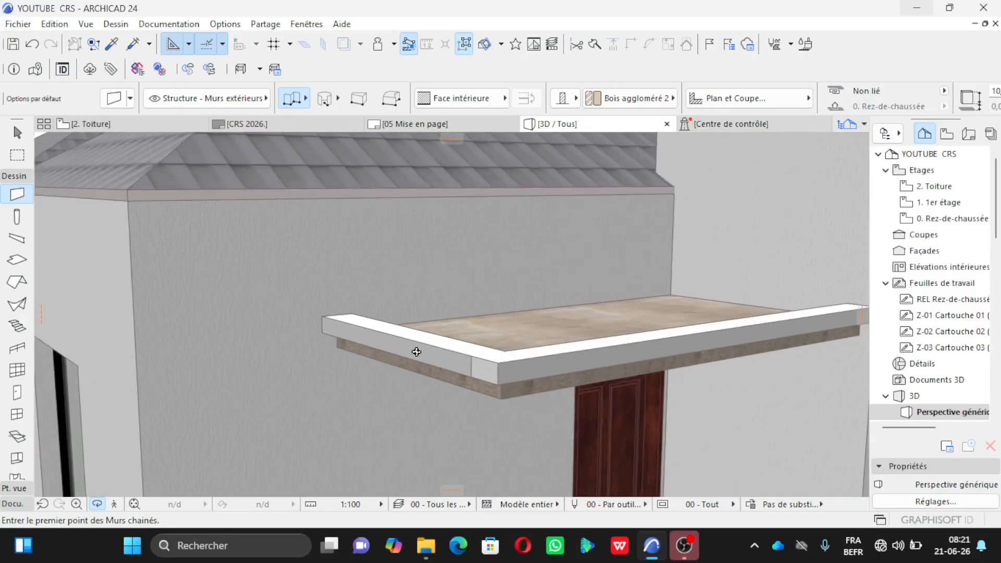
{"action": "key", "text": "Escape"}
{"action": "key", "text": "Escape"}
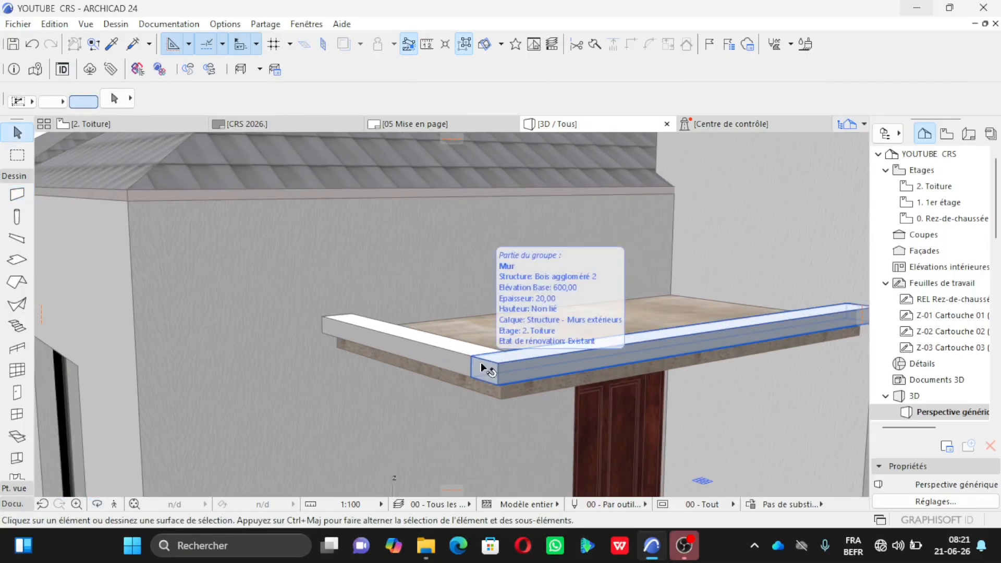
{"action": "left_click", "coordinate": [483, 368]}
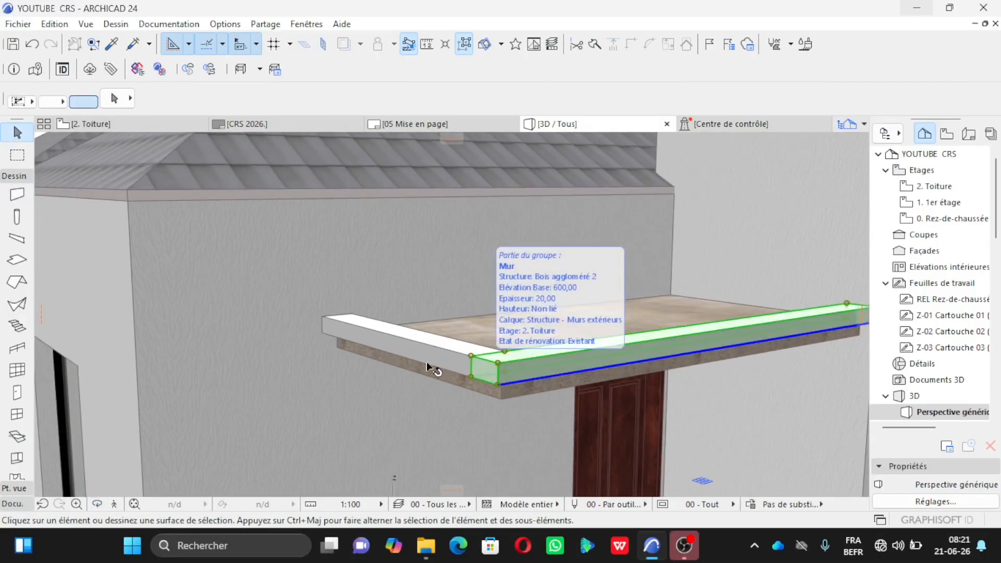
{"action": "left_click", "coordinate": [409, 342], "text": "shift"}
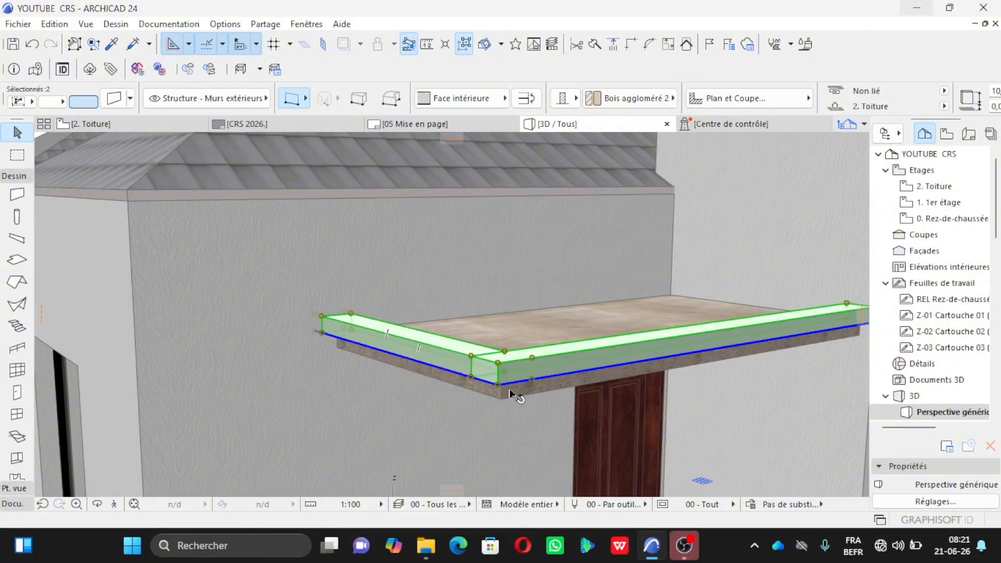
{"action": "scroll", "coordinate": [496, 394], "scroll_direction": "up", "scroll_amount": 3}
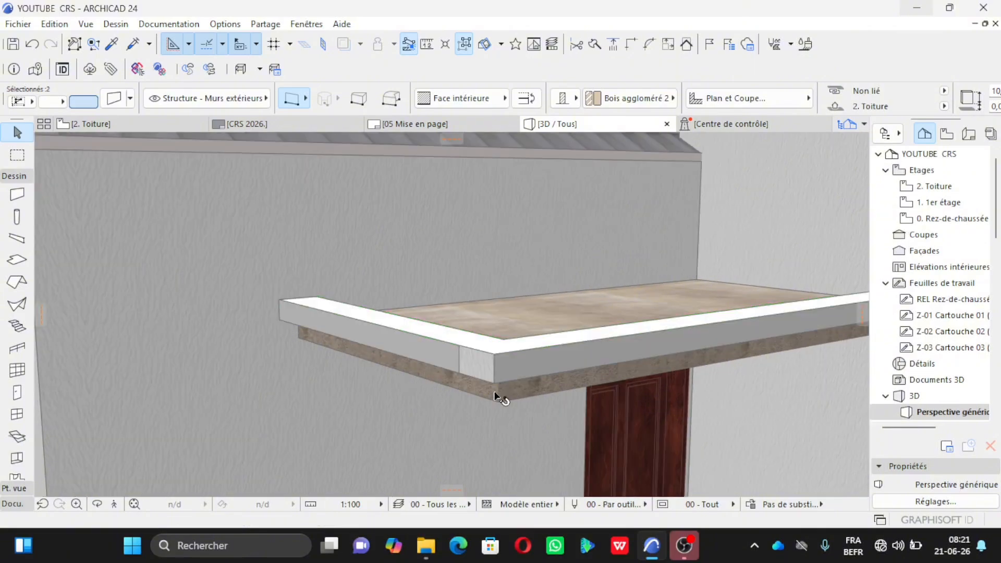
{"action": "left_click", "coordinate": [493, 349]}
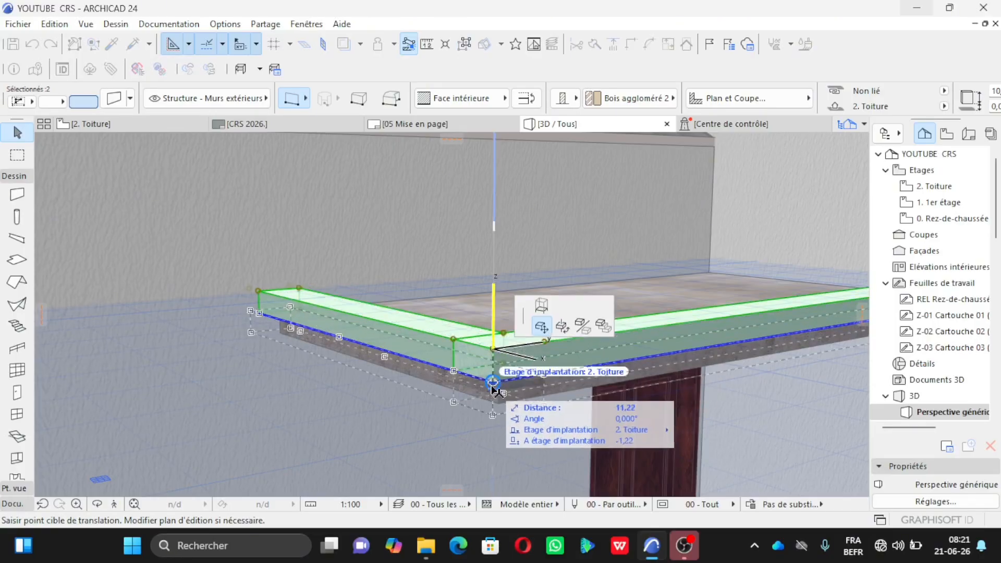
{"action": "scroll", "coordinate": [492, 385], "scroll_direction": "up", "scroll_amount": 3}
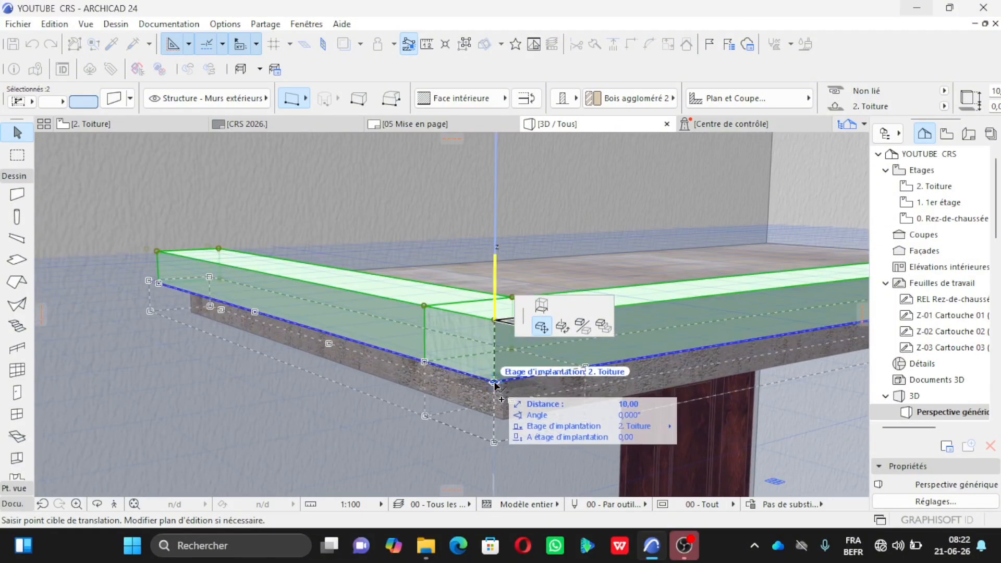
{"action": "left_click", "coordinate": [494, 385]}
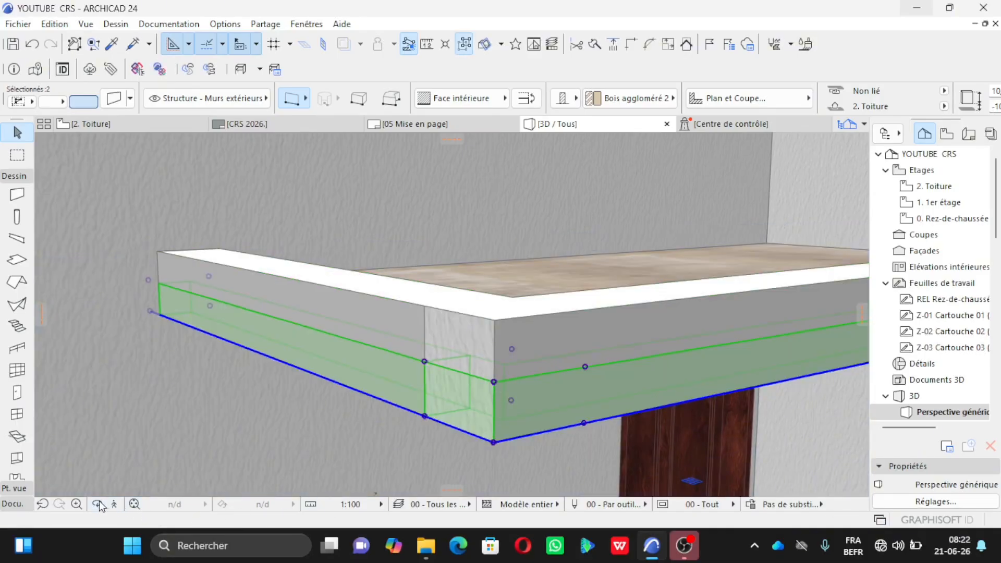
Set the two lower wall copies around the roof slab to a height of 15 and a base offset of -15.
{"action": "left_click", "coordinate": [98, 503]}
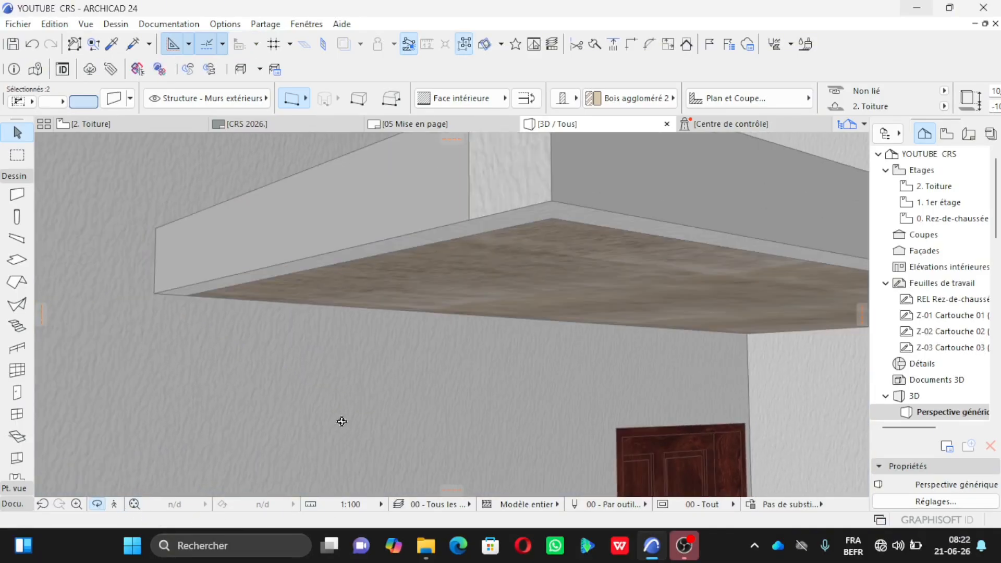
{"action": "left_click_drag", "start_coordinate": [342, 421], "coordinate": [296, 427]}
{"action": "key", "text": "Escape"}
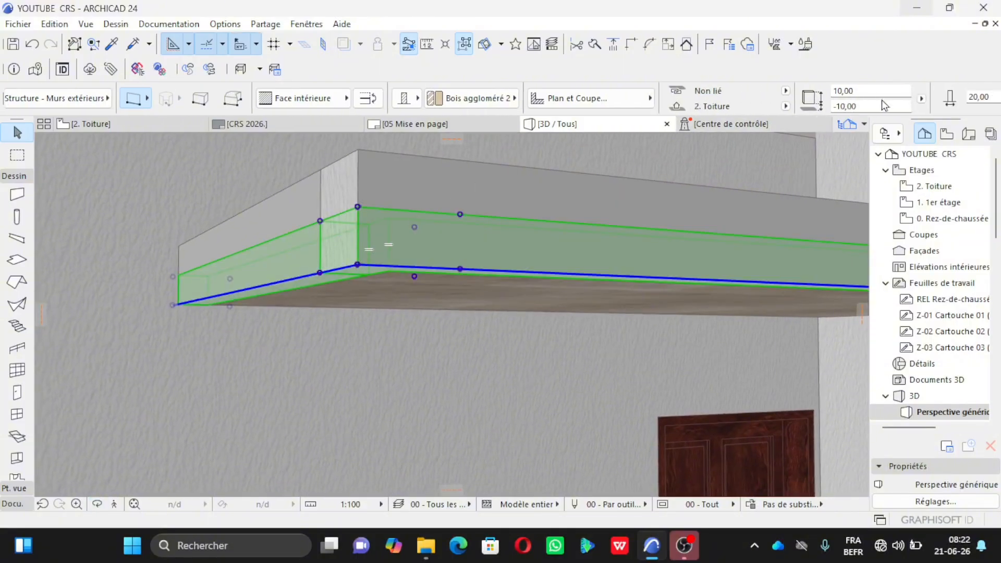
{"action": "left_click", "coordinate": [872, 89]}
{"action": "type", "text": "15"}
{"action": "left_click", "coordinate": [869, 107]}
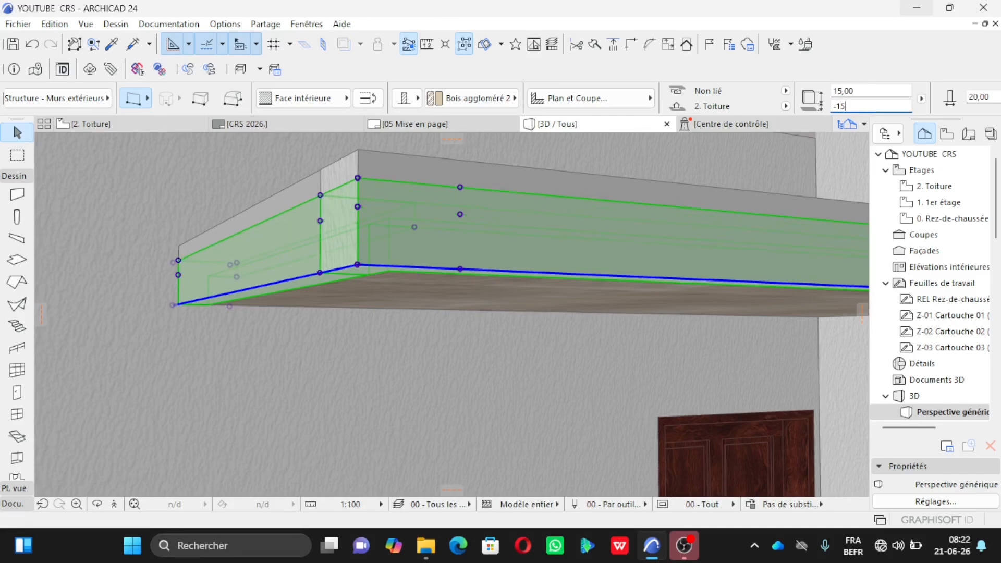
{"action": "key", "text": "Return"}
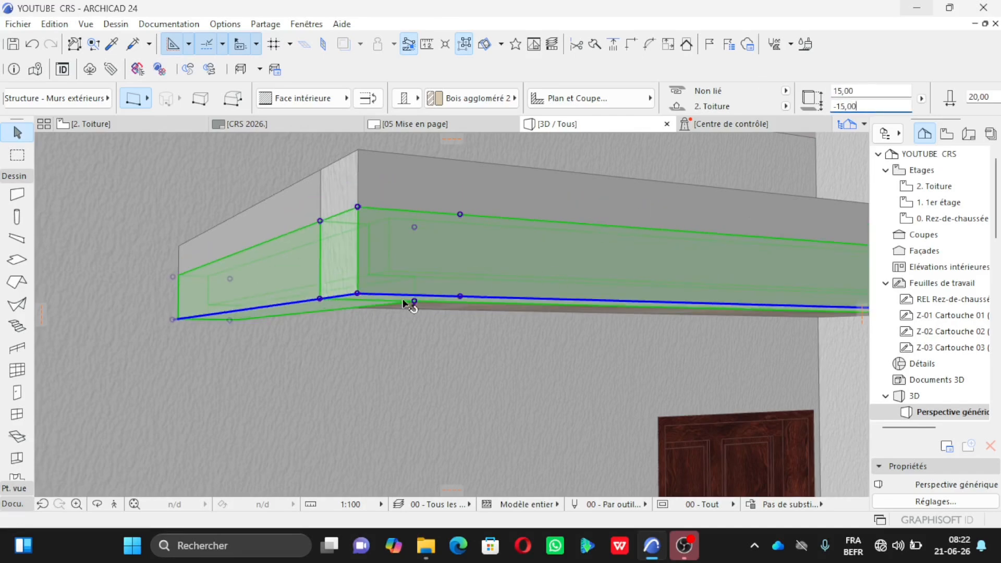
Examine the stacked edge walls in 3D from beneath the roof slab, from the facade and above the balcony.
{"action": "left_click", "coordinate": [97, 504]}
{"action": "left_click_drag", "start_coordinate": [234, 409], "coordinate": [787, 383]}
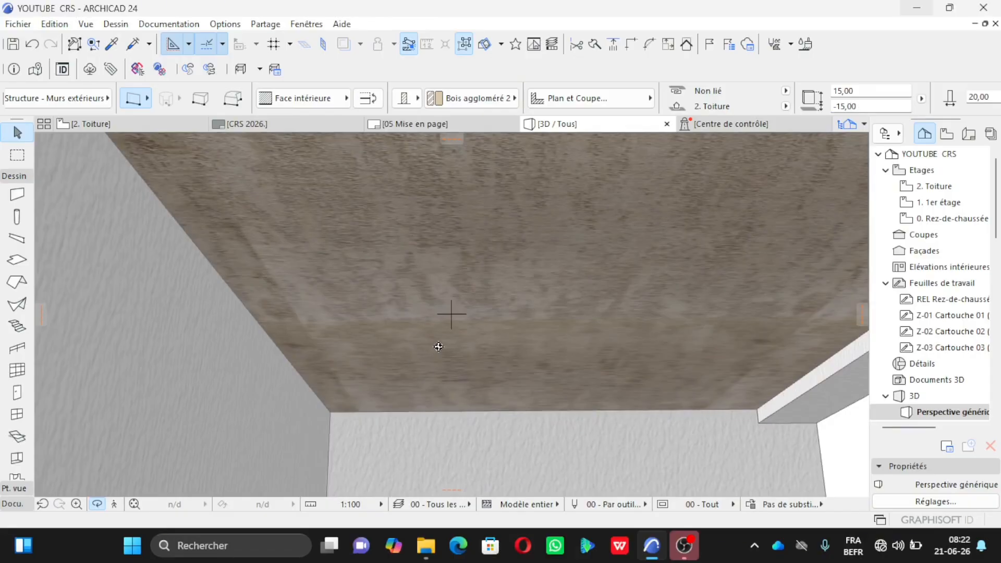
{"action": "scroll", "coordinate": [374, 381], "scroll_direction": "down", "scroll_amount": 6}
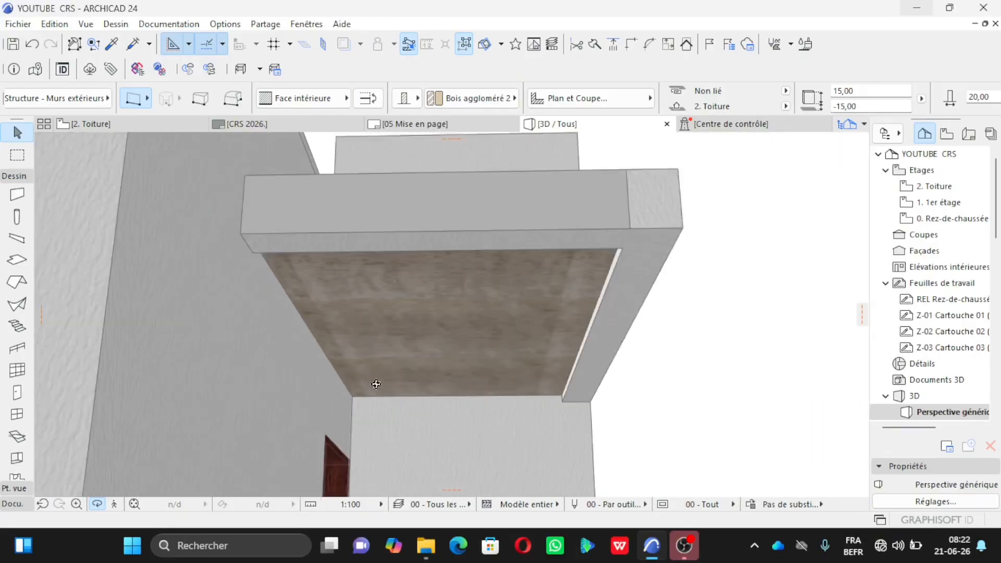
{"action": "left_click_drag", "start_coordinate": [447, 369], "coordinate": [295, 408]}
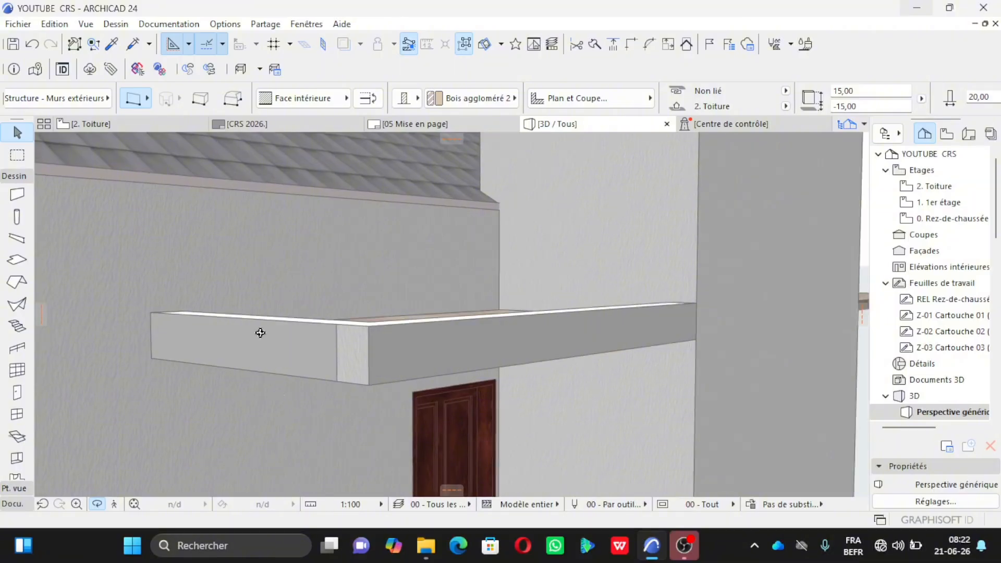
{"action": "scroll", "coordinate": [264, 283], "scroll_direction": "down", "scroll_amount": 4}
{"action": "scroll", "coordinate": [386, 301], "scroll_direction": "down", "scroll_amount": 5}
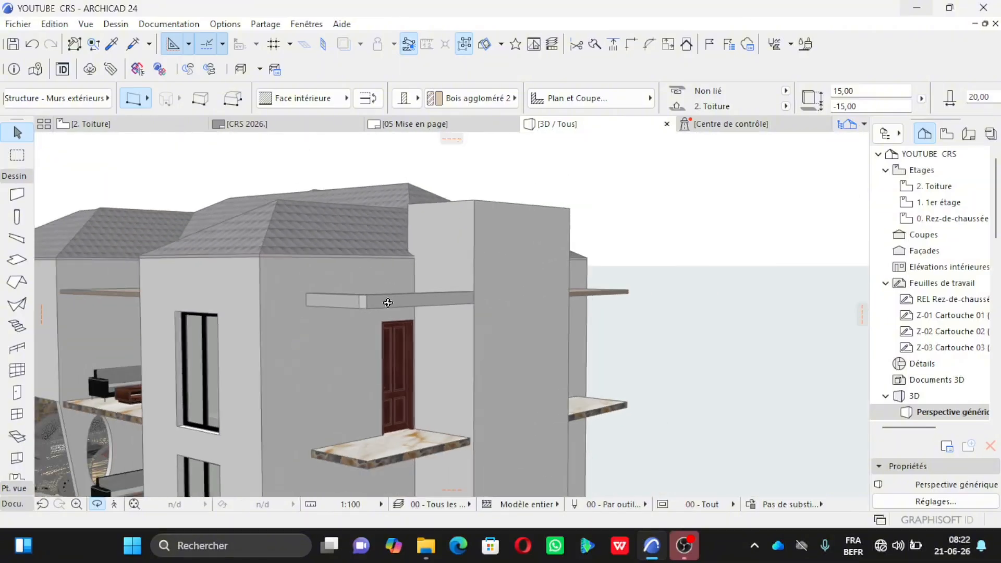
{"action": "scroll", "coordinate": [378, 343], "scroll_direction": "up", "scroll_amount": 4}
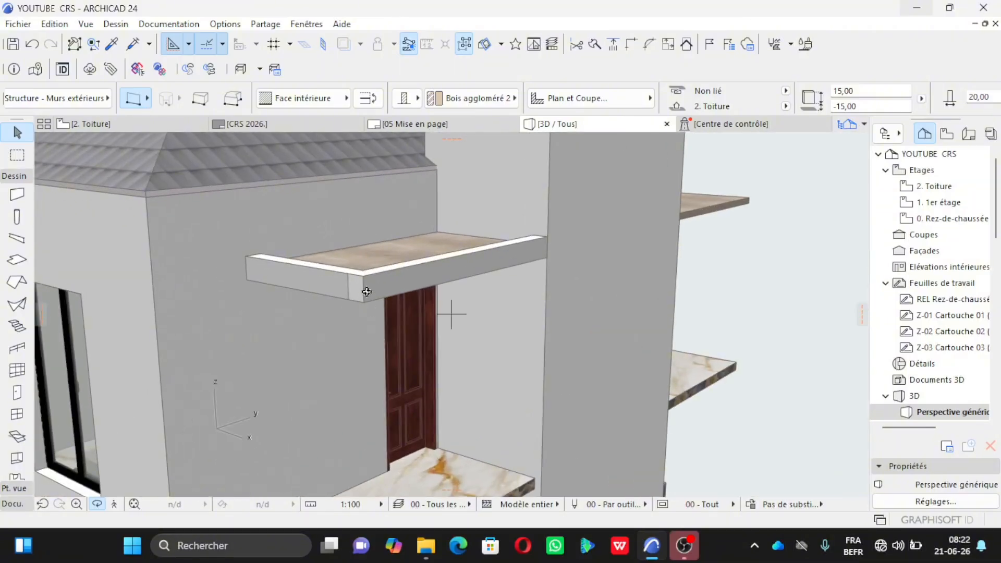
{"action": "scroll", "coordinate": [360, 266], "scroll_direction": "down", "scroll_amount": 5}
{"action": "left_click_drag", "start_coordinate": [361, 266], "coordinate": [354, 307]}
{"action": "left_click_drag", "start_coordinate": [354, 377], "coordinate": [368, 428]}
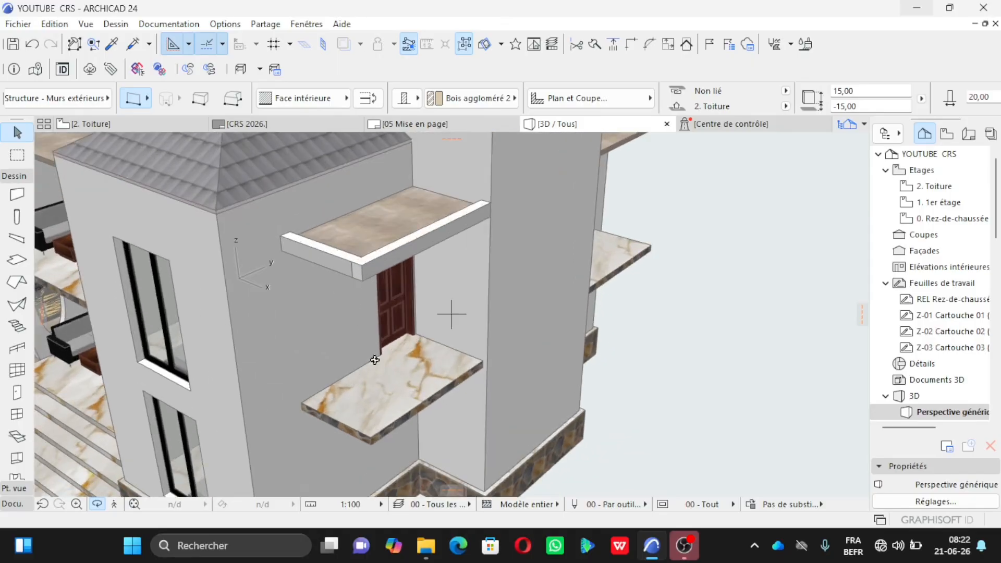
Copy all four edge walls of the roof slab 300 straight down to the balcony slab on the 1er étage level.
{"action": "key", "text": "Escape"}
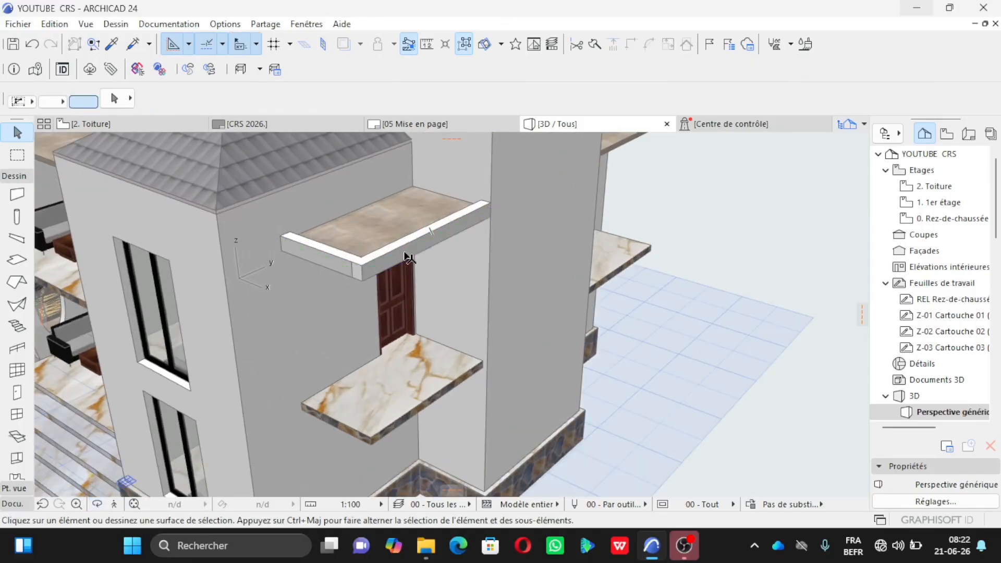
{"action": "left_click", "coordinate": [405, 261]}
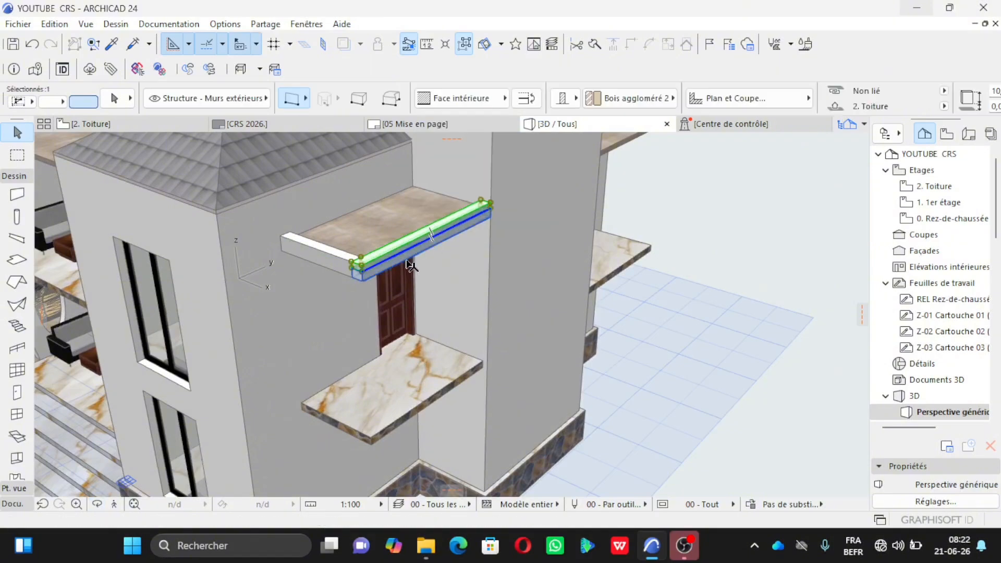
{"action": "left_click", "coordinate": [342, 267], "text": "shift"}
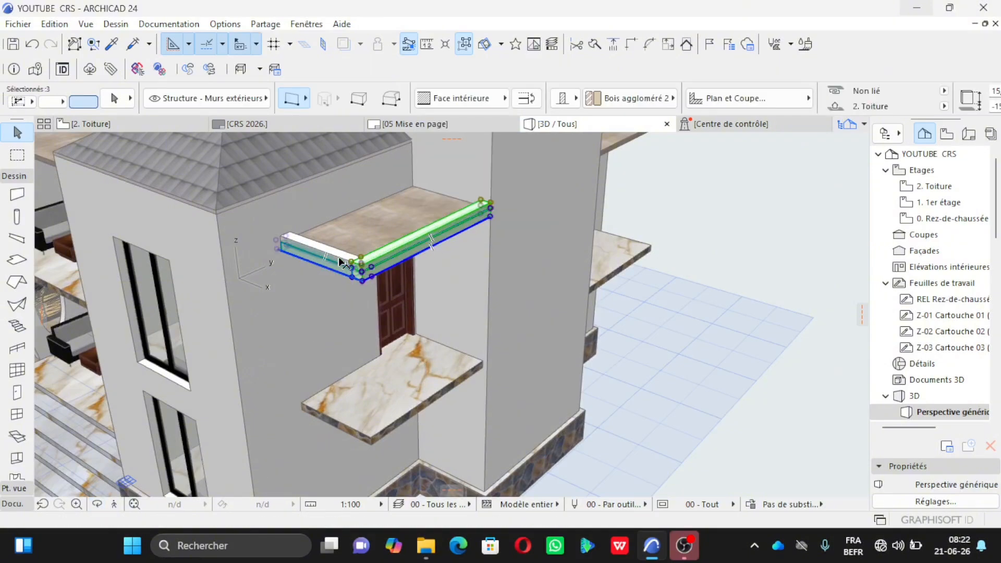
{"action": "left_click", "coordinate": [340, 256], "text": "shift"}
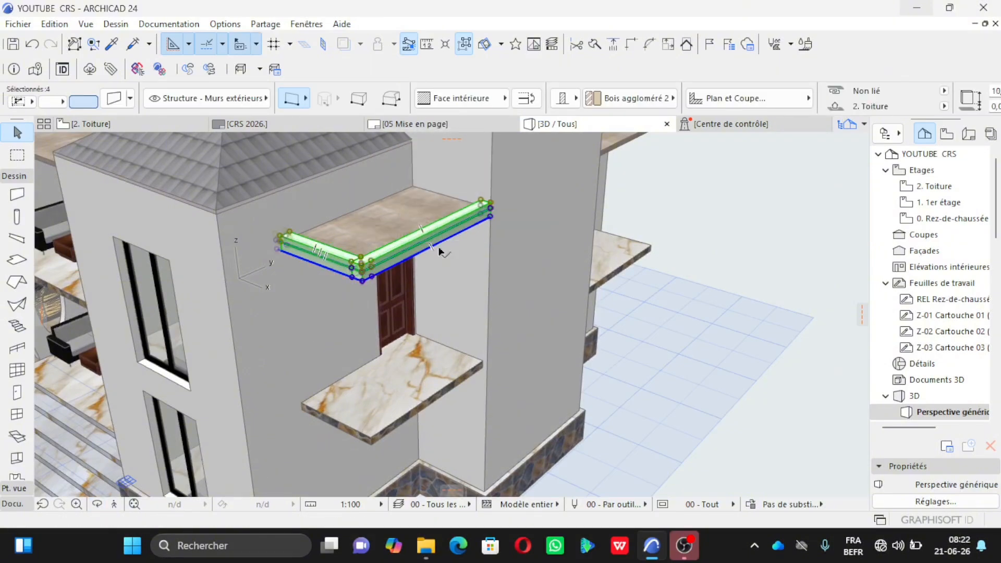
{"action": "scroll", "coordinate": [484, 201], "scroll_direction": "up", "scroll_amount": 1}
{"action": "scroll", "coordinate": [484, 204], "scroll_direction": "up", "scroll_amount": 4}
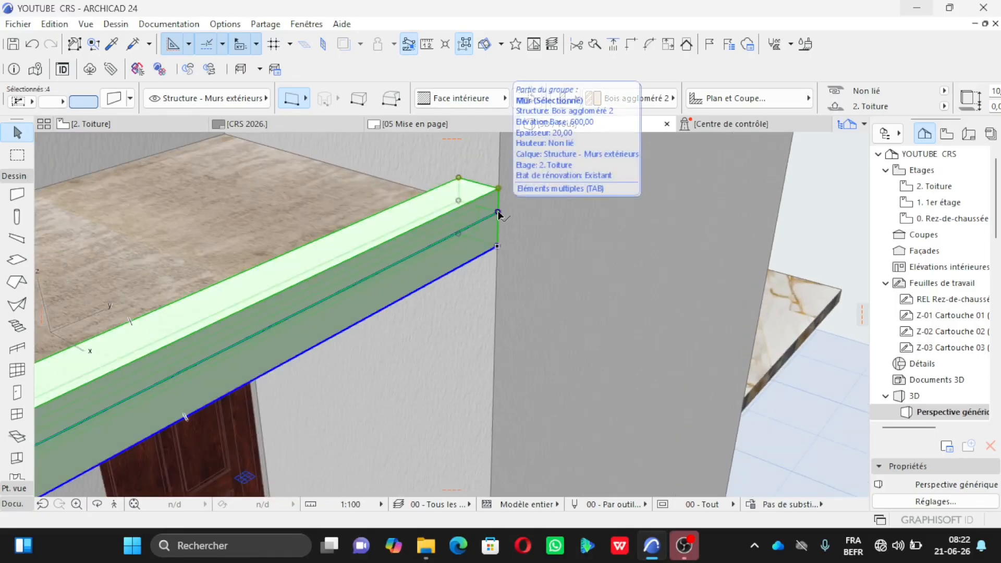
{"action": "left_click", "coordinate": [498, 214]}
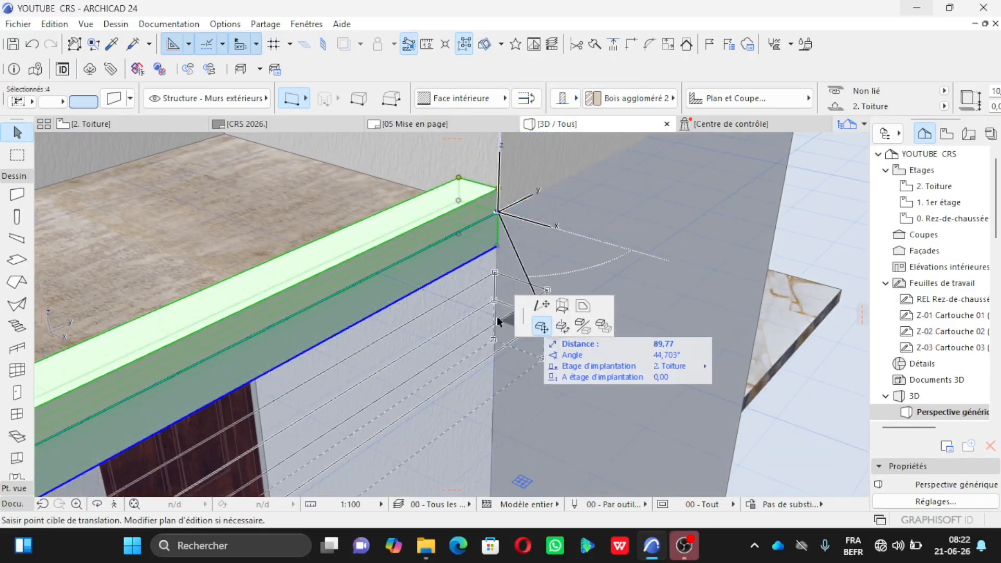
{"action": "scroll", "coordinate": [489, 213], "scroll_direction": "down", "scroll_amount": 6}
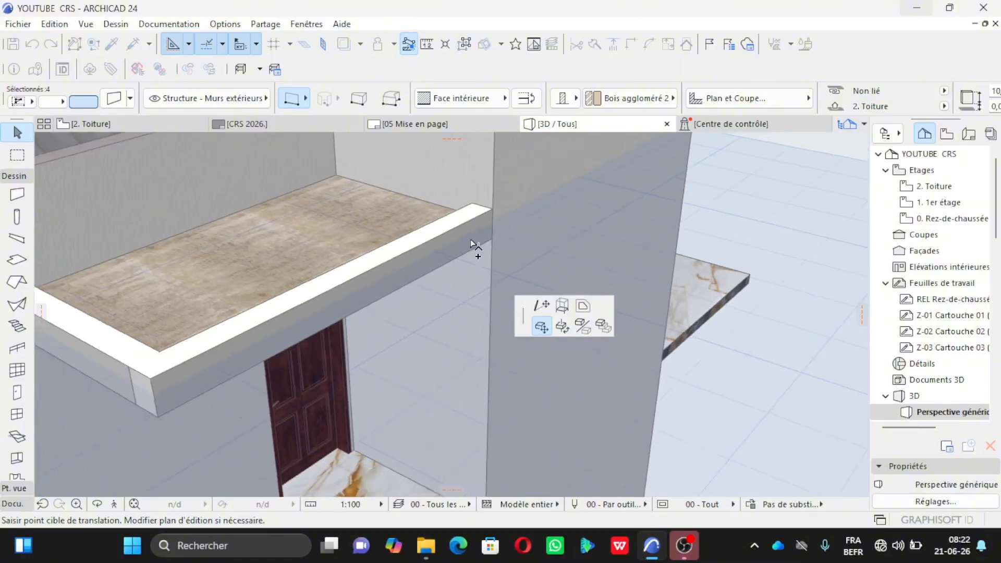
{"action": "scroll", "coordinate": [484, 453], "scroll_direction": "up", "scroll_amount": 8}
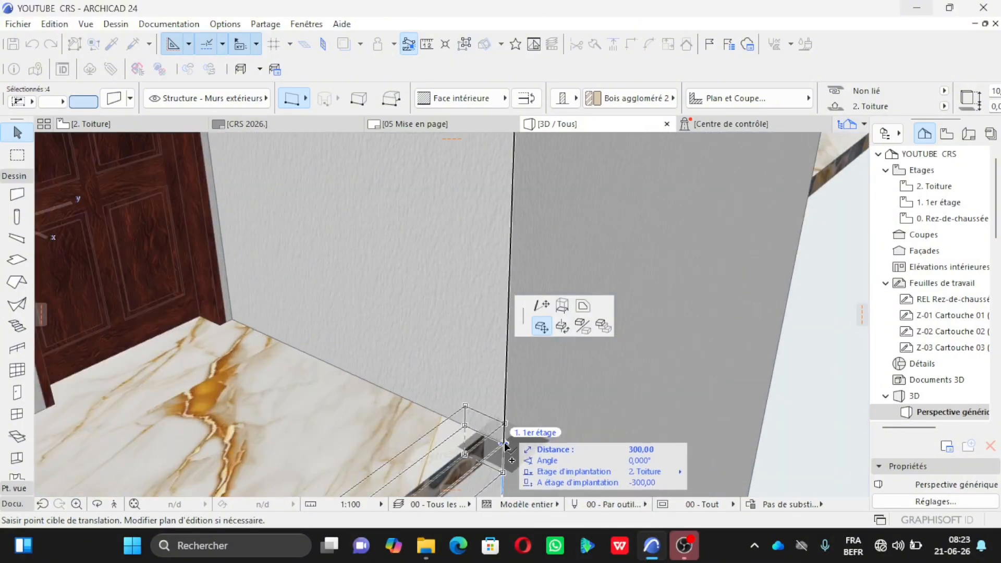
{"action": "left_click", "coordinate": [504, 444]}
Set the two lower walls around the balcony slab to a height of 20 and a base offset of -320.
{"action": "scroll", "coordinate": [498, 211], "scroll_direction": "down", "scroll_amount": 8}
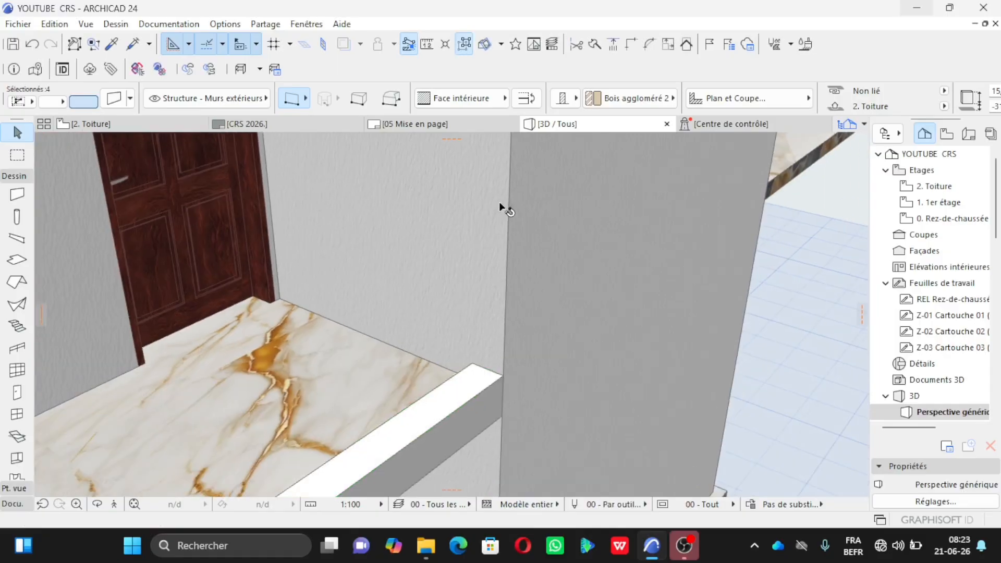
{"action": "scroll", "coordinate": [502, 216], "scroll_direction": "down", "scroll_amount": 1}
{"action": "scroll", "coordinate": [255, 387], "scroll_direction": "up", "scroll_amount": 4}
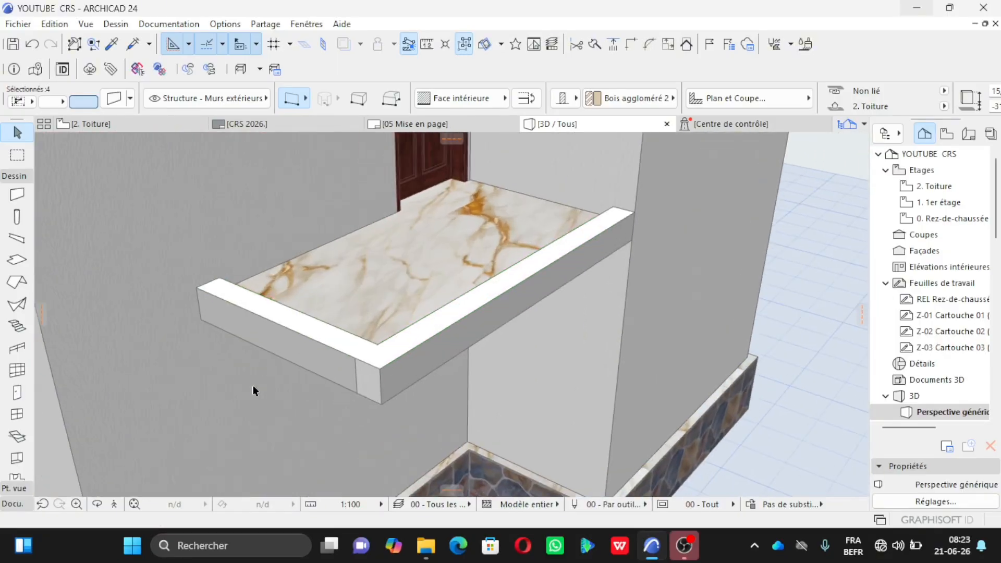
{"action": "left_click", "coordinate": [92, 508]}
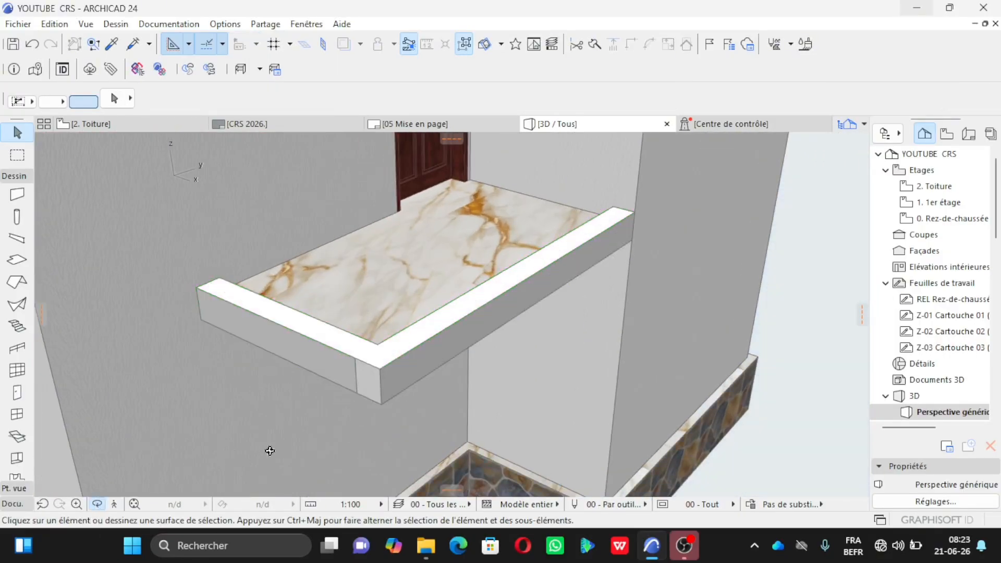
{"action": "left_click_drag", "start_coordinate": [291, 443], "coordinate": [443, 344]}
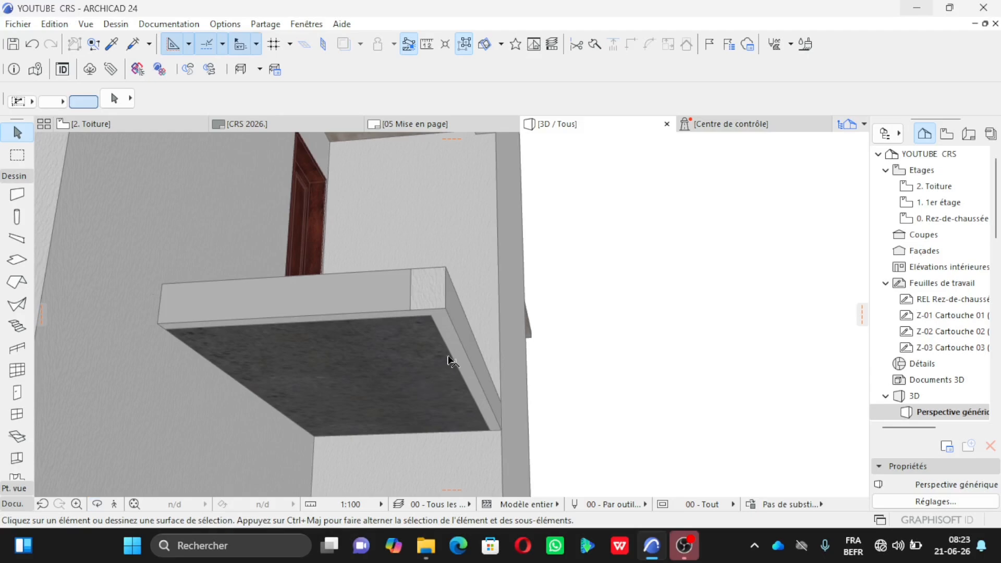
{"action": "left_click", "coordinate": [463, 346]}
{"action": "left_click", "coordinate": [395, 317], "text": "shift"}
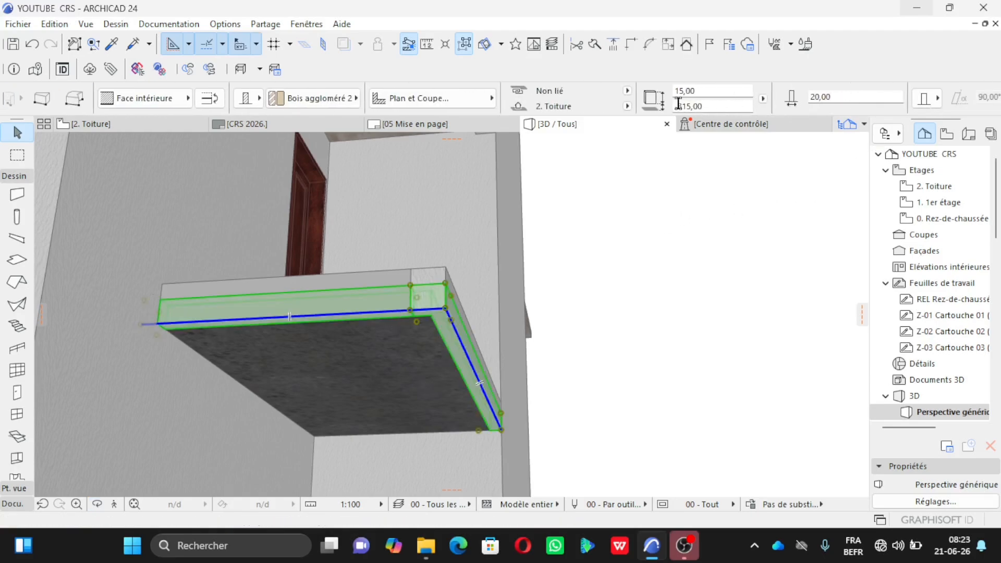
{"action": "left_click", "coordinate": [713, 92]}
{"action": "key", "text": "Return"}
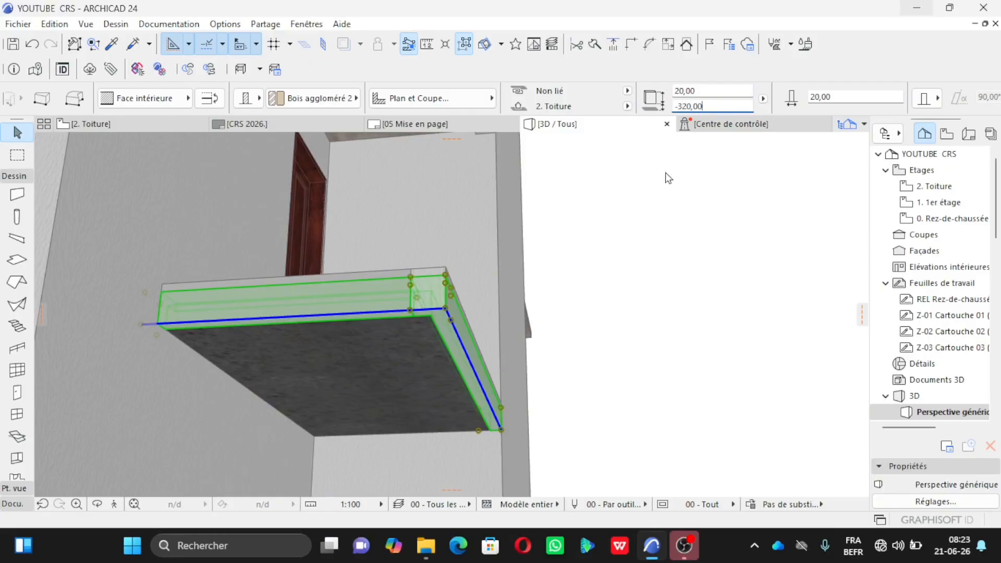
{"action": "scroll", "coordinate": [381, 378], "scroll_direction": "up", "scroll_amount": 1}
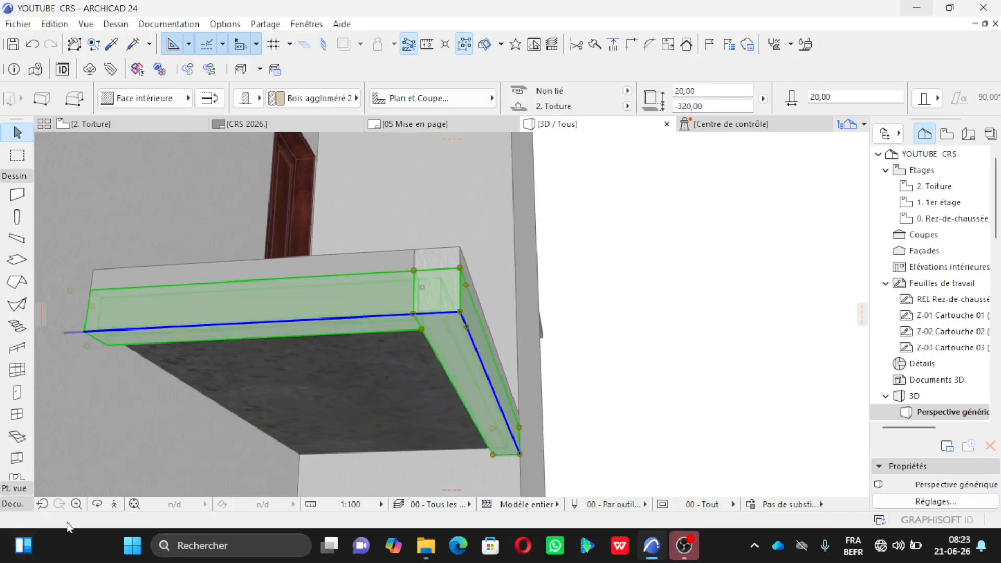
Review the finished balcony edge walls from outside in 3D, and return to the Toiture floor plan.
{"action": "key", "text": "Escape"}
{"action": "key", "text": "Escape"}
{"action": "left_click", "coordinate": [97, 502]}
{"action": "left_click_drag", "start_coordinate": [250, 436], "coordinate": [166, 396]}
{"action": "left_click_drag", "start_coordinate": [357, 360], "coordinate": [357, 359]}
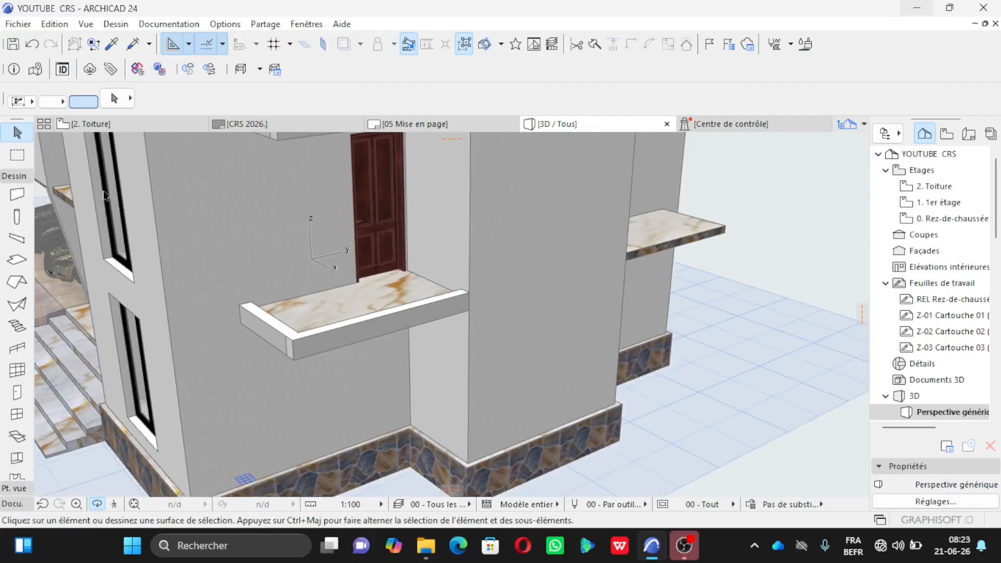
{"action": "left_click", "coordinate": [136, 126]}
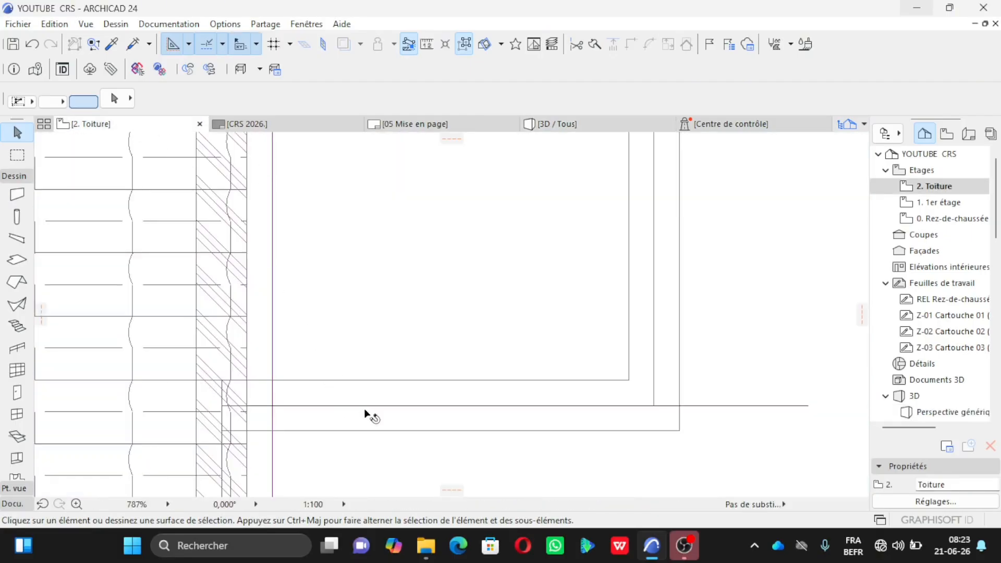
Draw two chained edge walls around the second small roof slab on the Toiture plan, with the reference line on the exterior face.
{"action": "scroll", "coordinate": [364, 412], "scroll_direction": "down", "scroll_amount": 2}
{"action": "scroll", "coordinate": [363, 421], "scroll_direction": "down", "scroll_amount": 5}
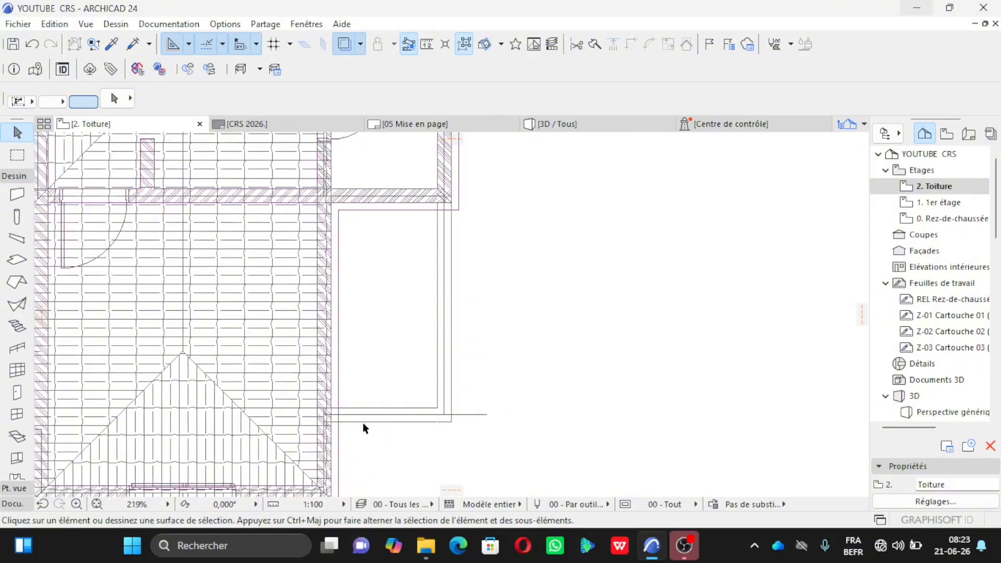
{"action": "scroll", "coordinate": [392, 218], "scroll_direction": "up", "scroll_amount": 5}
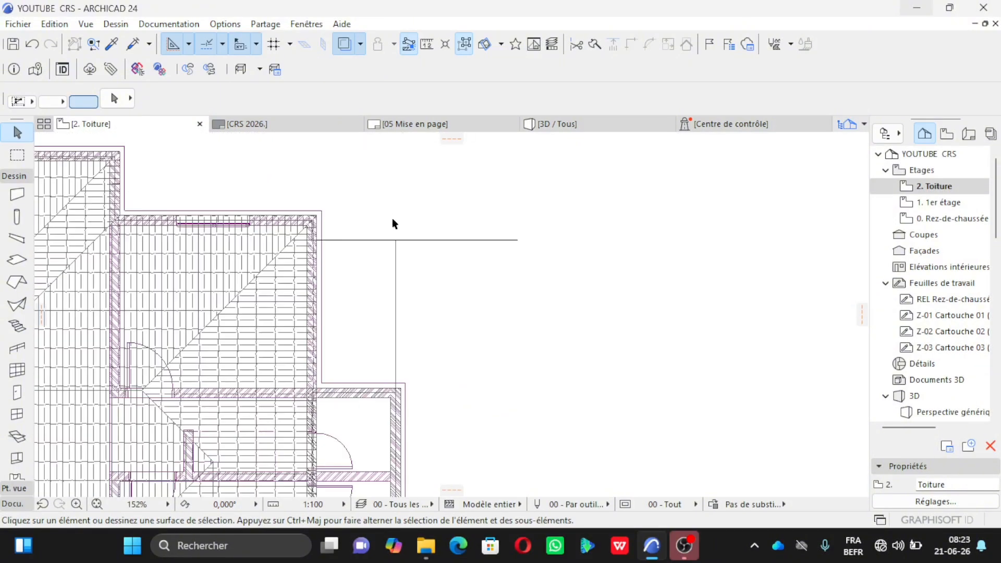
{"action": "scroll", "coordinate": [381, 346], "scroll_direction": "down", "scroll_amount": 2}
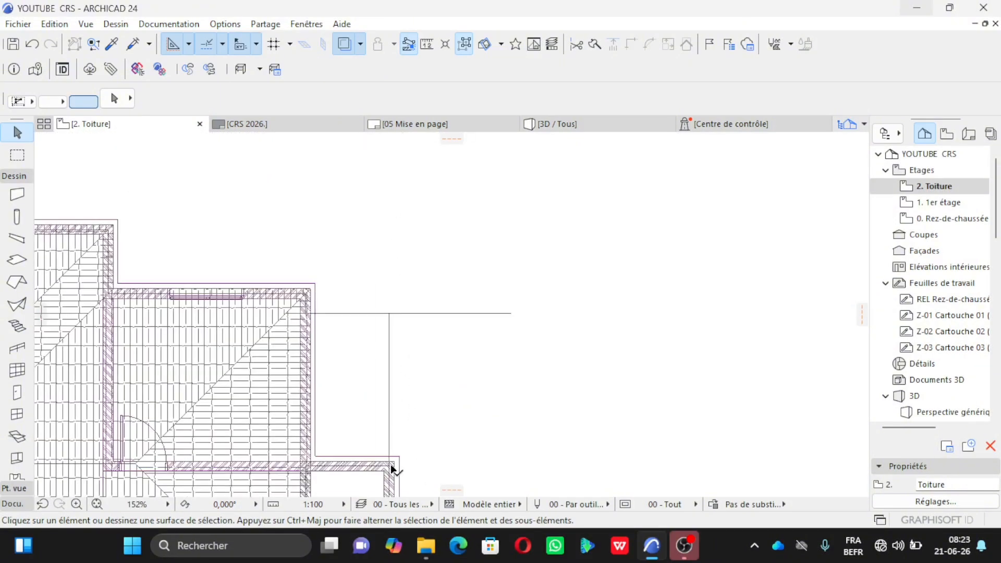
{"action": "left_click", "coordinate": [394, 460]}
{"action": "key", "text": "Escape"}
{"action": "left_click", "coordinate": [17, 196]}
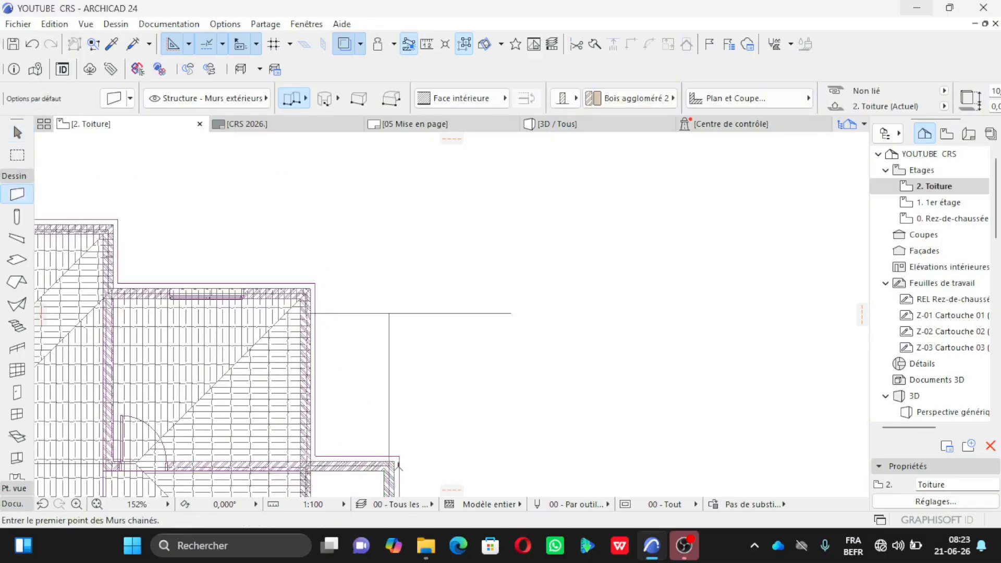
{"action": "scroll", "coordinate": [398, 464], "scroll_direction": "up", "scroll_amount": 5}
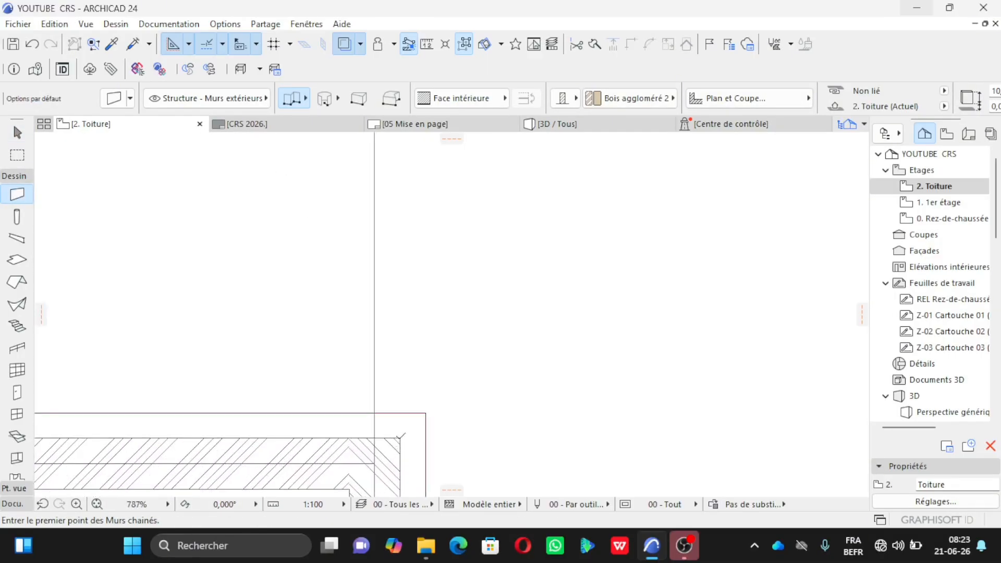
{"action": "left_click", "coordinate": [399, 439]}
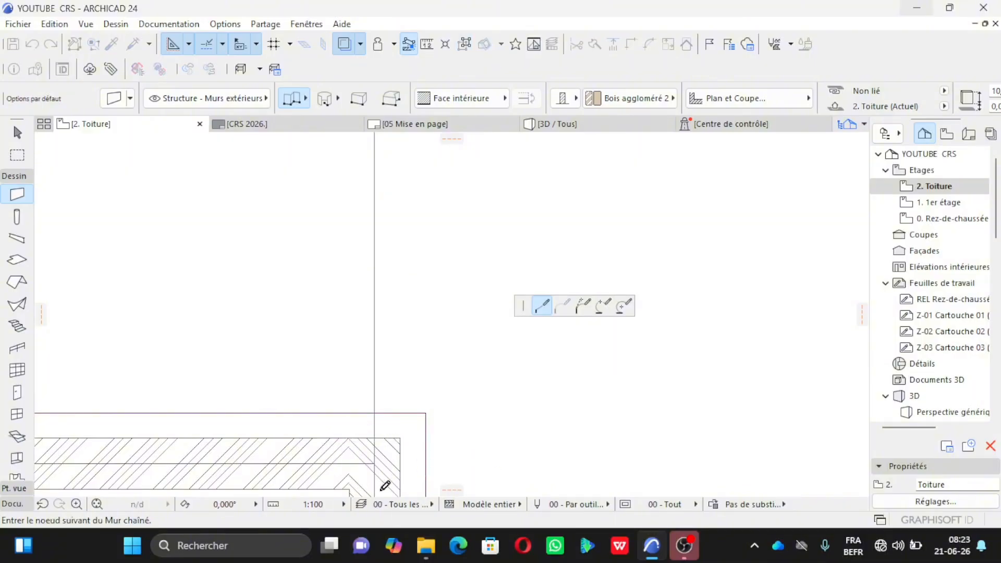
{"action": "scroll", "coordinate": [386, 480], "scroll_direction": "down", "scroll_amount": 3}
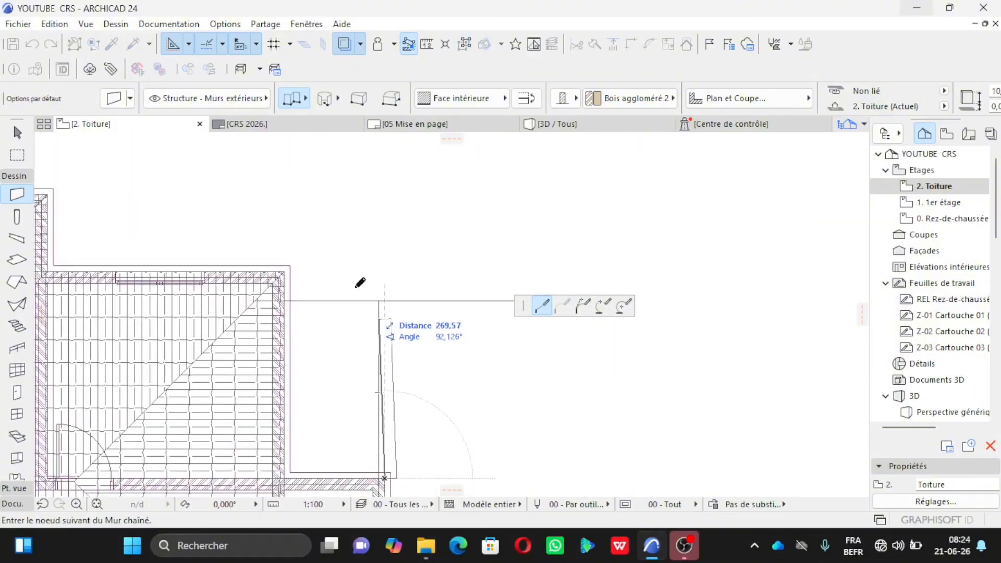
{"action": "left_click", "coordinate": [462, 99]}
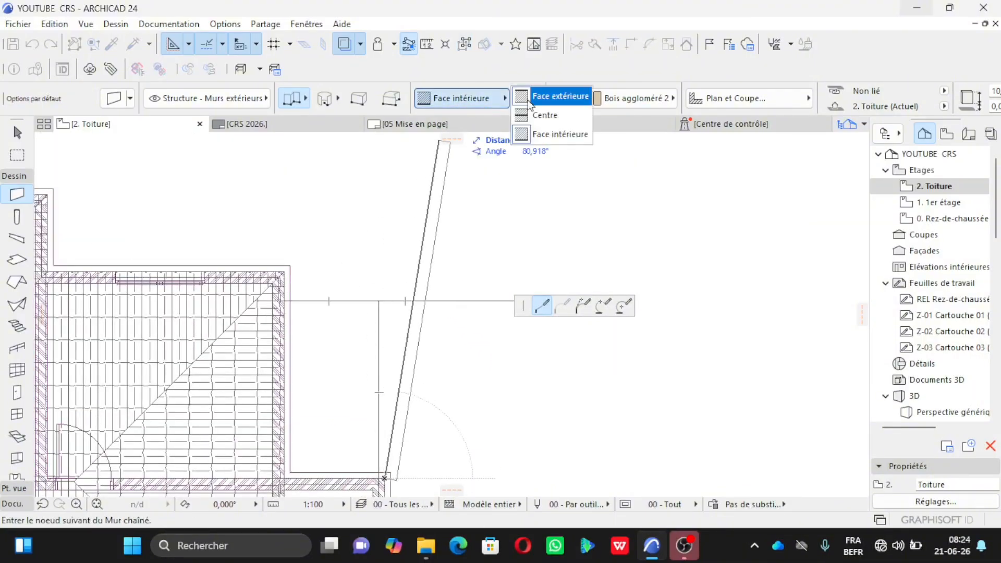
{"action": "left_click", "coordinate": [556, 134]}
{"action": "scroll", "coordinate": [396, 284], "scroll_direction": "up", "scroll_amount": 3}
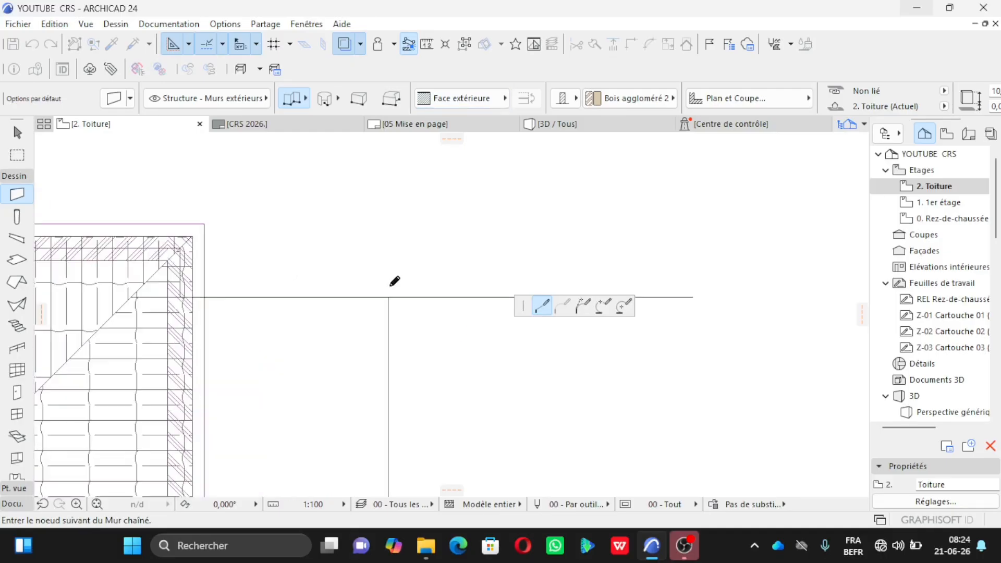
{"action": "left_click", "coordinate": [400, 296]}
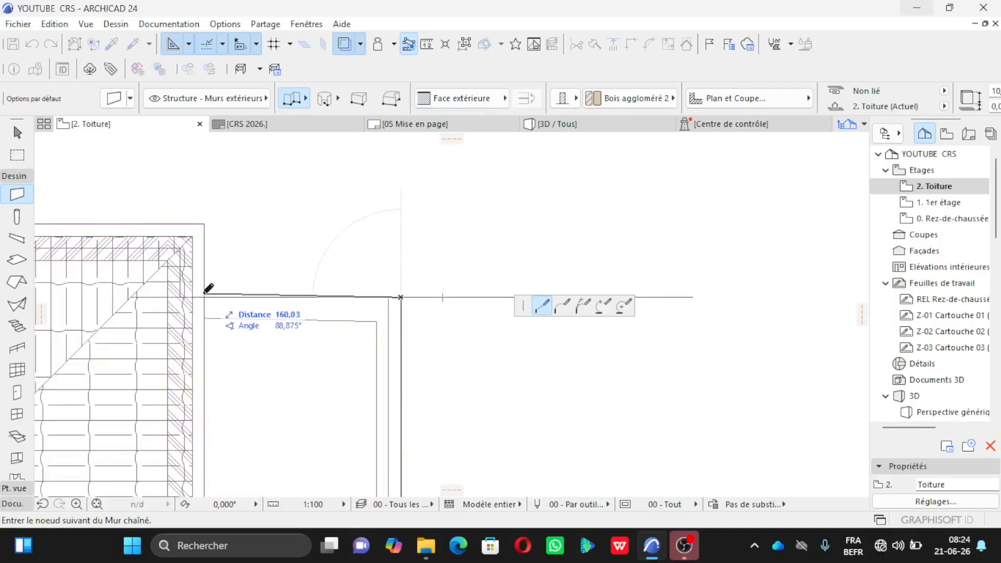
{"action": "double_click", "coordinate": [197, 293]}
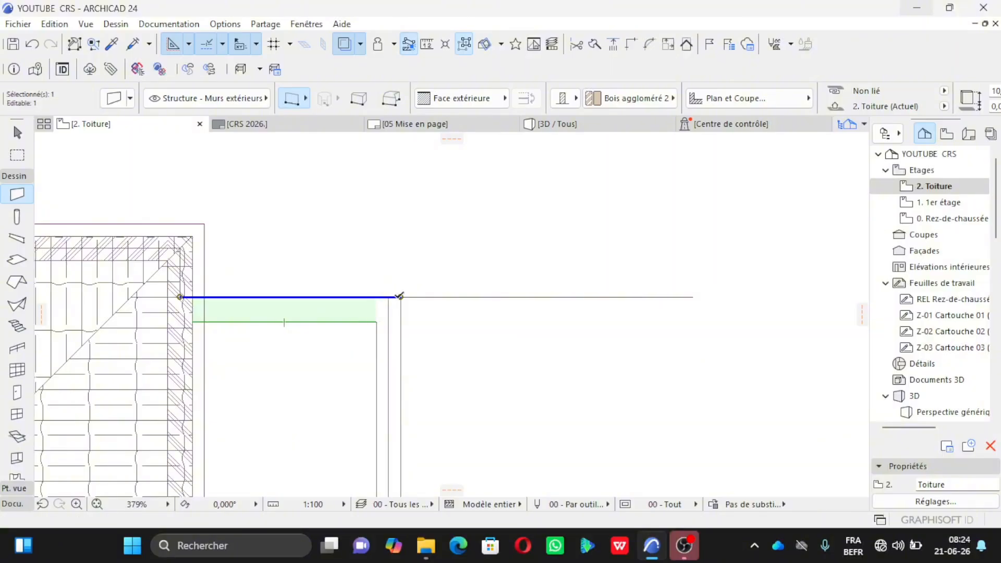
Move the short end wall 10 outward at 90° and join its corner with the long edge wall.
{"action": "left_click", "coordinate": [400, 297]}
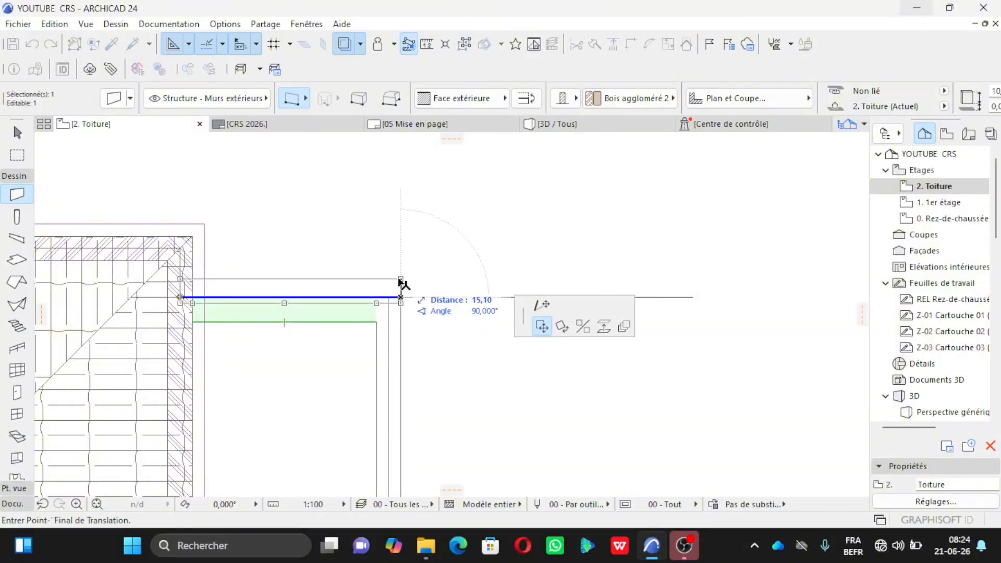
{"action": "type", "text": "10"}
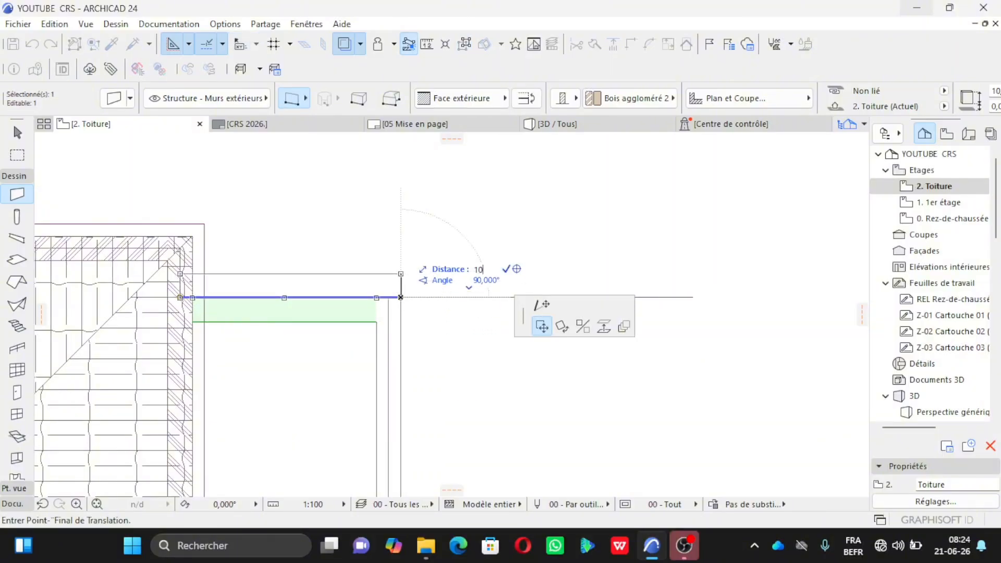
{"action": "key", "text": "Return"}
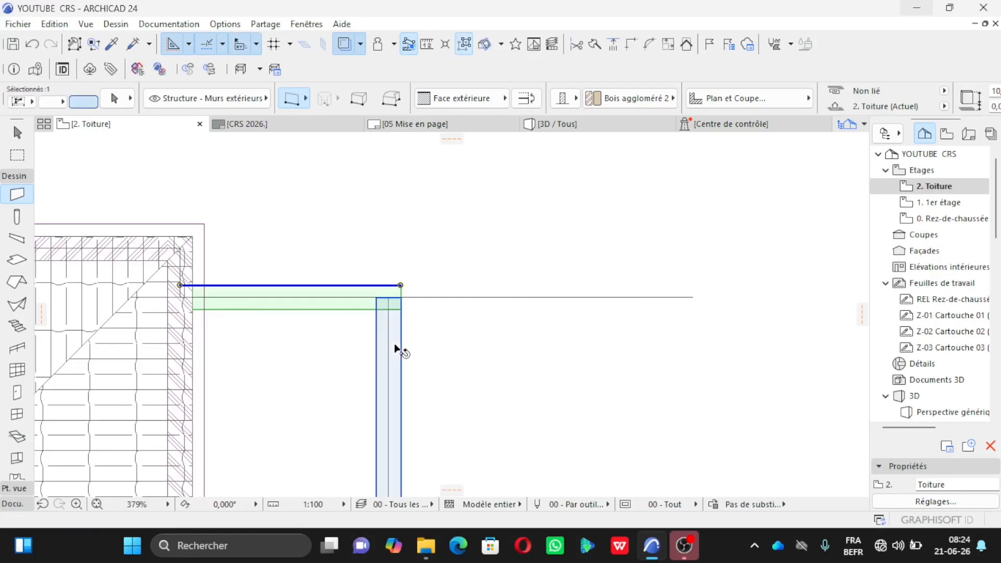
{"action": "left_click", "coordinate": [396, 349], "text": "shift"}
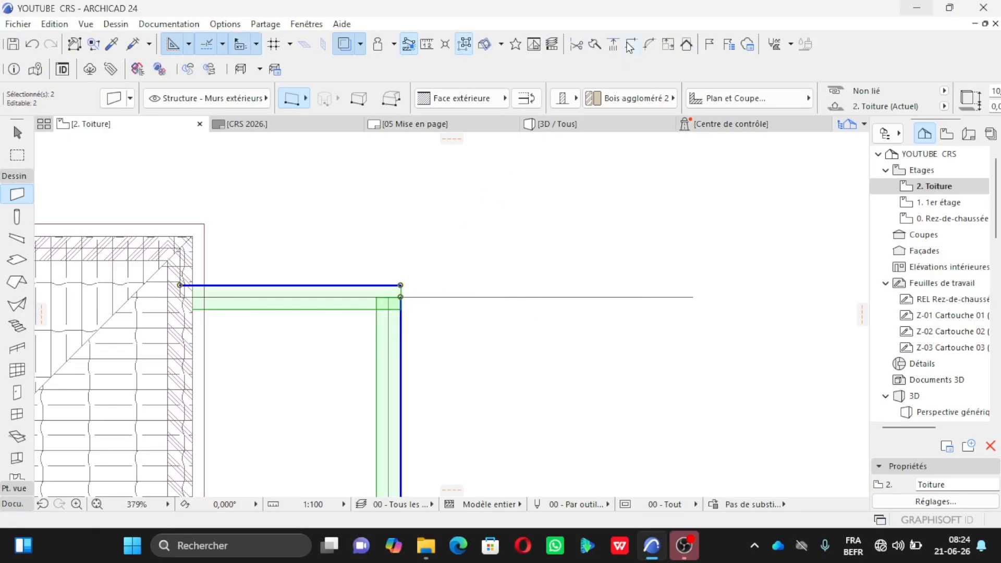
{"action": "left_click", "coordinate": [615, 48]}
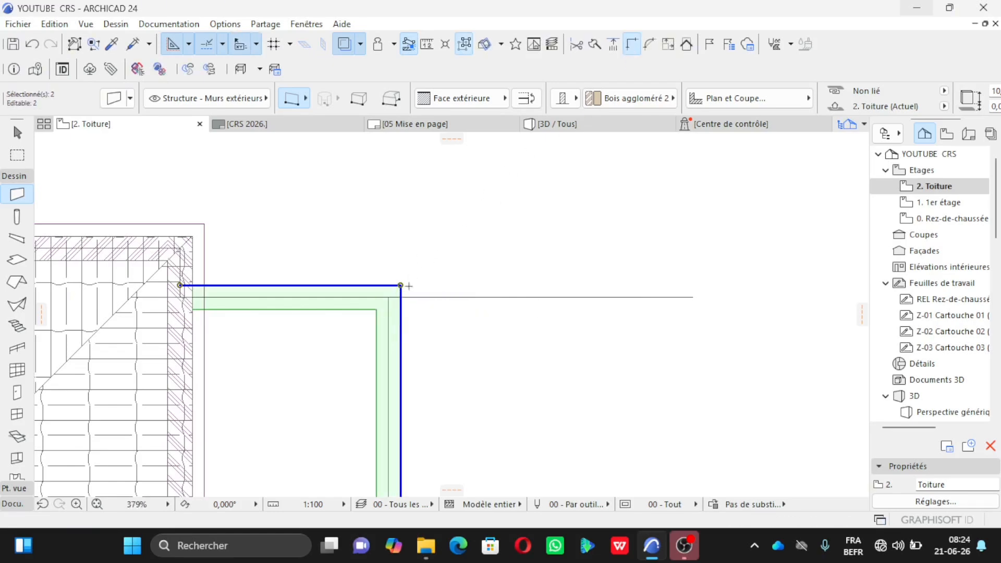
Examine the new roof slab edge walls in 3D from several sides, together with the balcony slab below.
{"action": "left_click", "coordinate": [559, 125]}
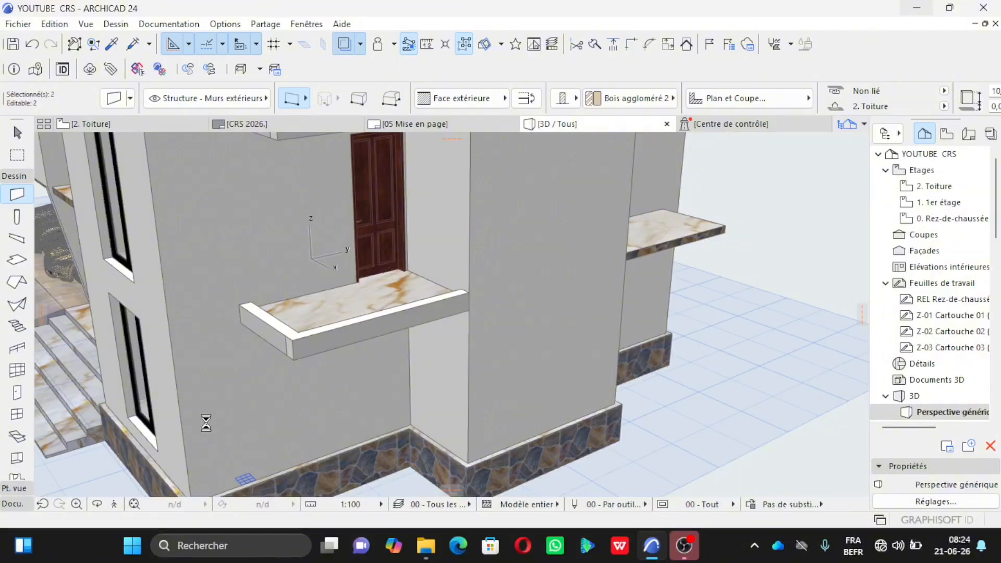
{"action": "left_click", "coordinate": [98, 505]}
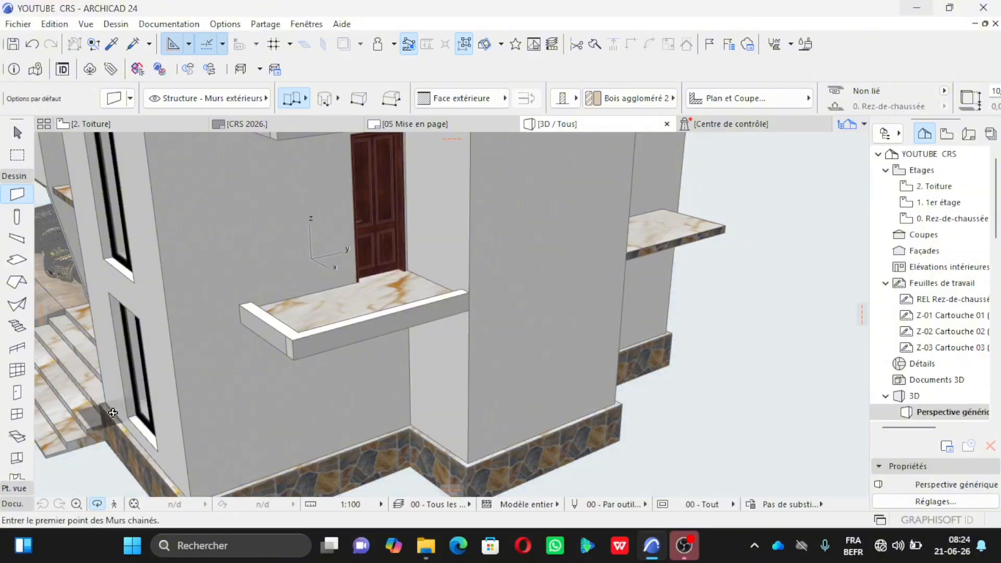
{"action": "scroll", "coordinate": [112, 412], "scroll_direction": "down", "scroll_amount": 5}
{"action": "scroll", "coordinate": [449, 235], "scroll_direction": "up", "scroll_amount": 5}
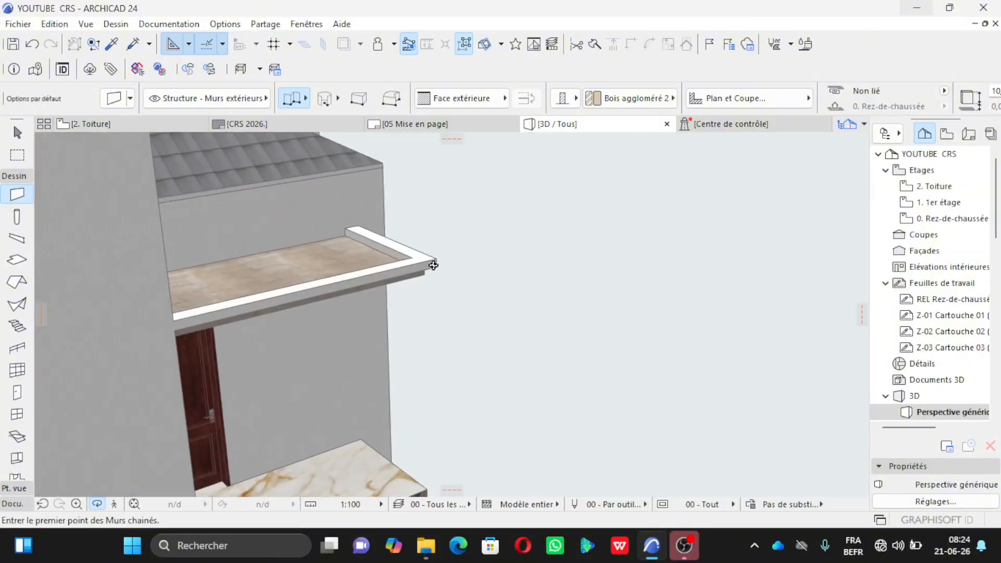
{"action": "left_click_drag", "start_coordinate": [433, 265], "coordinate": [326, 268]}
{"action": "scroll", "coordinate": [383, 229], "scroll_direction": "down", "scroll_amount": 4}
{"action": "left_click_drag", "start_coordinate": [387, 264], "coordinate": [273, 306]}
{"action": "scroll", "coordinate": [273, 306], "scroll_direction": "up", "scroll_amount": 2}
{"action": "scroll", "coordinate": [323, 316], "scroll_direction": "up", "scroll_amount": 2}
{"action": "left_click_drag", "start_coordinate": [335, 319], "coordinate": [207, 314]}
{"action": "scroll", "coordinate": [549, 313], "scroll_direction": "down", "scroll_amount": 4}
{"action": "left_click_drag", "start_coordinate": [547, 312], "coordinate": [298, 335]}
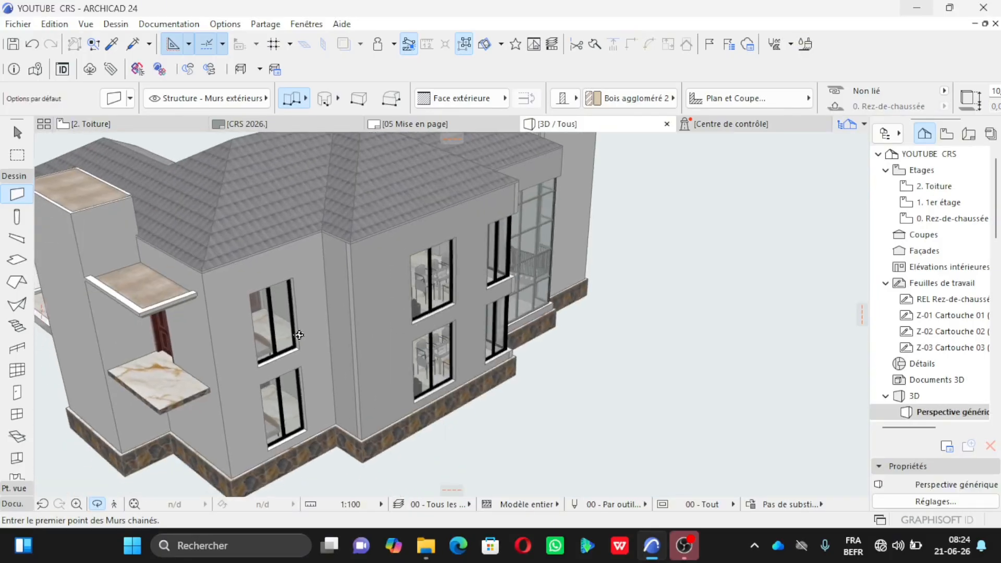
Copy the two new edge walls straight down by their height of 10, so the copies sit directly beneath the originals.
{"action": "scroll", "coordinate": [157, 313], "scroll_direction": "up", "scroll_amount": 5}
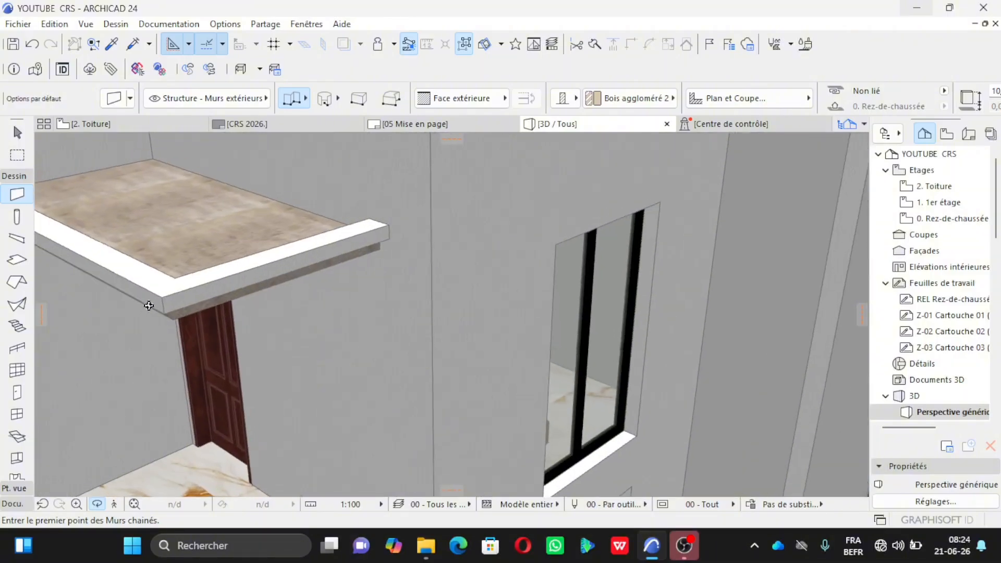
{"action": "middle_click_drag", "start_coordinate": [149, 305], "coordinate": [162, 306], "text": "shift"}
{"action": "middle_click_drag", "start_coordinate": [220, 339], "coordinate": [199, 308], "text": "shift"}
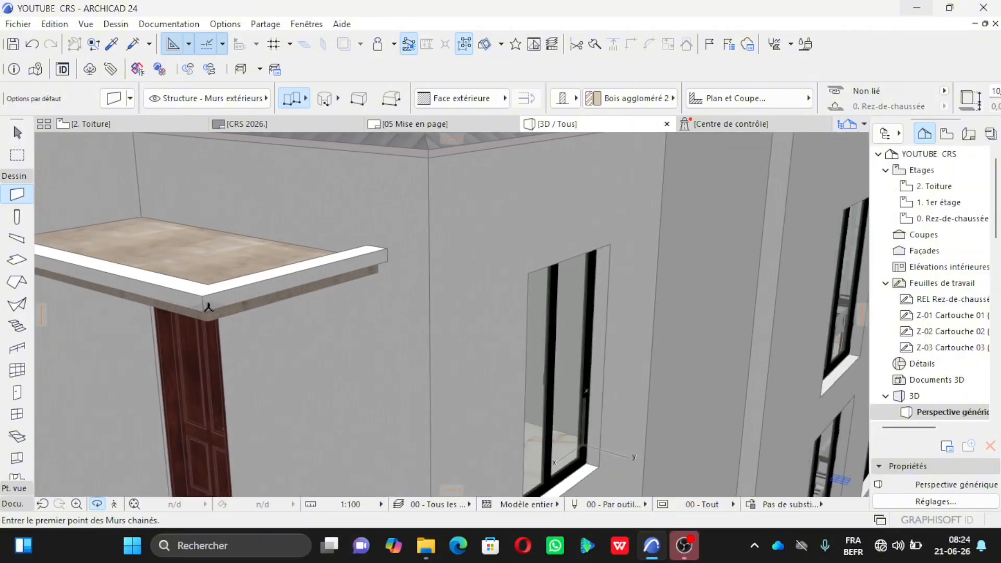
{"action": "key", "text": "Escape"}
{"action": "left_click", "coordinate": [219, 300]}
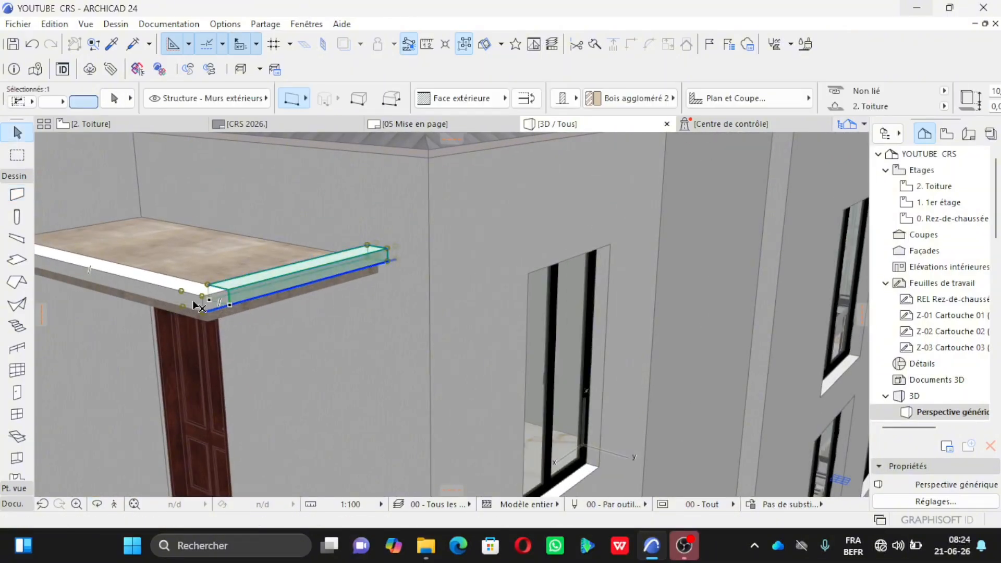
{"action": "left_click", "coordinate": [162, 289], "text": "shift"}
{"action": "middle_click_drag", "start_coordinate": [188, 329], "coordinate": [224, 268], "text": "shift"}
{"action": "left_click", "coordinate": [232, 300]}
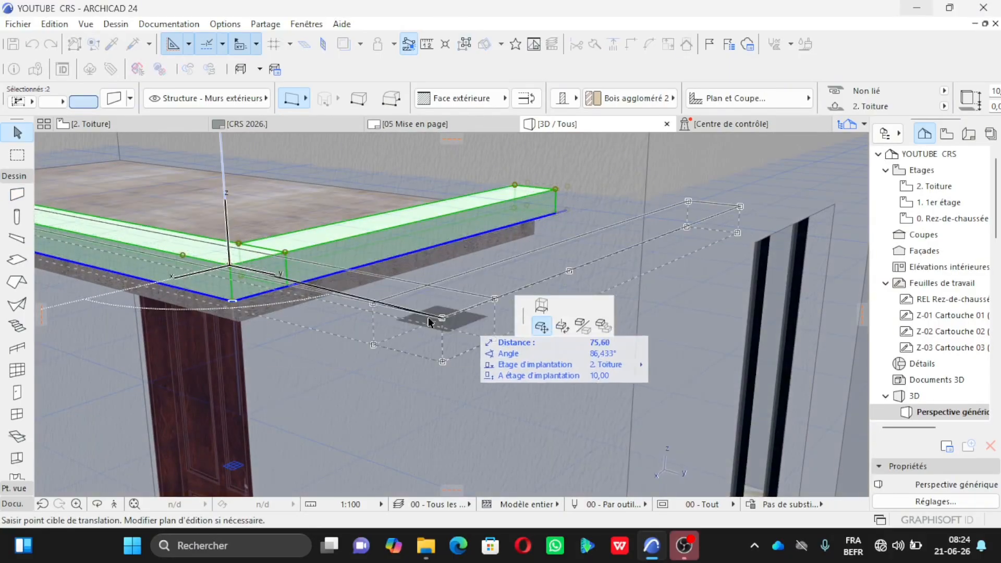
{"action": "left_click", "coordinate": [233, 302]}
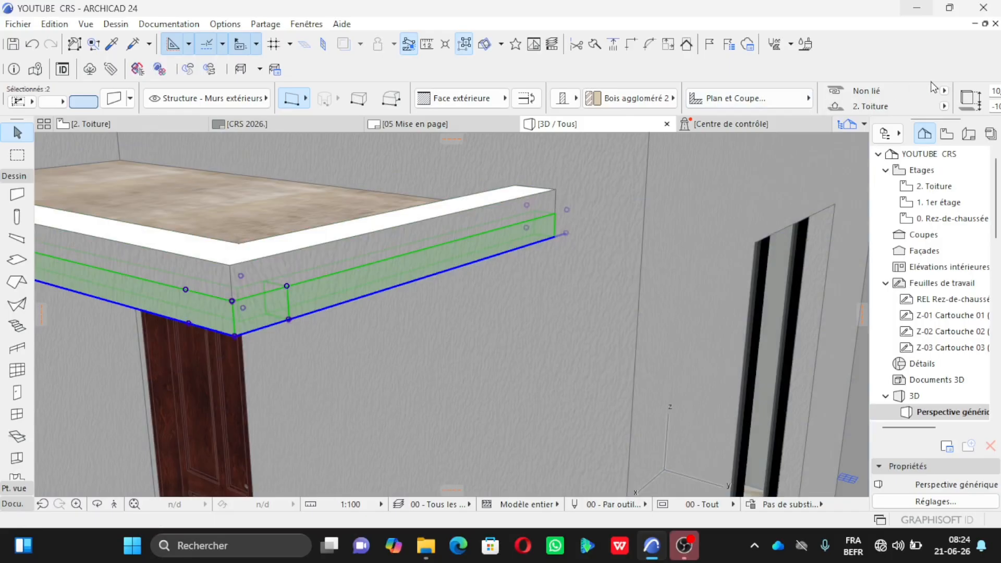
Set the two lower copied walls to a height of 15 and a base offset of -15.
{"action": "scroll", "coordinate": [941, 89], "scroll_direction": "down", "scroll_amount": 3}
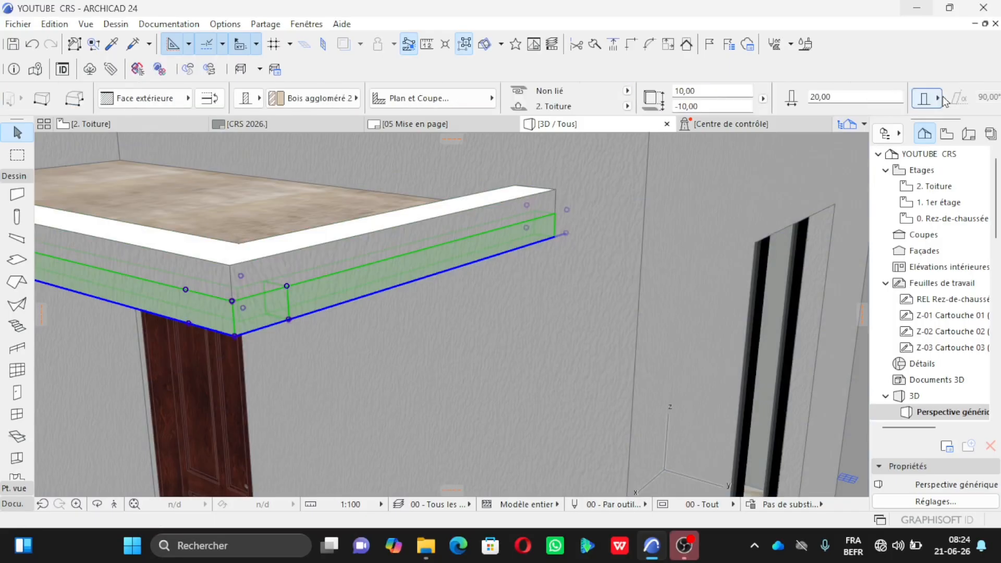
{"action": "left_click", "coordinate": [709, 92]}
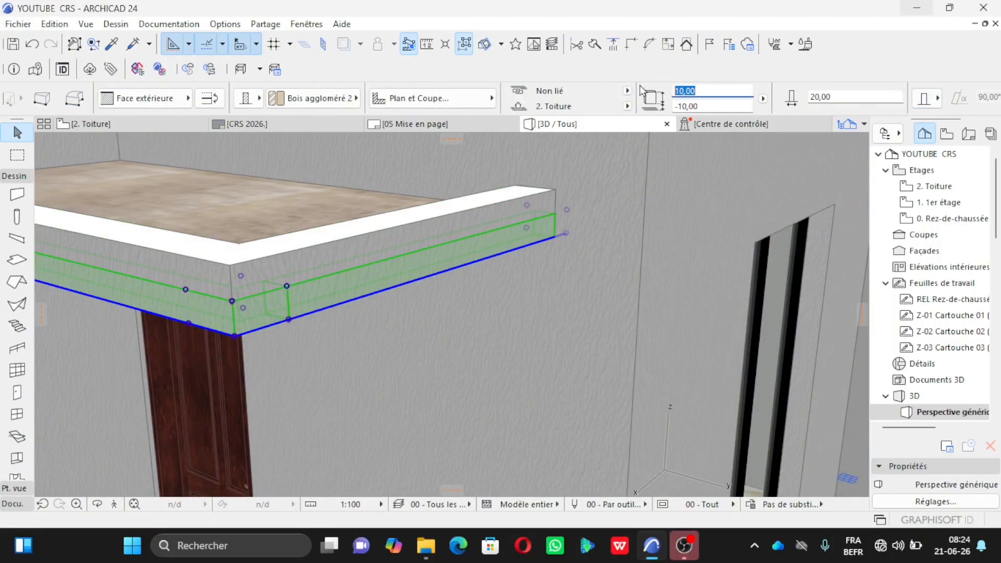
{"action": "left_click", "coordinate": [715, 103]}
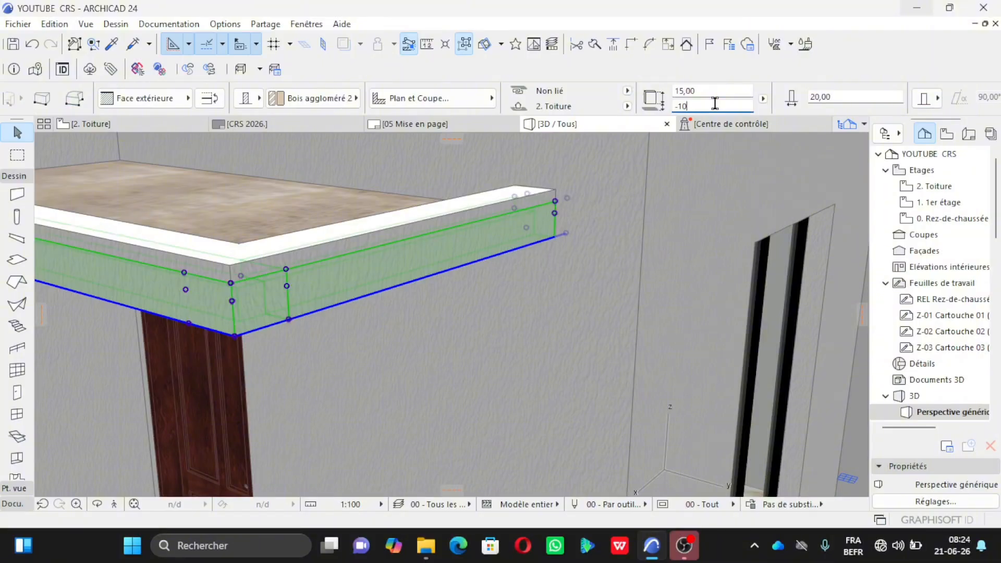
{"action": "key", "text": "Return"}
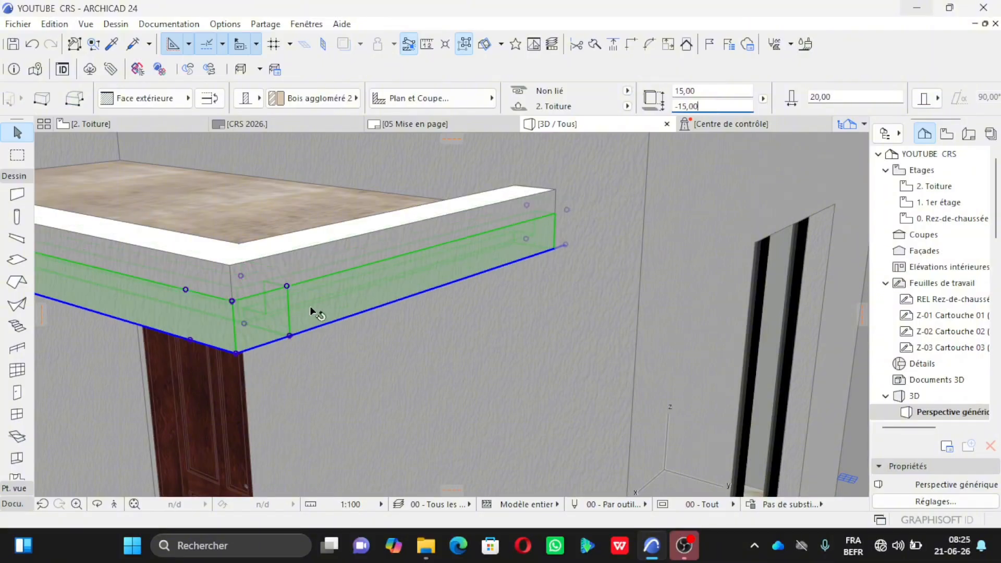
Select the upper and lower stacked edge walls along the long side of the small roof slab above the door.
{"action": "left_click", "coordinate": [97, 504]}
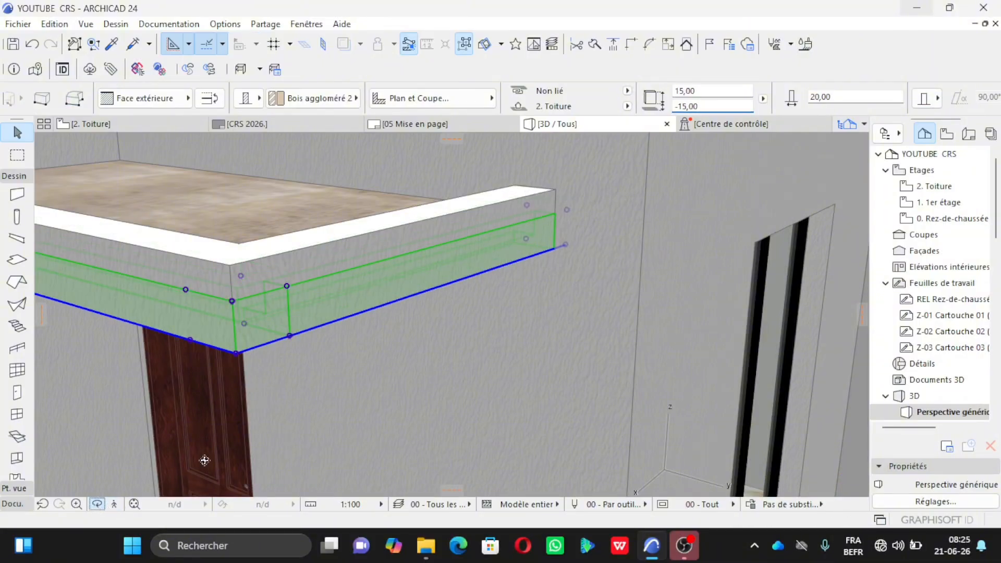
{"action": "left_click_drag", "start_coordinate": [201, 459], "coordinate": [451, 315]}
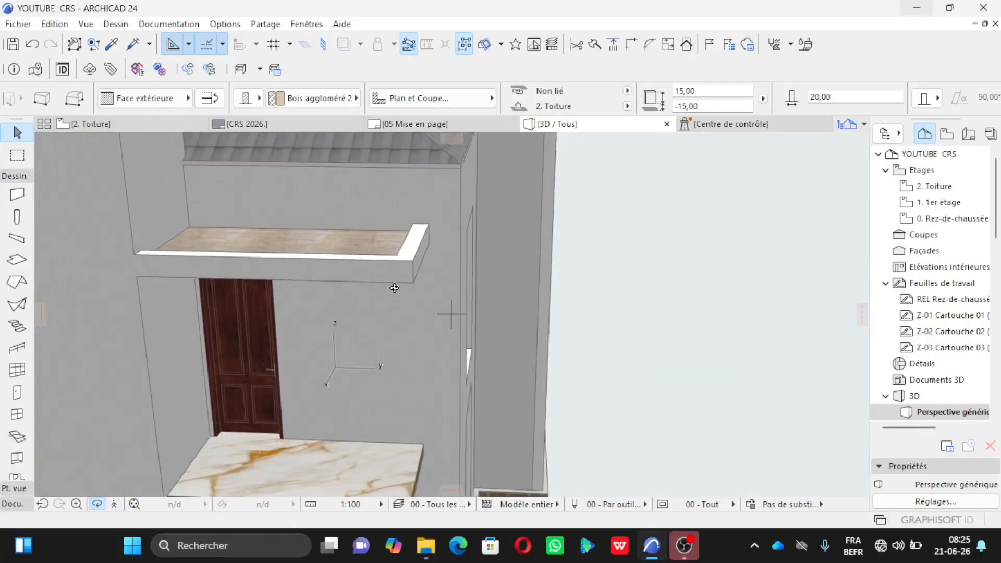
{"action": "left_click", "coordinate": [415, 267]}
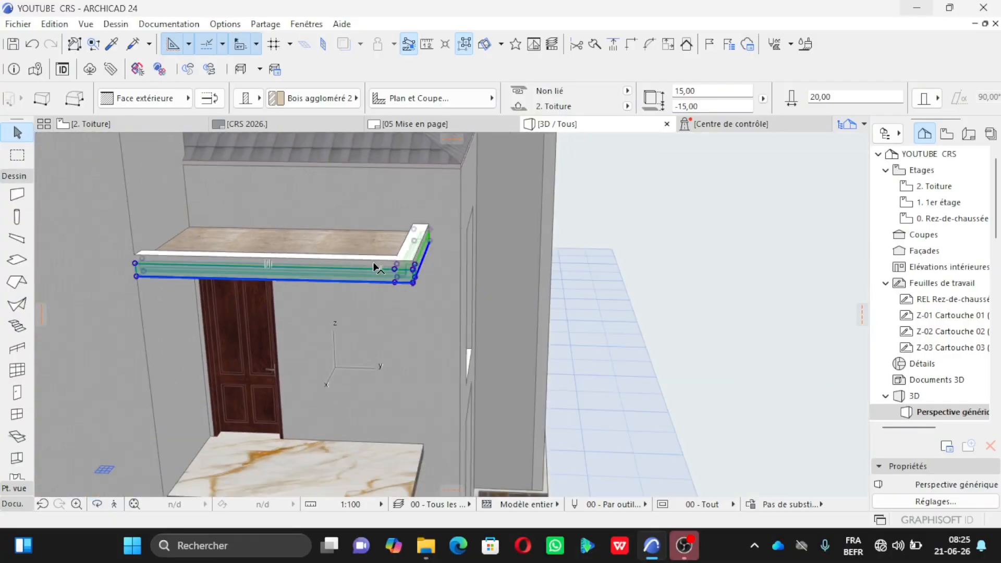
{"action": "scroll", "coordinate": [371, 264], "scroll_direction": "up", "scroll_amount": 2}
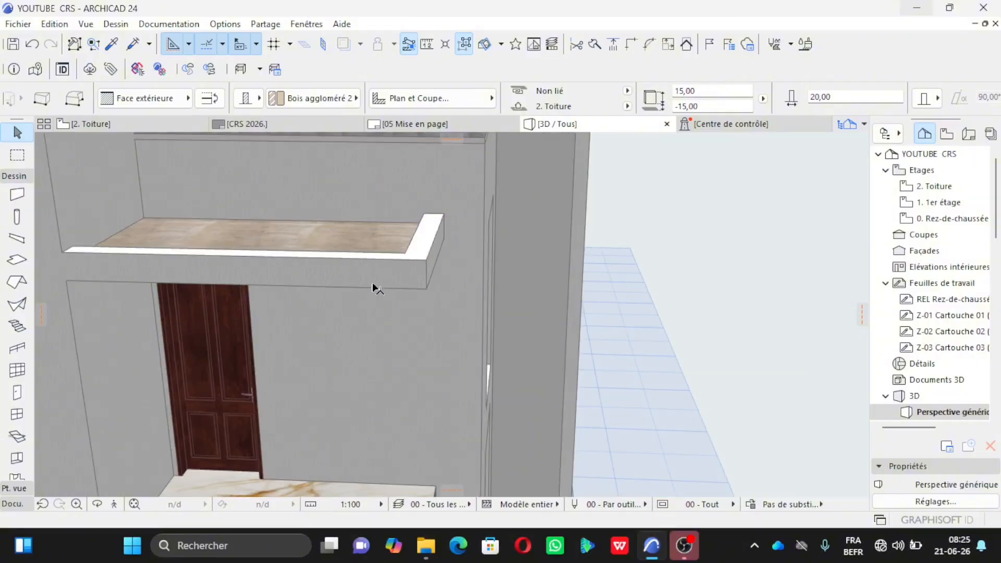
{"action": "left_click", "coordinate": [372, 265]}
{"action": "left_click", "coordinate": [372, 264], "text": "shift"}
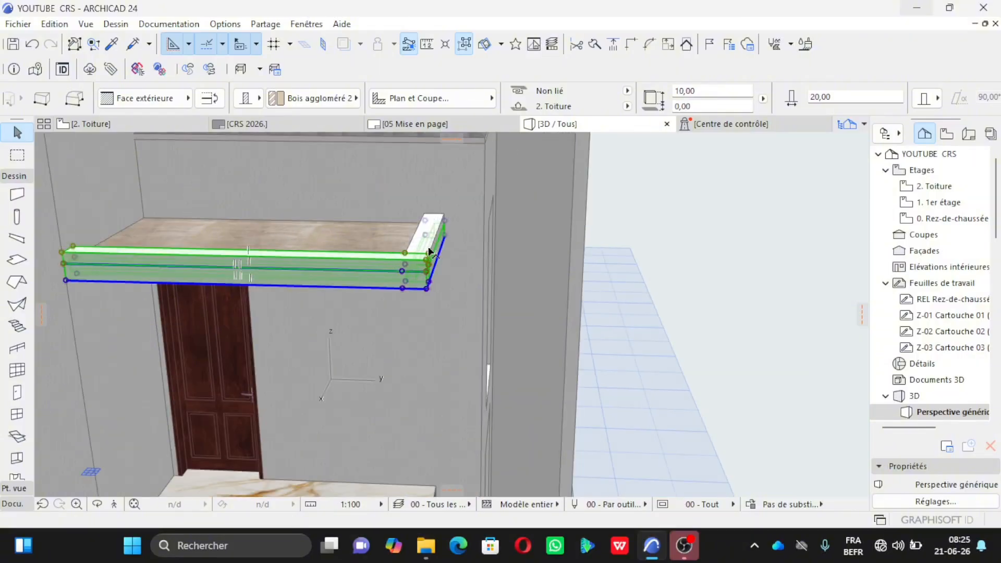
{"action": "left_click", "coordinate": [425, 282], "text": "shift"}
{"action": "scroll", "coordinate": [427, 284], "scroll_direction": "down", "scroll_amount": 4}
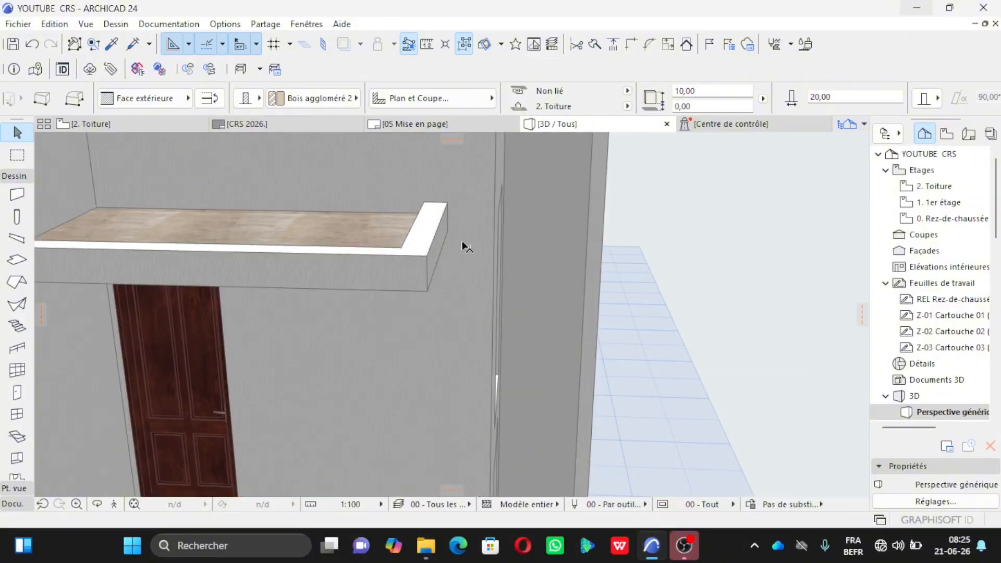
{"action": "scroll", "coordinate": [167, 245], "scroll_direction": "up", "scroll_amount": 6}
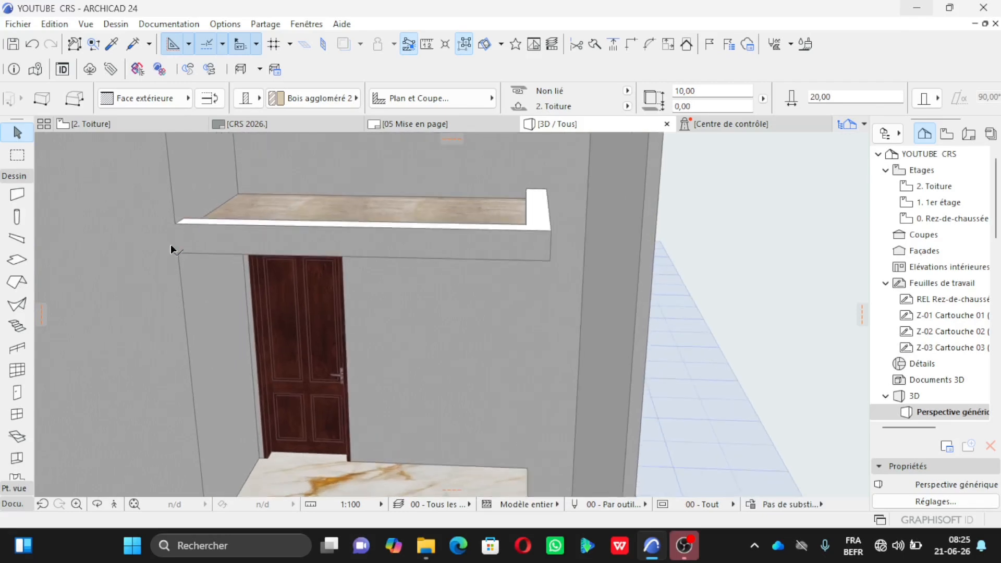
{"action": "scroll", "coordinate": [218, 275], "scroll_direction": "down", "scroll_amount": 1}
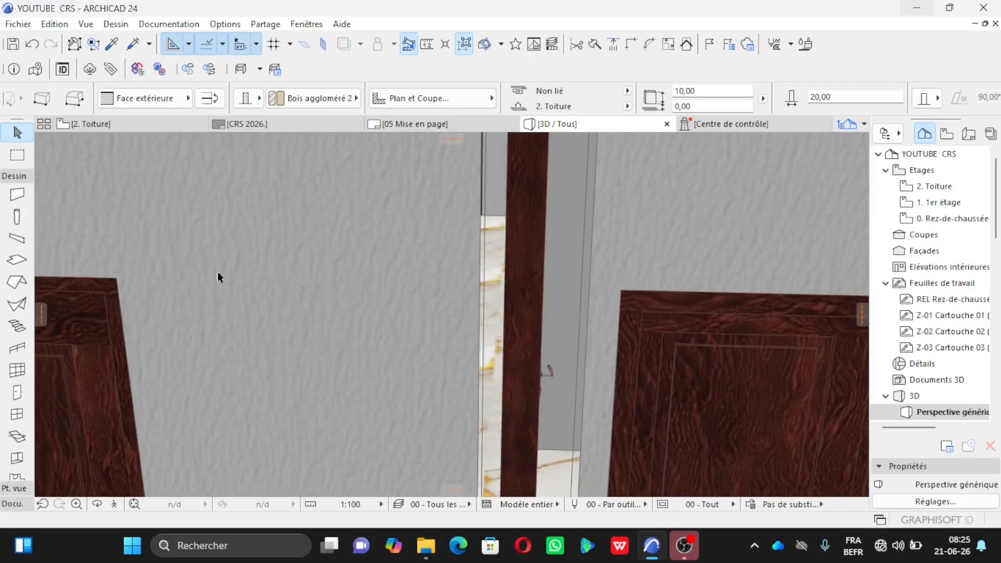
{"action": "scroll", "coordinate": [210, 374], "scroll_direction": "down", "scroll_amount": 6}
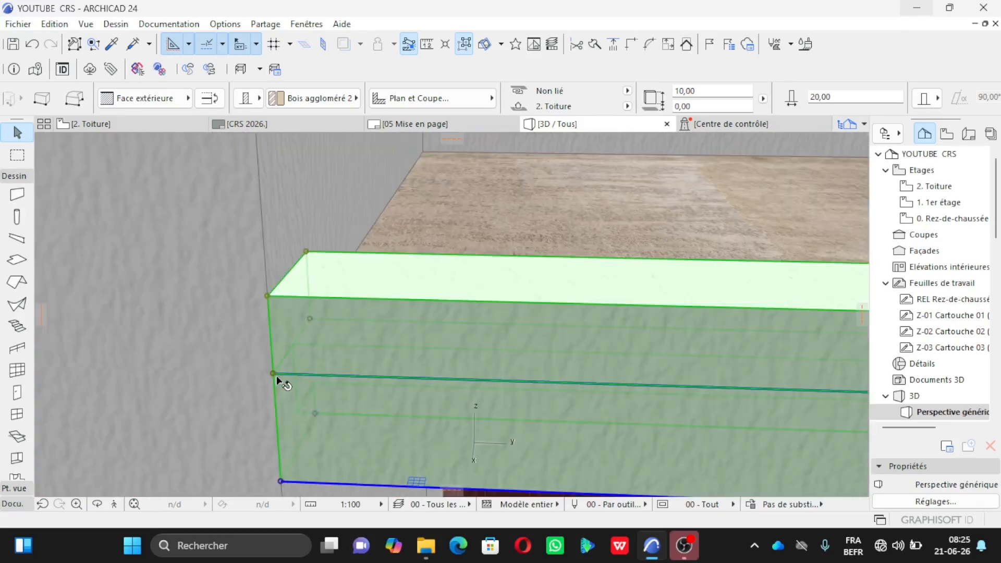
Try to copy the selected long edge walls straight down 300 onto the balcony slab, and undo the copy.
{"action": "left_click", "coordinate": [273, 375]}
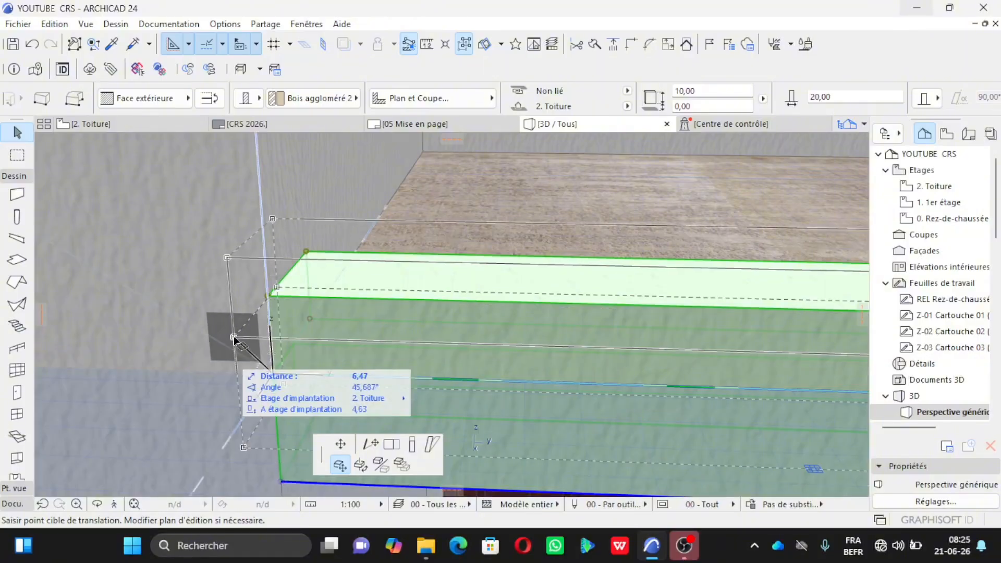
{"action": "scroll", "coordinate": [285, 197], "scroll_direction": "down", "scroll_amount": 8}
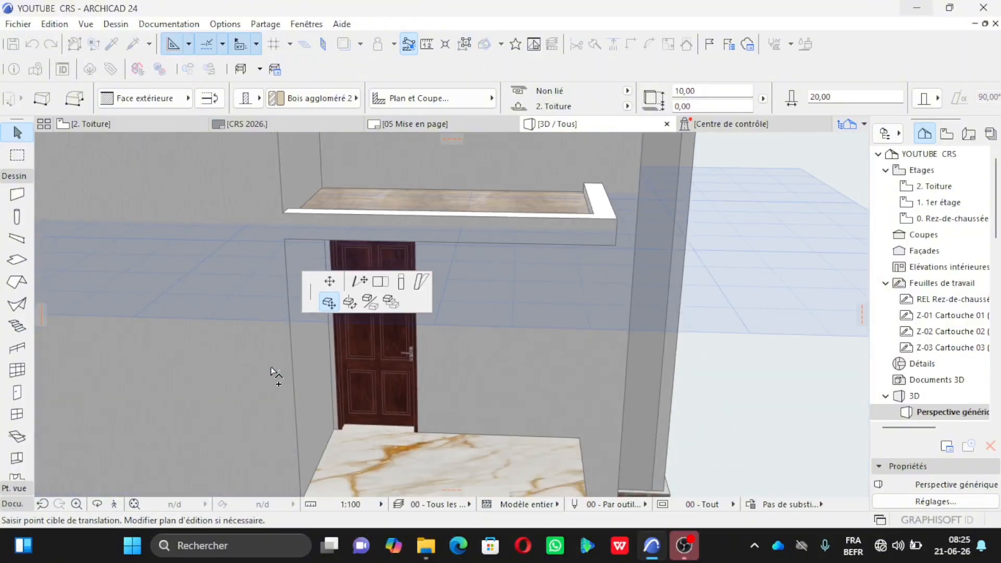
{"action": "scroll", "coordinate": [262, 406], "scroll_direction": "up", "scroll_amount": 8}
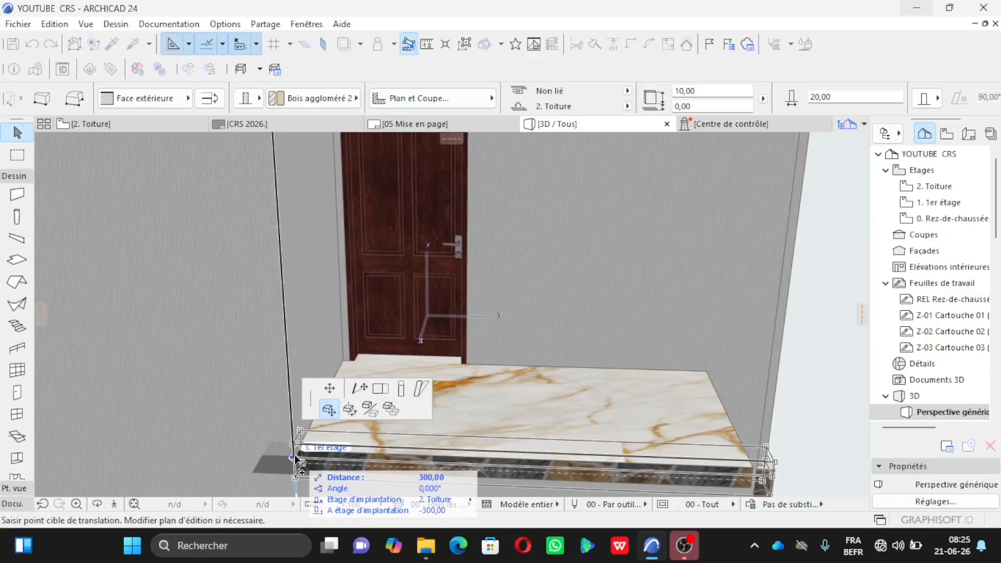
{"action": "left_click", "coordinate": [294, 458]}
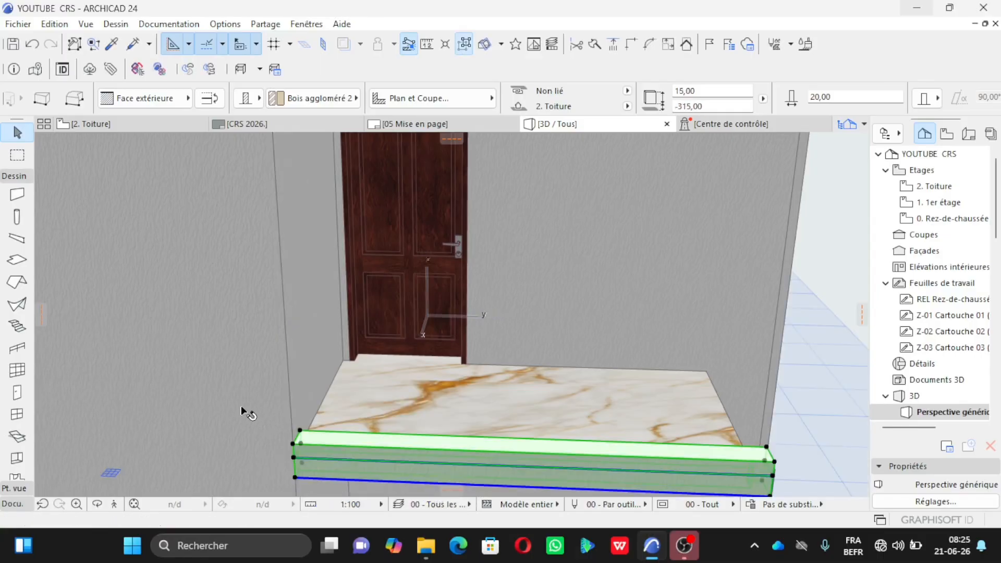
{"action": "scroll", "coordinate": [253, 413], "scroll_direction": "down", "scroll_amount": 3}
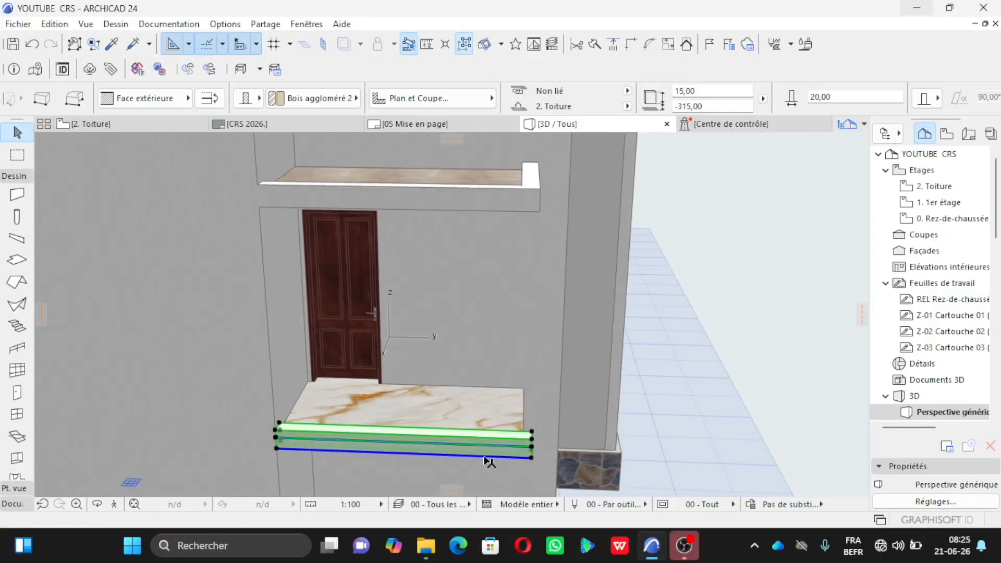
{"action": "scroll", "coordinate": [489, 462], "scroll_direction": "up", "scroll_amount": 2}
{"action": "scroll", "coordinate": [405, 433], "scroll_direction": "down", "scroll_amount": 4}
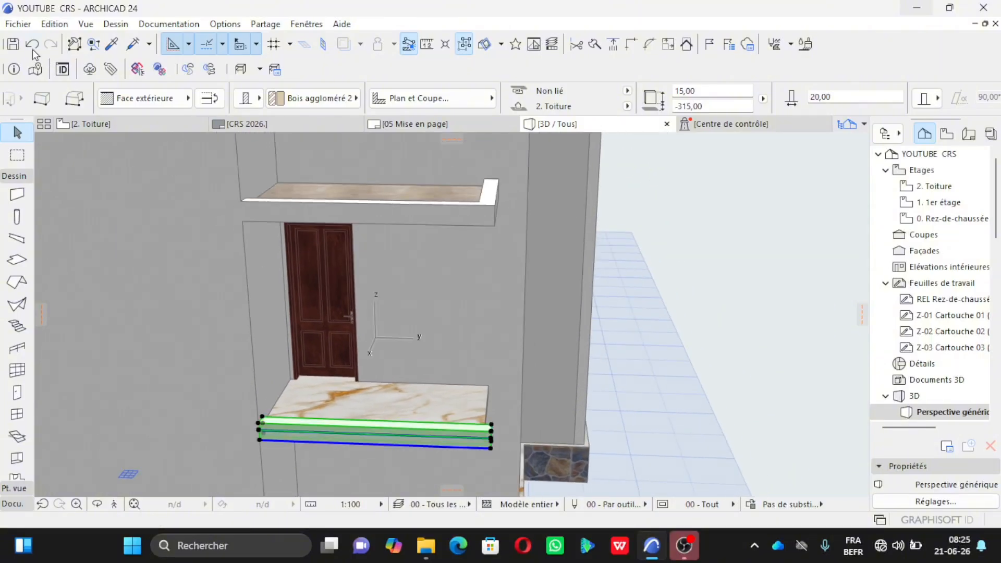
{"action": "key", "text": "ctrl+z"}
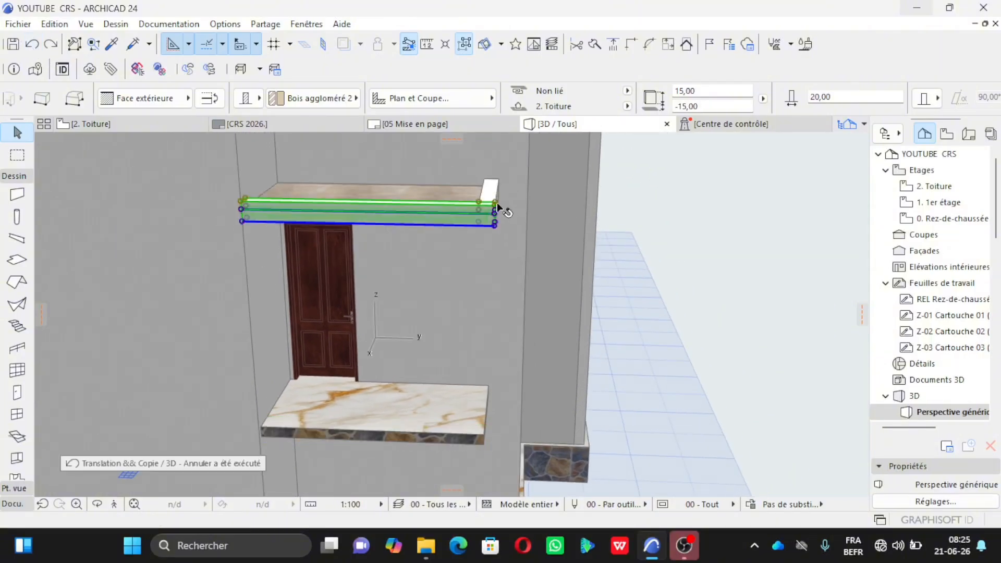
Add the stacked short end walls to the selection and copy all the edge walls straight down 300 onto the balcony slab below.
{"action": "left_click", "coordinate": [498, 204], "text": "shift"}
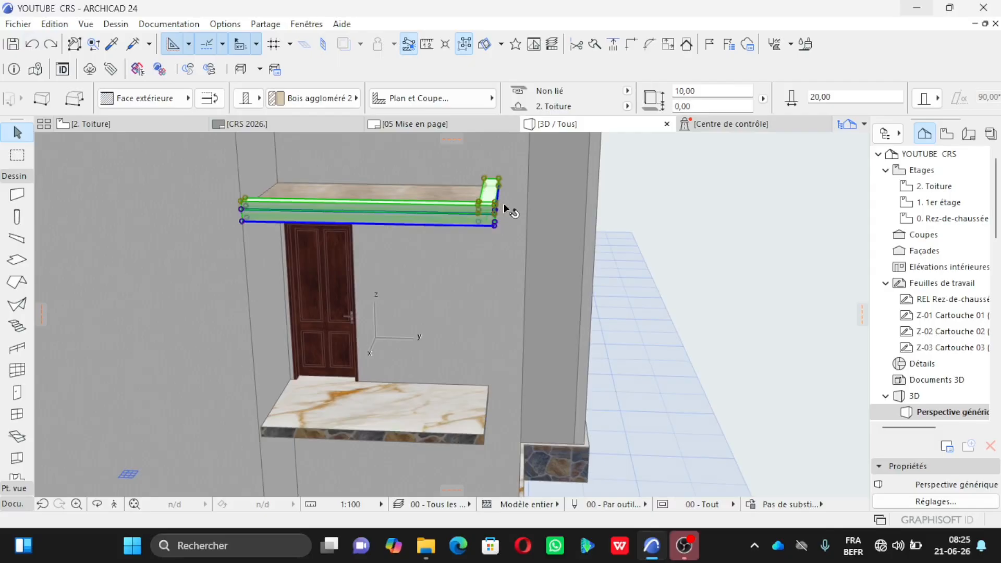
{"action": "scroll", "coordinate": [503, 206], "scroll_direction": "up", "scroll_amount": 5}
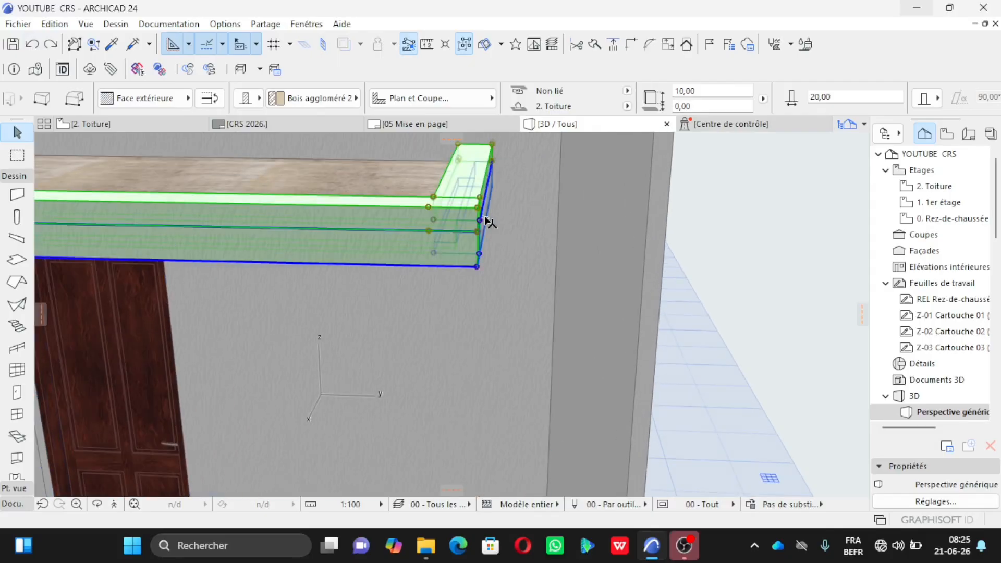
{"action": "scroll", "coordinate": [601, 242], "scroll_direction": "down", "scroll_amount": 5}
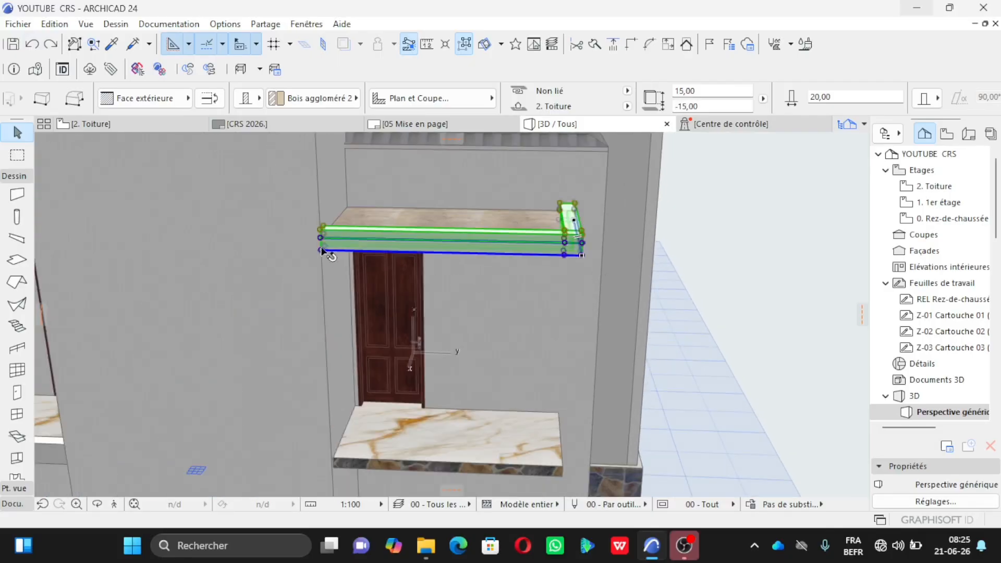
{"action": "scroll", "coordinate": [314, 245], "scroll_direction": "up", "scroll_amount": 3}
{"action": "left_click", "coordinate": [325, 236]}
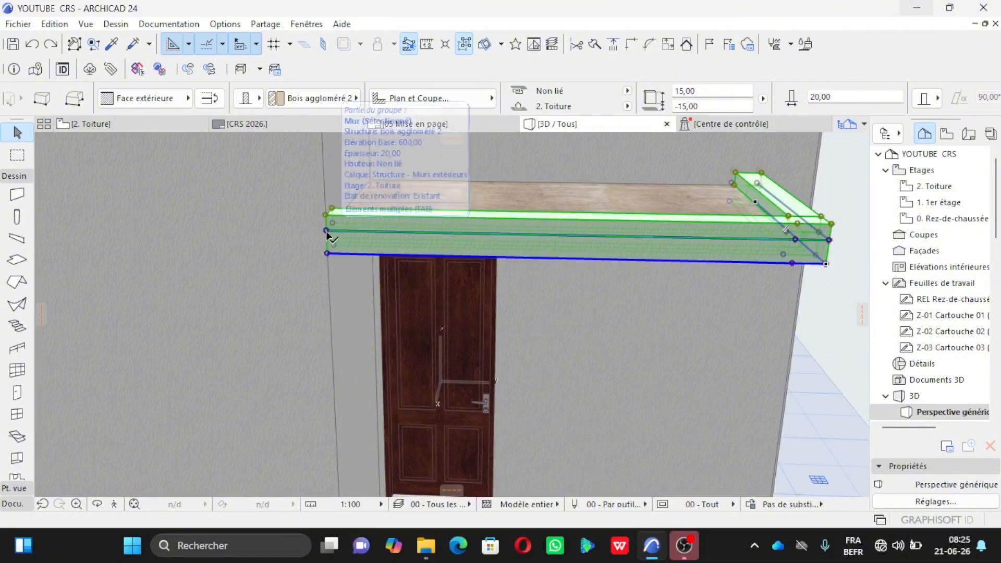
{"action": "left_click", "coordinate": [325, 238]}
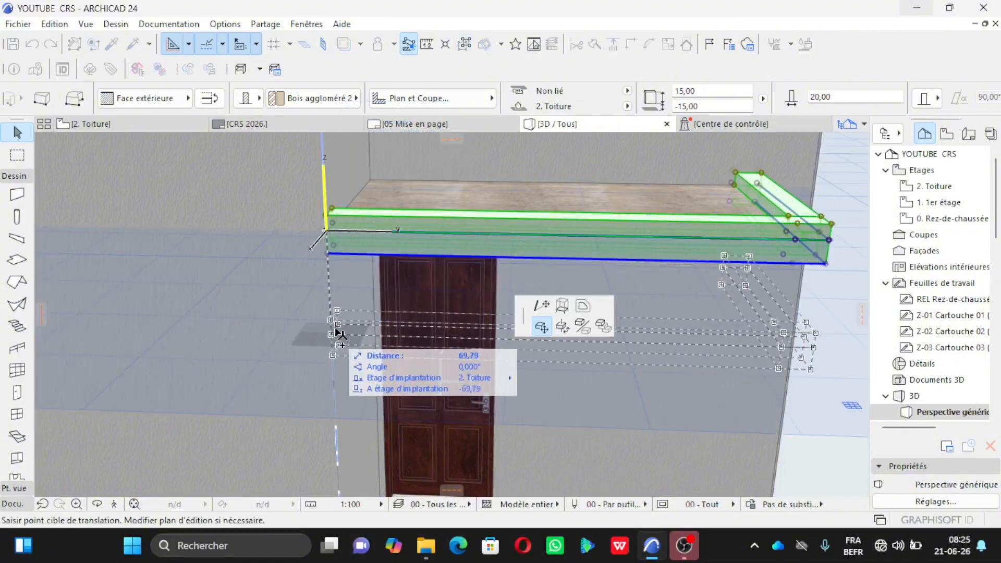
{"action": "scroll", "coordinate": [346, 234], "scroll_direction": "down", "scroll_amount": 3}
{"action": "scroll", "coordinate": [342, 404], "scroll_direction": "up", "scroll_amount": 4}
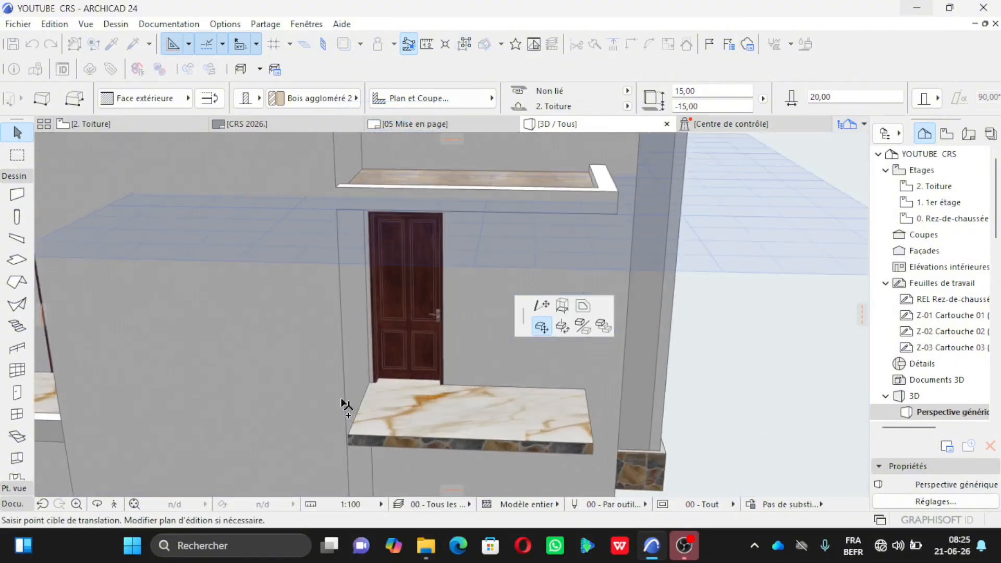
{"action": "scroll", "coordinate": [345, 455], "scroll_direction": "up", "scroll_amount": 3}
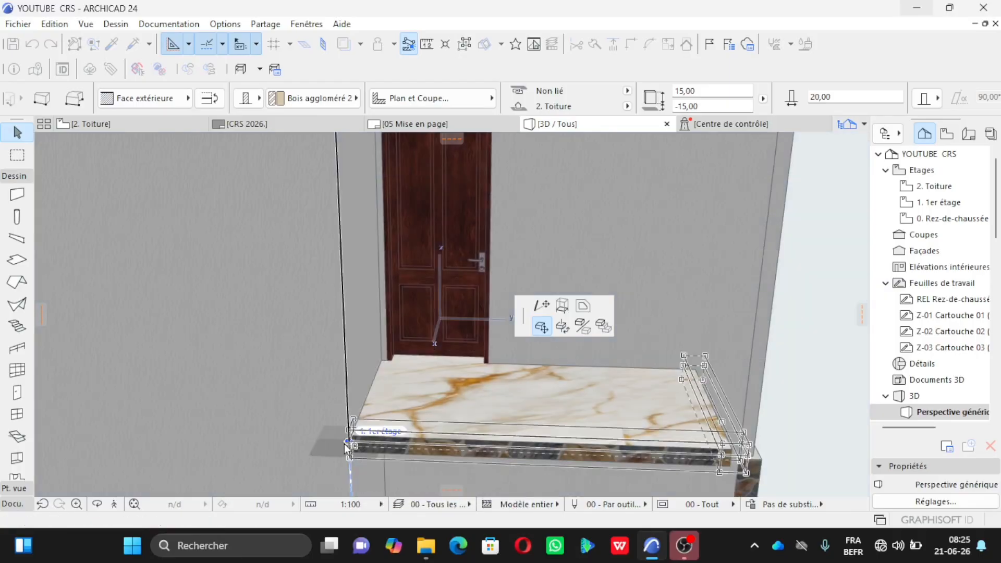
{"action": "left_click", "coordinate": [352, 446]}
{"action": "key", "text": "Escape"}
{"action": "scroll", "coordinate": [283, 355], "scroll_direction": "down", "scroll_amount": 2}
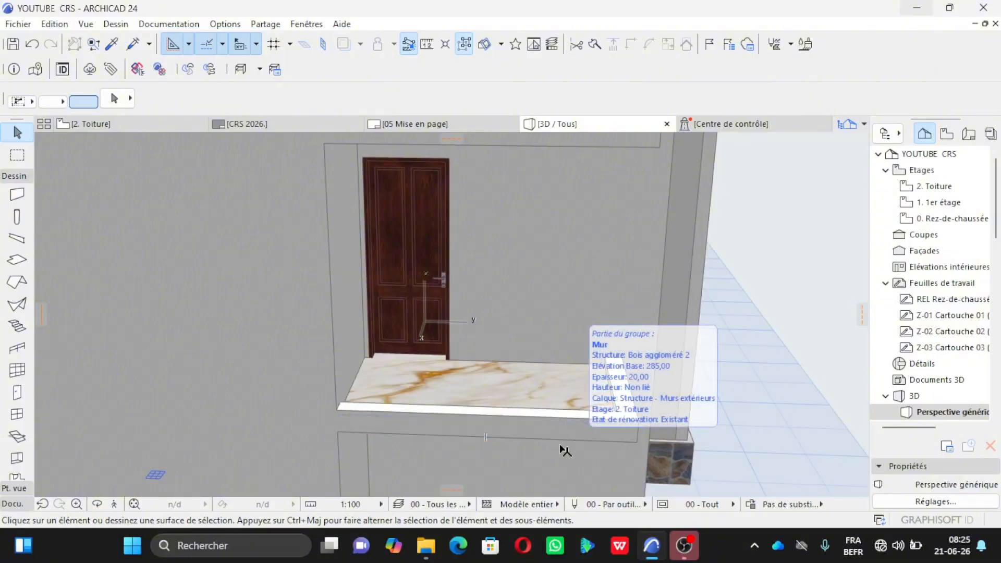
Set the two lower edge walls around the balcony slab to a height of 20 and a base offset of -320.
{"action": "left_click", "coordinate": [563, 447]}
{"action": "left_click", "coordinate": [96, 504]}
{"action": "left_click_drag", "start_coordinate": [233, 424], "coordinate": [438, 440]}
{"action": "key", "text": "Escape"}
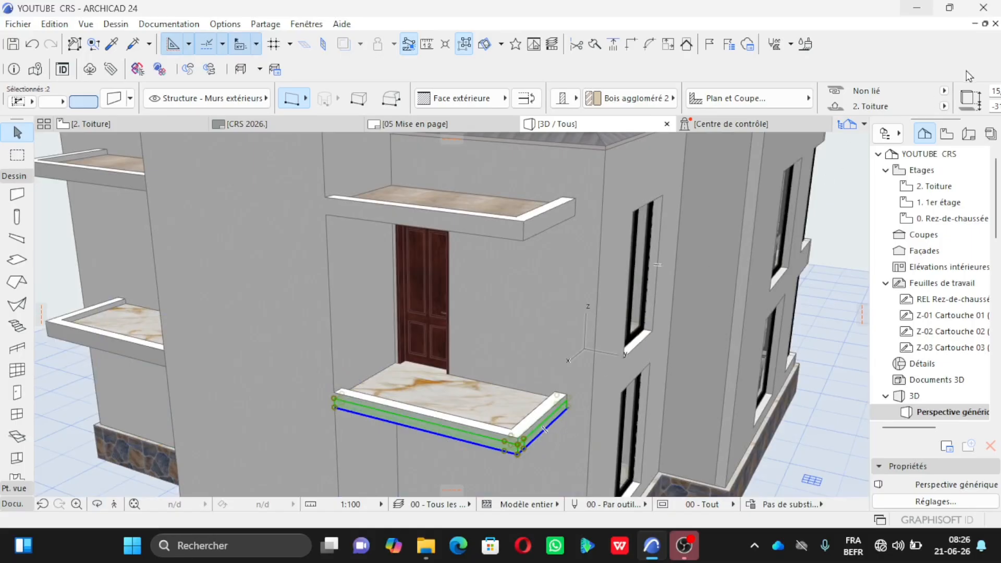
{"action": "scroll", "coordinate": [965, 97], "scroll_direction": "down", "scroll_amount": 5}
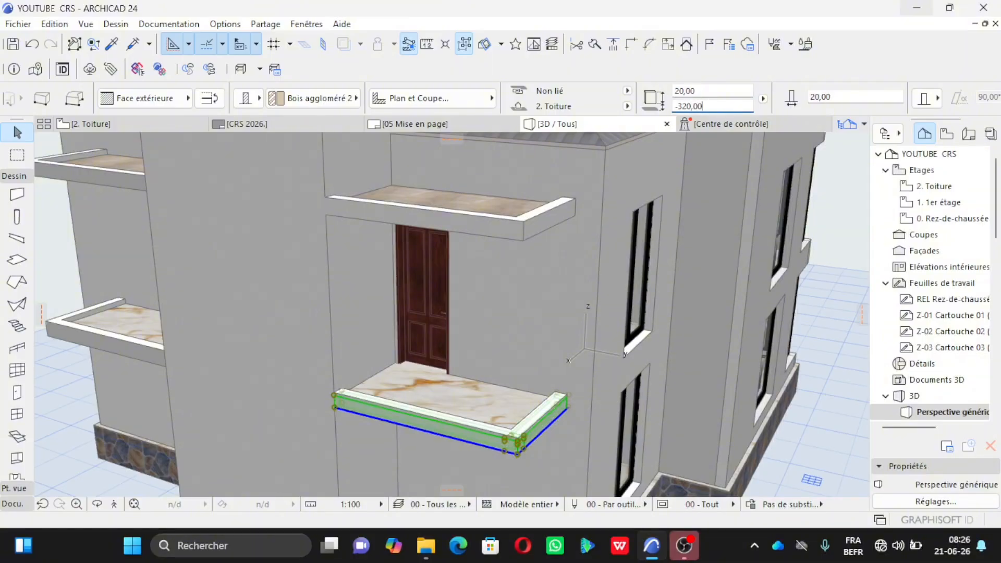
{"action": "key", "text": "Escape"}
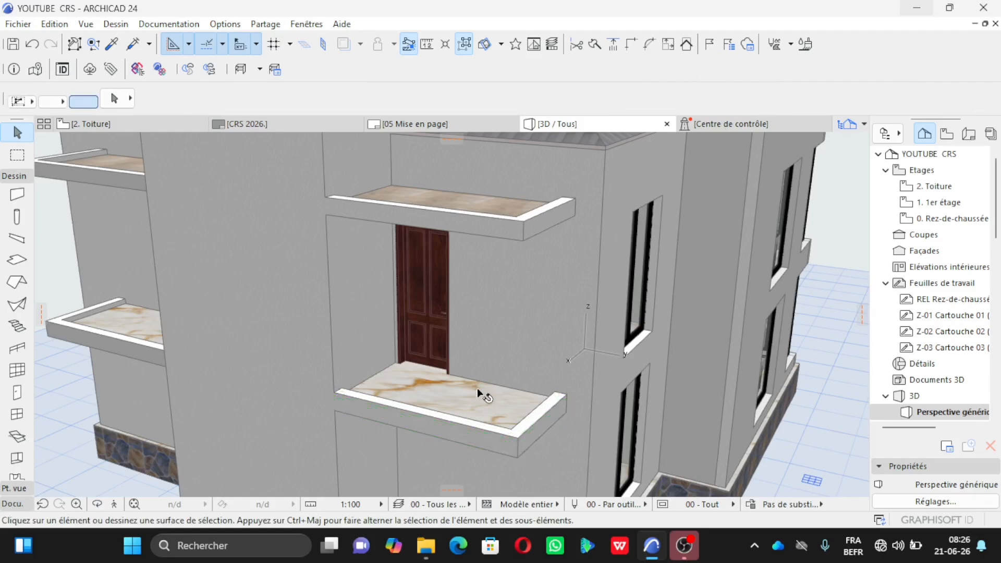
Examine the finished balcony edge walls and the front terrace slabs in 3D from around the house.
{"action": "left_click", "coordinate": [99, 504]}
{"action": "scroll", "coordinate": [670, 331], "scroll_direction": "down", "scroll_amount": 4}
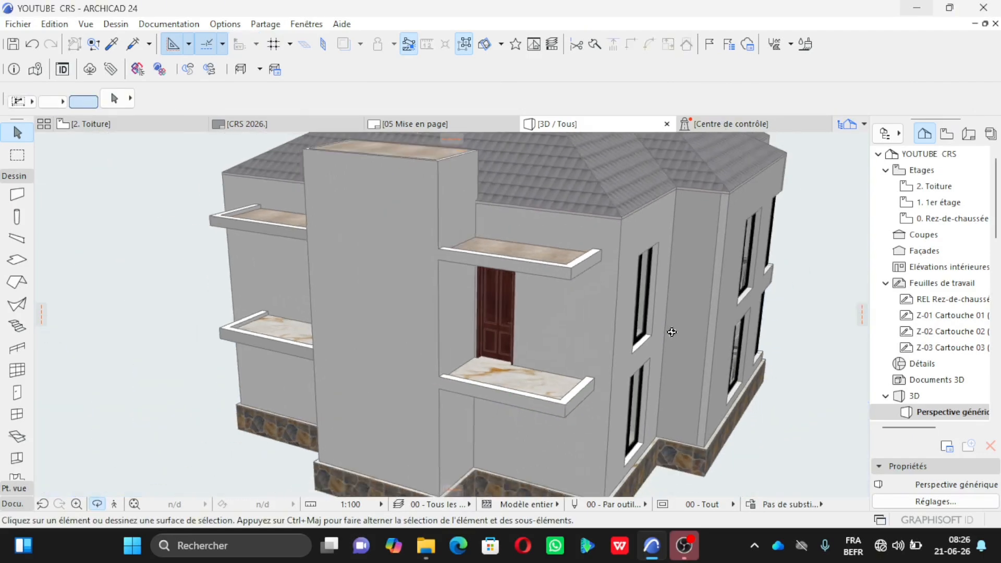
{"action": "left_click_drag", "start_coordinate": [405, 329], "coordinate": [722, 326]}
{"action": "scroll", "coordinate": [476, 330], "scroll_direction": "down", "scroll_amount": 3}
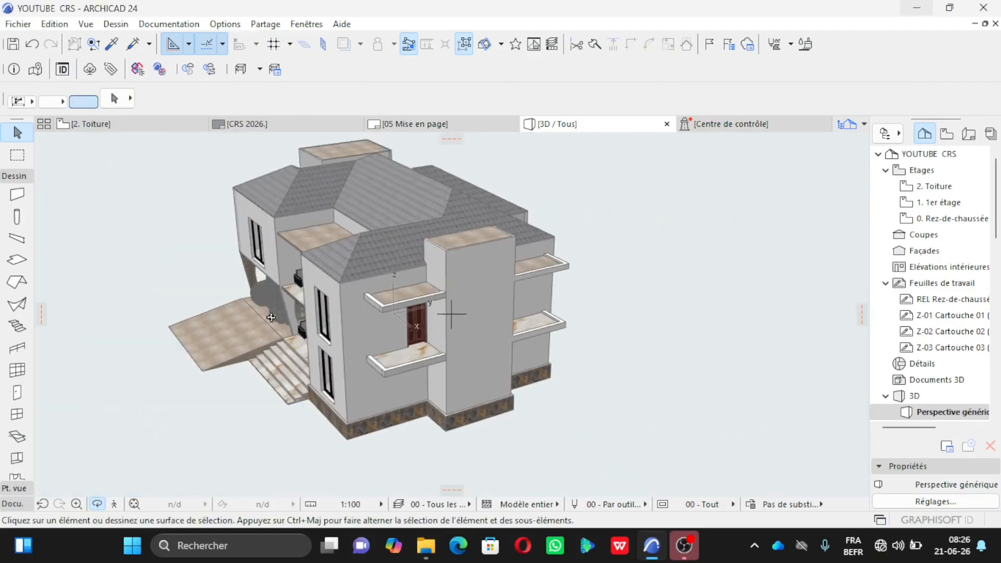
{"action": "scroll", "coordinate": [207, 287], "scroll_direction": "up", "scroll_amount": 5}
{"action": "left_click_drag", "start_coordinate": [252, 287], "coordinate": [562, 318]}
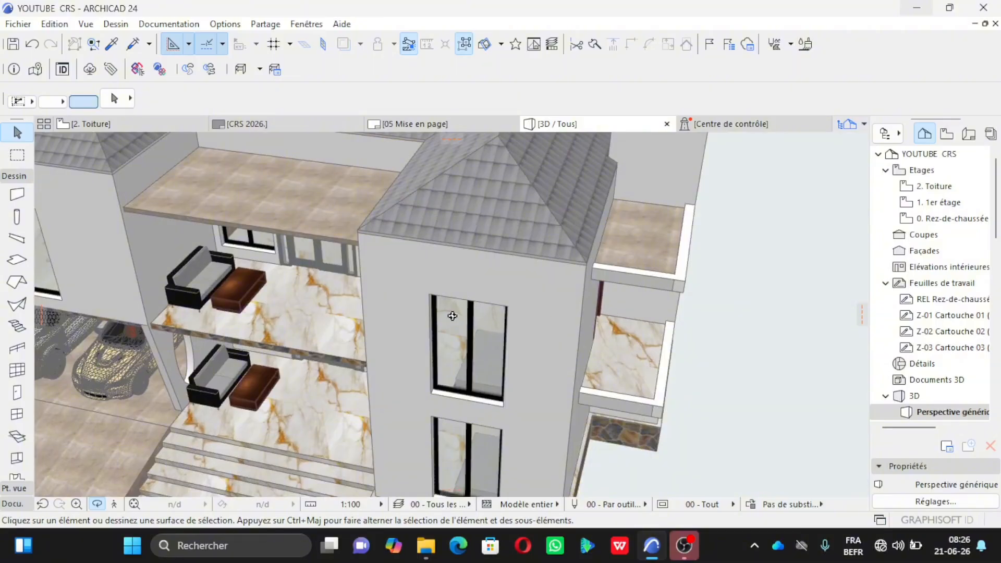
{"action": "scroll", "coordinate": [452, 315], "scroll_direction": "down", "scroll_amount": 3}
{"action": "scroll", "coordinate": [166, 291], "scroll_direction": "up", "scroll_amount": 4}
{"action": "left_click_drag", "start_coordinate": [166, 291], "coordinate": [336, 299]}
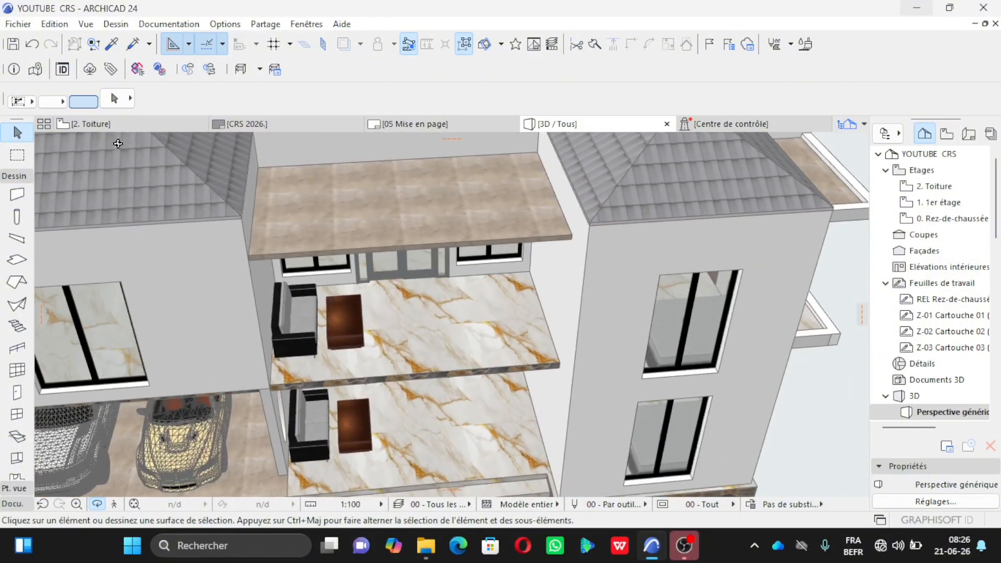
On the roof storey plan, draw a 570 long wall with a centred reference line along the front slab edge between the two wings.
{"action": "left_click", "coordinate": [123, 125]}
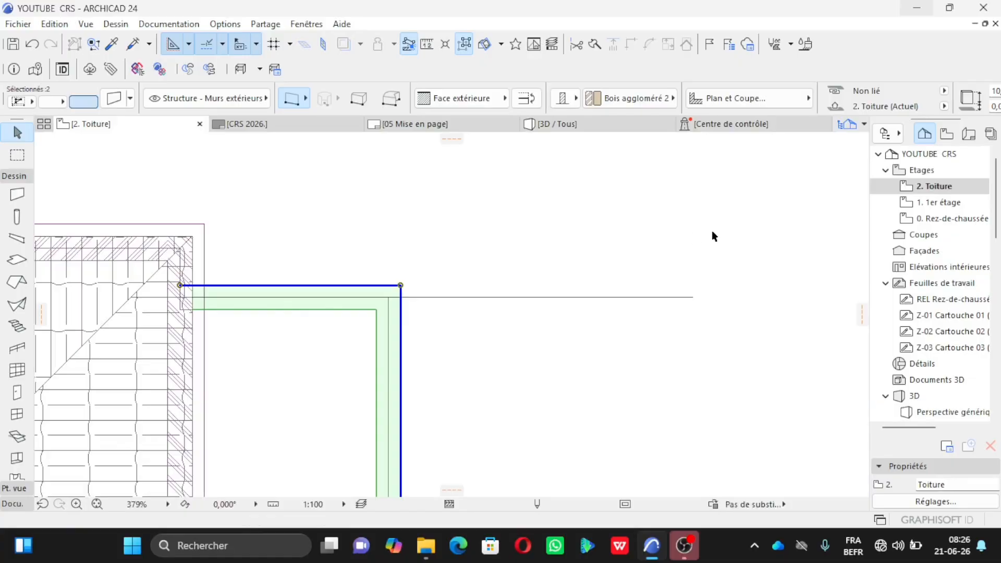
{"action": "left_click", "coordinate": [731, 225]}
{"action": "scroll", "coordinate": [743, 221], "scroll_direction": "down", "scroll_amount": 8}
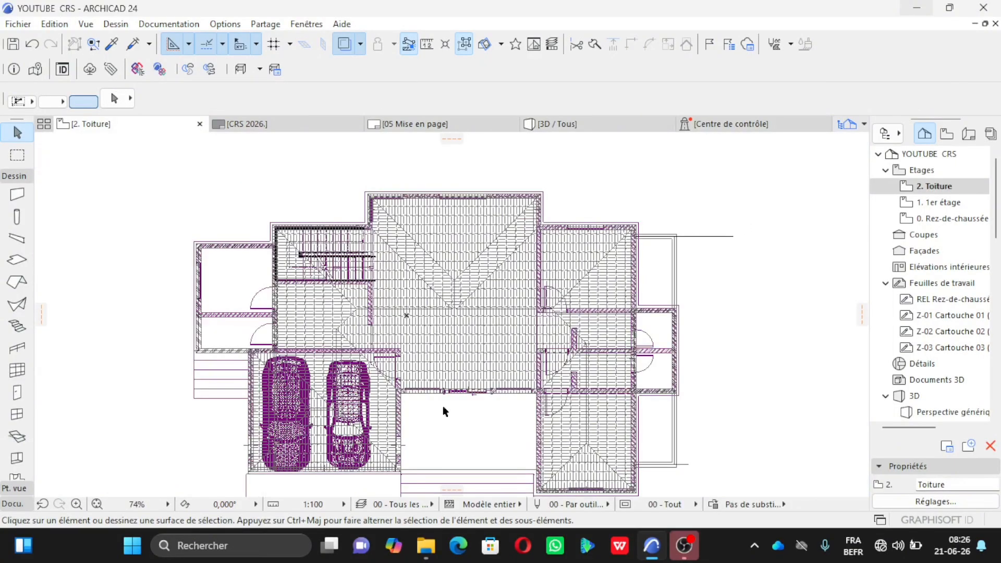
{"action": "scroll", "coordinate": [406, 473], "scroll_direction": "up", "scroll_amount": 8}
{"action": "scroll", "coordinate": [328, 397], "scroll_direction": "down", "scroll_amount": 5}
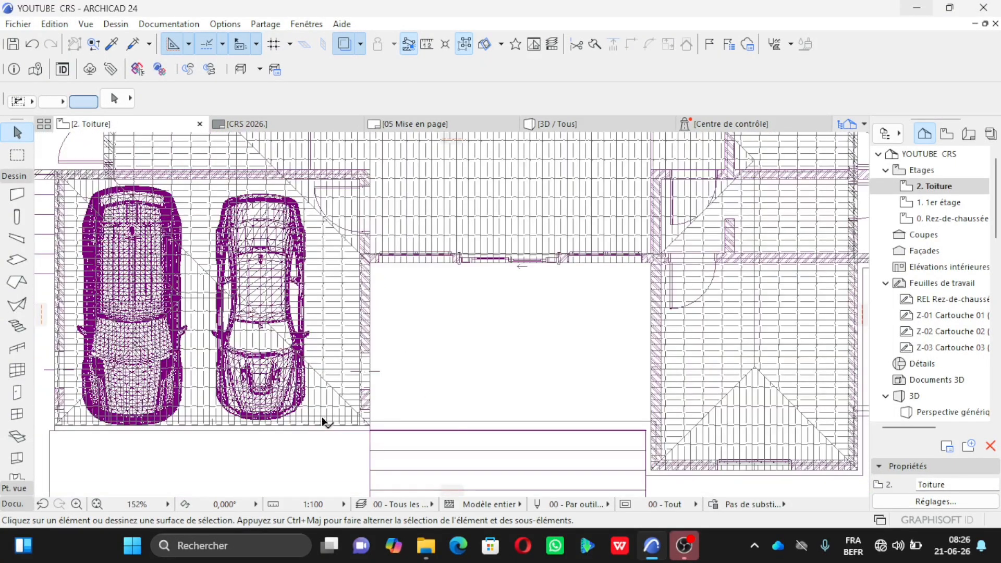
{"action": "scroll", "coordinate": [630, 425], "scroll_direction": "up", "scroll_amount": 4}
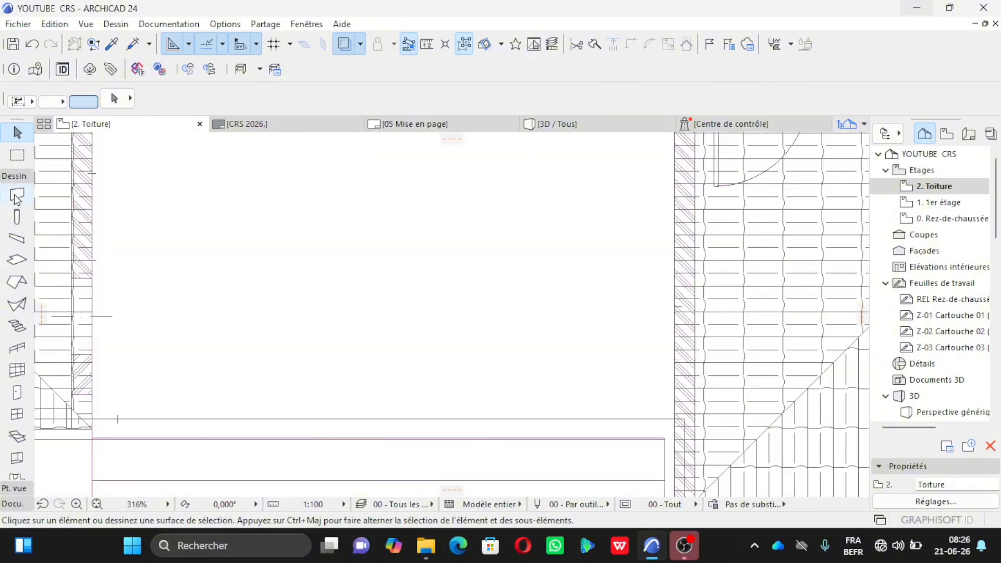
{"action": "left_click", "coordinate": [16, 215]}
{"action": "left_click", "coordinate": [90, 418]}
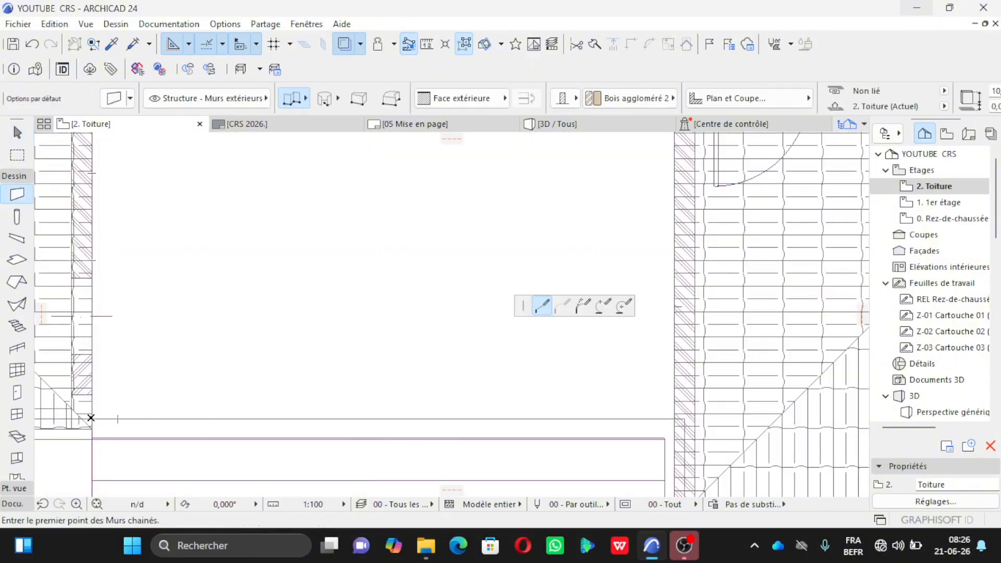
{"action": "left_click", "coordinate": [465, 101]}
{"action": "left_click", "coordinate": [530, 116]}
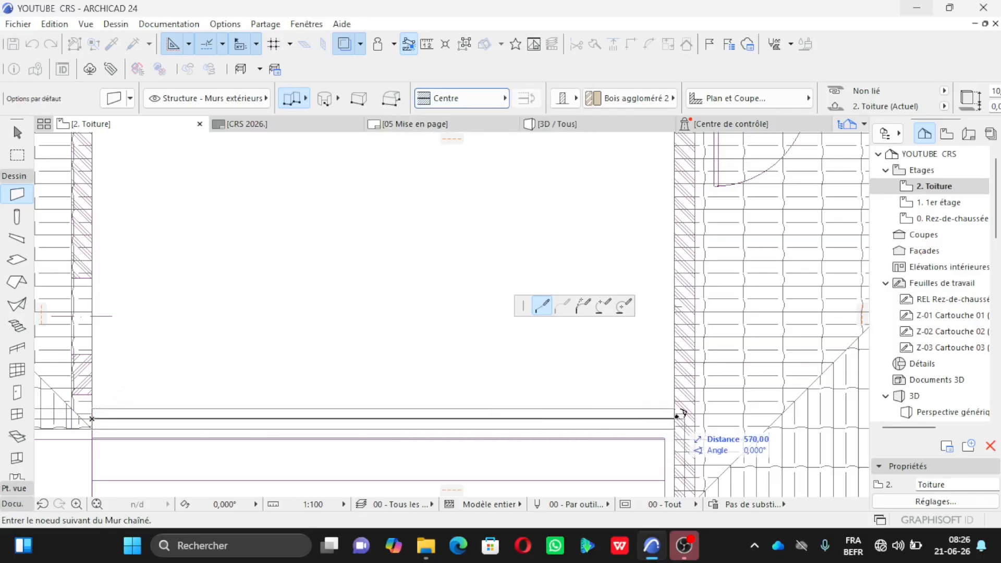
{"action": "double_click", "coordinate": [677, 415]}
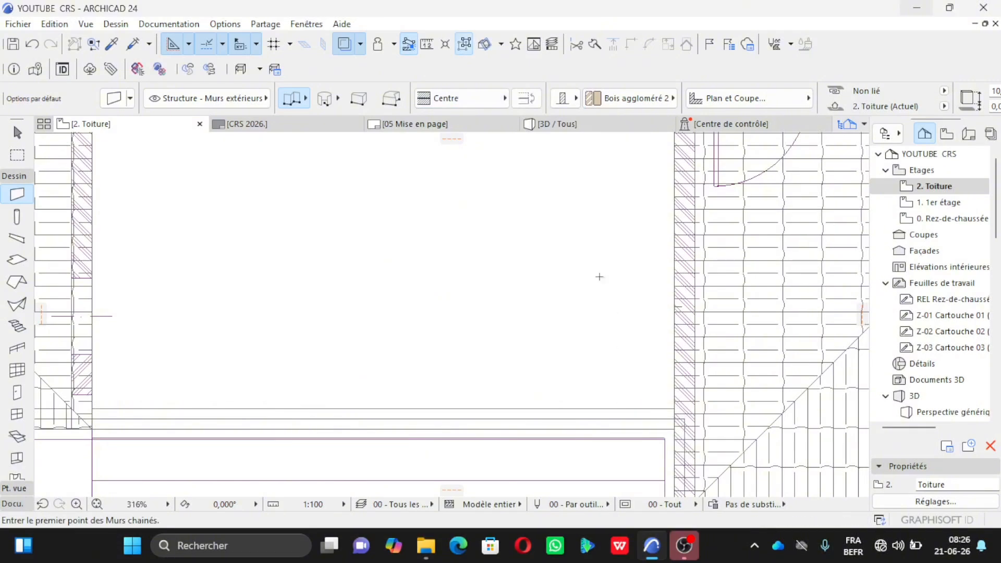
In 3D, select the new front edge wall and place a copy directly beneath it, 10 lower.
{"action": "left_click", "coordinate": [586, 127]}
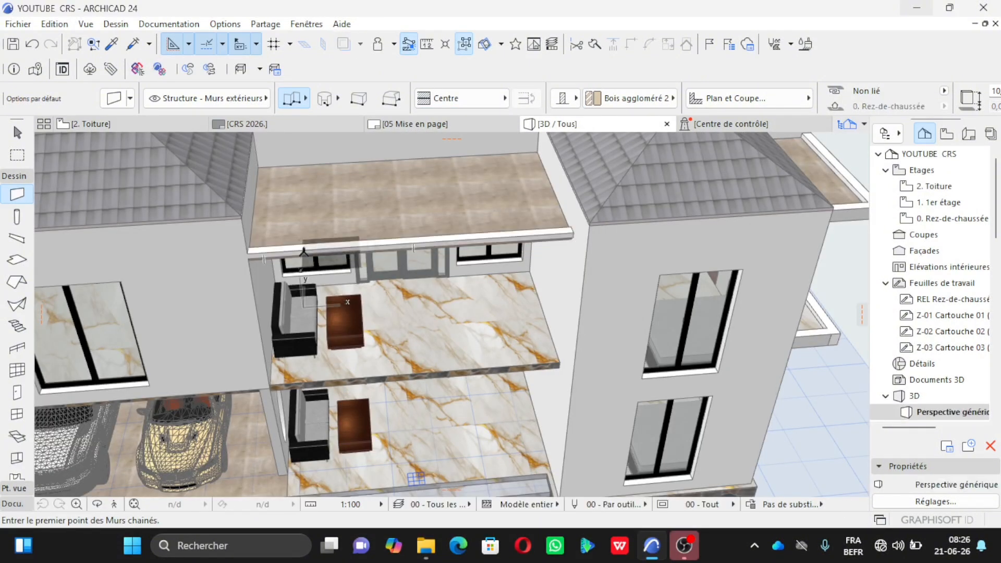
{"action": "scroll", "coordinate": [331, 265], "scroll_direction": "up", "scroll_amount": 5}
{"action": "scroll", "coordinate": [236, 264], "scroll_direction": "up", "scroll_amount": 2}
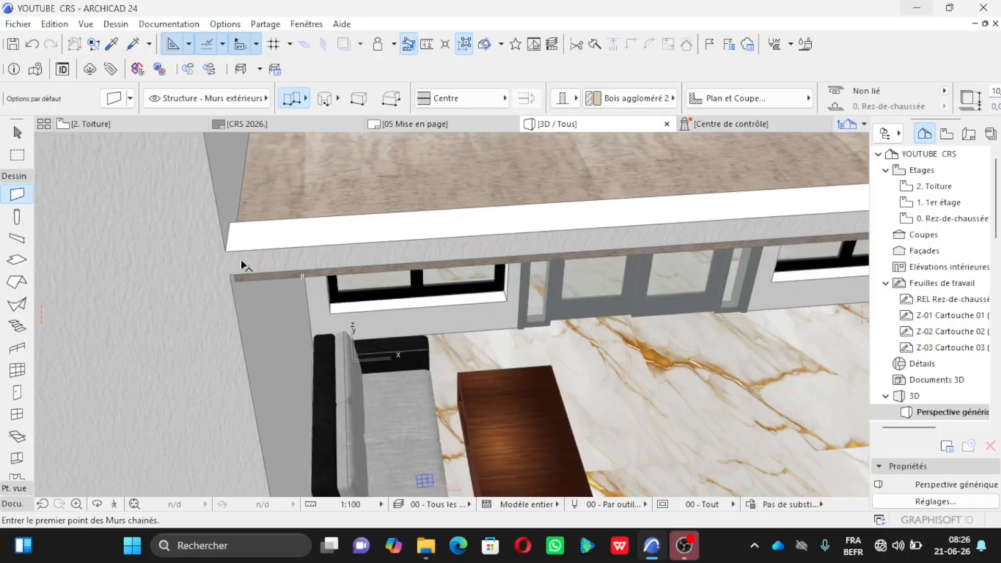
{"action": "left_click", "coordinate": [242, 264], "text": "shift"}
{"action": "scroll", "coordinate": [237, 271], "scroll_direction": "up", "scroll_amount": 3}
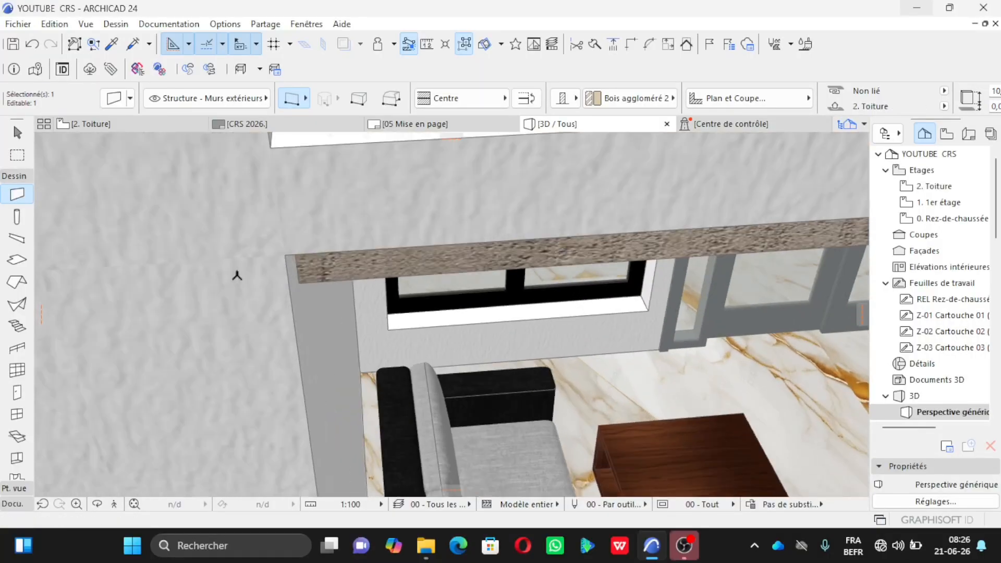
{"action": "left_click", "coordinate": [270, 147]}
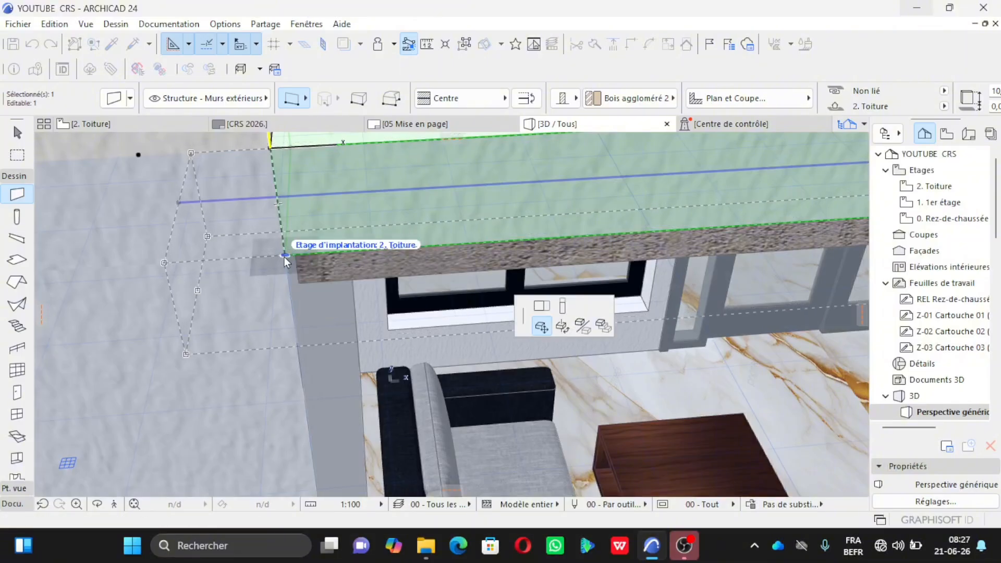
{"action": "left_click", "coordinate": [285, 256]}
Set the lower front edge wall to a height of 15 and a base offset of -15.
{"action": "middle_click_drag", "start_coordinate": [216, 299], "coordinate": [183, 299], "text": "shift"}
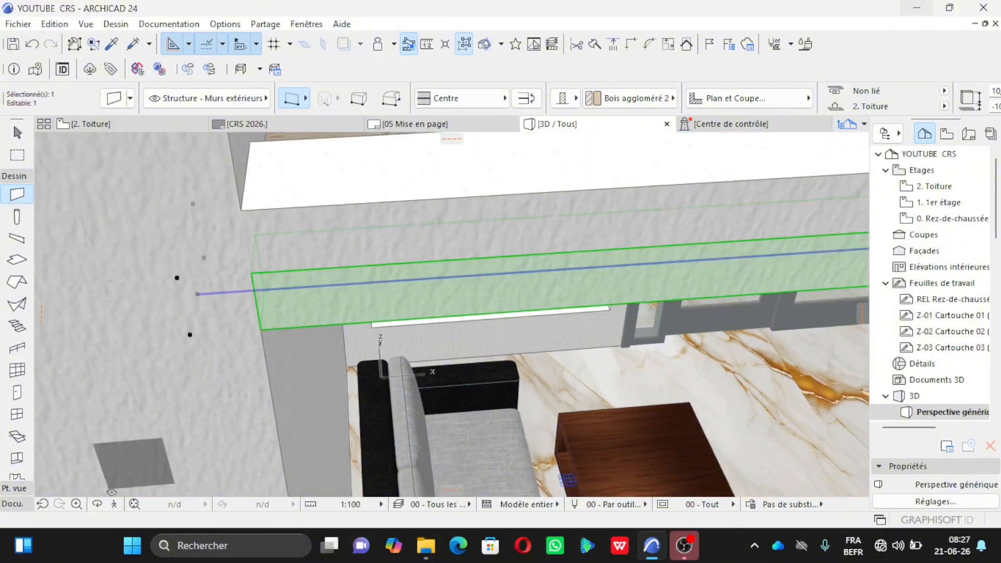
{"action": "left_click", "coordinate": [95, 506]}
{"action": "left_click_drag", "start_coordinate": [311, 415], "coordinate": [238, 338]}
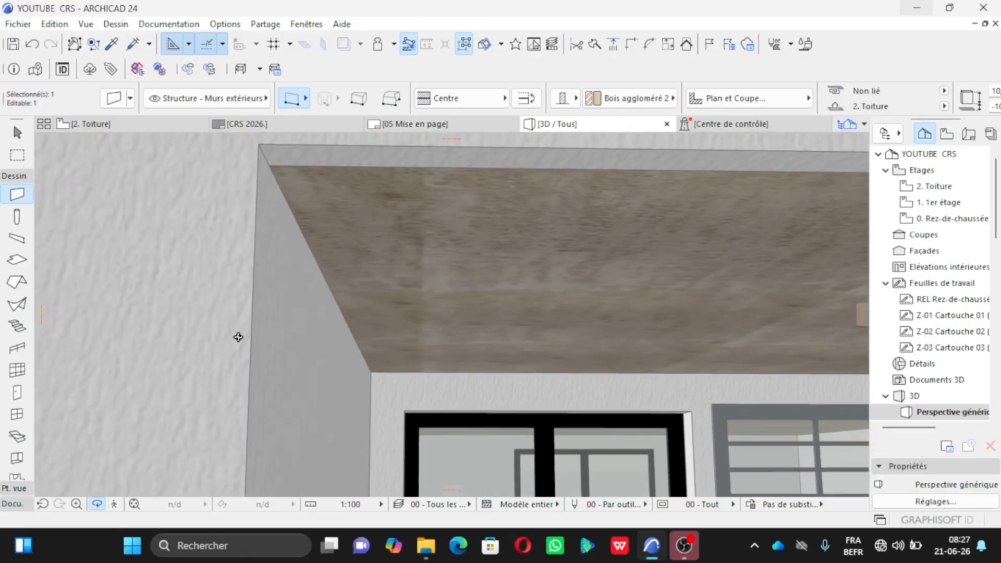
{"action": "left_click_drag", "start_coordinate": [326, 359], "coordinate": [345, 320]}
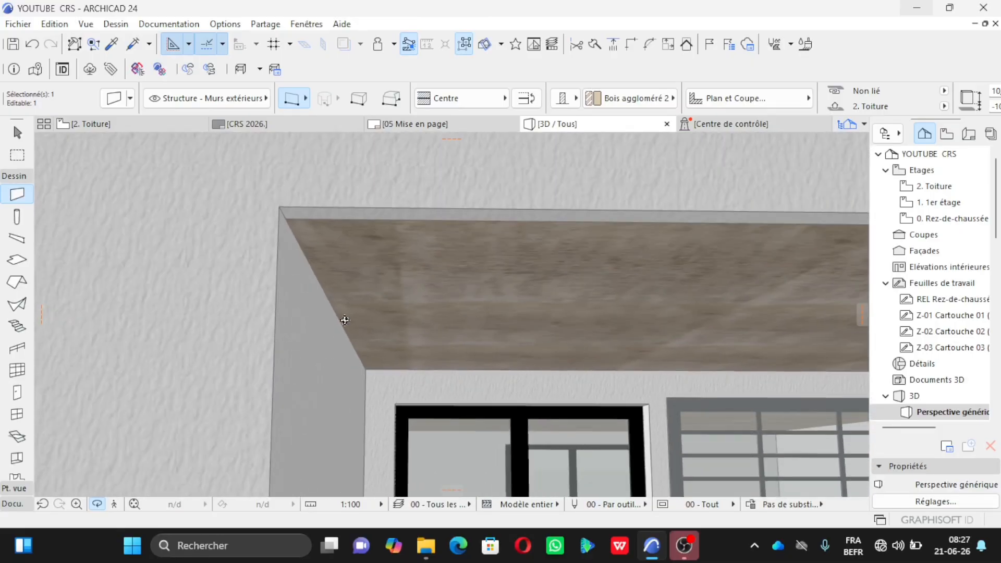
{"action": "scroll", "coordinate": [847, 109], "scroll_direction": "down", "scroll_amount": 5}
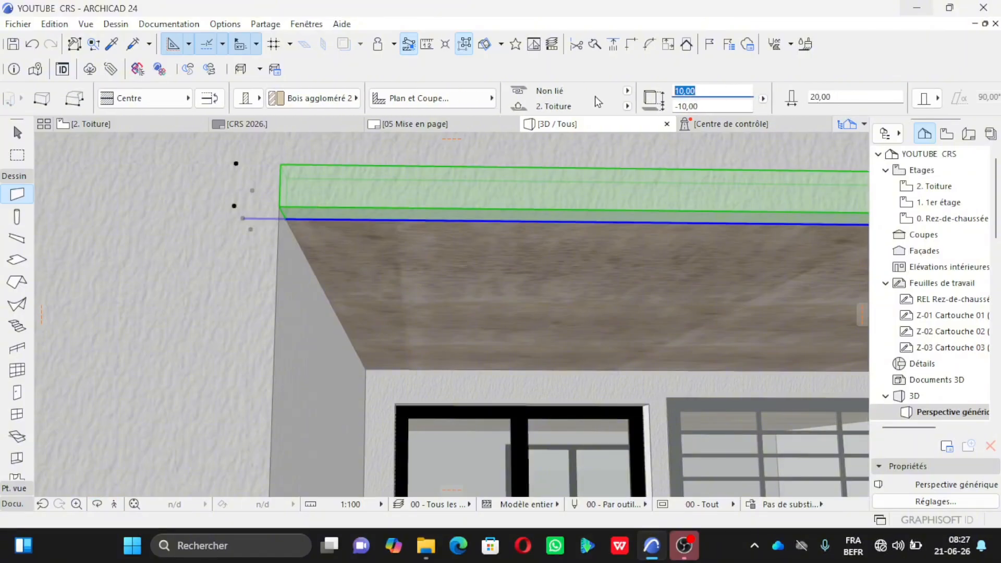
{"action": "type", "text": "15"}
{"action": "left_click", "coordinate": [713, 103]}
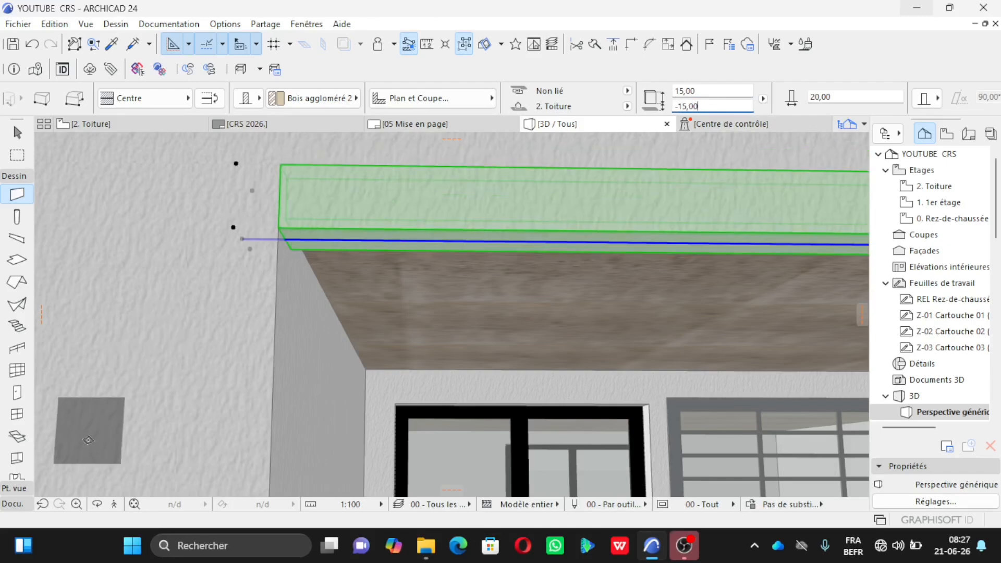
Add the upper front edge wall to the selection and copy both walls straight down 300 onto the first-floor terrace slab edge.
{"action": "middle_click_drag", "start_coordinate": [167, 401], "coordinate": [262, 263], "text": "shift"}
{"action": "scroll", "coordinate": [276, 245], "scroll_direction": "down", "scroll_amount": 4}
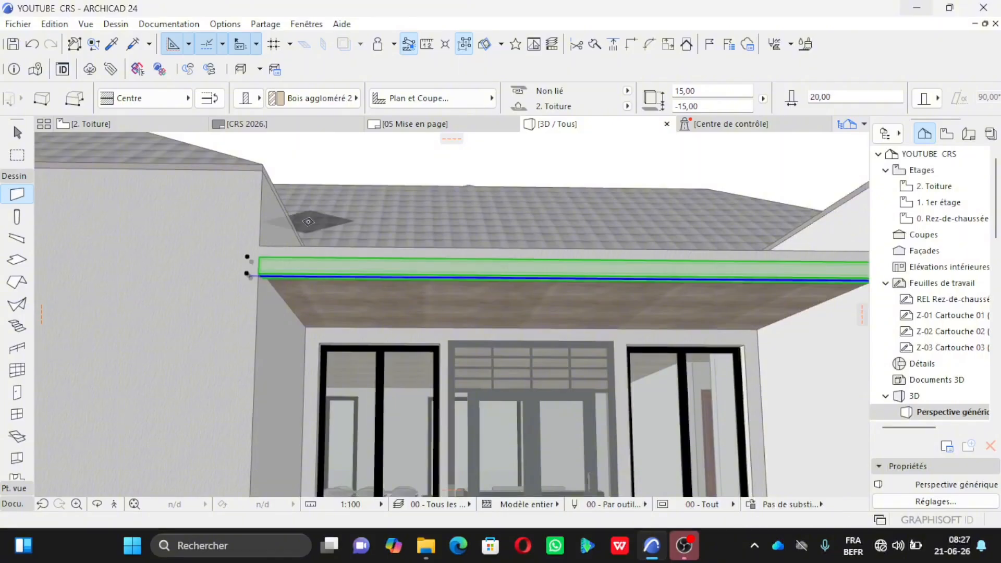
{"action": "scroll", "coordinate": [250, 245], "scroll_direction": "down", "scroll_amount": 1}
{"action": "left_click", "coordinate": [319, 248], "text": "shift"}
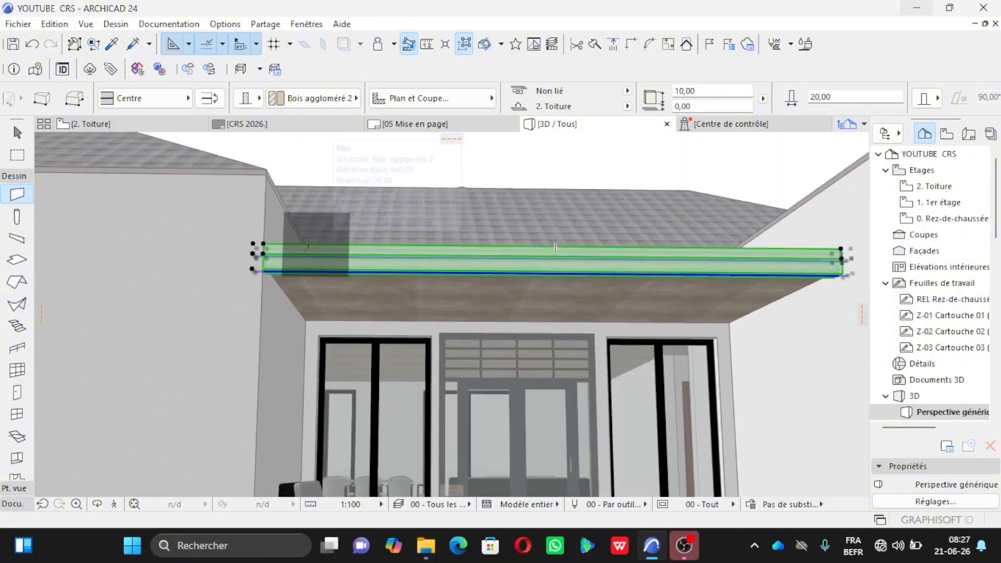
{"action": "key", "text": "Escape"}
{"action": "scroll", "coordinate": [233, 257], "scroll_direction": "up", "scroll_amount": 2}
{"action": "scroll", "coordinate": [263, 250], "scroll_direction": "up", "scroll_amount": 1}
{"action": "left_click", "coordinate": [285, 254]}
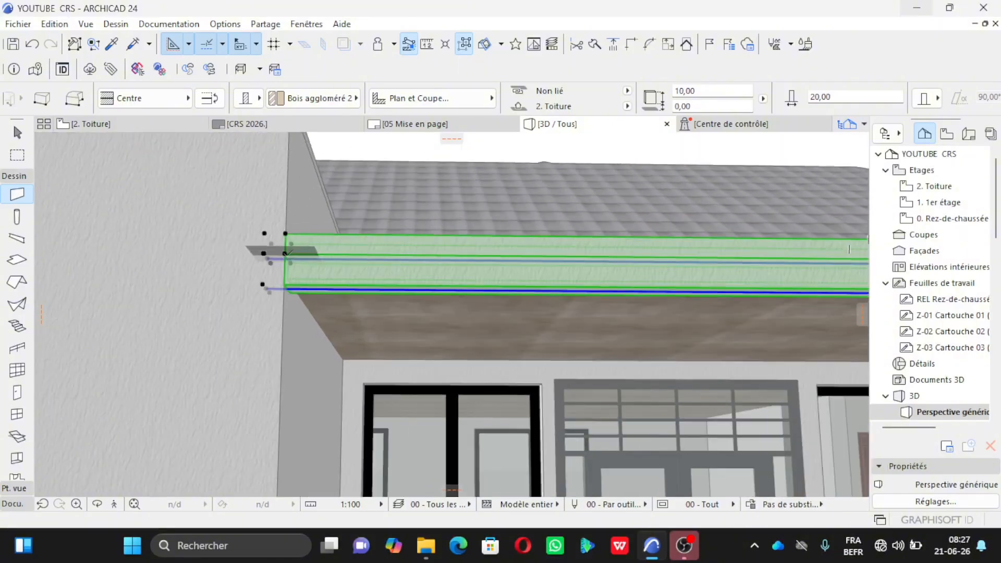
{"action": "left_click", "coordinate": [285, 253]}
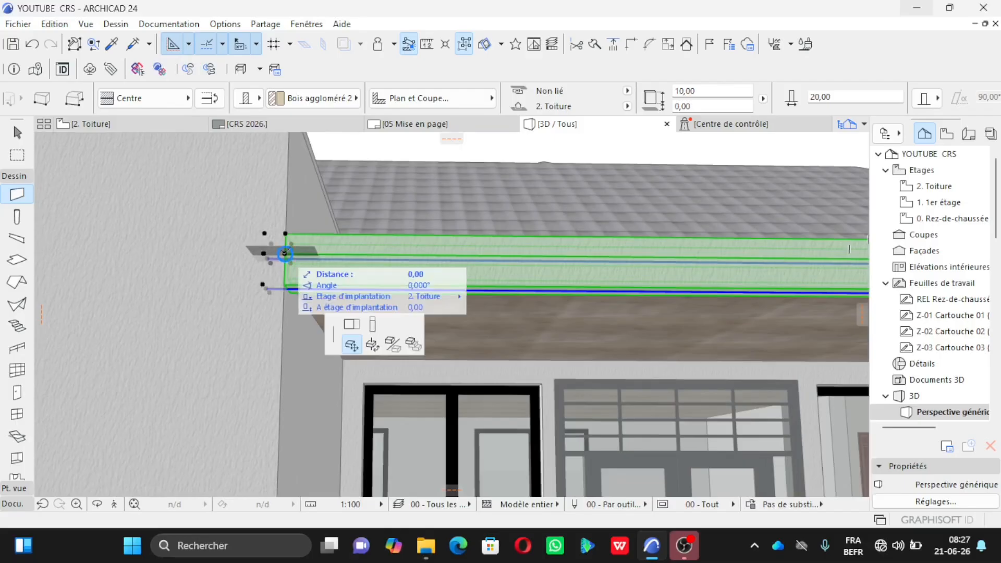
{"action": "scroll", "coordinate": [309, 237], "scroll_direction": "down", "scroll_amount": 3}
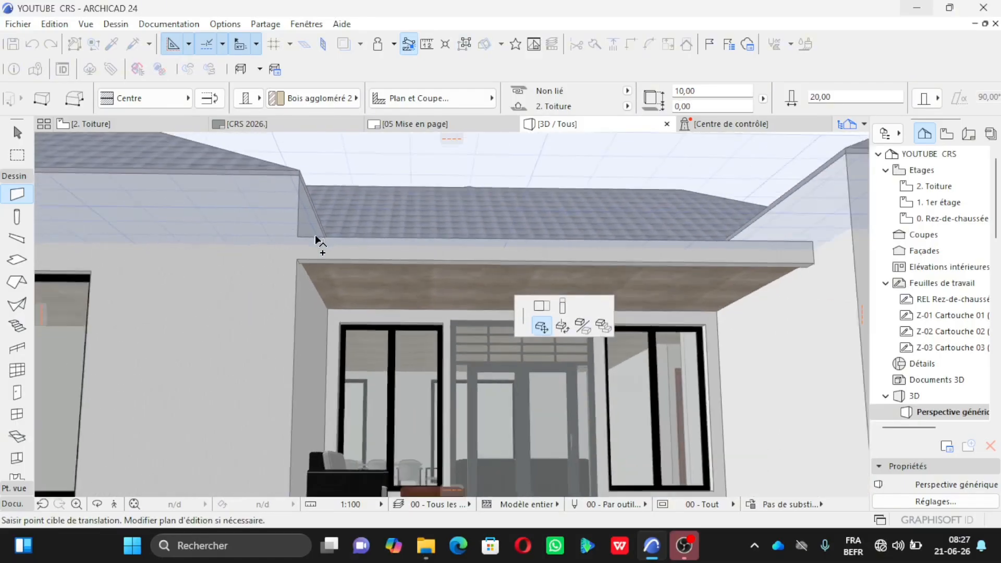
{"action": "scroll", "coordinate": [304, 427], "scroll_direction": "up", "scroll_amount": 4}
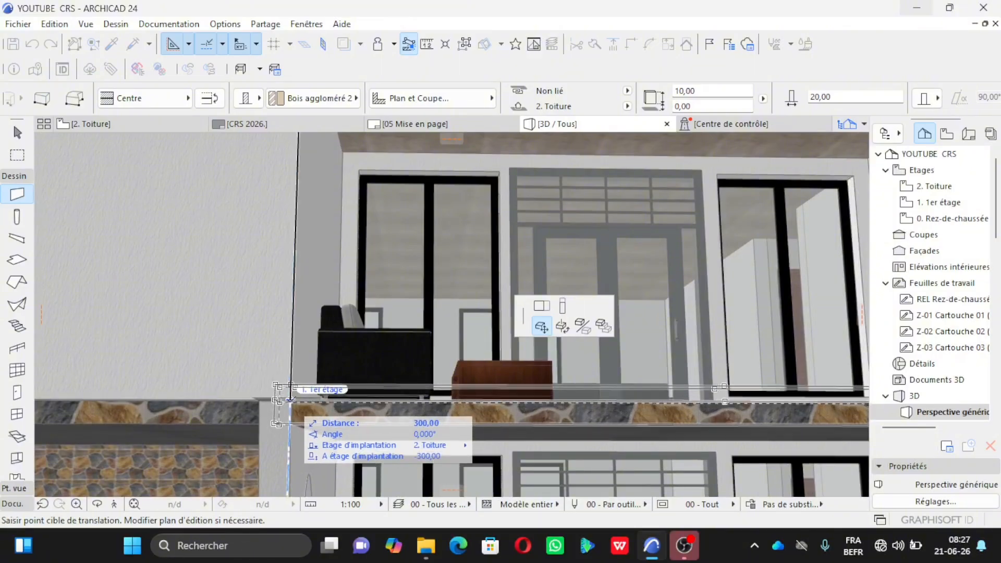
{"action": "left_click", "coordinate": [291, 400]}
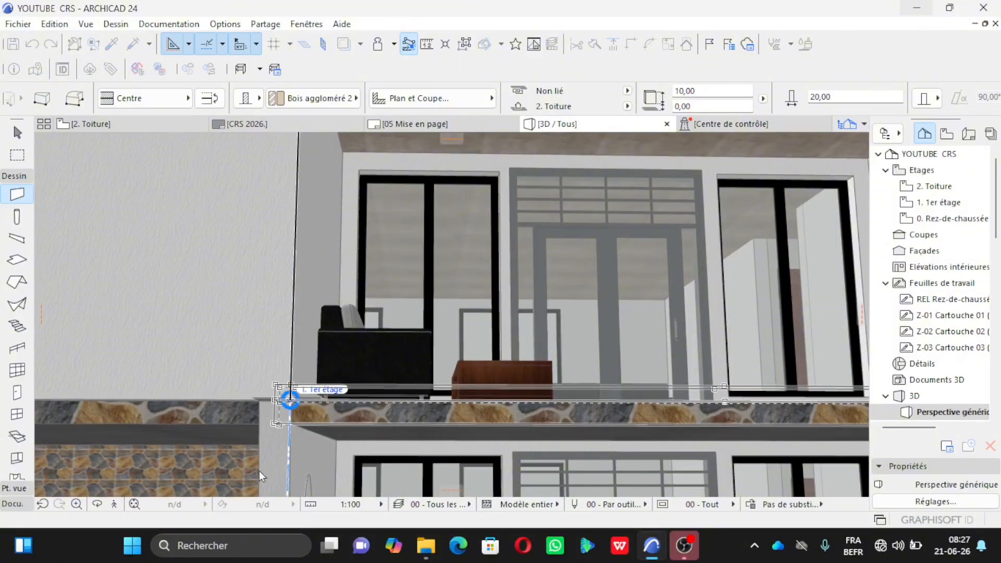
Stretch the two copied first-floor edge walls across the garage front to its outer corner, to a length of 1220.
{"action": "scroll", "coordinate": [288, 405], "scroll_direction": "down", "scroll_amount": 4}
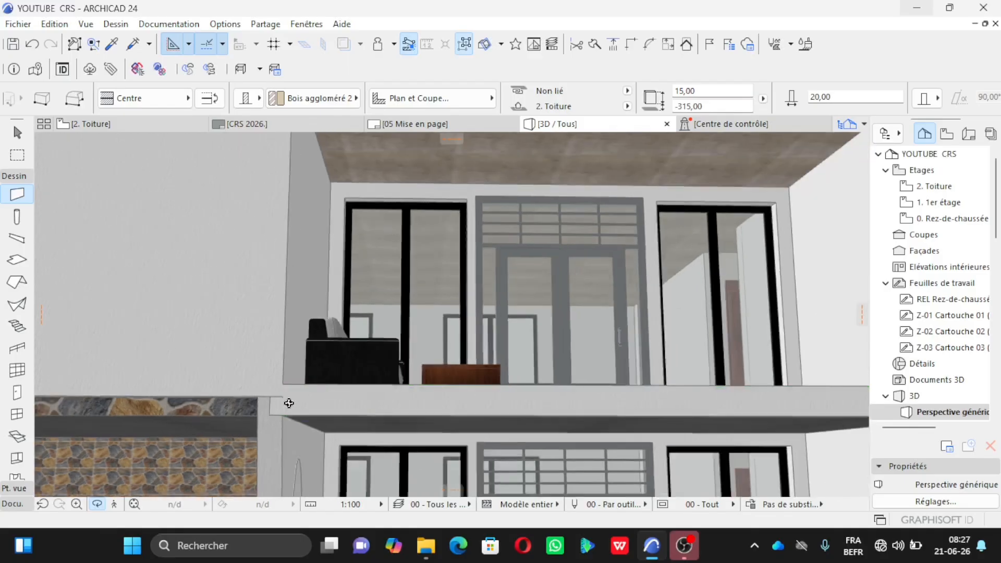
{"action": "middle_click_drag", "start_coordinate": [306, 407], "coordinate": [455, 388], "text": "shift"}
{"action": "scroll", "coordinate": [456, 388], "scroll_direction": "down", "scroll_amount": 8}
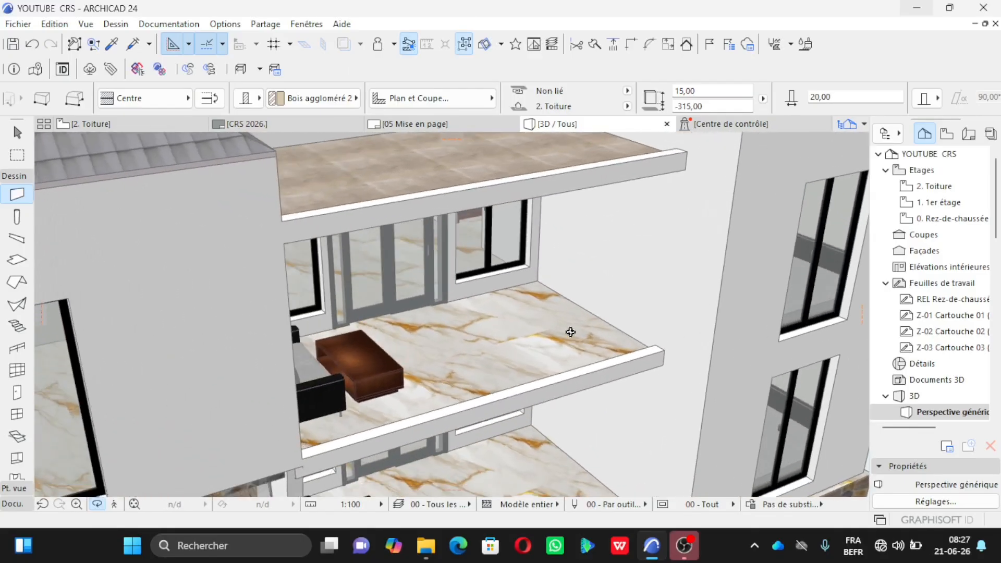
{"action": "scroll", "coordinate": [283, 439], "scroll_direction": "up", "scroll_amount": 5}
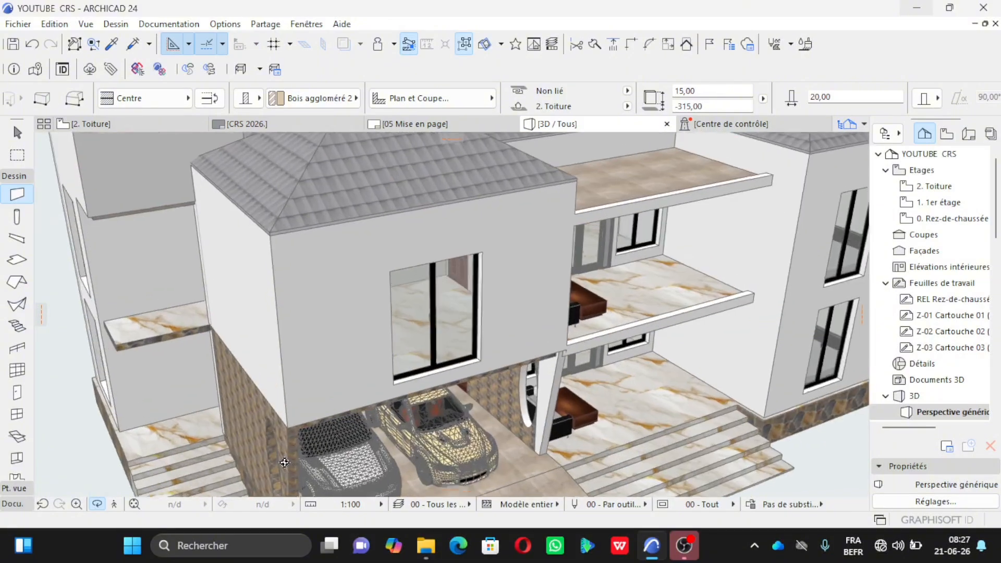
{"action": "scroll", "coordinate": [609, 336], "scroll_direction": "up", "scroll_amount": 4}
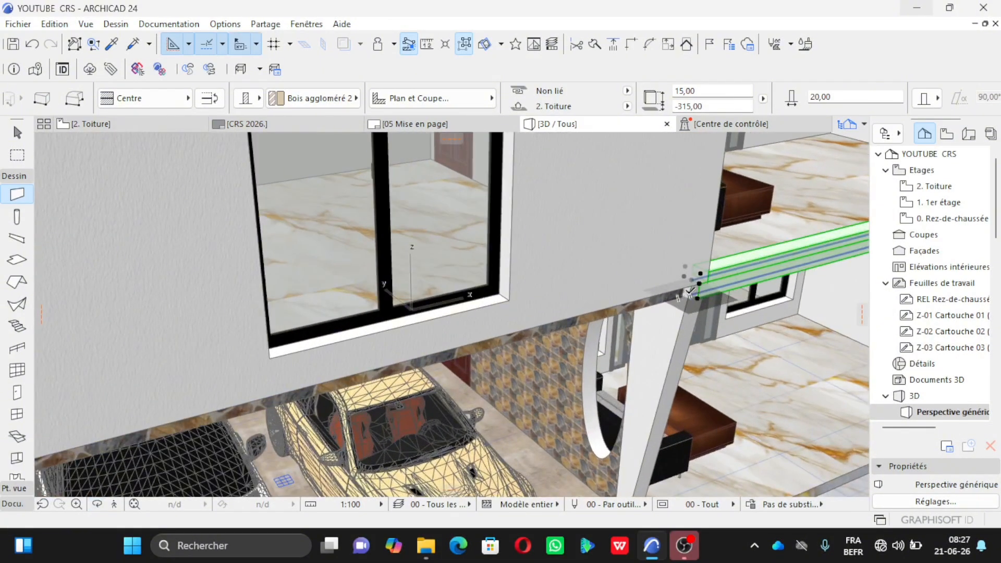
{"action": "scroll", "coordinate": [689, 292], "scroll_direction": "up", "scroll_amount": 2}
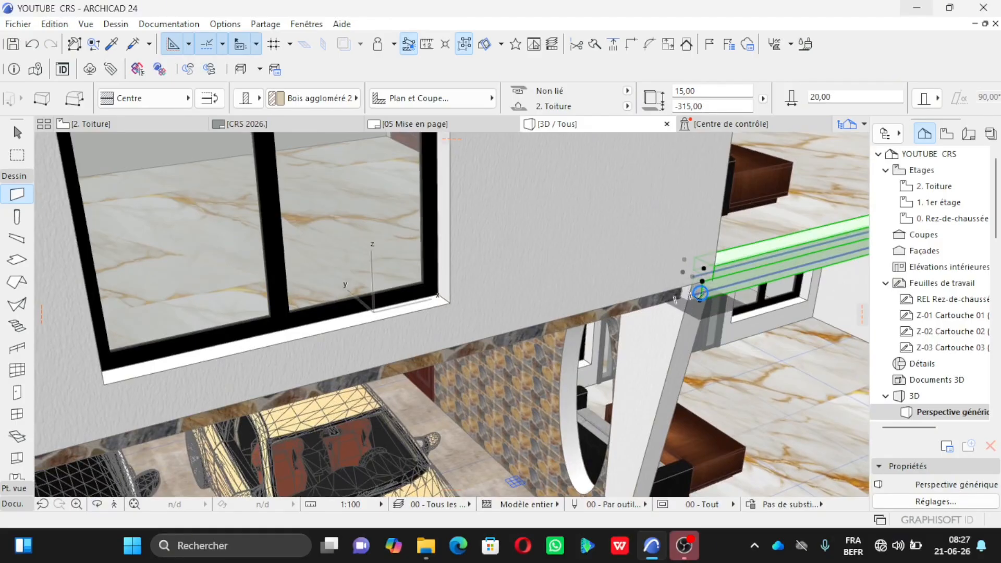
{"action": "left_click", "coordinate": [700, 298]}
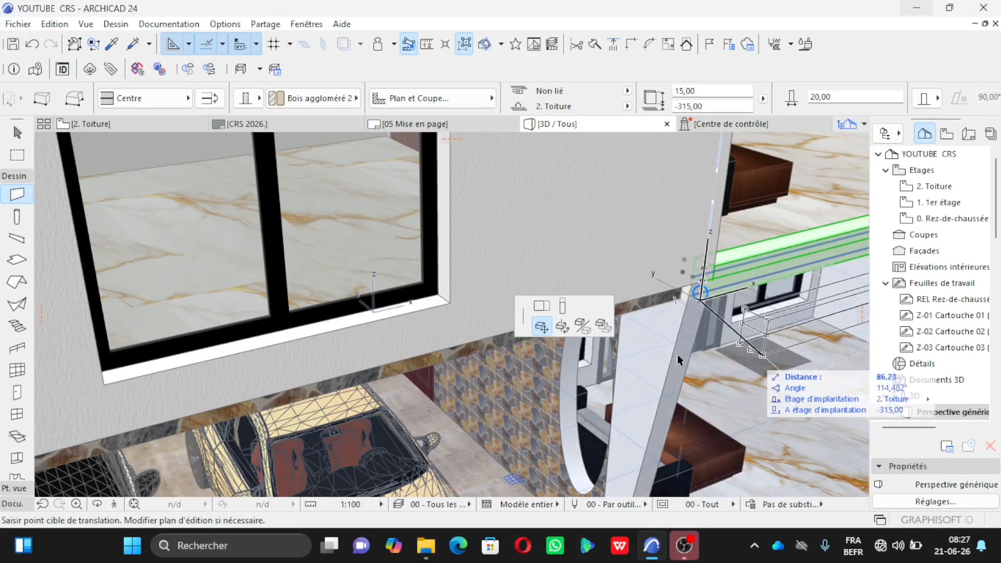
{"action": "left_click", "coordinate": [543, 312]}
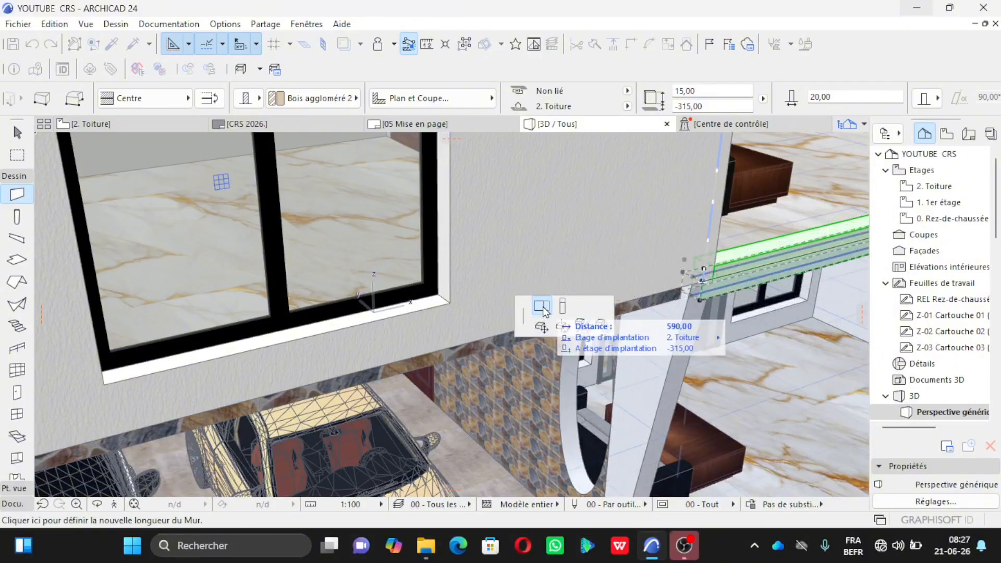
{"action": "scroll", "coordinate": [744, 267], "scroll_direction": "down", "scroll_amount": 2}
{"action": "scroll", "coordinate": [344, 363], "scroll_direction": "down", "scroll_amount": 2}
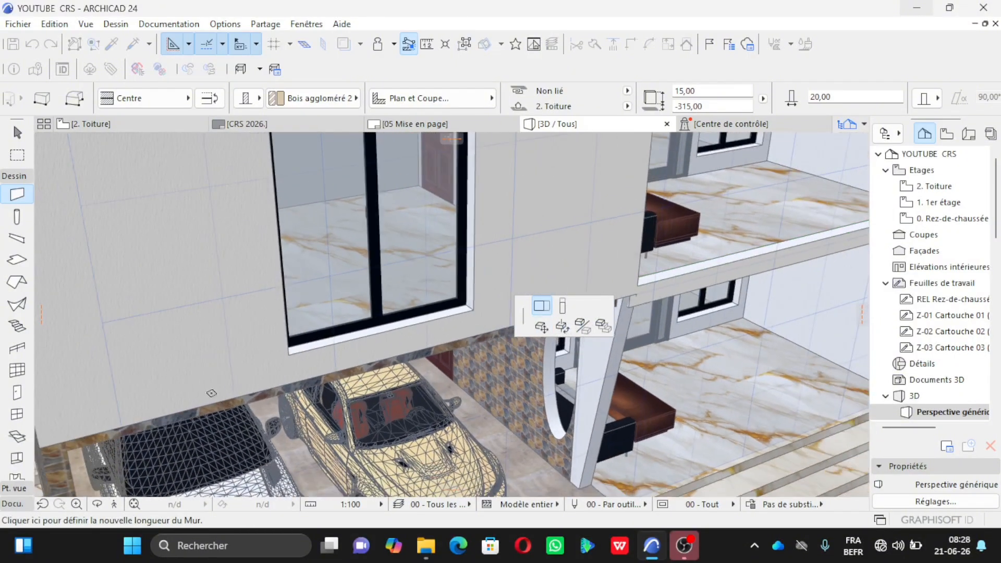
{"action": "scroll", "coordinate": [150, 414], "scroll_direction": "down", "scroll_amount": 2}
{"action": "scroll", "coordinate": [113, 442], "scroll_direction": "up", "scroll_amount": 3}
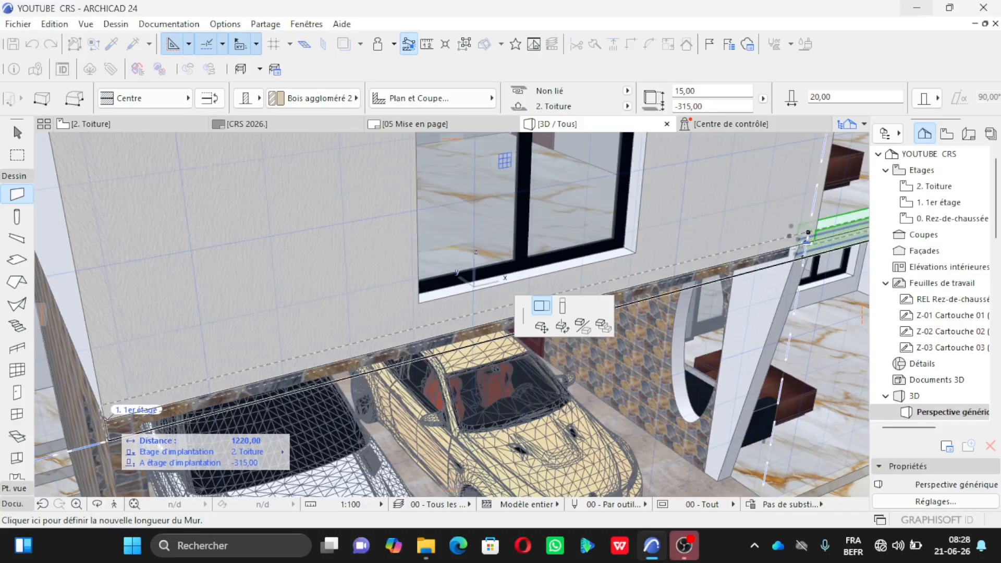
{"action": "left_click", "coordinate": [110, 417]}
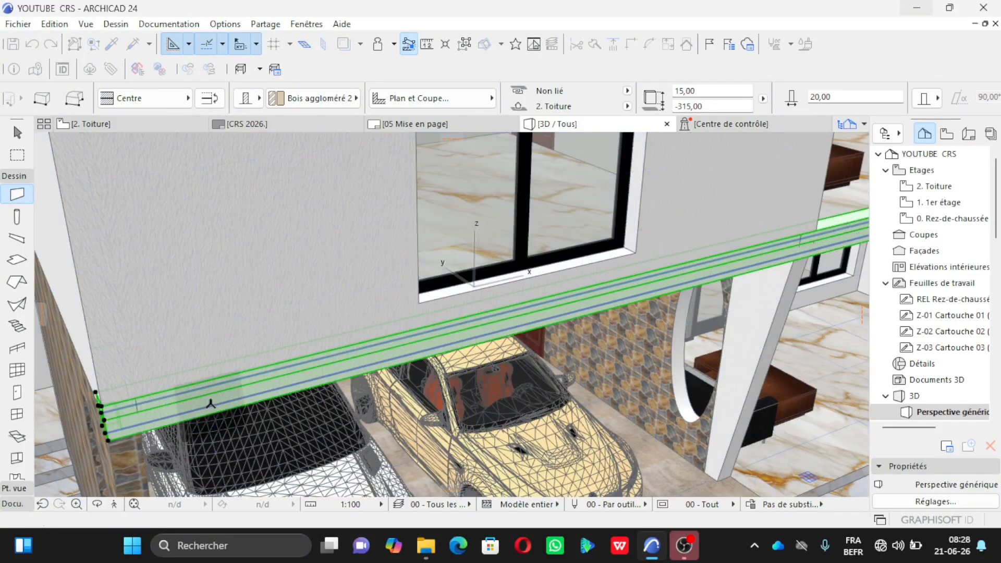
{"action": "key", "text": "Escape"}
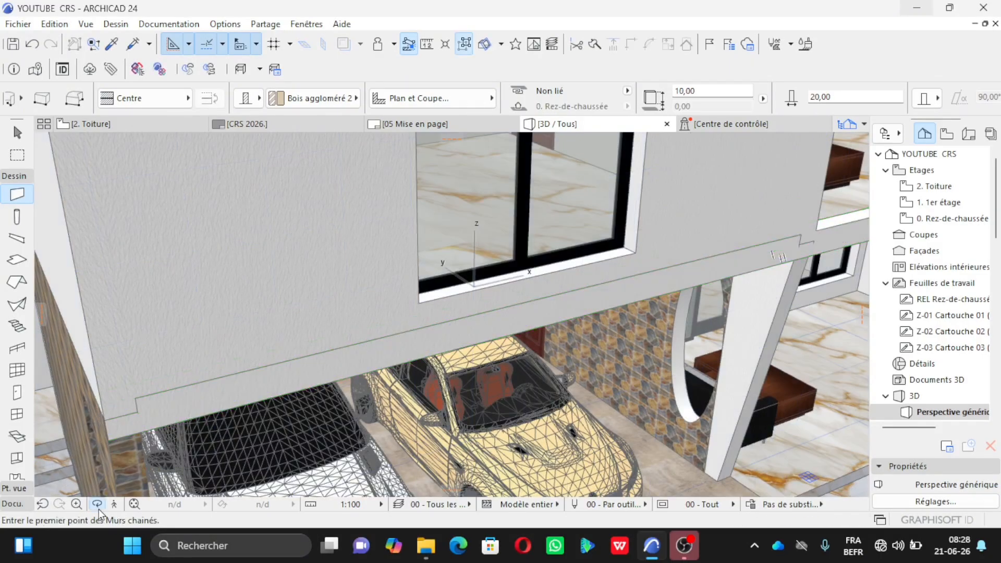
Examine the extended edge walls across the garage front and terrace in 3D.
{"action": "left_click", "coordinate": [99, 508]}
{"action": "left_click_drag", "start_coordinate": [131, 418], "coordinate": [203, 350]}
{"action": "scroll", "coordinate": [216, 340], "scroll_direction": "down", "scroll_amount": 3}
{"action": "scroll", "coordinate": [412, 326], "scroll_direction": "up", "scroll_amount": 3}
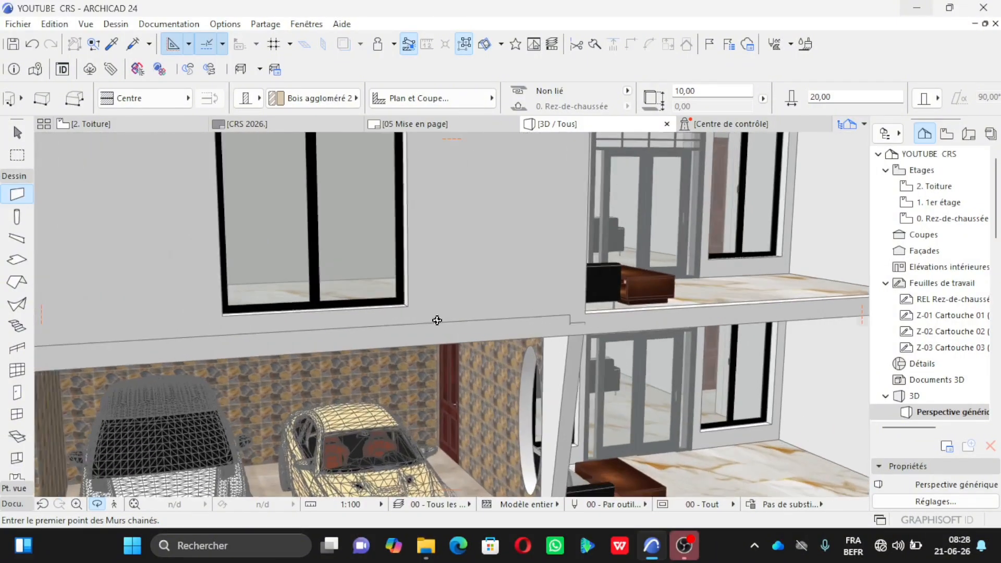
Undo the stretch of the two first-floor edge walls across the garage front.
{"action": "scroll", "coordinate": [437, 320], "scroll_direction": "up", "scroll_amount": 3}
{"action": "left_click_drag", "start_coordinate": [495, 326], "coordinate": [552, 340]}
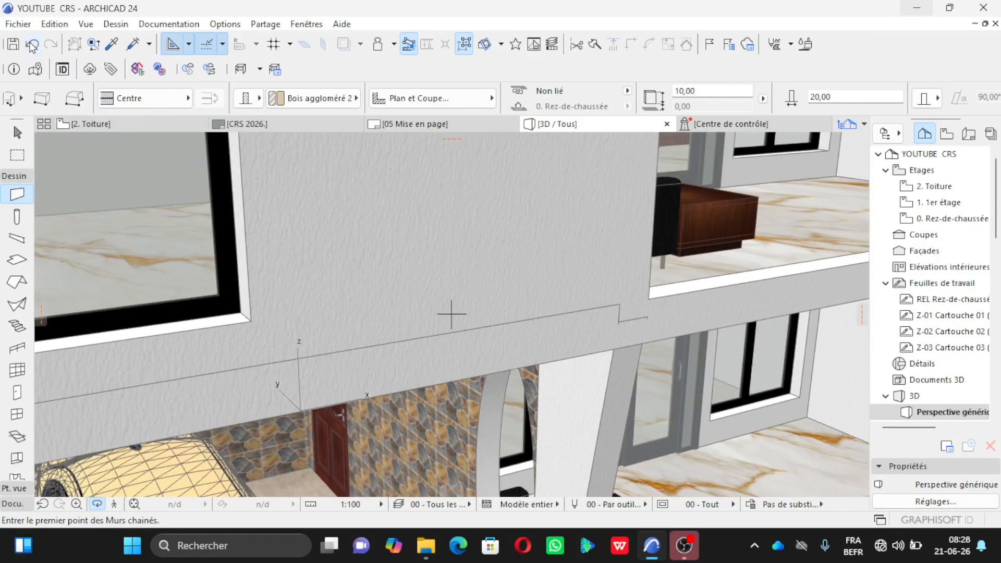
{"action": "key", "text": "ctrl+z"}
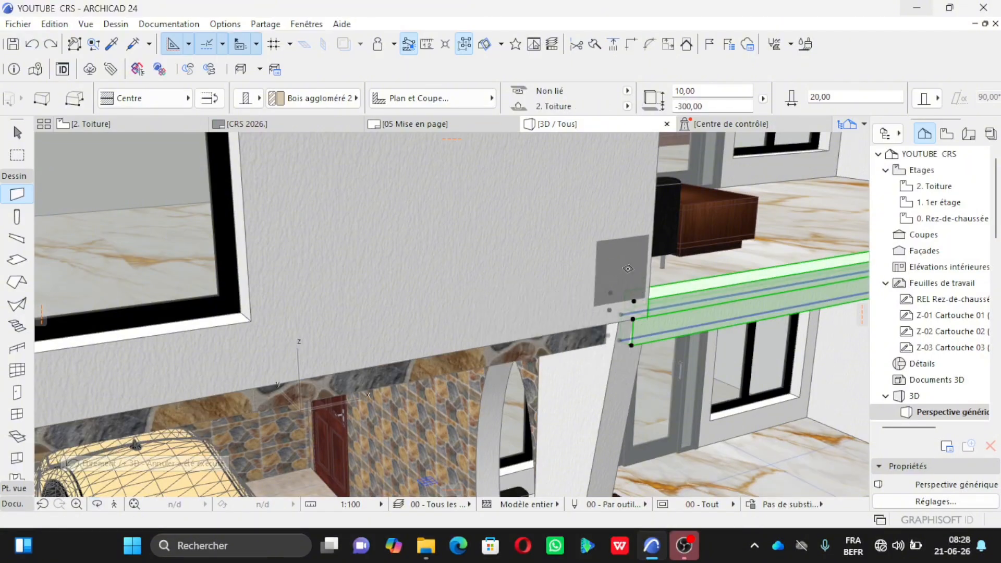
{"action": "scroll", "coordinate": [625, 283], "scroll_direction": "down", "scroll_amount": 2}
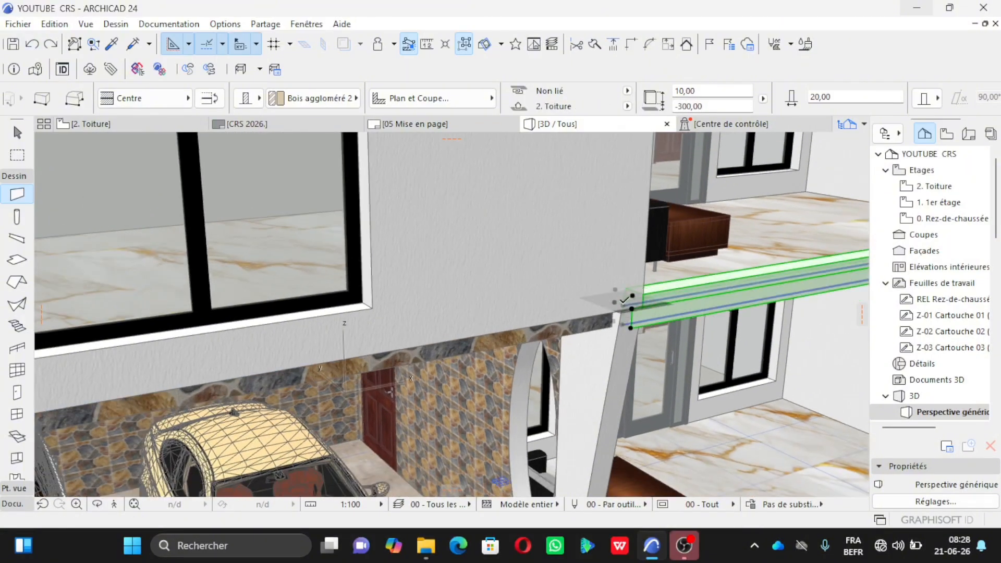
Examine the edge lines where the garage front meets the main terrace in the 2. Toiture plan.
{"action": "left_click", "coordinate": [120, 124]}
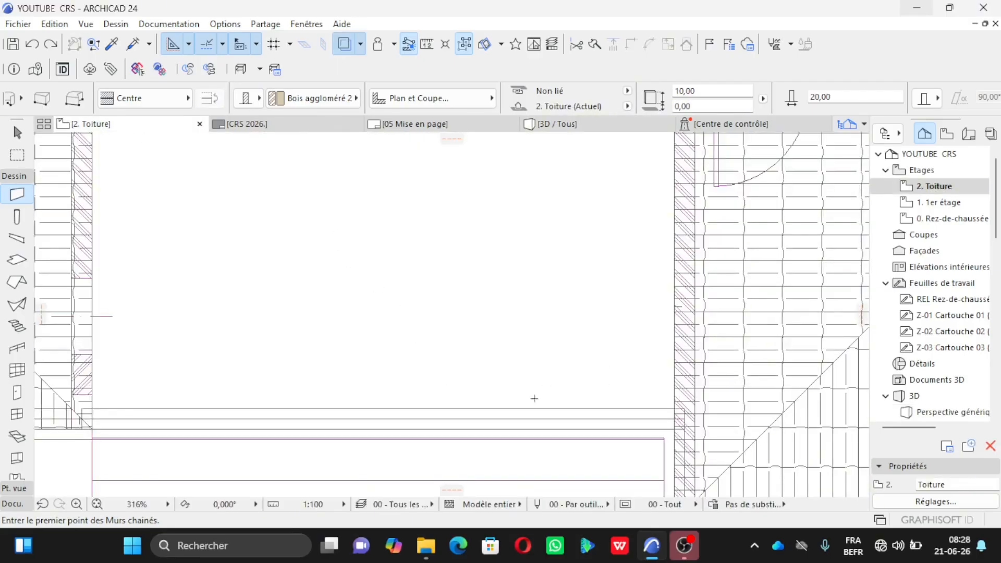
{"action": "scroll", "coordinate": [531, 397], "scroll_direction": "down", "scroll_amount": 3}
{"action": "key", "text": "Escape"}
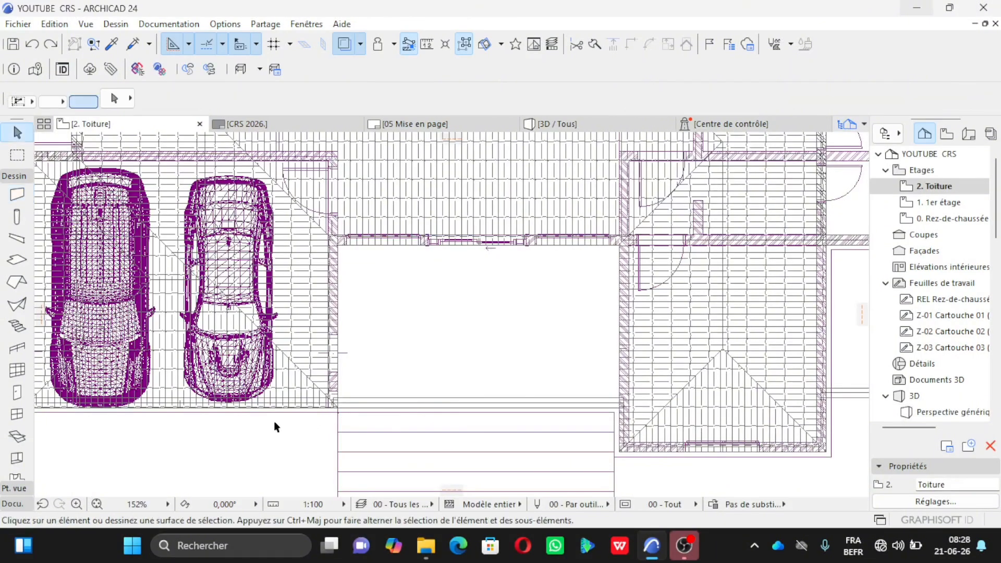
{"action": "scroll", "coordinate": [272, 420], "scroll_direction": "up", "scroll_amount": 5}
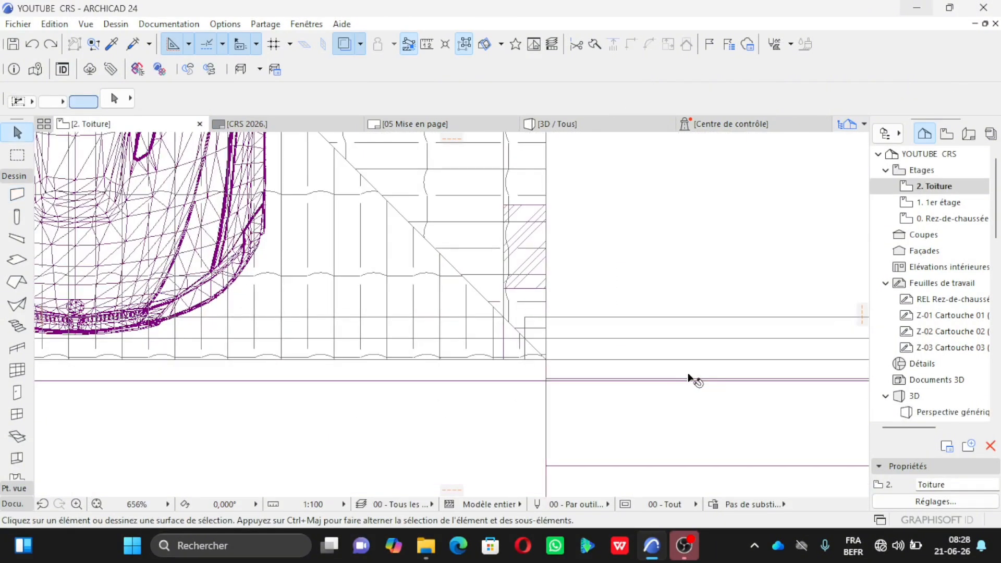
{"action": "scroll", "coordinate": [577, 375], "scroll_direction": "down", "scroll_amount": 3}
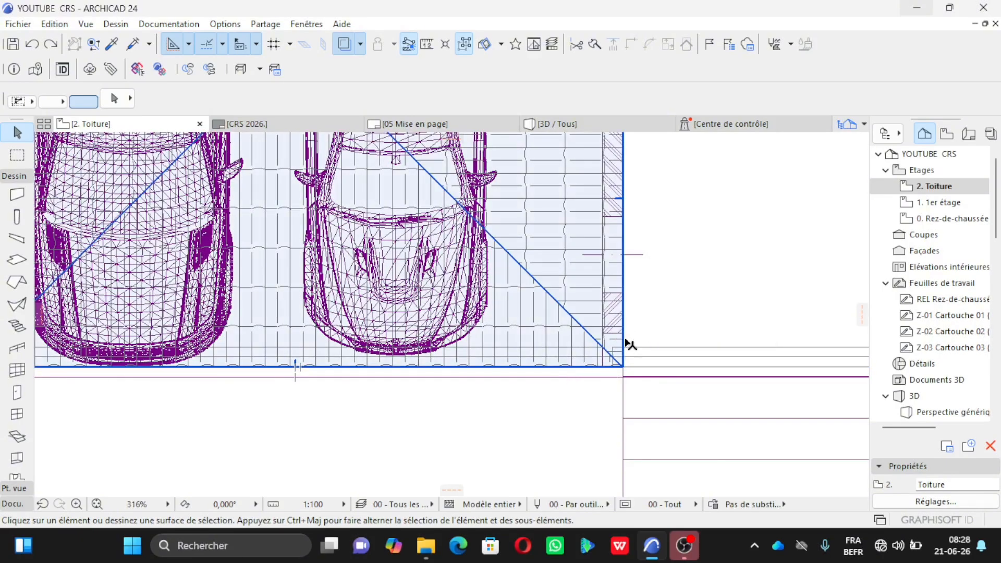
{"action": "left_click", "coordinate": [625, 373]}
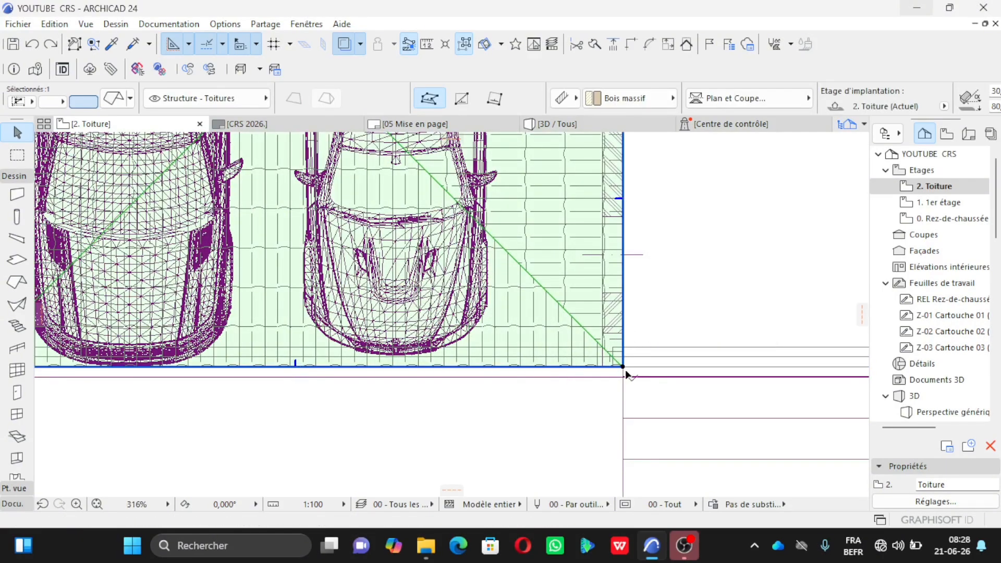
{"action": "scroll", "coordinate": [626, 374], "scroll_direction": "up", "scroll_amount": 8}
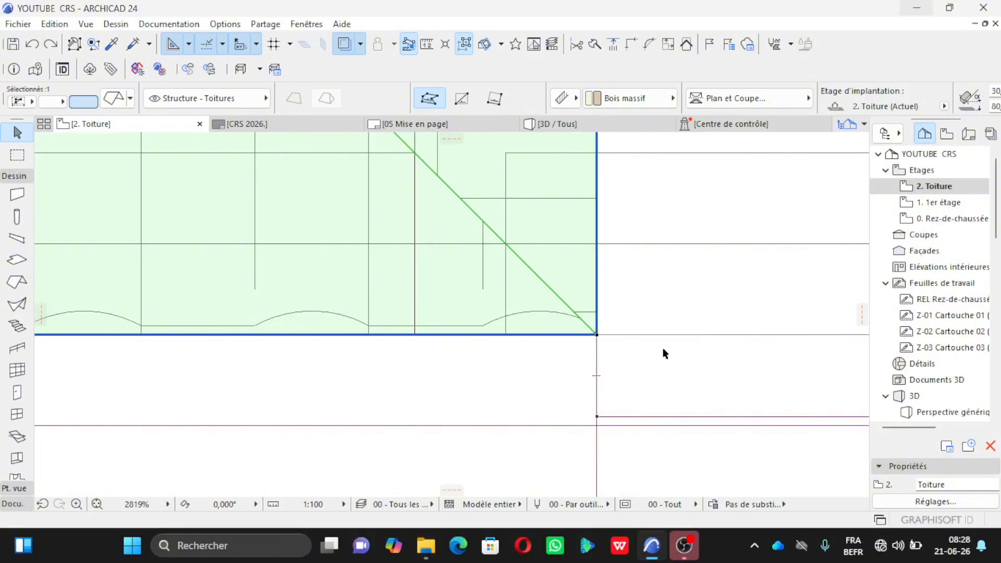
{"action": "scroll", "coordinate": [613, 269], "scroll_direction": "down", "scroll_amount": 3}
In 3D, stretch only the lower first-floor edge wall across the garage front to its outer corner.
{"action": "left_click", "coordinate": [558, 122]}
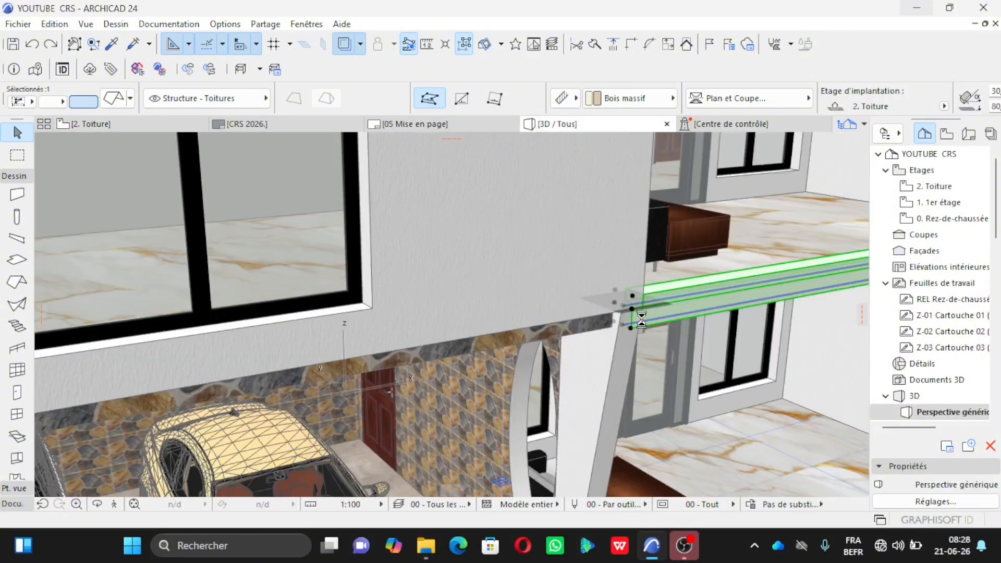
{"action": "key", "text": "Delete"}
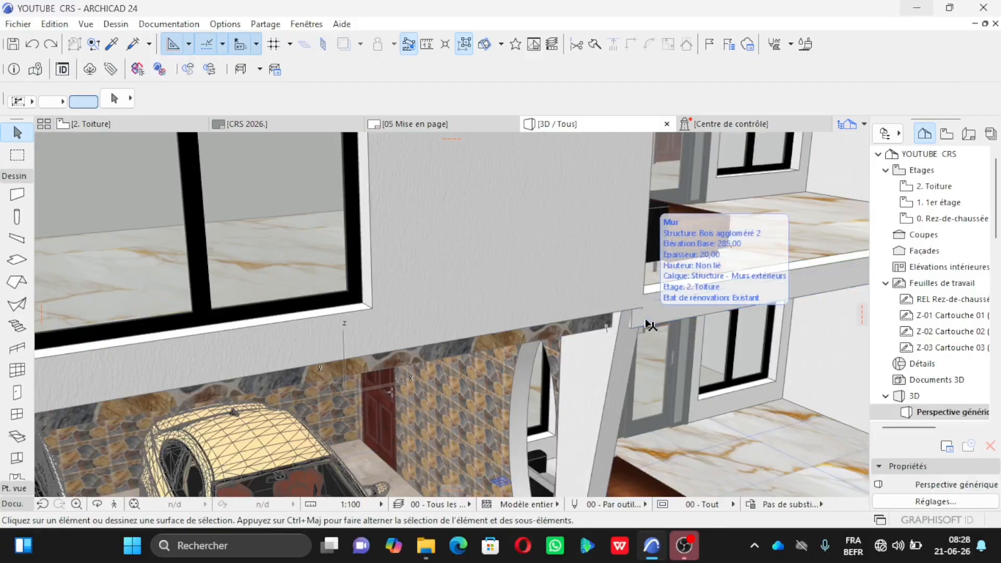
{"action": "left_click", "coordinate": [645, 322]}
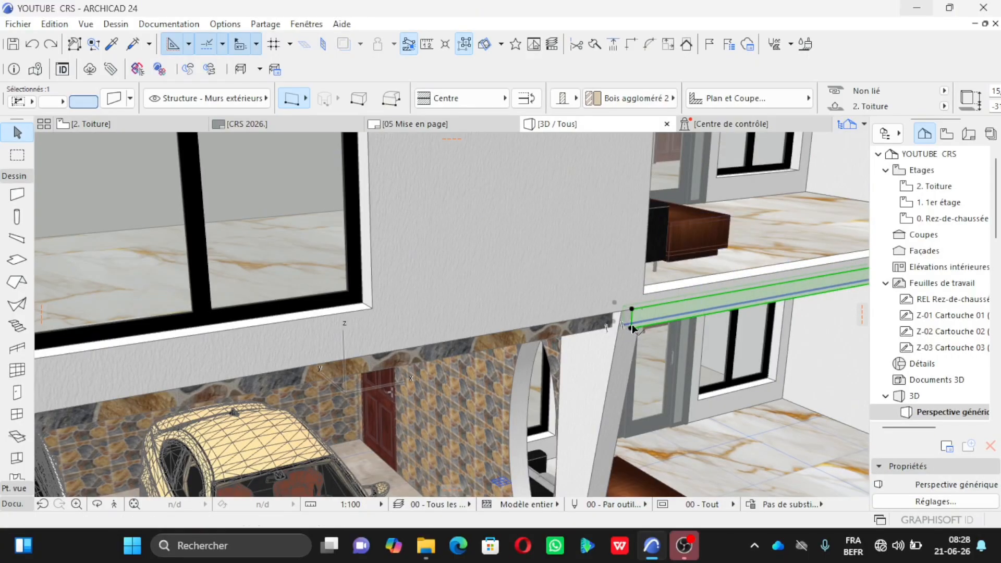
{"action": "left_click", "coordinate": [632, 329]}
{"action": "scroll", "coordinate": [715, 319], "scroll_direction": "down", "scroll_amount": 4}
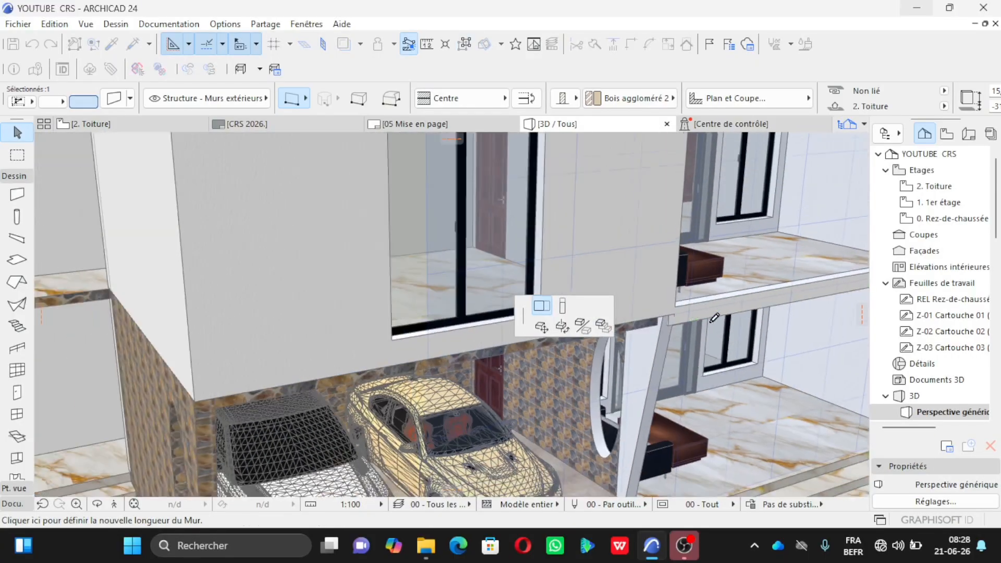
{"action": "scroll", "coordinate": [244, 407], "scroll_direction": "up", "scroll_amount": 3}
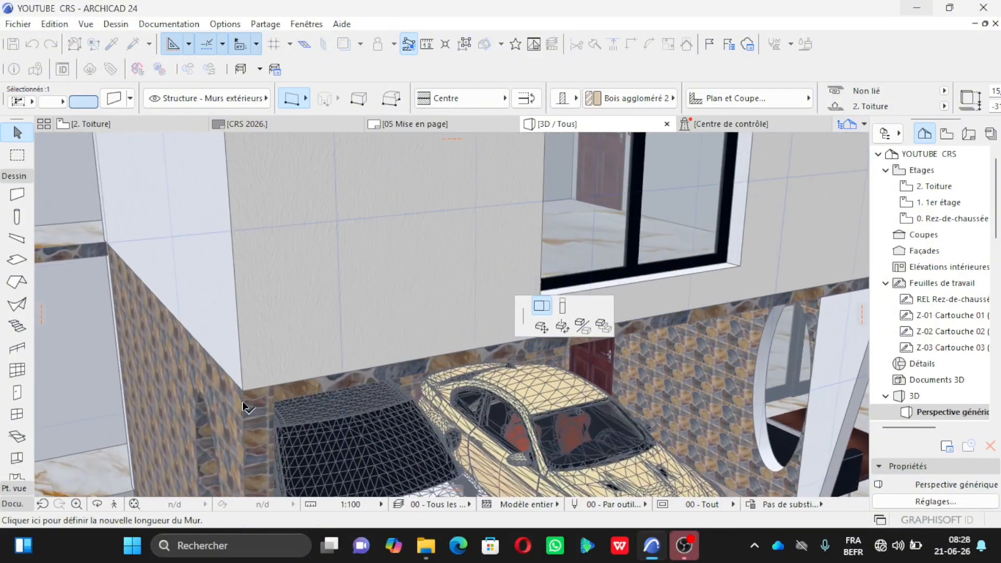
{"action": "left_click", "coordinate": [220, 434]}
{"action": "key", "text": "Escape"}
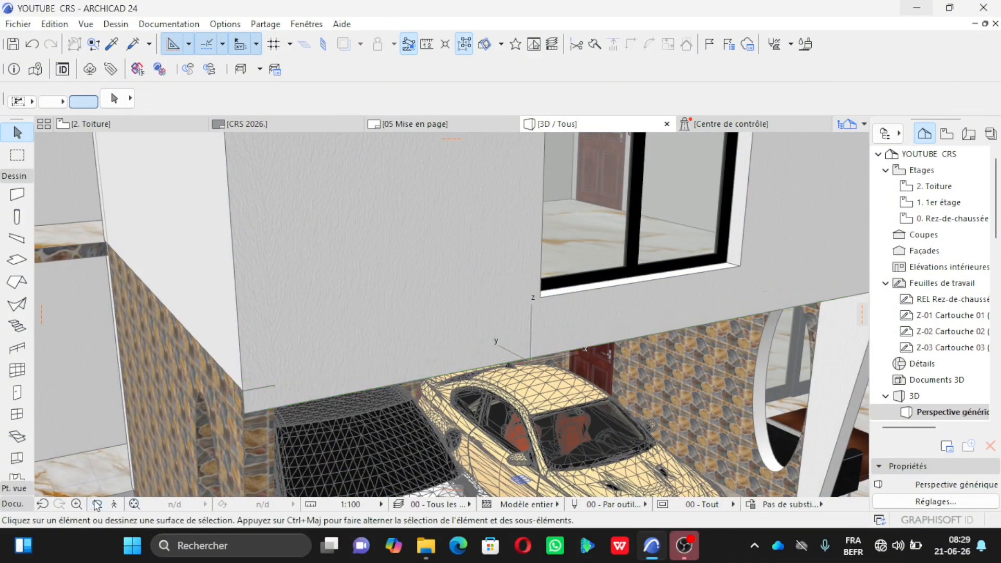
Examine the lower edge wall along the garage front and beneath the first-floor terrace slab in 3D.
{"action": "left_click", "coordinate": [97, 505]}
{"action": "left_click_drag", "start_coordinate": [236, 445], "coordinate": [390, 408]}
{"action": "scroll", "coordinate": [557, 378], "scroll_direction": "up", "scroll_amount": 5}
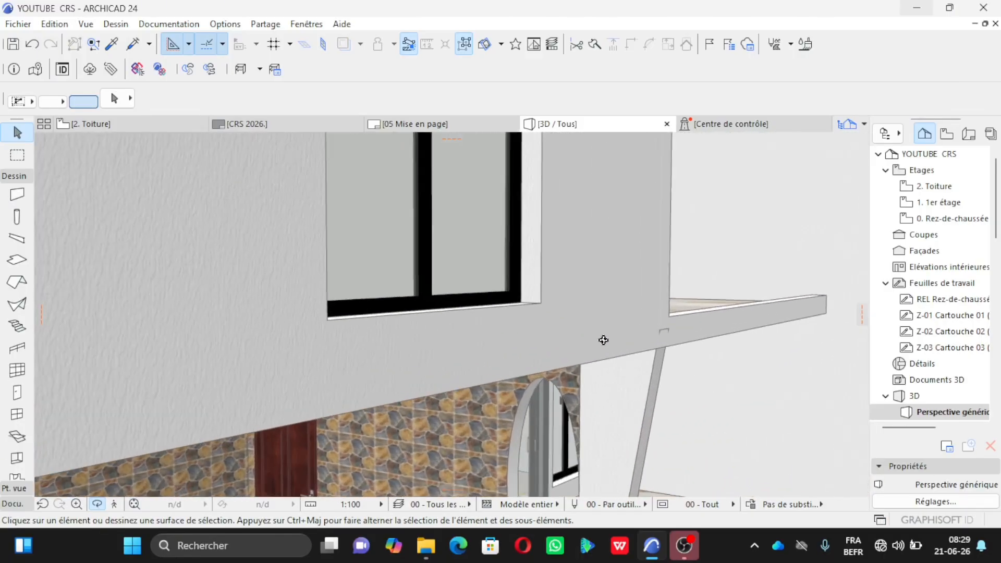
{"action": "scroll", "coordinate": [492, 345], "scroll_direction": "down", "scroll_amount": 8}
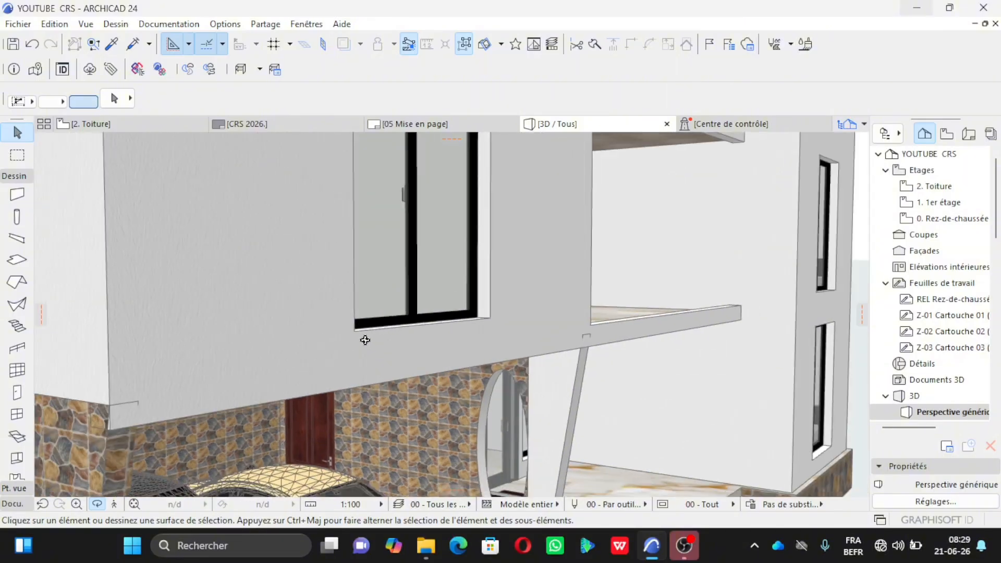
{"action": "scroll", "coordinate": [603, 368], "scroll_direction": "down", "scroll_amount": 3}
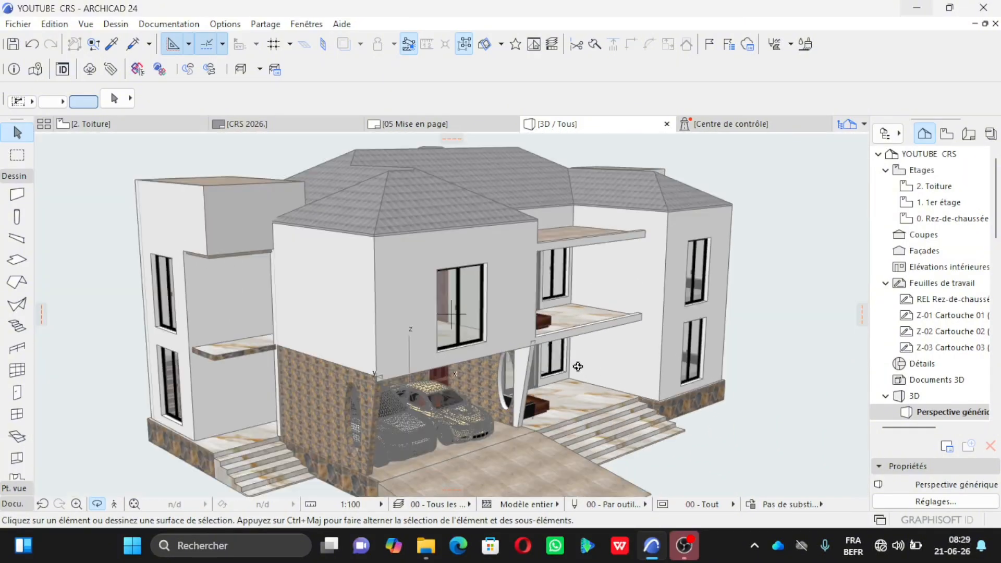
{"action": "scroll", "coordinate": [574, 365], "scroll_direction": "up", "scroll_amount": 8}
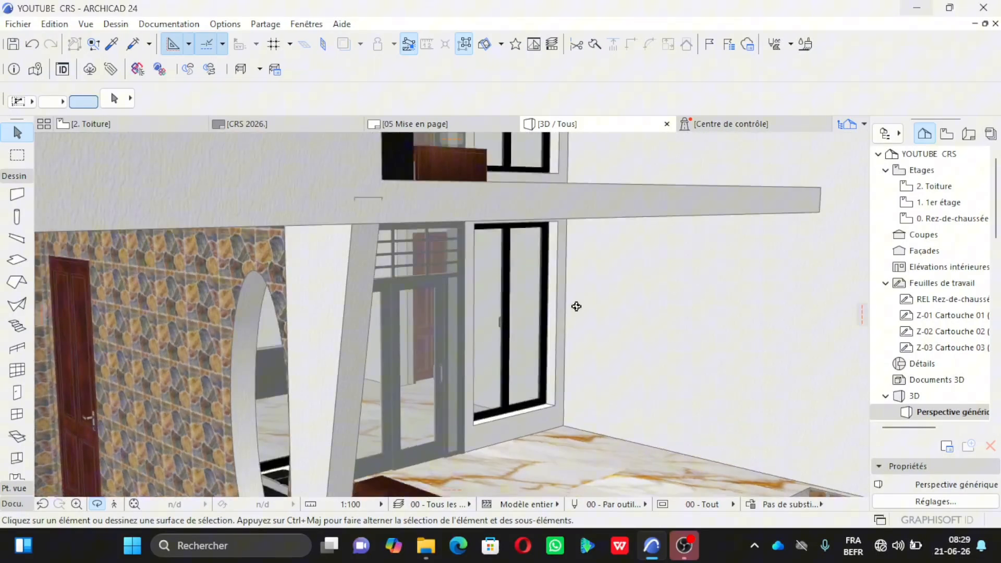
{"action": "middle_click_drag", "start_coordinate": [576, 306], "coordinate": [646, 284], "text": "shift"}
{"action": "scroll", "coordinate": [728, 175], "scroll_direction": "up", "scroll_amount": 5}
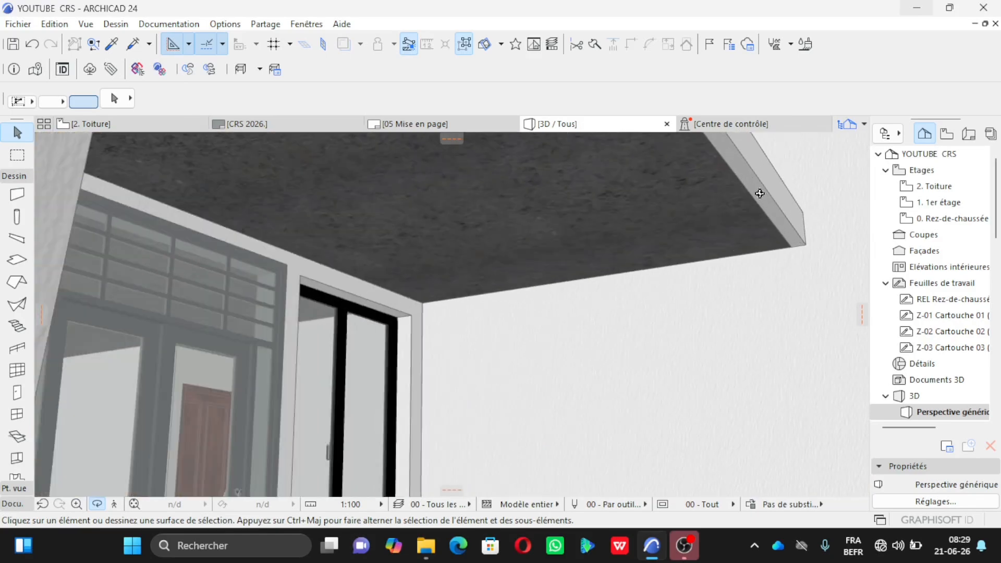
{"action": "middle_click_drag", "start_coordinate": [788, 198], "coordinate": [798, 200], "text": "shift"}
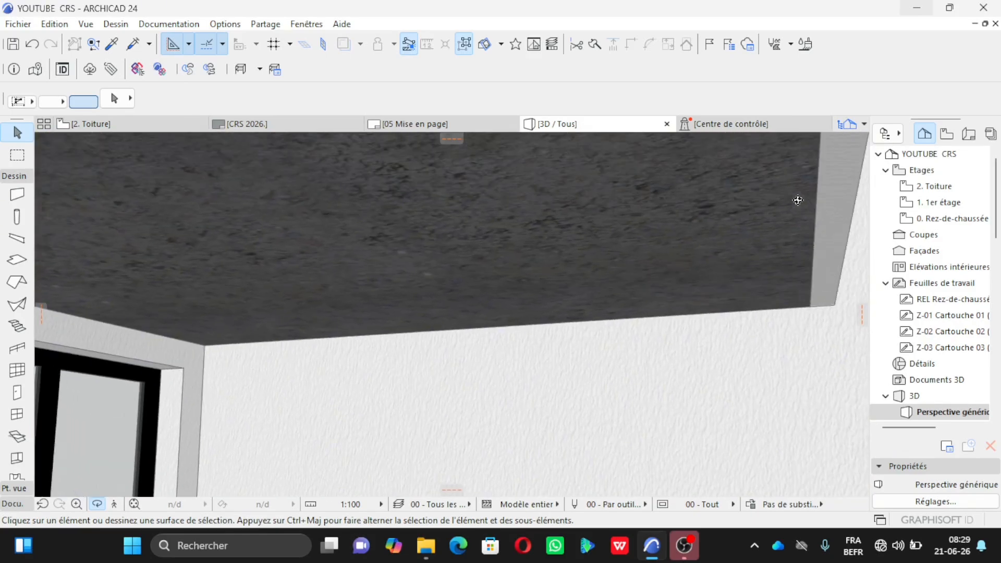
{"action": "middle_click_drag", "start_coordinate": [744, 223], "coordinate": [485, 330], "text": "shift"}
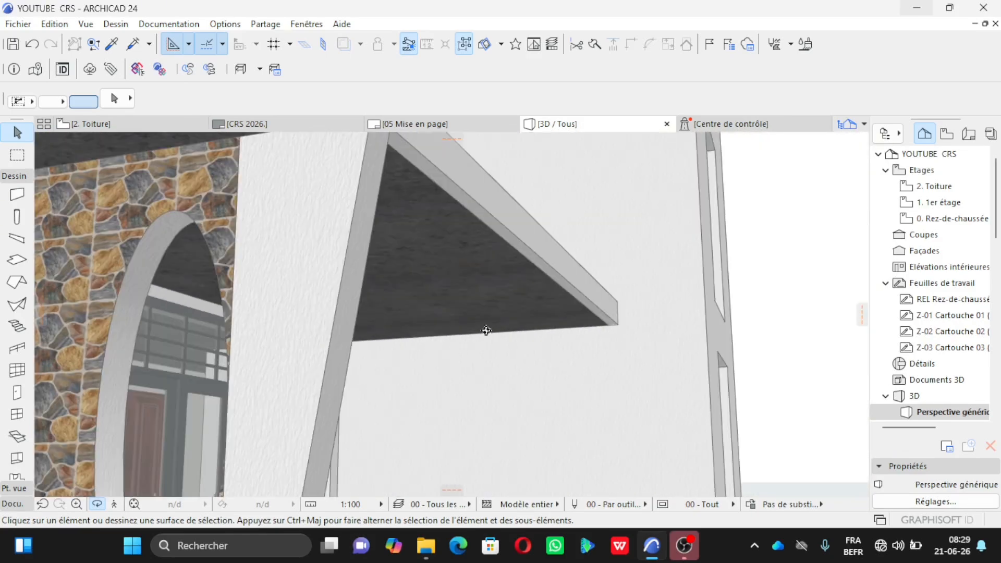
Set the lower first-floor edge wall to a height of 20 and a base offset of -320.
{"action": "left_click", "coordinate": [533, 250]}
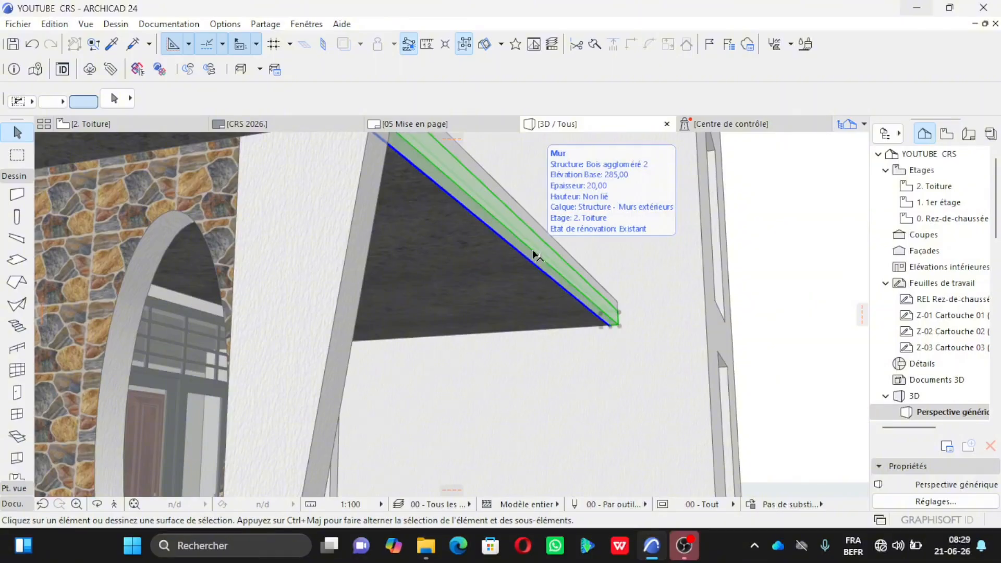
{"action": "left_click", "coordinate": [943, 92]}
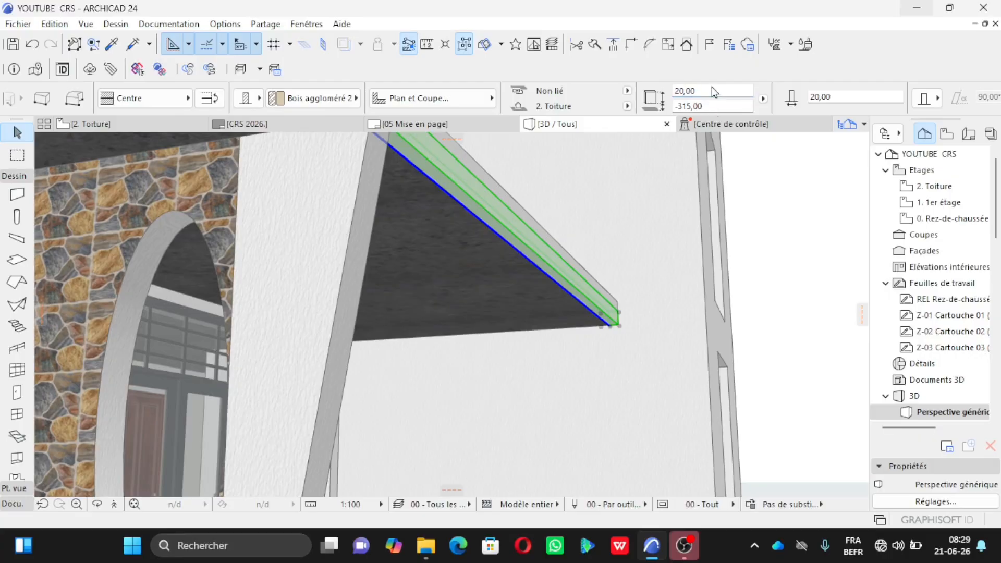
{"action": "left_click", "coordinate": [717, 107]}
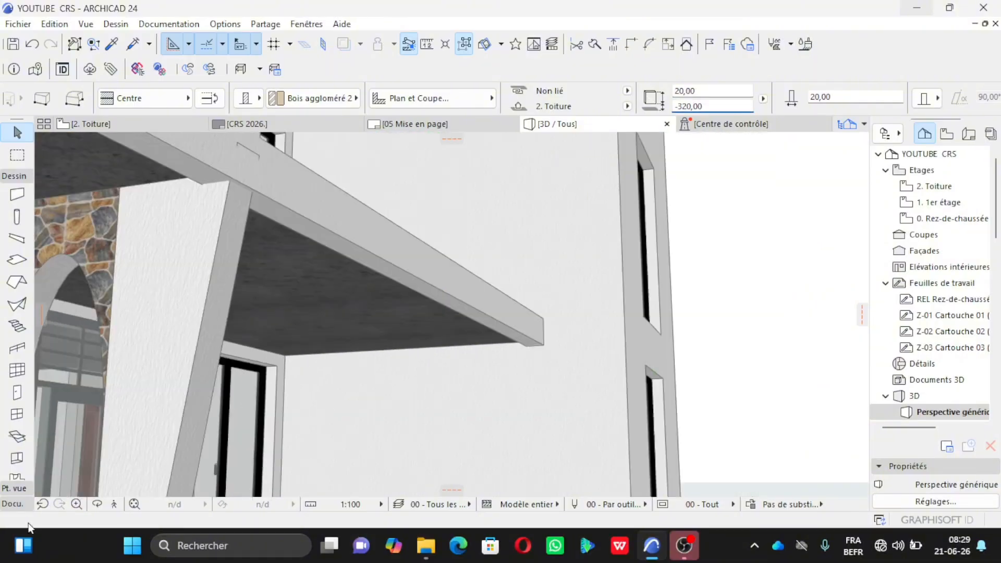
{"action": "key", "text": "Escape"}
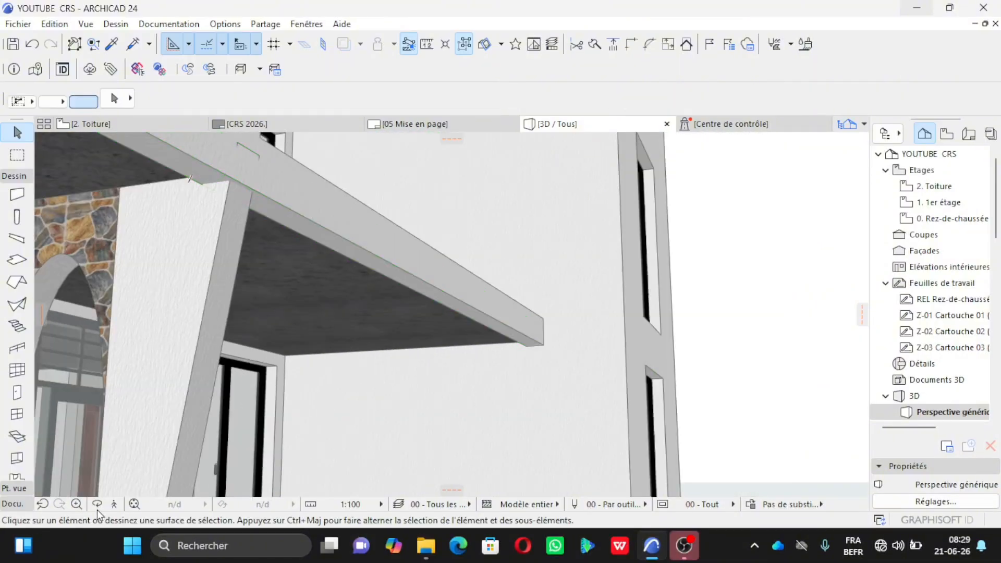
Examine the front terrace edge and the small side balcony slab above the side entrance steps in 3D.
{"action": "left_click", "coordinate": [97, 505]}
{"action": "scroll", "coordinate": [420, 268], "scroll_direction": "down", "scroll_amount": 5}
{"action": "left_click_drag", "start_coordinate": [412, 278], "coordinate": [410, 312]}
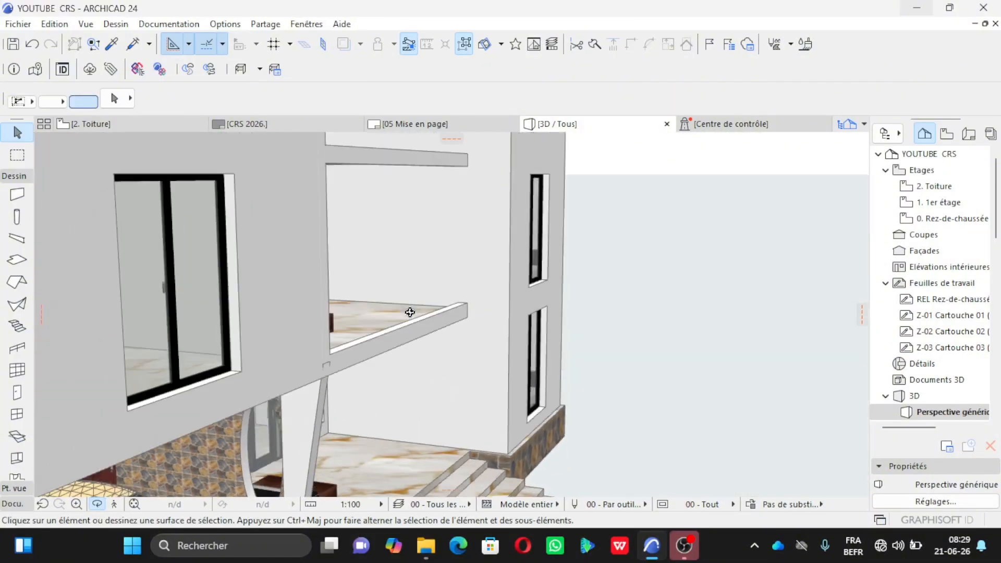
{"action": "scroll", "coordinate": [489, 262], "scroll_direction": "down", "scroll_amount": 10}
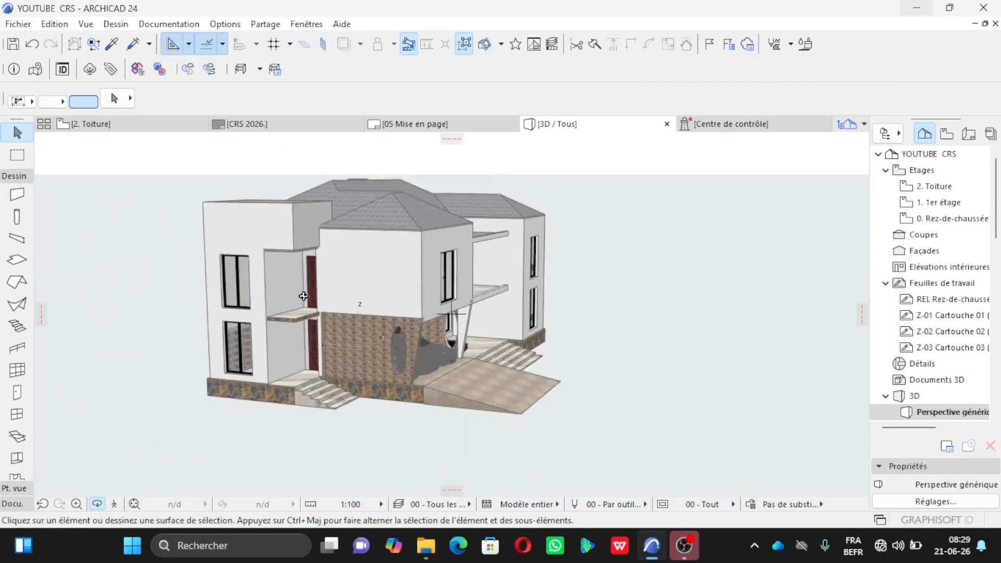
{"action": "scroll", "coordinate": [279, 324], "scroll_direction": "up", "scroll_amount": 10}
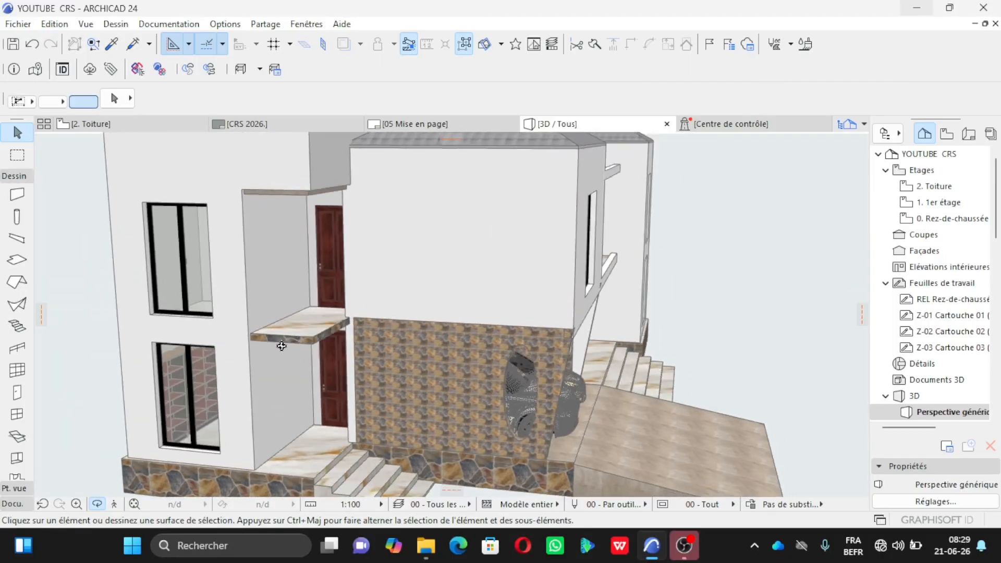
{"action": "left_click_drag", "start_coordinate": [291, 340], "coordinate": [326, 366]}
On the first-floor plan, draw chained edge walls around the side balcony: 210 along the entrance-steps edge, continuing up the outer edge to the library wall.
{"action": "left_click", "coordinate": [92, 124]}
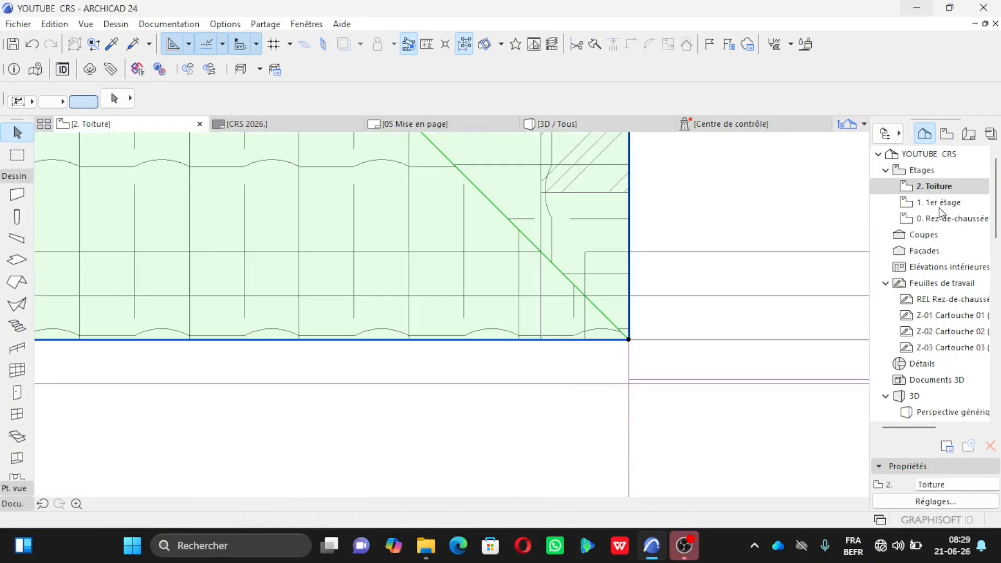
{"action": "left_click", "coordinate": [940, 205]}
{"action": "double_click", "coordinate": [941, 204]}
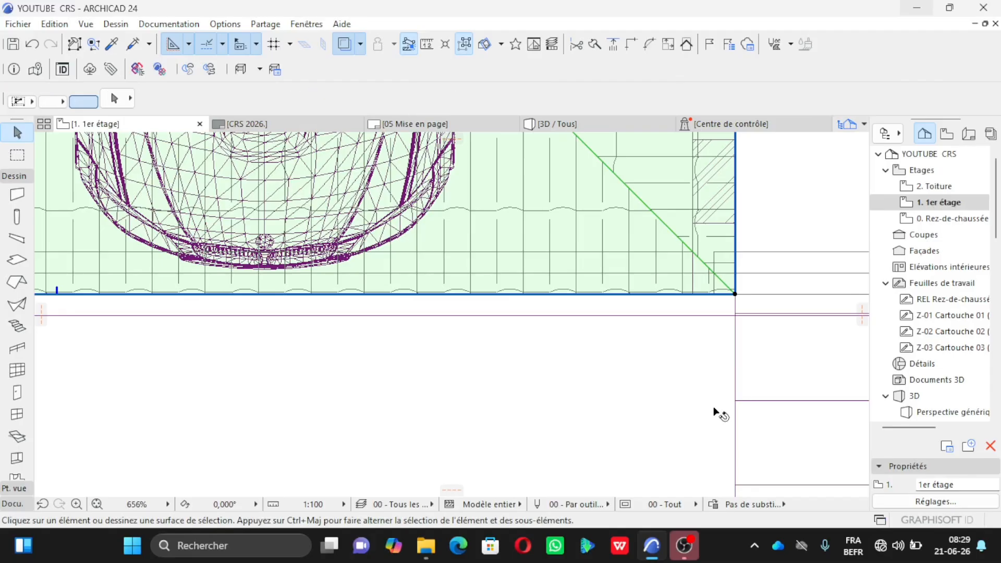
{"action": "scroll", "coordinate": [726, 407], "scroll_direction": "down", "scroll_amount": 8}
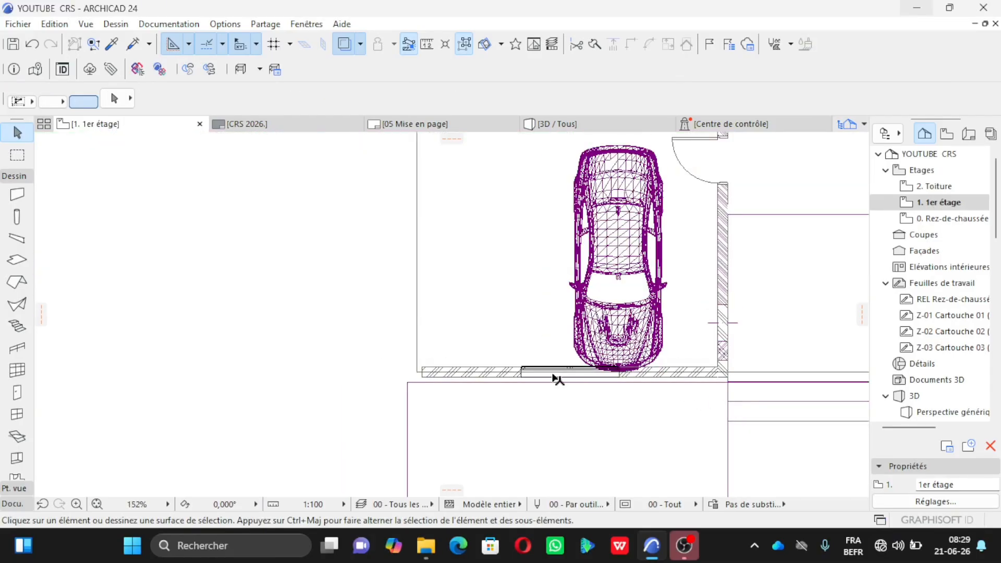
{"action": "scroll", "coordinate": [499, 425], "scroll_direction": "down", "scroll_amount": 2}
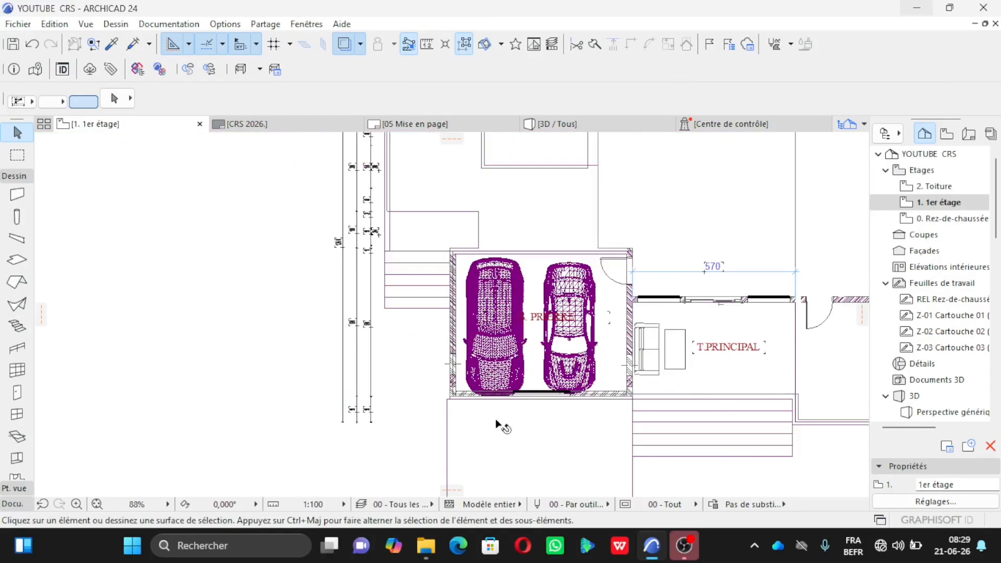
{"action": "scroll", "coordinate": [383, 208], "scroll_direction": "up", "scroll_amount": 5}
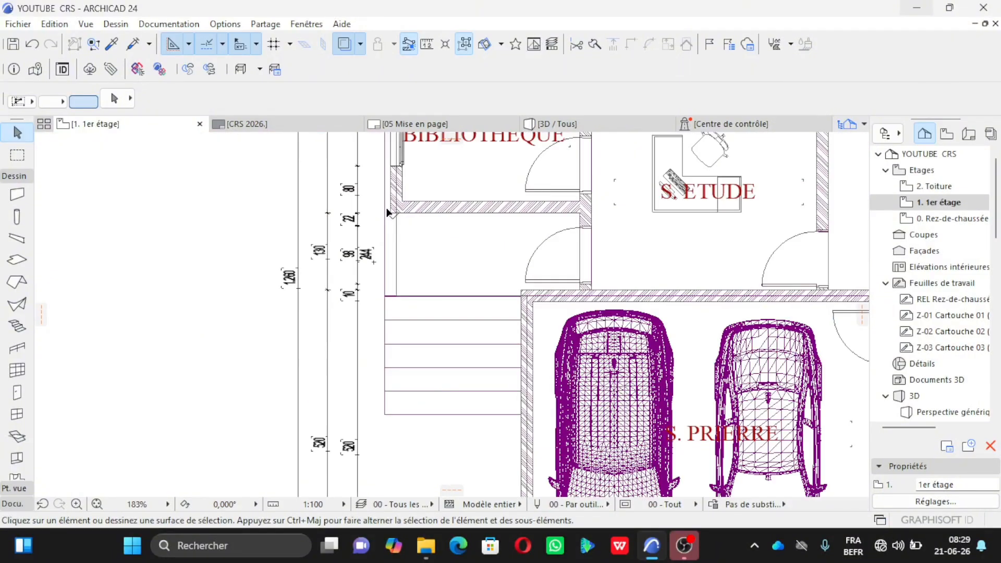
{"action": "left_click", "coordinate": [17, 195]}
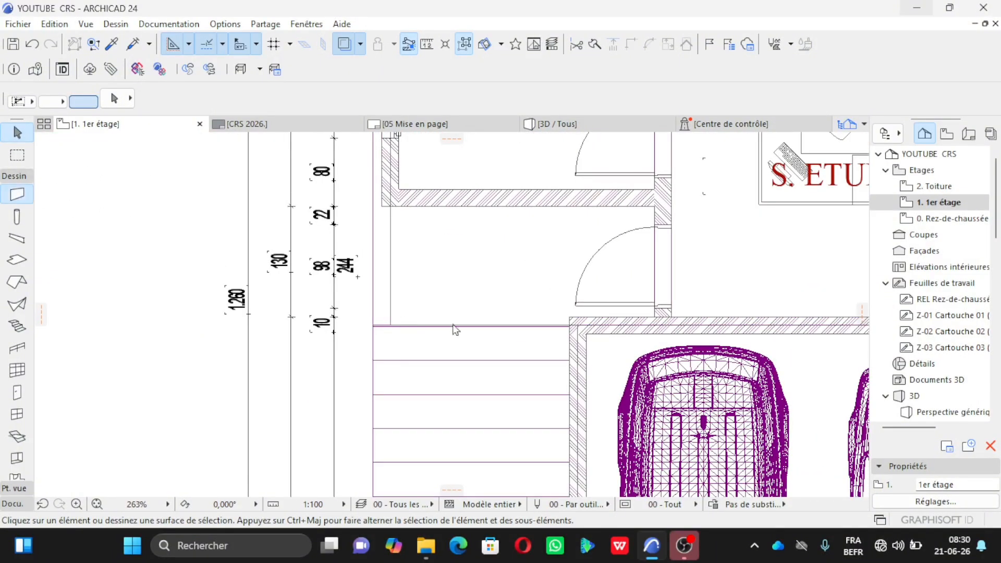
{"action": "scroll", "coordinate": [564, 326], "scroll_direction": "up", "scroll_amount": 4}
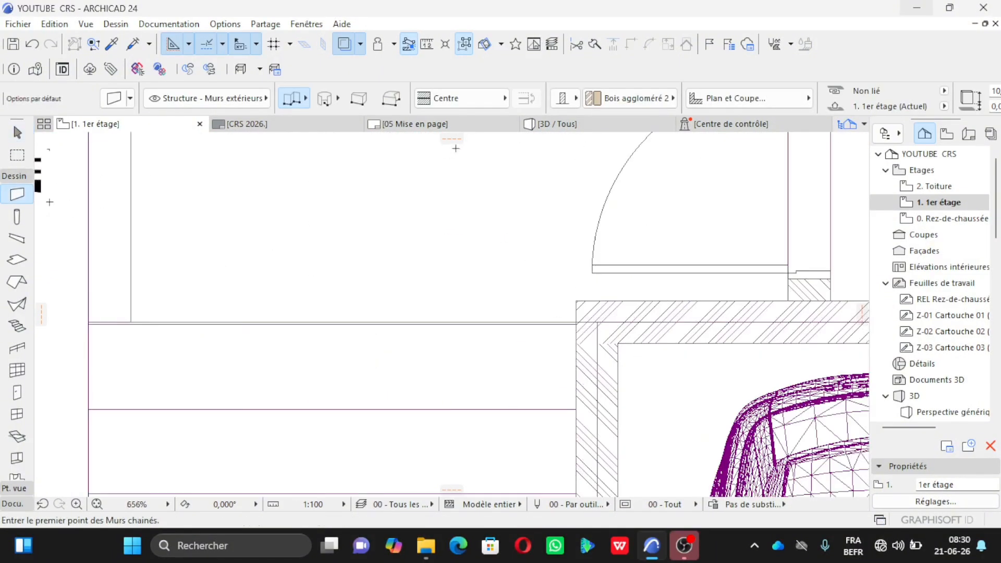
{"action": "left_click", "coordinate": [576, 321]}
{"action": "scroll", "coordinate": [237, 308], "scroll_direction": "down", "scroll_amount": 2}
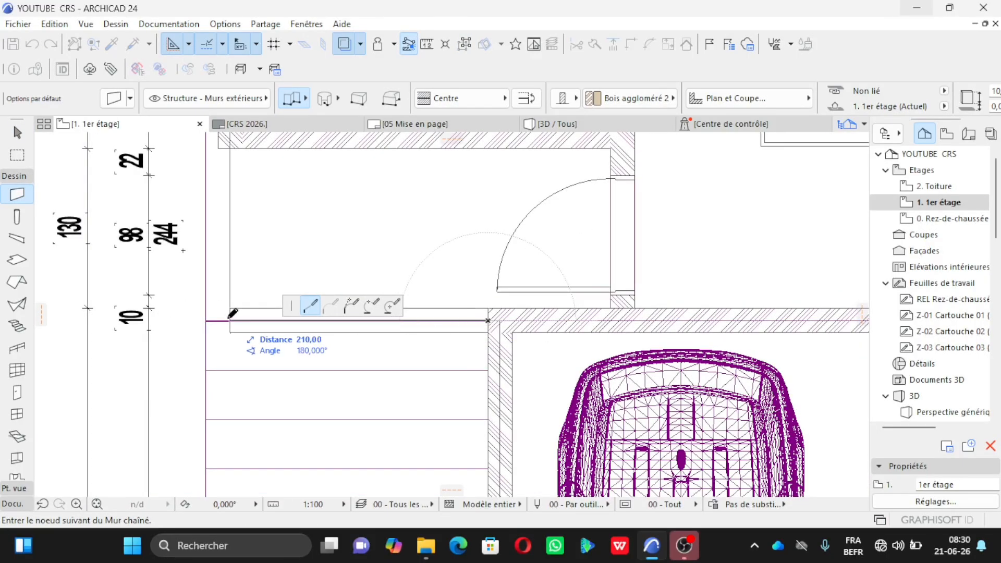
{"action": "left_click", "coordinate": [231, 316]}
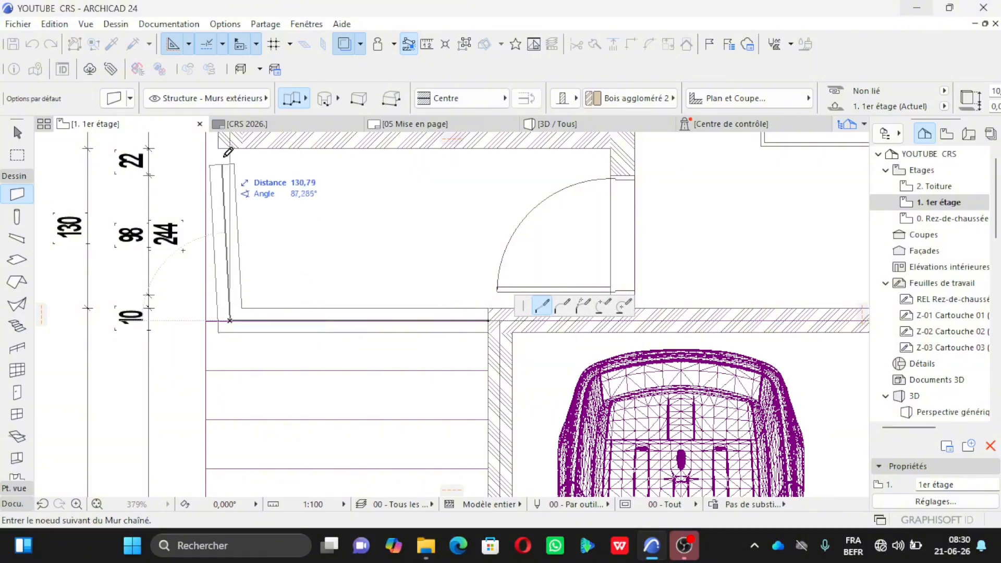
{"action": "double_click", "coordinate": [231, 140]}
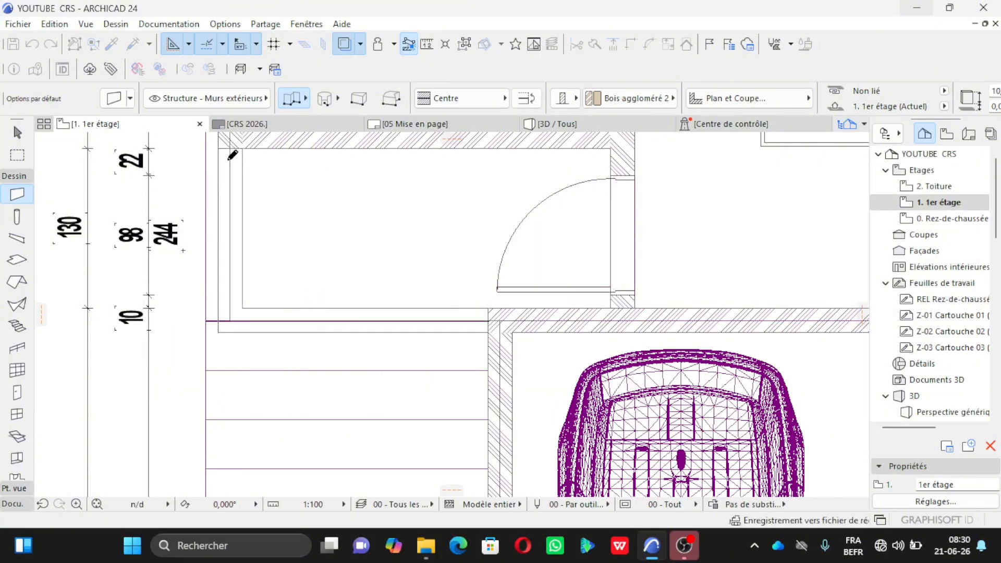
In 3D, select both side balcony edge walls and copy them 10 straight down, stacked directly beneath the originals.
{"action": "left_click", "coordinate": [561, 125]}
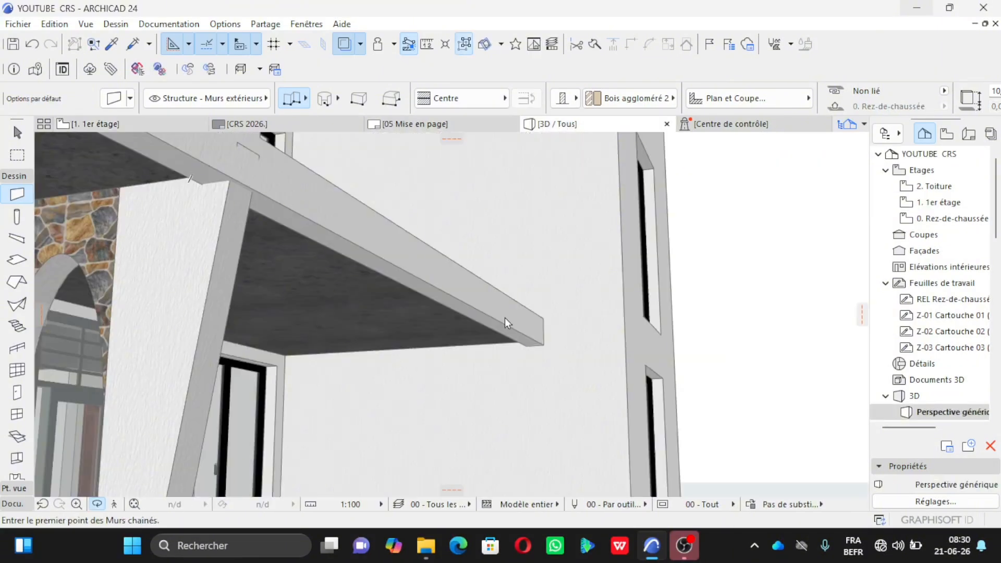
{"action": "middle_click_drag", "start_coordinate": [162, 462], "coordinate": [632, 300], "text": "shift"}
{"action": "scroll", "coordinate": [631, 308], "scroll_direction": "down", "scroll_amount": 5}
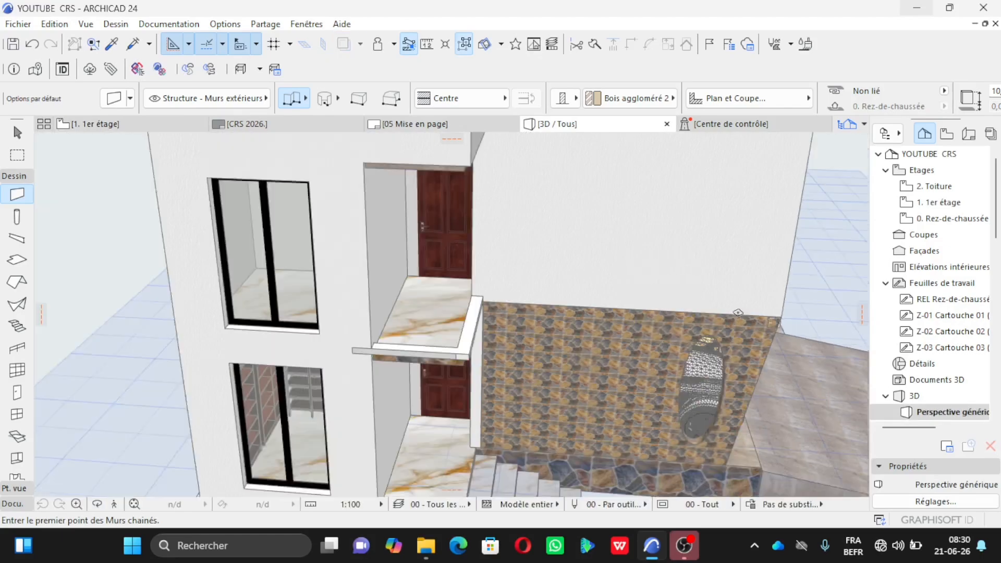
{"action": "scroll", "coordinate": [490, 344], "scroll_direction": "up", "scroll_amount": 2}
{"action": "scroll", "coordinate": [492, 345], "scroll_direction": "up", "scroll_amount": 3}
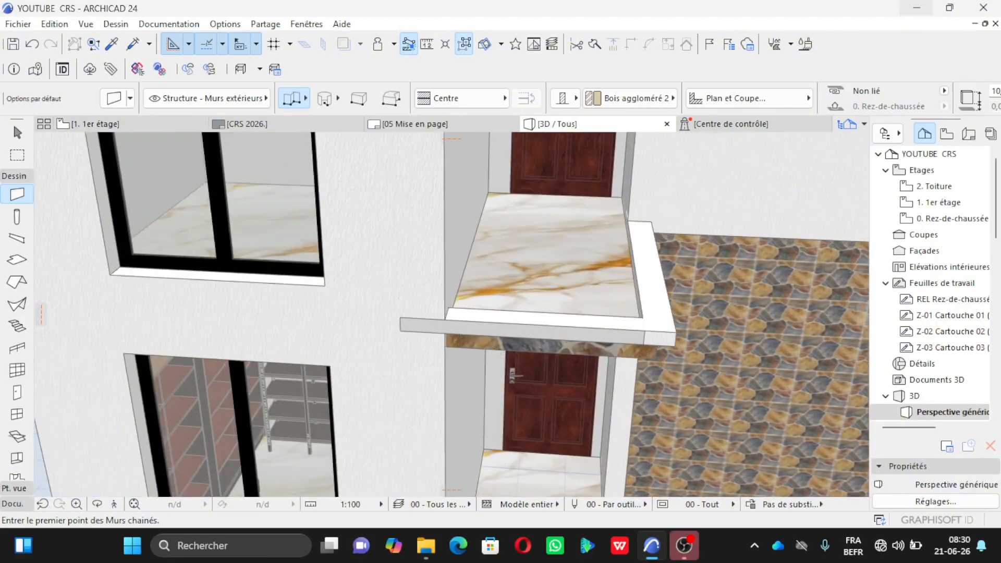
{"action": "left_click", "coordinate": [460, 331], "text": "shift"}
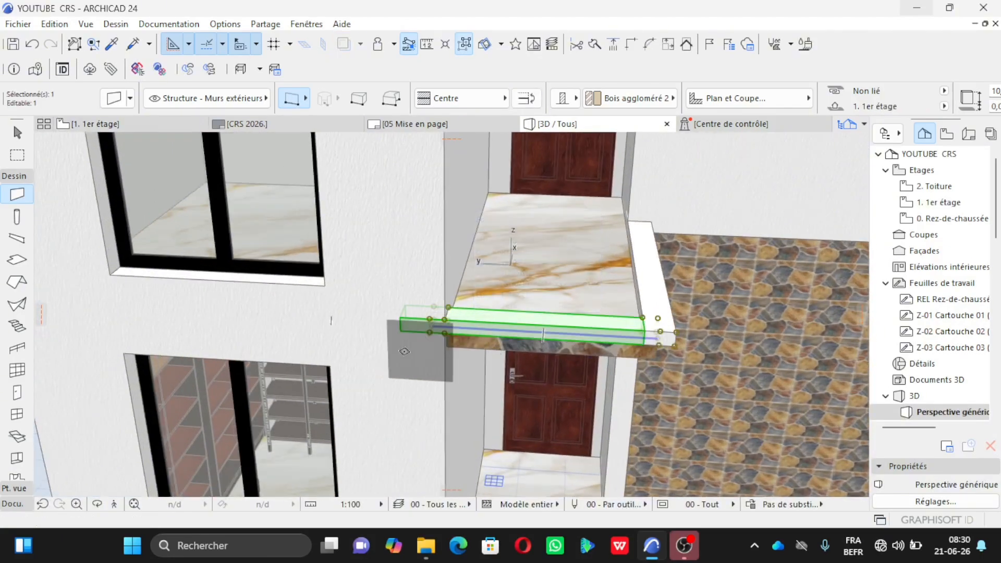
{"action": "scroll", "coordinate": [400, 326], "scroll_direction": "up", "scroll_amount": 2}
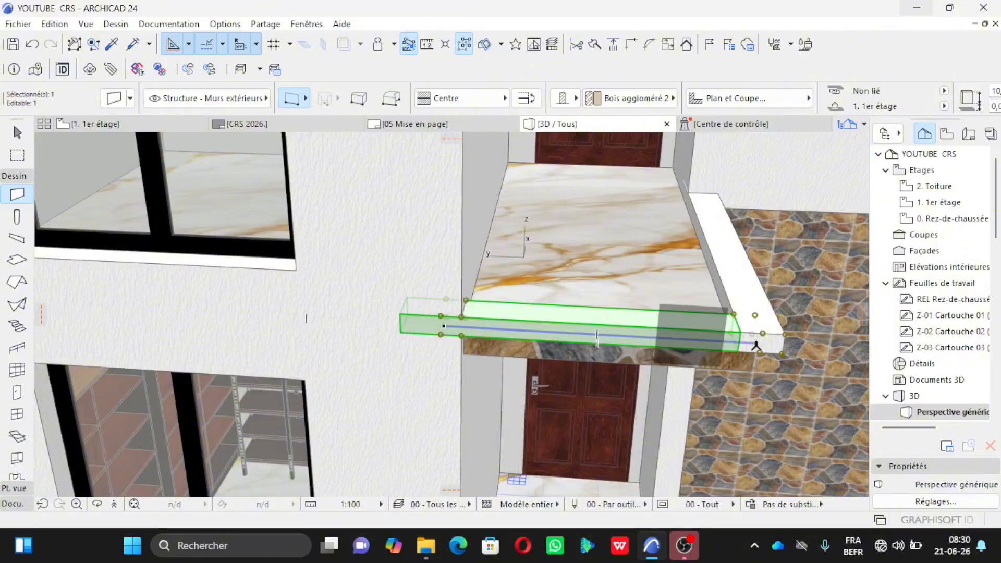
{"action": "left_click", "coordinate": [763, 290], "text": "shift"}
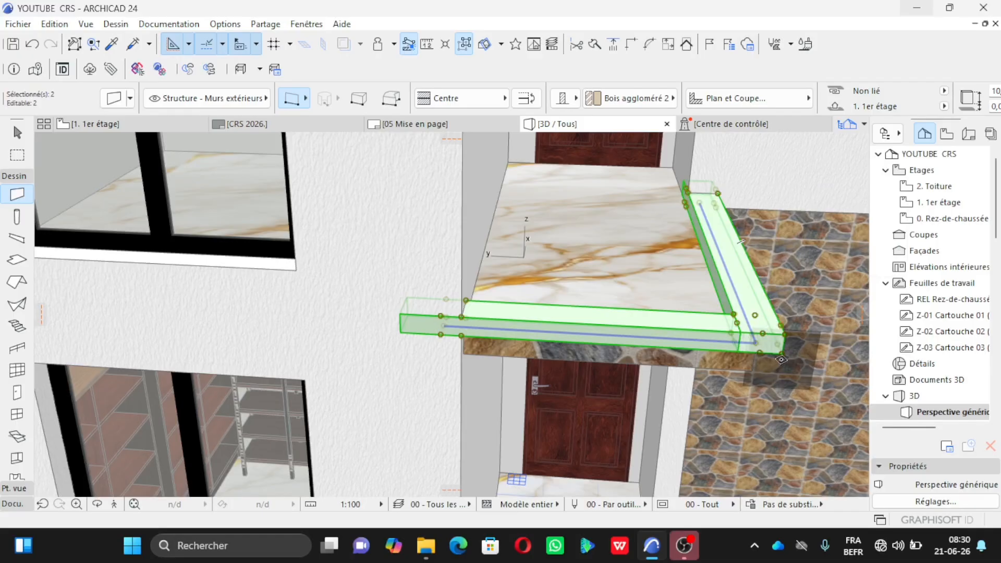
{"action": "scroll", "coordinate": [798, 360], "scroll_direction": "up", "scroll_amount": 3}
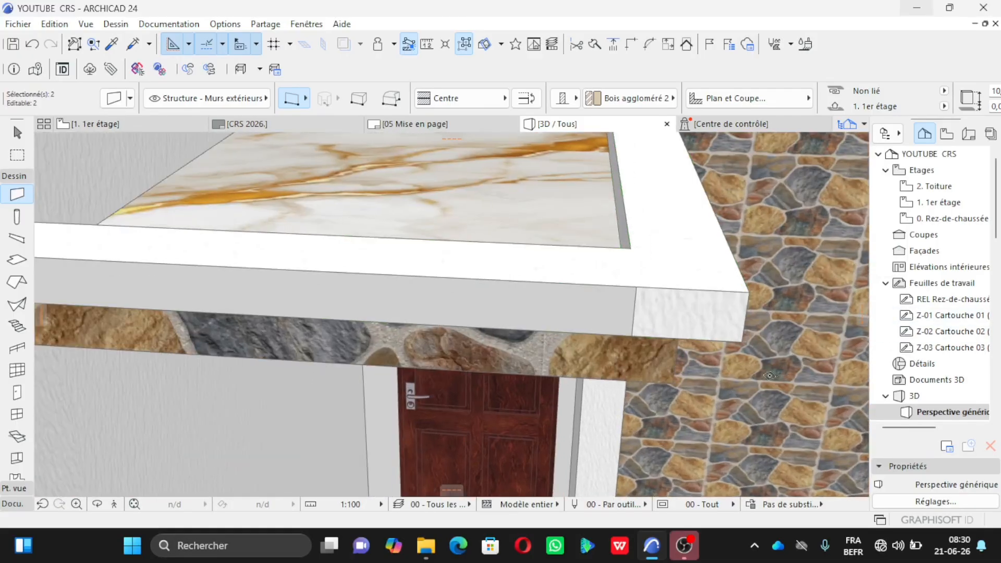
{"action": "left_click", "coordinate": [749, 292]}
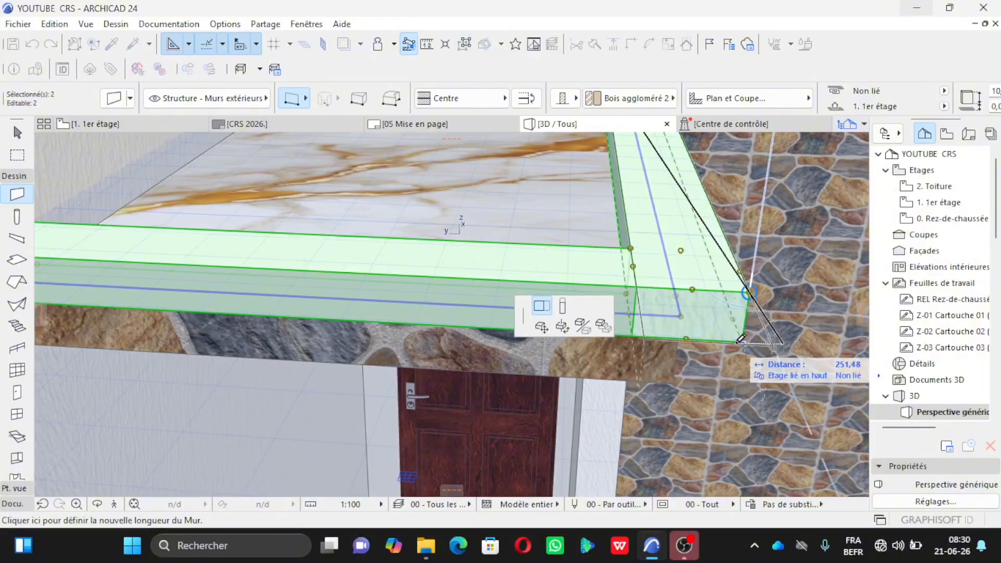
{"action": "left_click", "coordinate": [540, 327]}
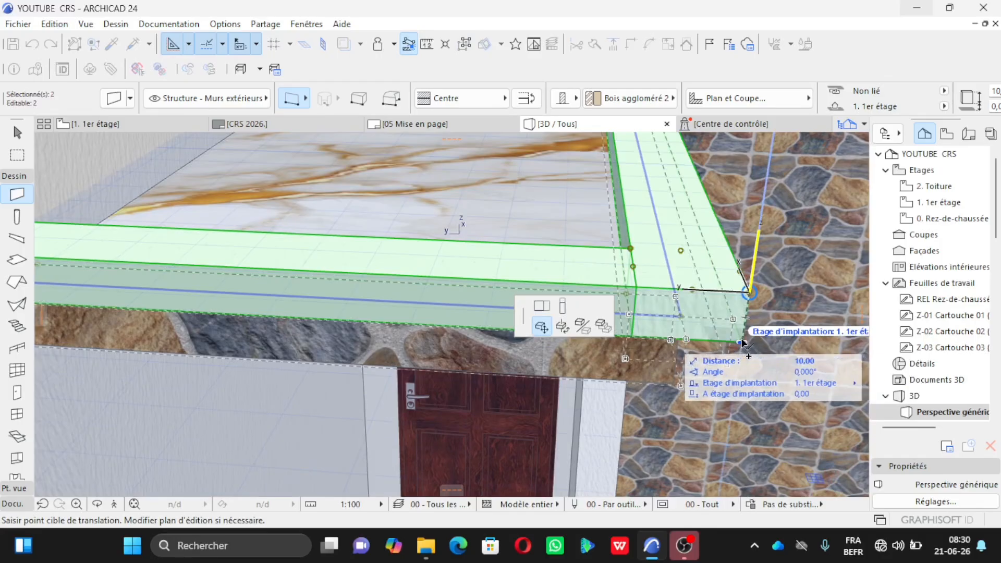
{"action": "left_click", "coordinate": [743, 343]}
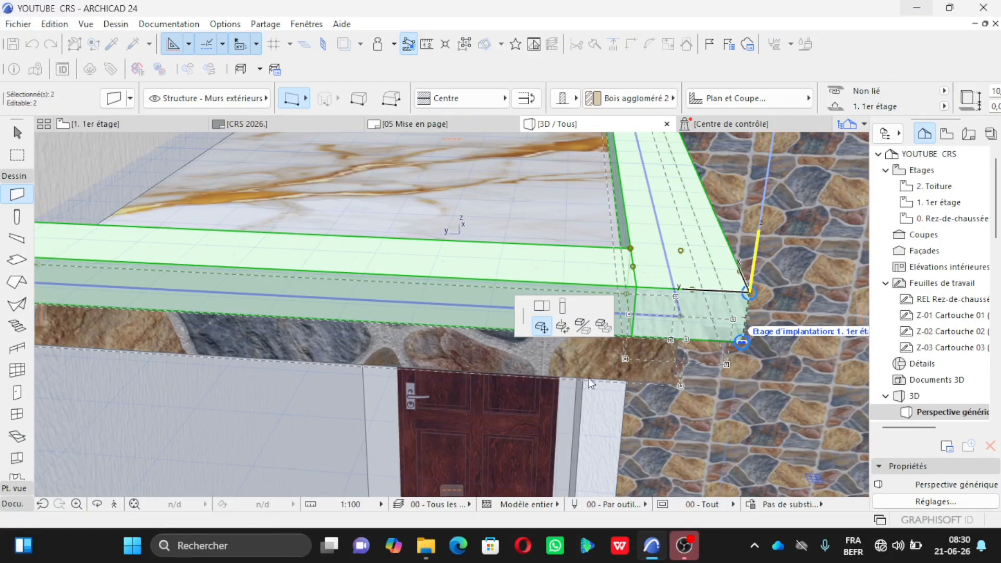
{"action": "left_click", "coordinate": [534, 389]}
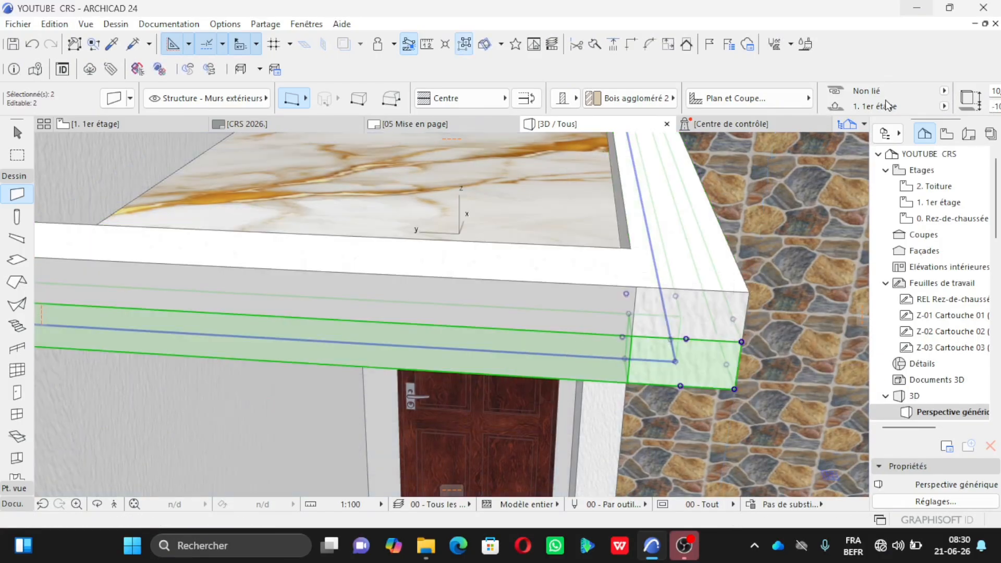
Set the two lower side balcony edge walls to a height of 20 and a base offset of -20.
{"action": "scroll", "coordinate": [888, 105], "scroll_direction": "down", "scroll_amount": 3}
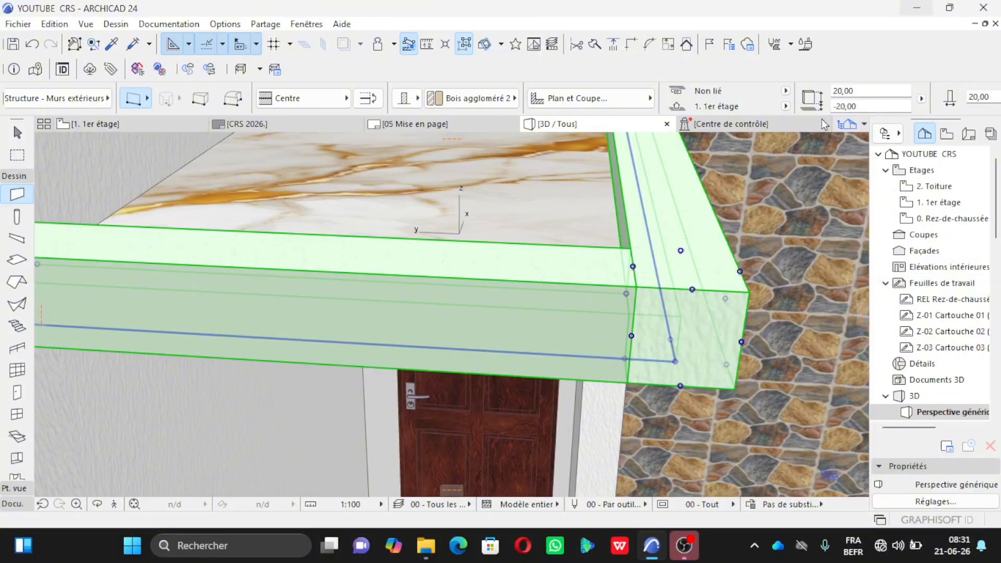
{"action": "scroll", "coordinate": [725, 287], "scroll_direction": "down", "scroll_amount": 3}
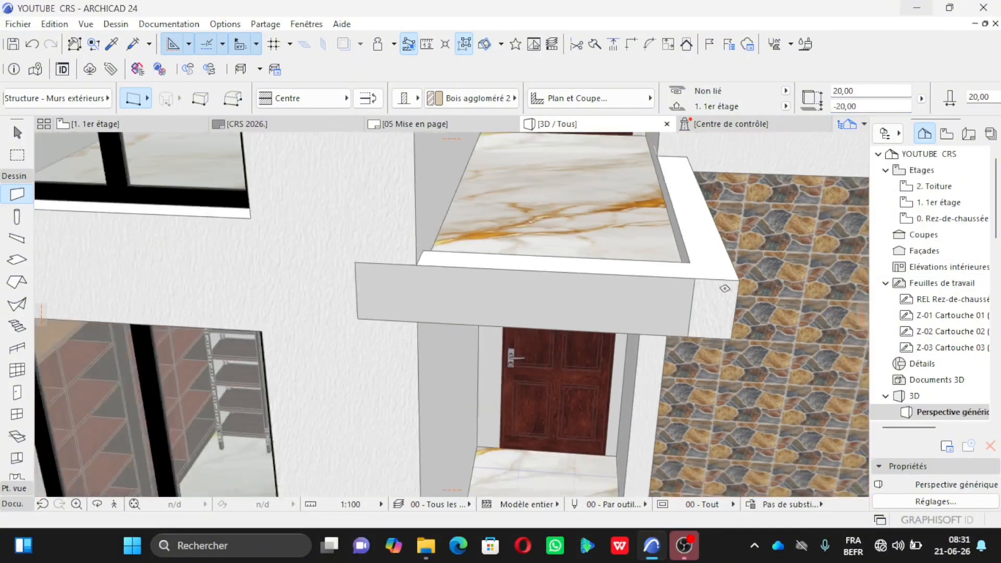
{"action": "scroll", "coordinate": [724, 288], "scroll_direction": "down", "scroll_amount": 2}
{"action": "scroll", "coordinate": [519, 306], "scroll_direction": "up", "scroll_amount": 2}
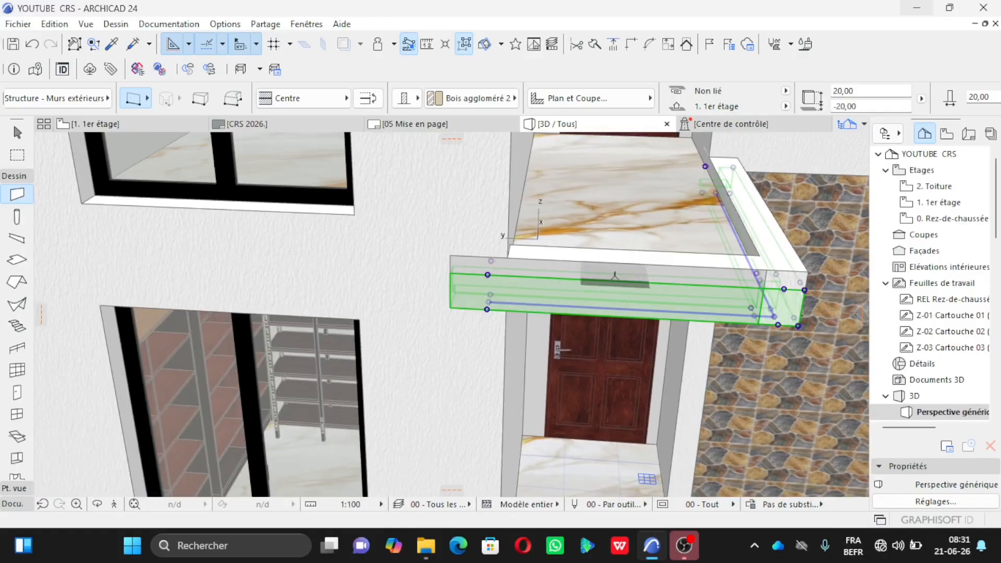
Select all four side balcony edge walls and override their inner-side surface from Enduit - Plâtre to Enduit - Blanc nature.
{"action": "left_click", "coordinate": [592, 264], "text": "shift"}
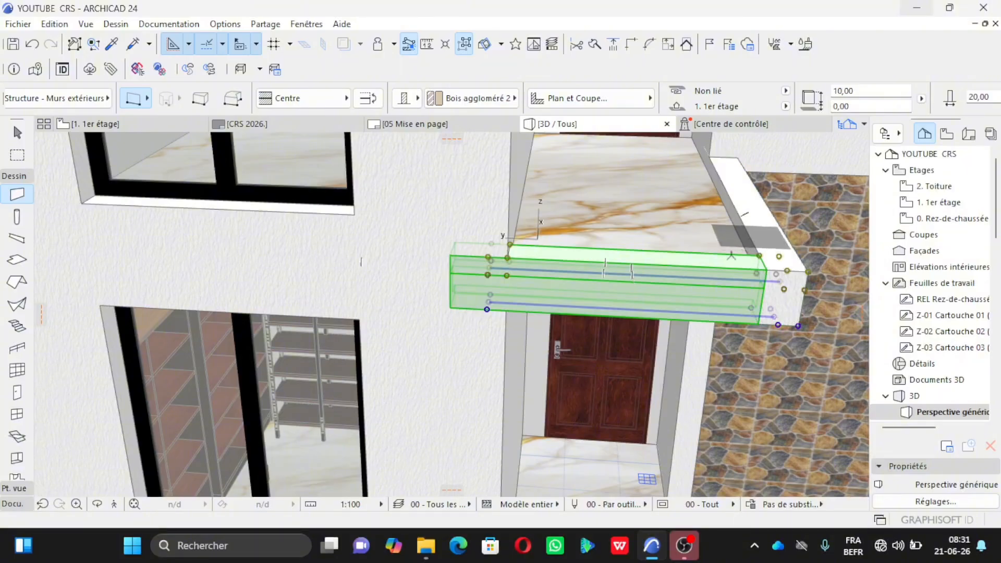
{"action": "left_click", "coordinate": [754, 231], "text": "shift"}
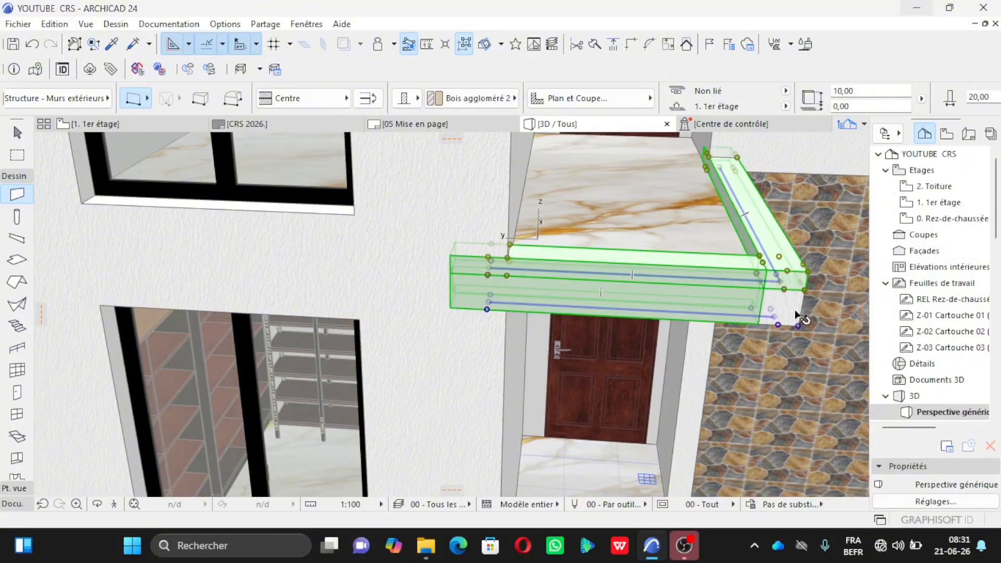
{"action": "left_click", "coordinate": [803, 317], "text": "shift"}
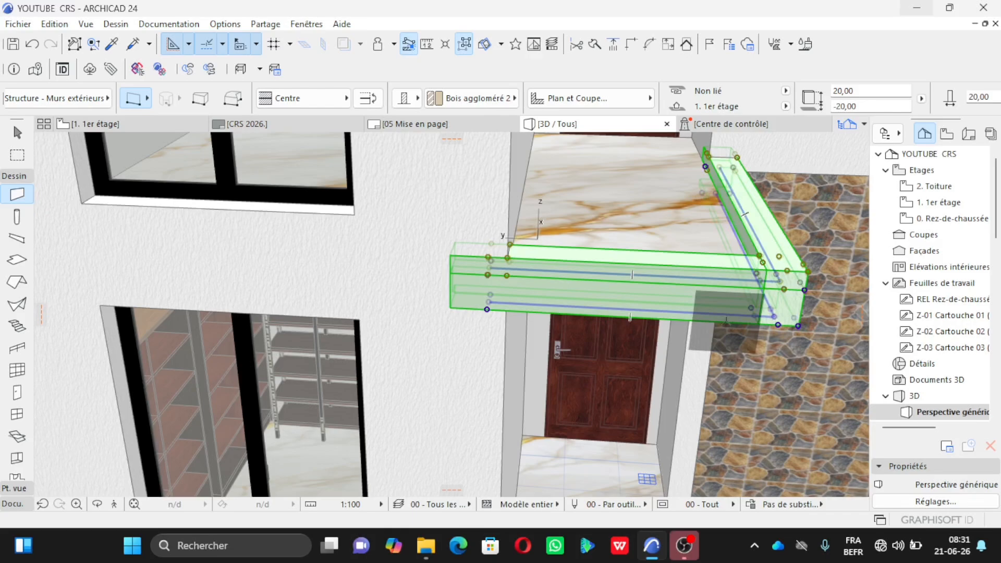
{"action": "key", "text": "ctrl+t"}
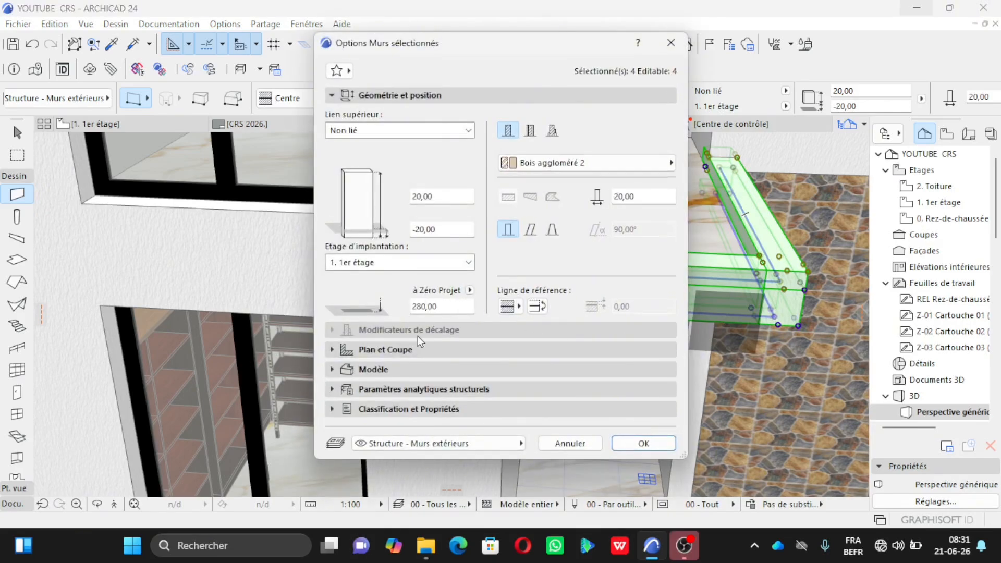
{"action": "left_click", "coordinate": [408, 369]}
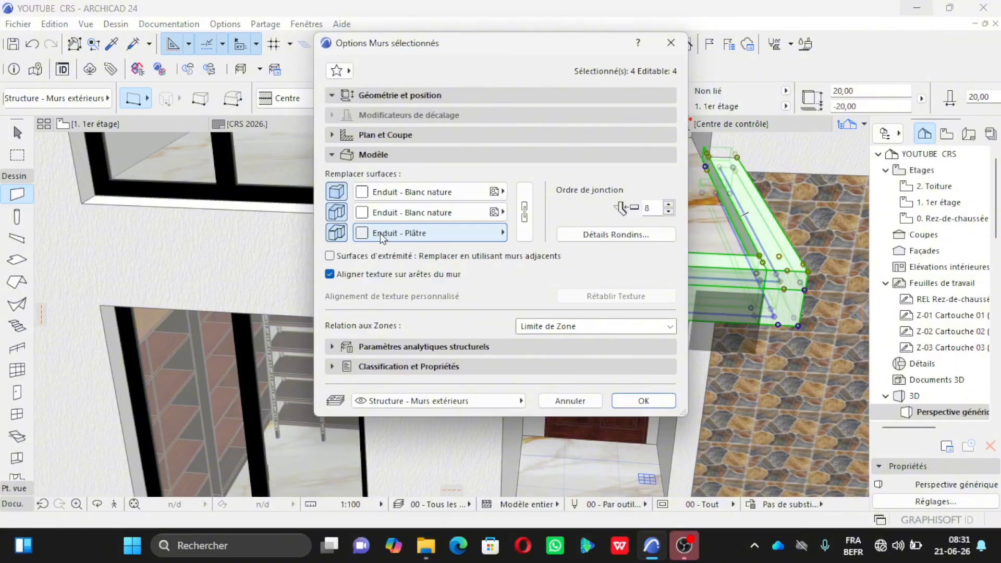
{"action": "left_click", "coordinate": [378, 235]}
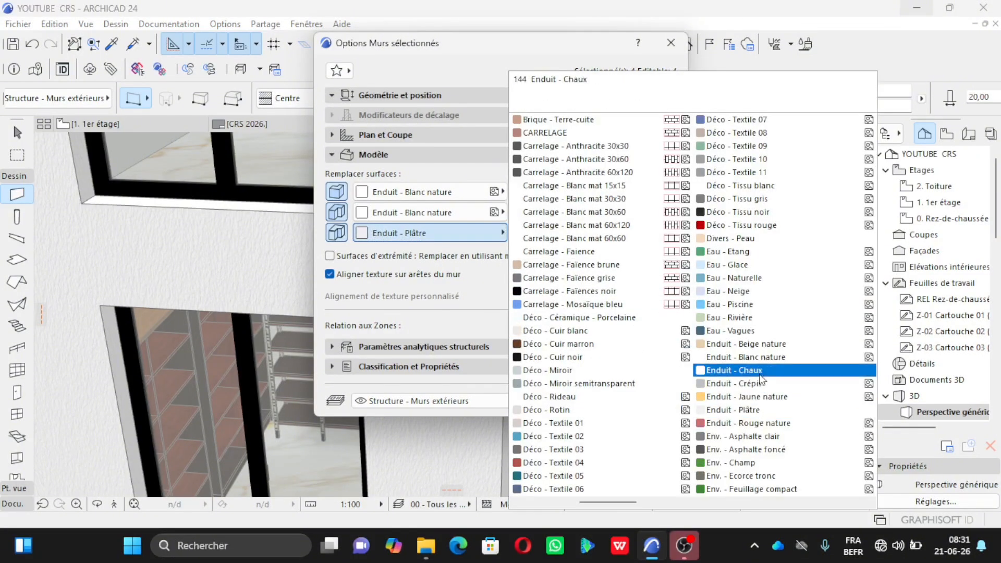
{"action": "left_click", "coordinate": [761, 358]}
{"action": "left_click", "coordinate": [634, 402]}
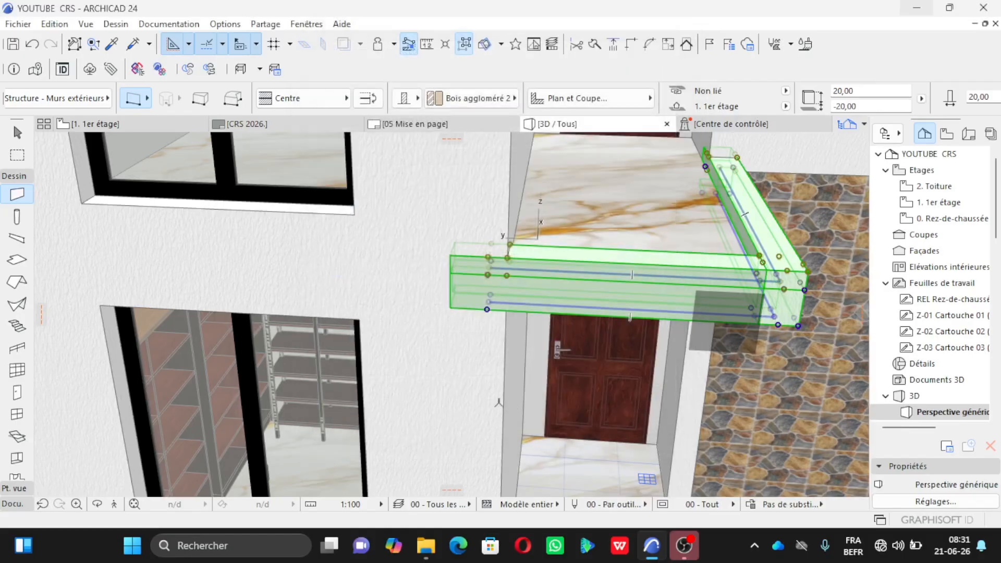
{"action": "key", "text": "Escape"}
Examine the finished side balcony edge walls and the roof slab edge above them in 3D.
{"action": "scroll", "coordinate": [487, 268], "scroll_direction": "up", "scroll_amount": 4}
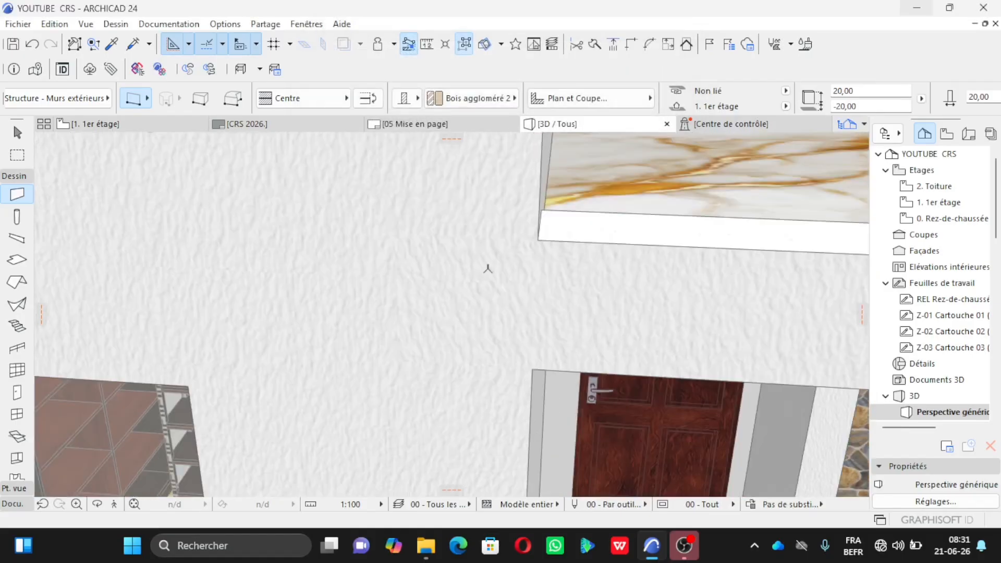
{"action": "scroll", "coordinate": [373, 282], "scroll_direction": "down", "scroll_amount": 6}
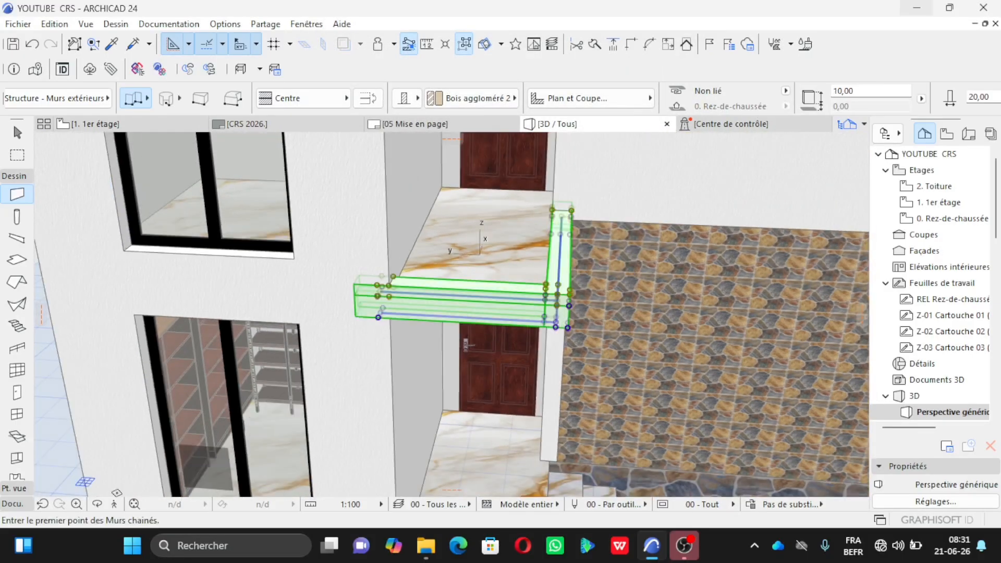
{"action": "key", "text": "Escape"}
{"action": "key", "text": "Escape"}
{"action": "left_click", "coordinate": [97, 504]}
{"action": "left_click_drag", "start_coordinate": [399, 368], "coordinate": [489, 374]}
{"action": "scroll", "coordinate": [489, 375], "scroll_direction": "down", "scroll_amount": 3}
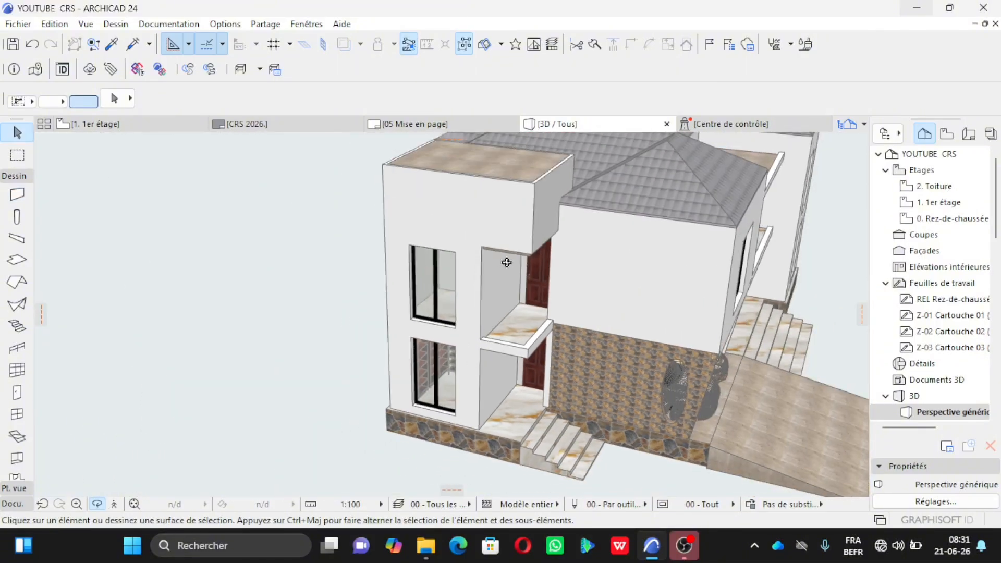
{"action": "scroll", "coordinate": [518, 230], "scroll_direction": "up", "scroll_amount": 6}
{"action": "left_click_drag", "start_coordinate": [511, 260], "coordinate": [176, 151]}
On the 2. Toiture plan, draw two chained walls around the outer corner of the side volume beyond its partition, the second wall 210 long.
{"action": "left_click", "coordinate": [112, 124]}
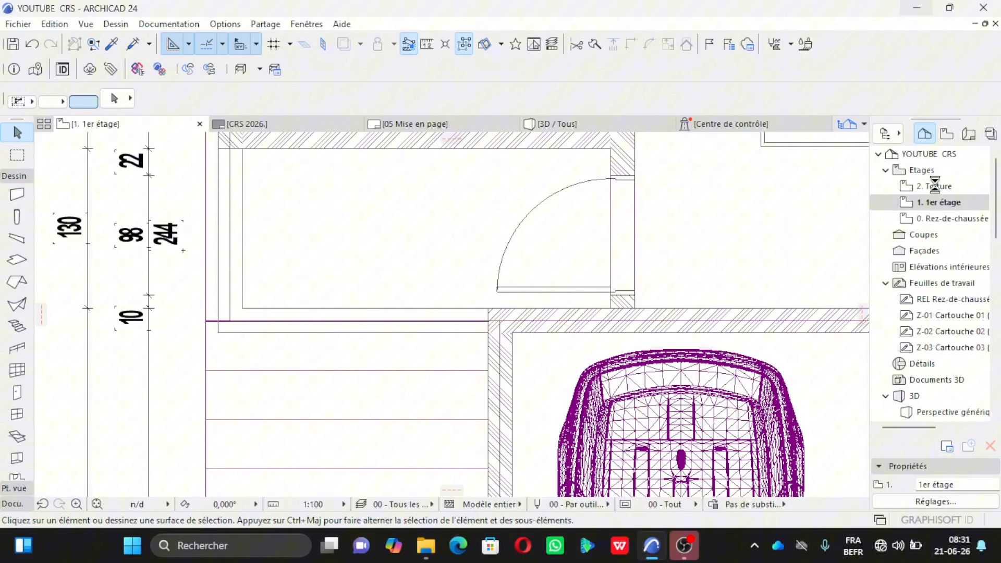
{"action": "left_click", "coordinate": [936, 186]}
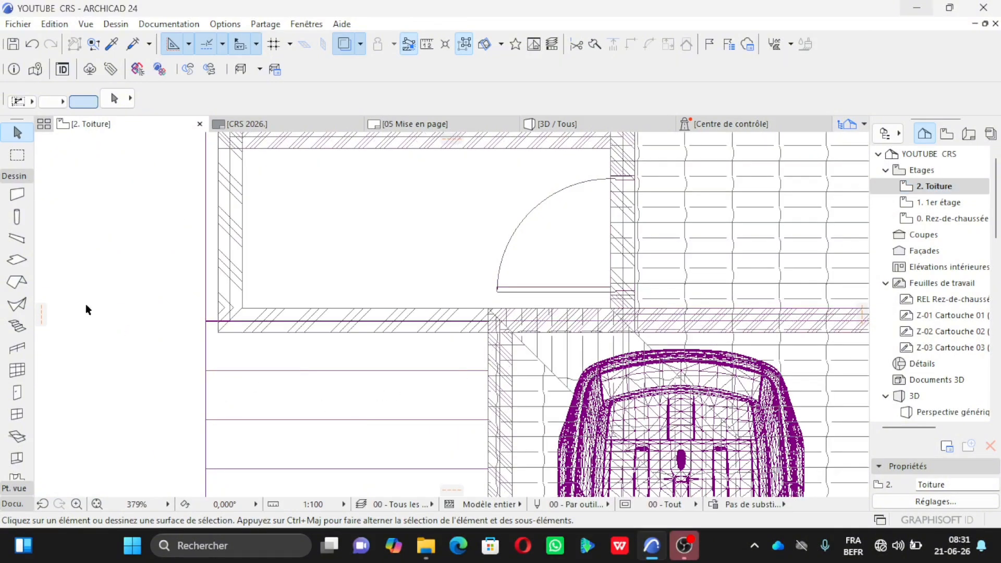
{"action": "left_click", "coordinate": [15, 196]}
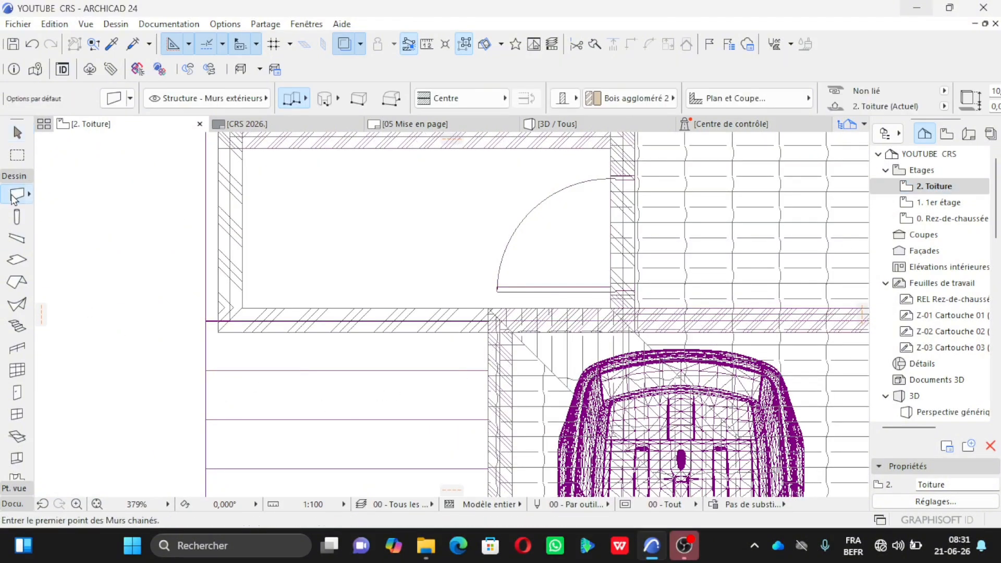
{"action": "double_click", "coordinate": [15, 196]}
{"action": "left_click", "coordinate": [672, 43]}
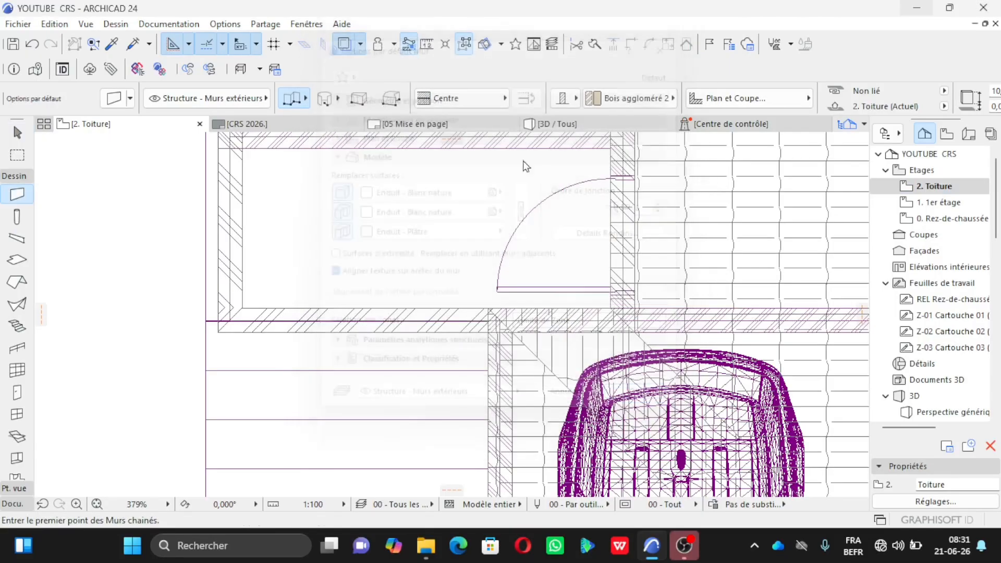
{"action": "scroll", "coordinate": [264, 298], "scroll_direction": "down", "scroll_amount": 2}
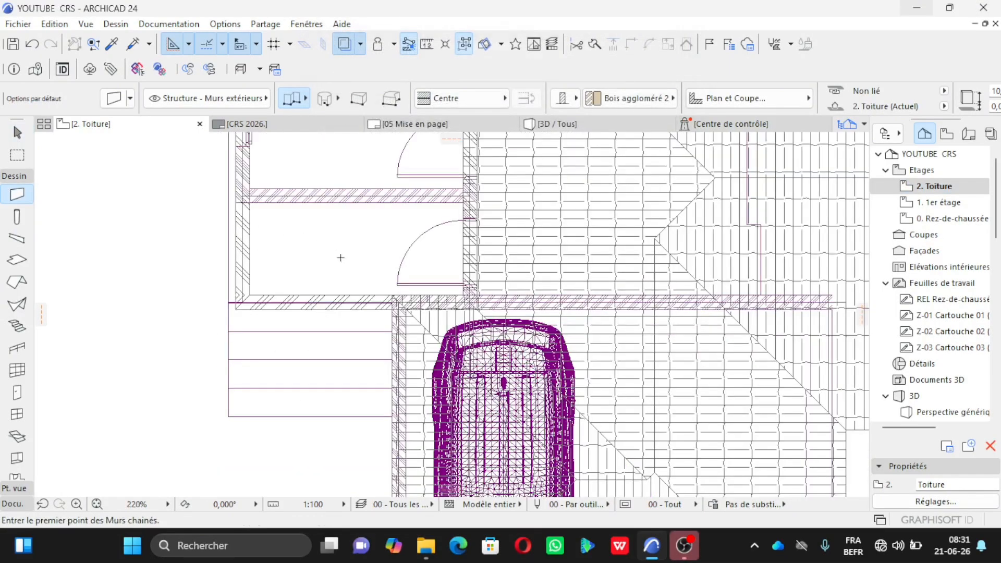
{"action": "scroll", "coordinate": [235, 201], "scroll_direction": "up", "scroll_amount": 3}
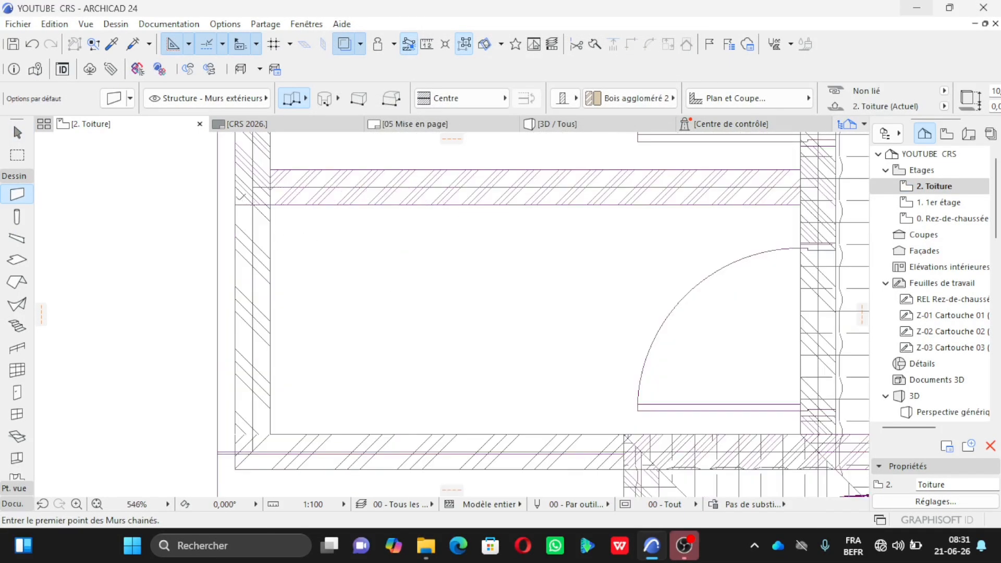
{"action": "left_click", "coordinate": [253, 204]}
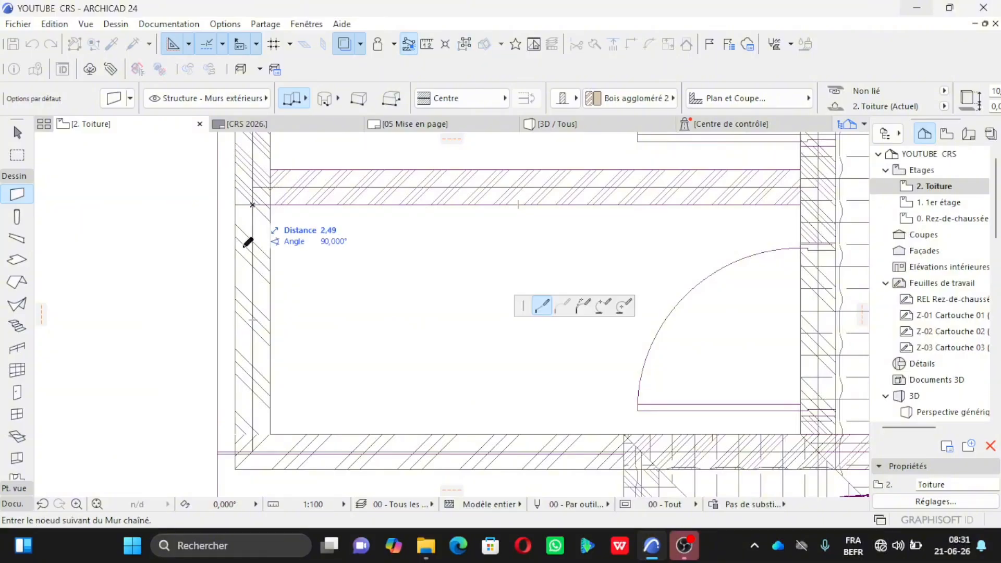
{"action": "left_click", "coordinate": [253, 451]}
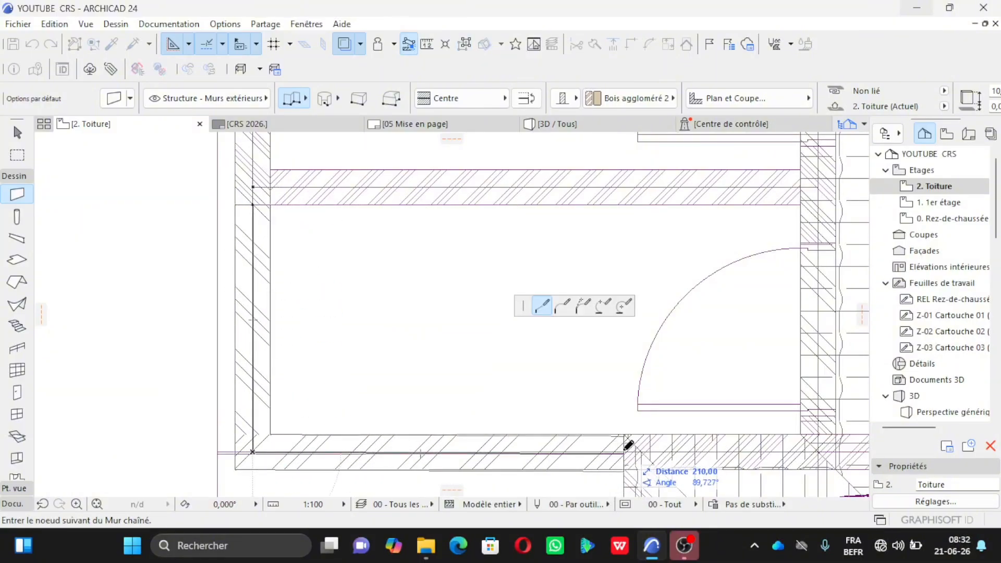
{"action": "scroll", "coordinate": [628, 445], "scroll_direction": "up", "scroll_amount": 2}
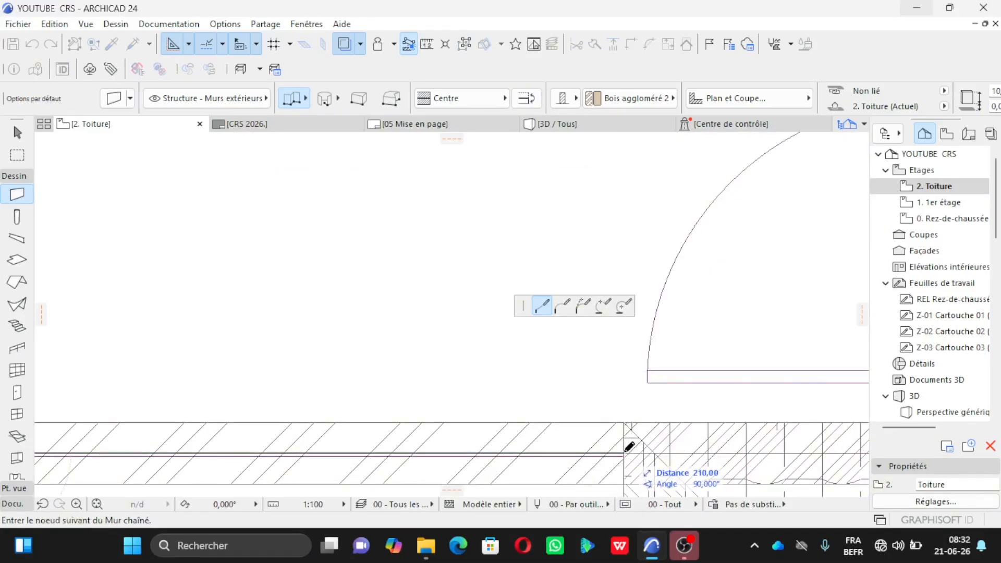
{"action": "left_click", "coordinate": [624, 452]}
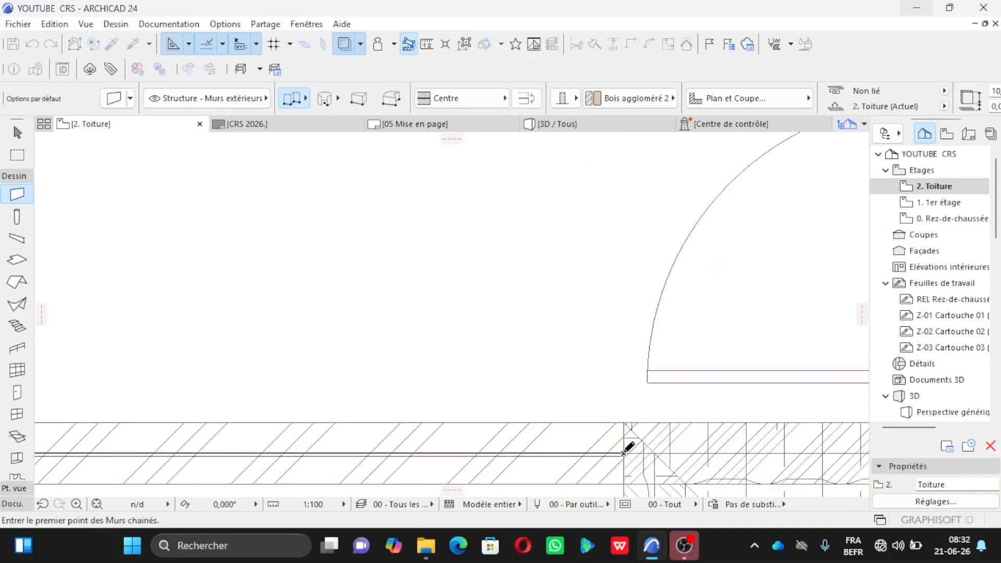
Select the two new walls at the side volume's corner and set both their height and base offset to 15.
{"action": "left_click", "coordinate": [597, 435], "text": "shift"}
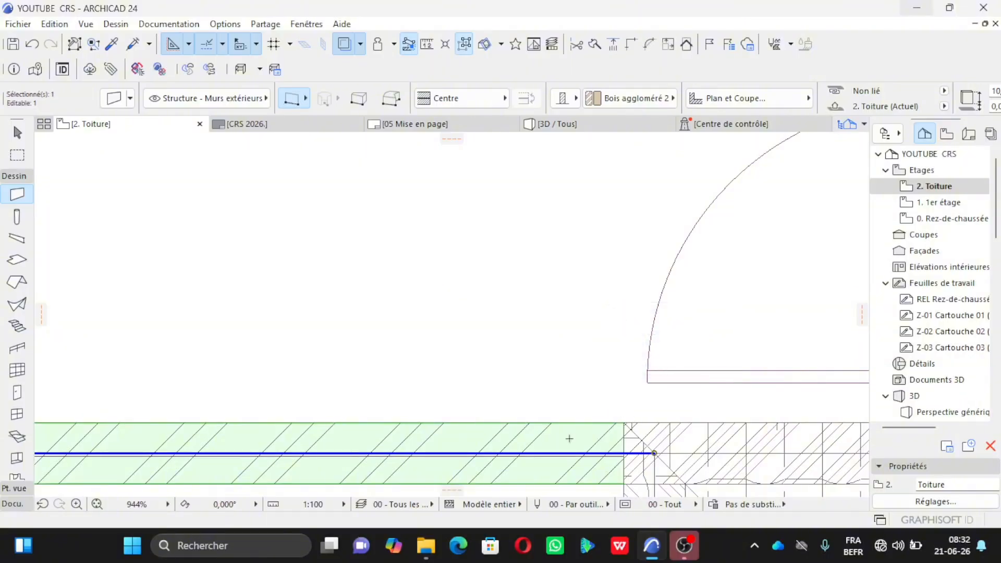
{"action": "scroll", "coordinate": [569, 438], "scroll_direction": "down", "scroll_amount": 4}
{"action": "left_click", "coordinate": [338, 371], "text": "shift"}
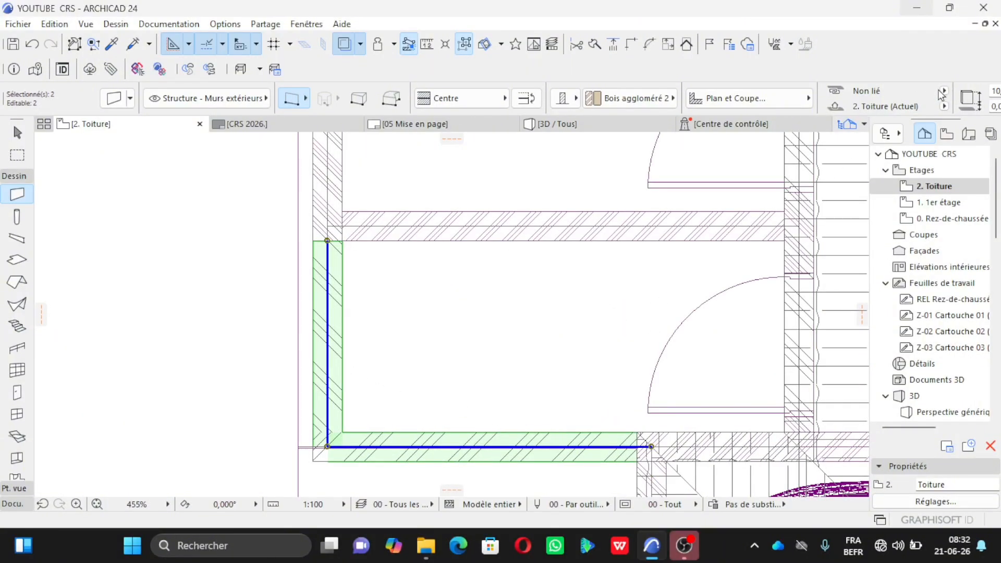
{"action": "scroll", "coordinate": [831, 91], "scroll_direction": "down", "scroll_amount": 3}
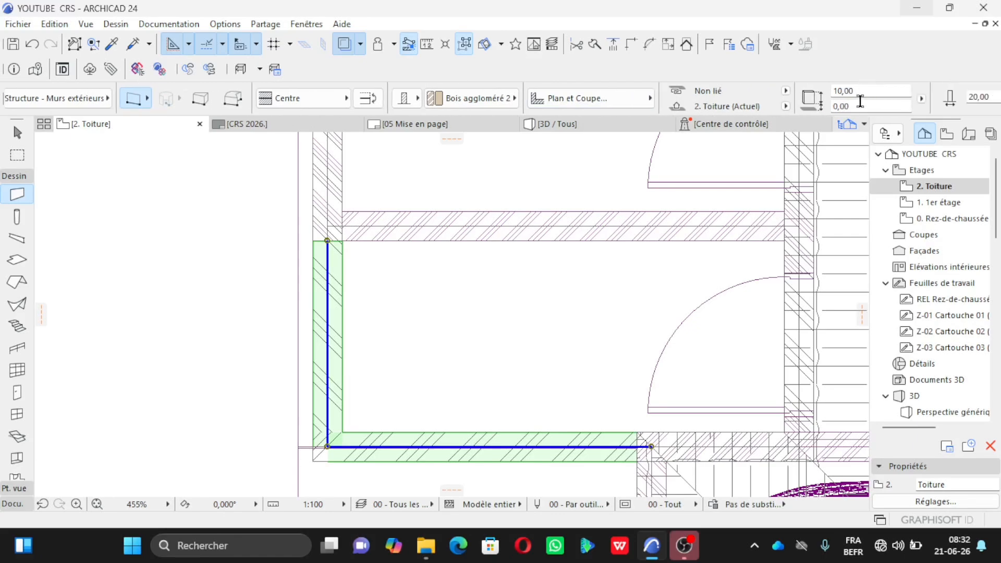
{"action": "left_click", "coordinate": [859, 105]}
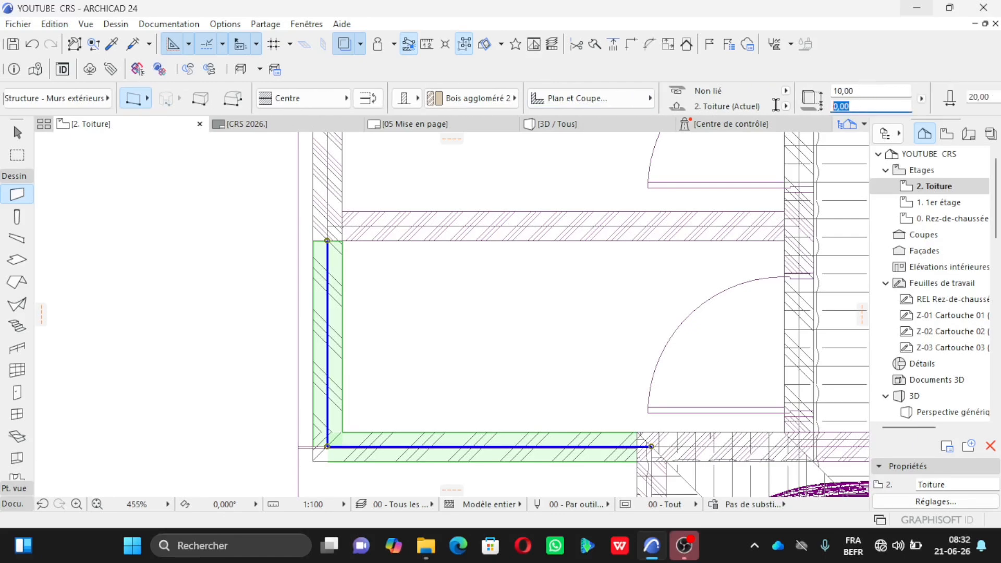
{"action": "left_click", "coordinate": [859, 90]}
{"action": "type", "text": "15"}
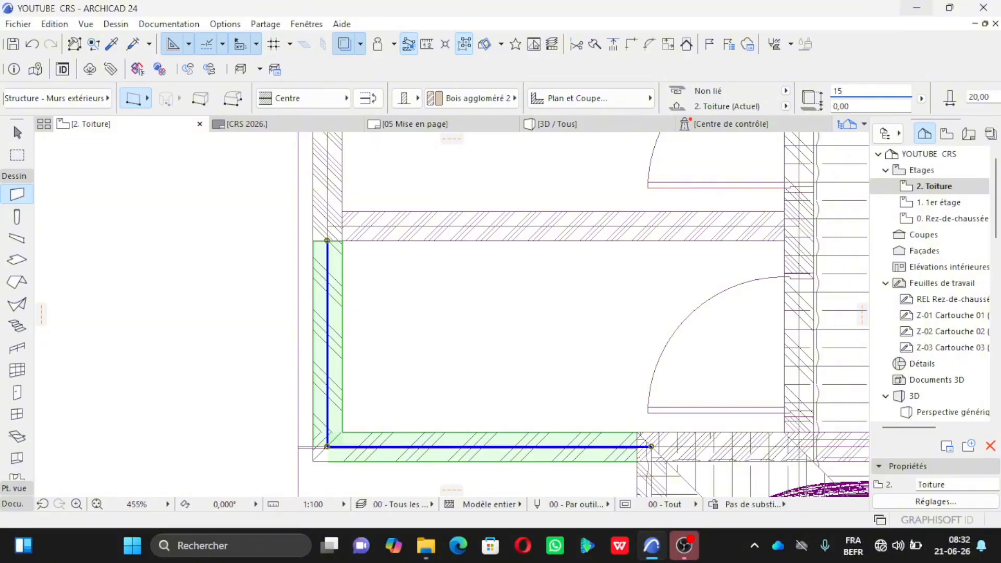
{"action": "type", "text": ",00"}
{"action": "key", "text": "Tab"}
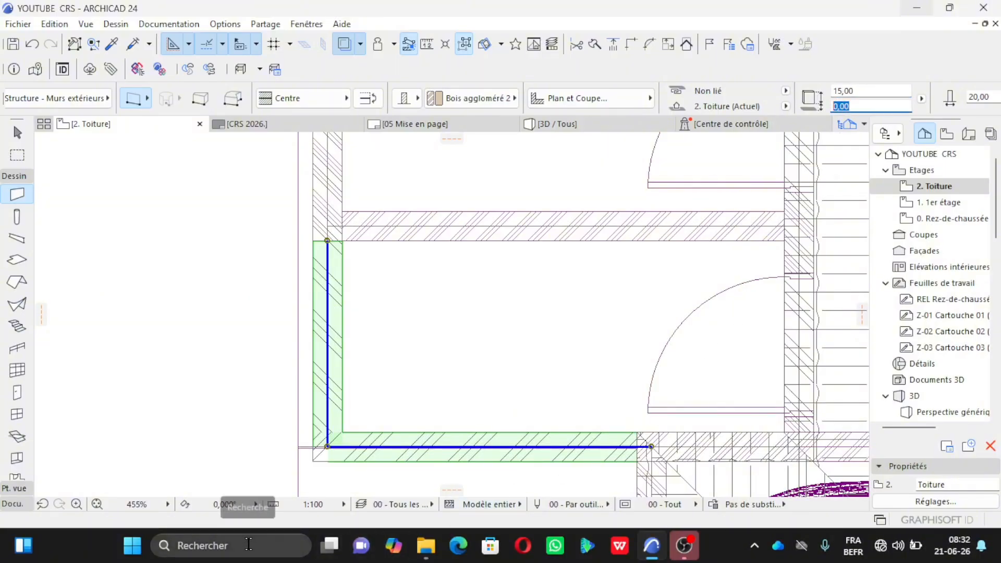
{"action": "type", "text": "1"}
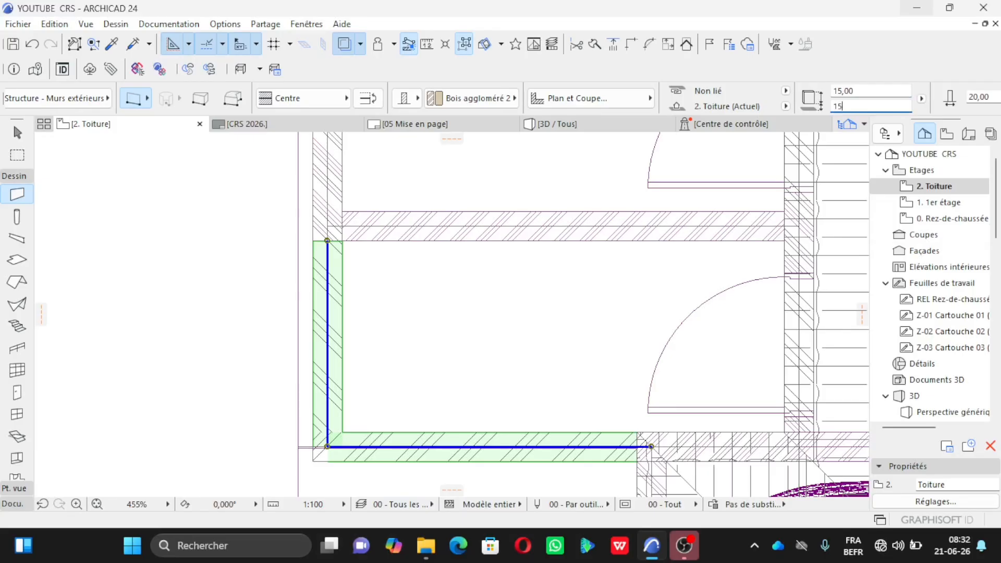
{"action": "type", "text": "5,00"}
Bring up the Windows on-screen keyboard and change the two selected walls' base offset to -15.
{"action": "key", "text": "super"}
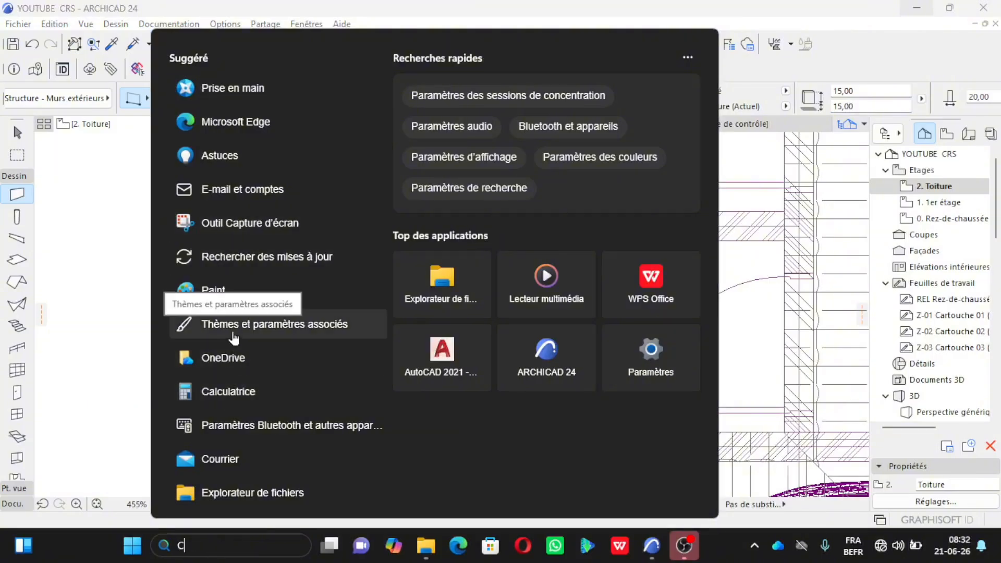
{"action": "type", "text": "CLavier visuel"}
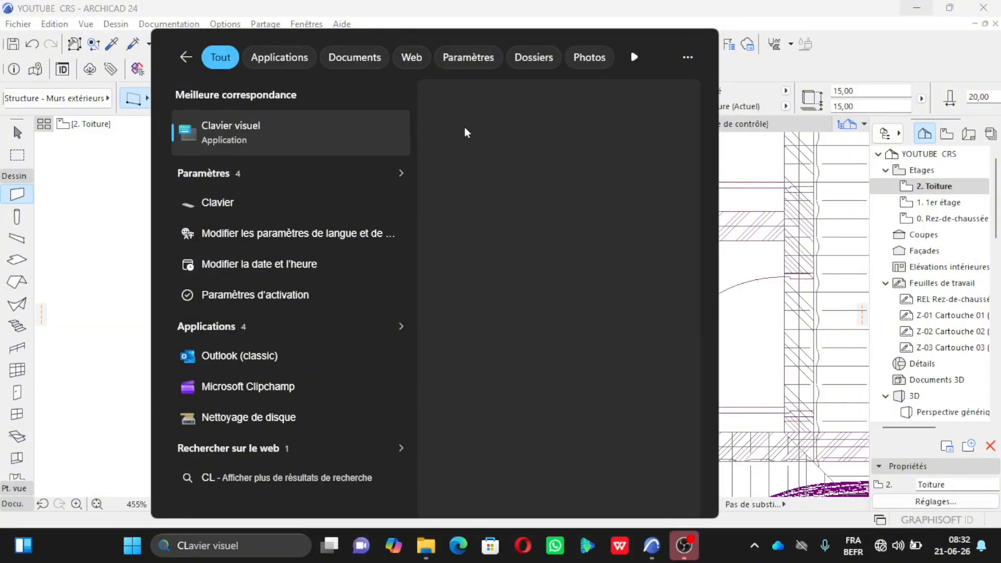
{"action": "key", "text": "Escape"}
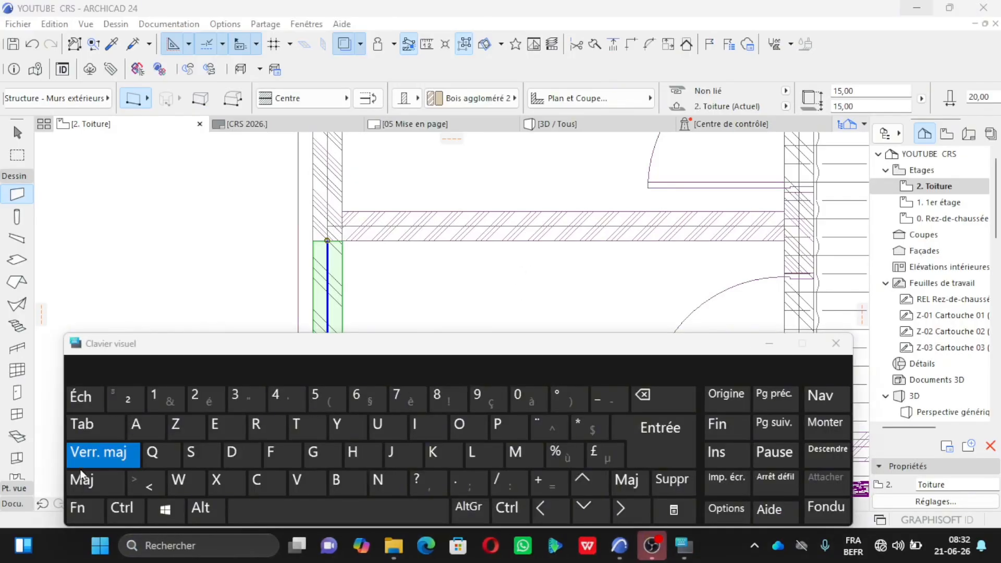
{"action": "left_click", "coordinate": [112, 481]}
{"action": "left_click", "coordinate": [610, 400]}
{"action": "left_click", "coordinate": [836, 107]}
{"action": "scroll", "coordinate": [845, 134], "scroll_direction": "left", "scroll_amount": 1}
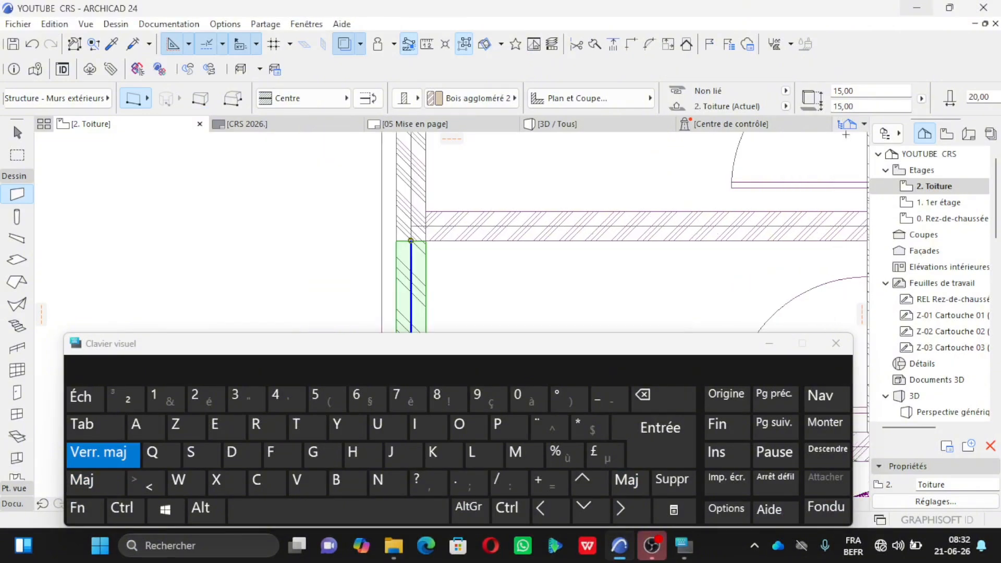
{"action": "left_click", "coordinate": [836, 106]}
{"action": "left_click", "coordinate": [602, 399]}
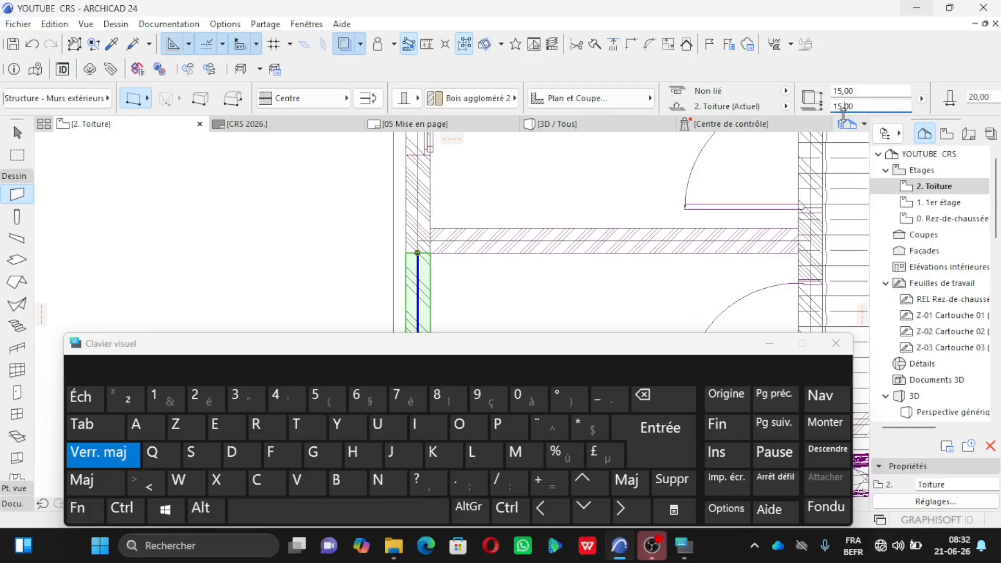
{"action": "key", "text": "shift"}
{"action": "left_click", "coordinate": [769, 343]}
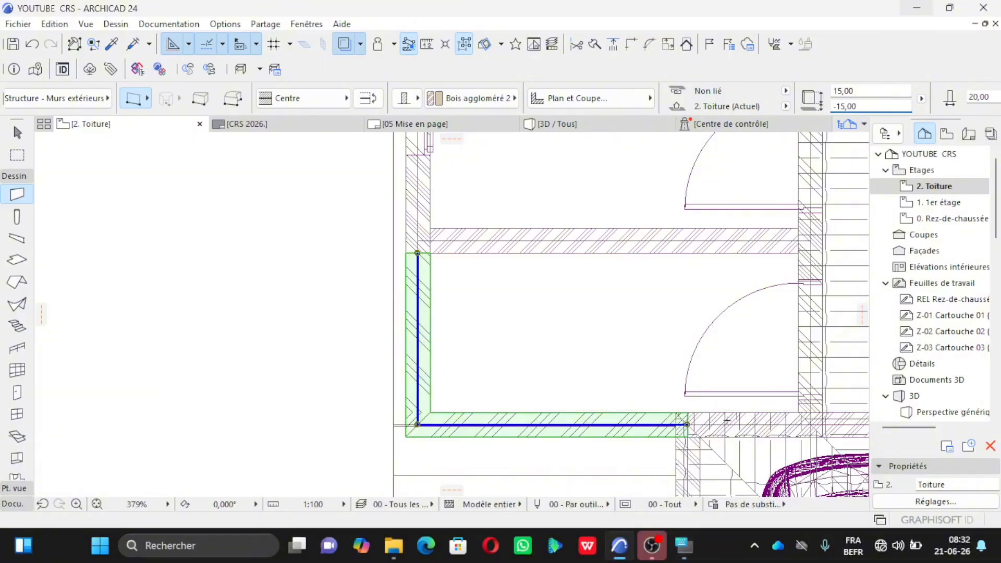
{"action": "key", "text": "Escape"}
In 3D, select the new wall under the side volume's inner face and override its outer surface with Enduit - Plâtre.
{"action": "left_click", "coordinate": [590, 127]}
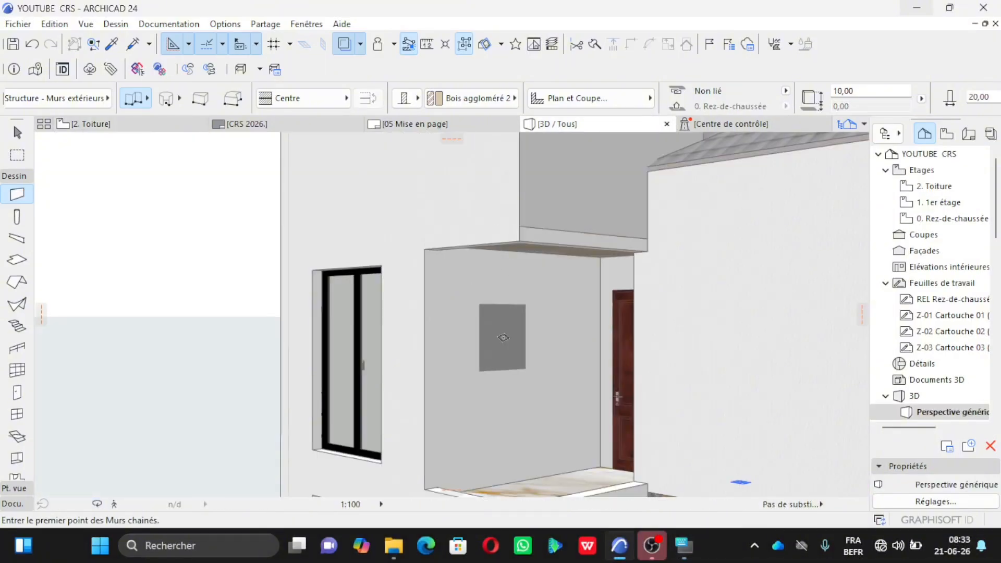
{"action": "scroll", "coordinate": [503, 337], "scroll_direction": "up", "scroll_amount": 10}
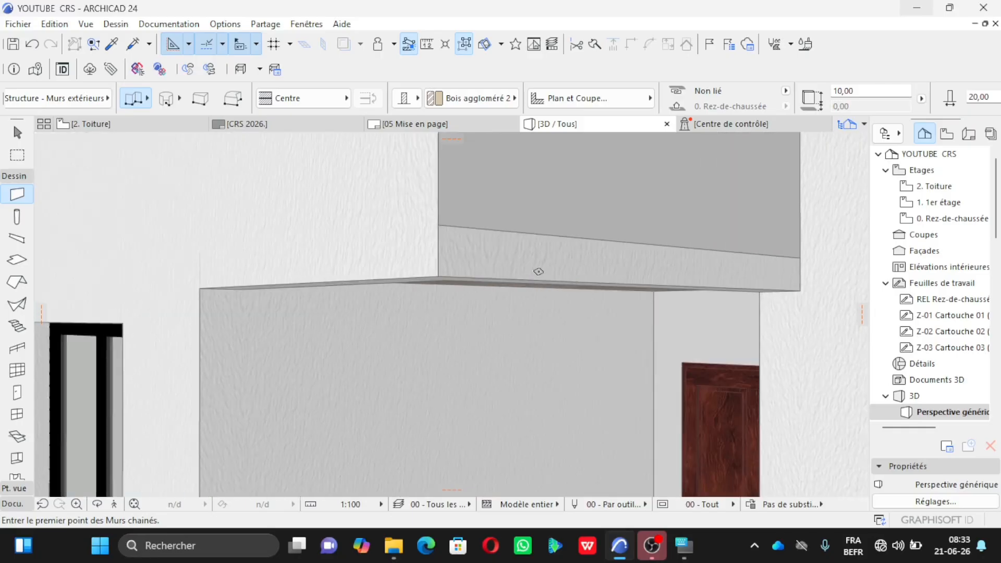
{"action": "key", "text": "Escape"}
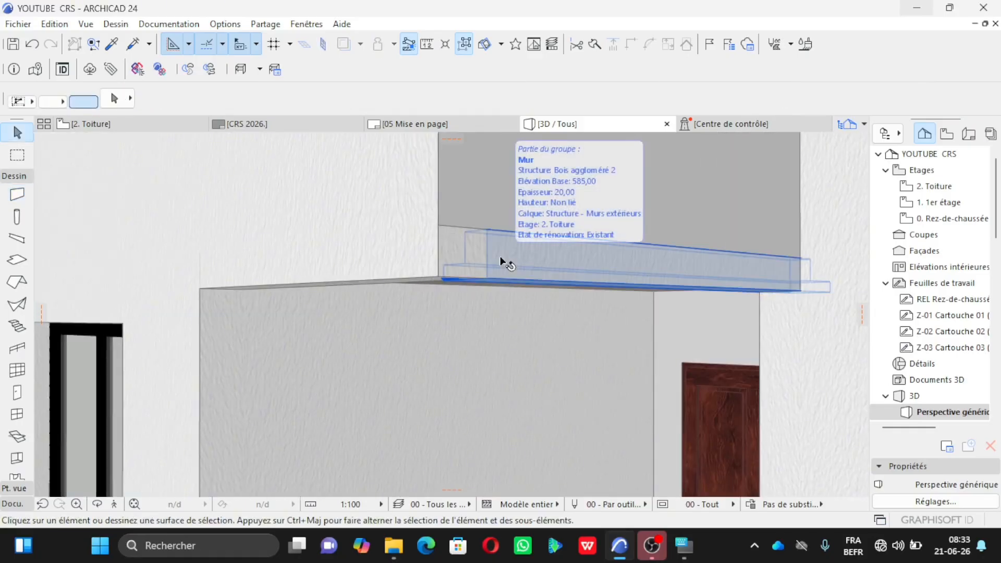
{"action": "left_click", "coordinate": [501, 261]}
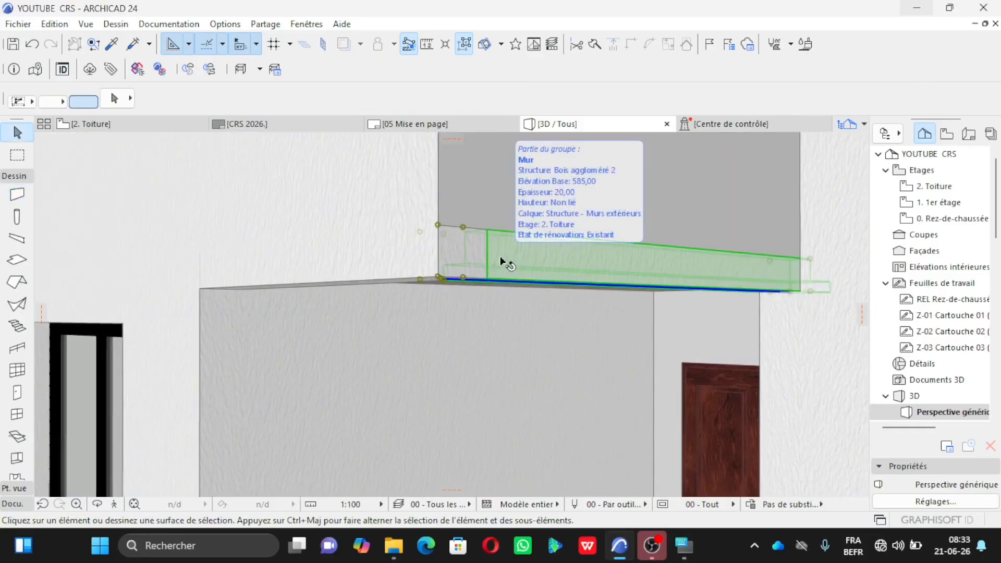
{"action": "double_click", "coordinate": [459, 282]}
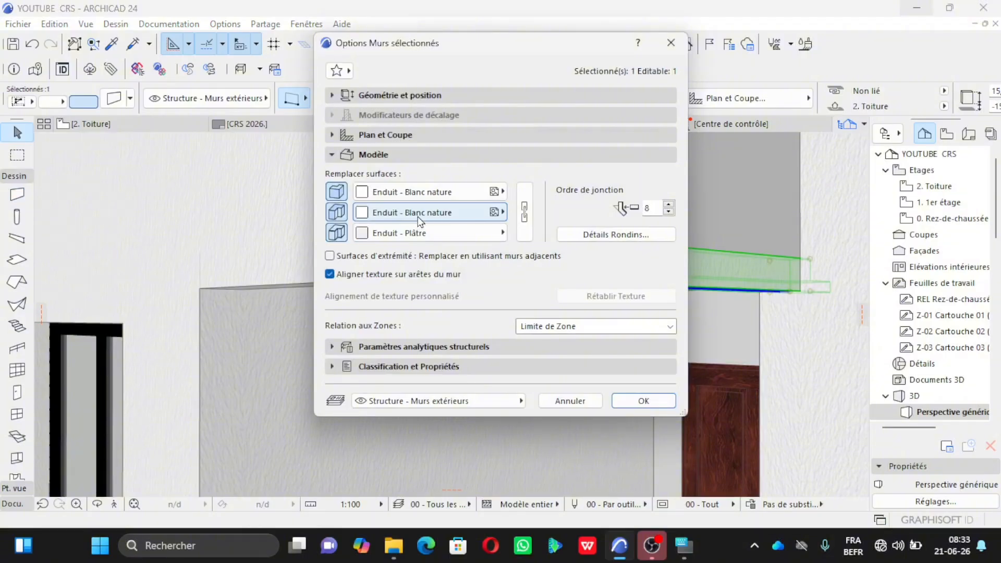
{"action": "left_click", "coordinate": [413, 203]}
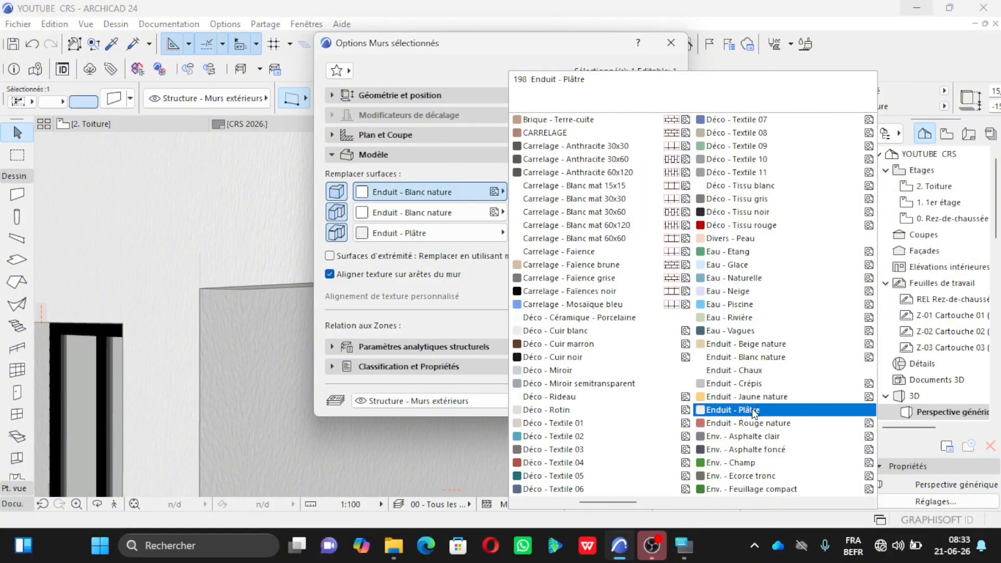
{"action": "left_click", "coordinate": [772, 410]}
{"action": "left_click", "coordinate": [639, 400]}
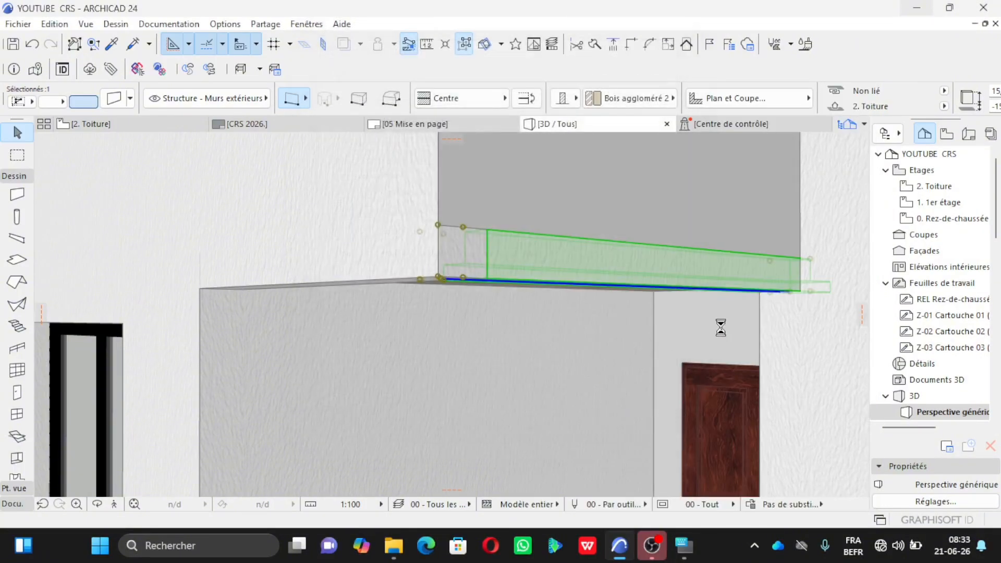
{"action": "key", "text": "Escape"}
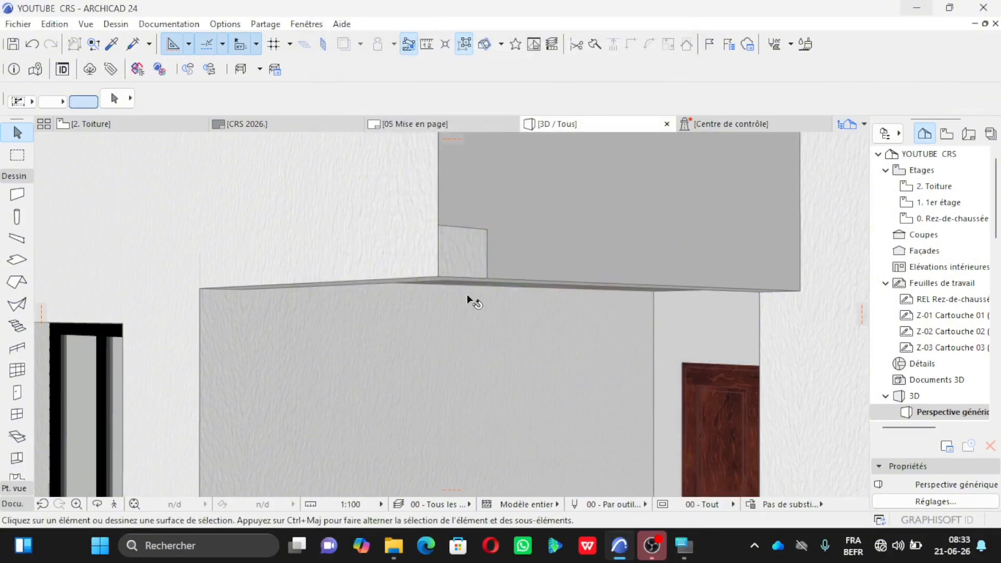
Examine the side volume's new lower edge and the whole house from all sides in 3D.
{"action": "scroll", "coordinate": [362, 308], "scroll_direction": "down", "scroll_amount": 5}
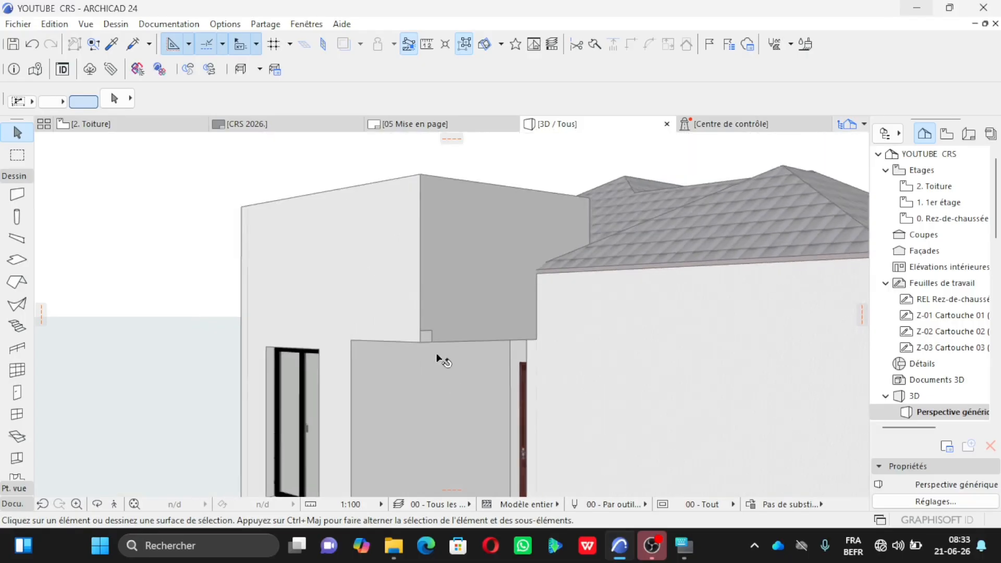
{"action": "scroll", "coordinate": [465, 236], "scroll_direction": "up", "scroll_amount": 1}
{"action": "scroll", "coordinate": [383, 292], "scroll_direction": "down", "scroll_amount": 1}
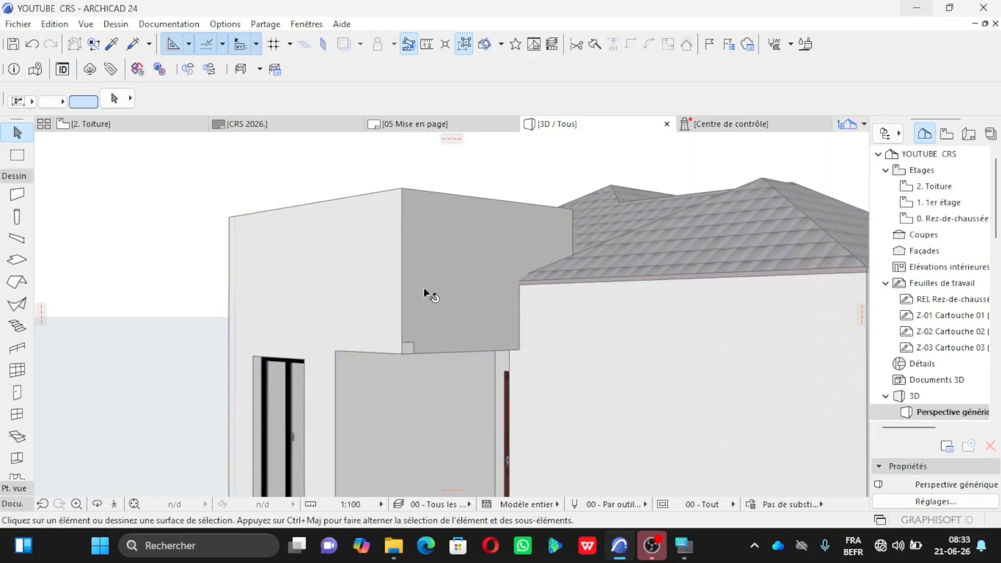
{"action": "scroll", "coordinate": [423, 287], "scroll_direction": "down", "scroll_amount": 2}
{"action": "scroll", "coordinate": [242, 343], "scroll_direction": "down", "scroll_amount": 2}
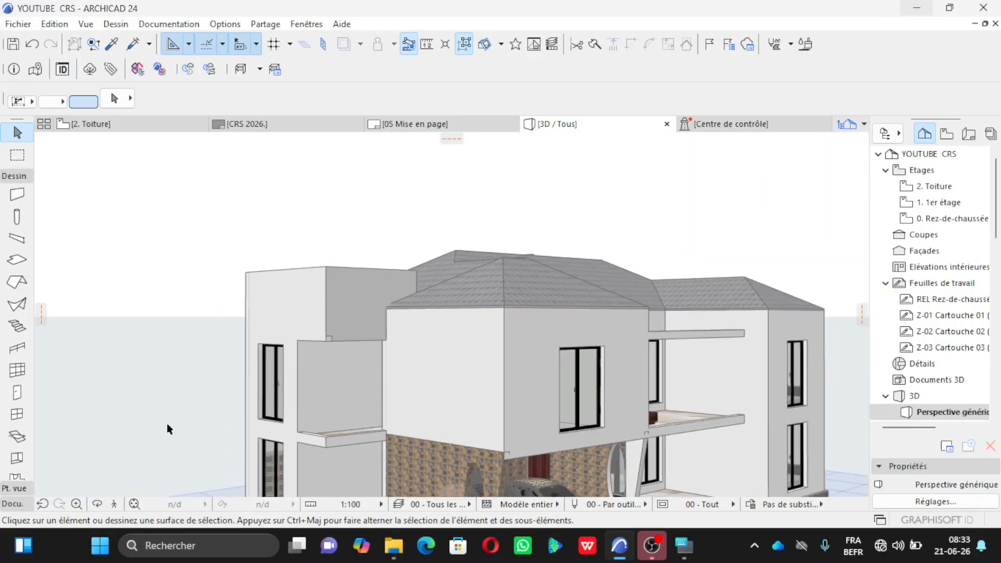
{"action": "left_click", "coordinate": [100, 505]}
{"action": "scroll", "coordinate": [349, 351], "scroll_direction": "up", "scroll_amount": 2}
{"action": "left_click_drag", "start_coordinate": [351, 351], "coordinate": [649, 406]}
{"action": "scroll", "coordinate": [398, 268], "scroll_direction": "down", "scroll_amount": 3}
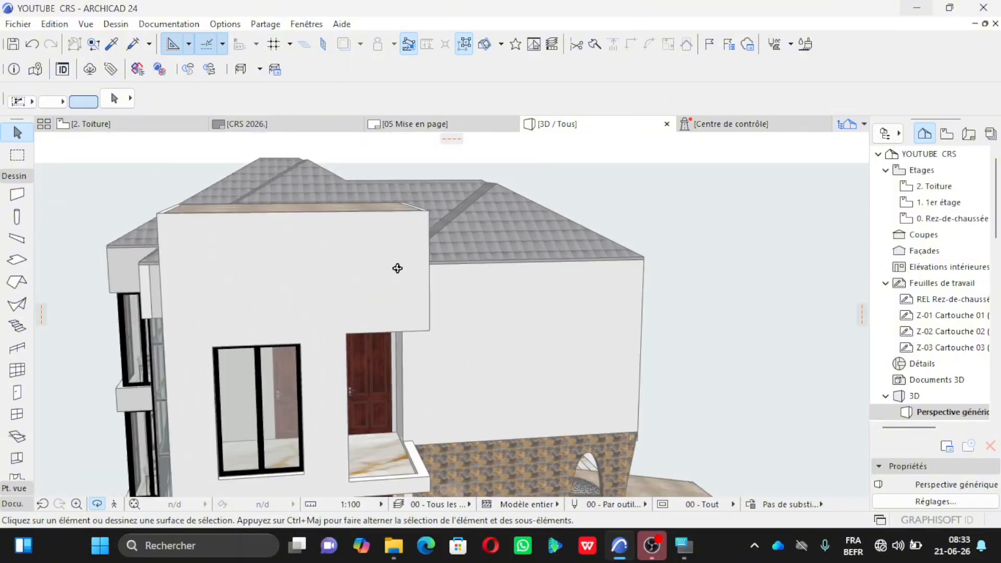
{"action": "left_click_drag", "start_coordinate": [345, 316], "coordinate": [501, 364]}
{"action": "scroll", "coordinate": [425, 316], "scroll_direction": "down", "scroll_amount": 4}
{"action": "scroll", "coordinate": [667, 316], "scroll_direction": "up", "scroll_amount": 7}
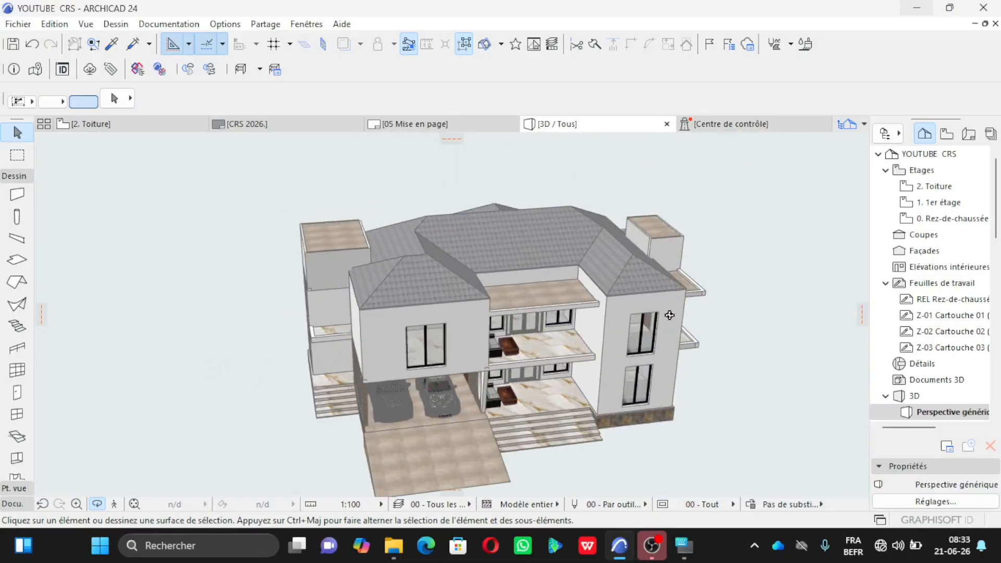
{"action": "left_click_drag", "start_coordinate": [714, 294], "coordinate": [514, 324]}
{"action": "left_click_drag", "start_coordinate": [577, 285], "coordinate": [627, 264]}
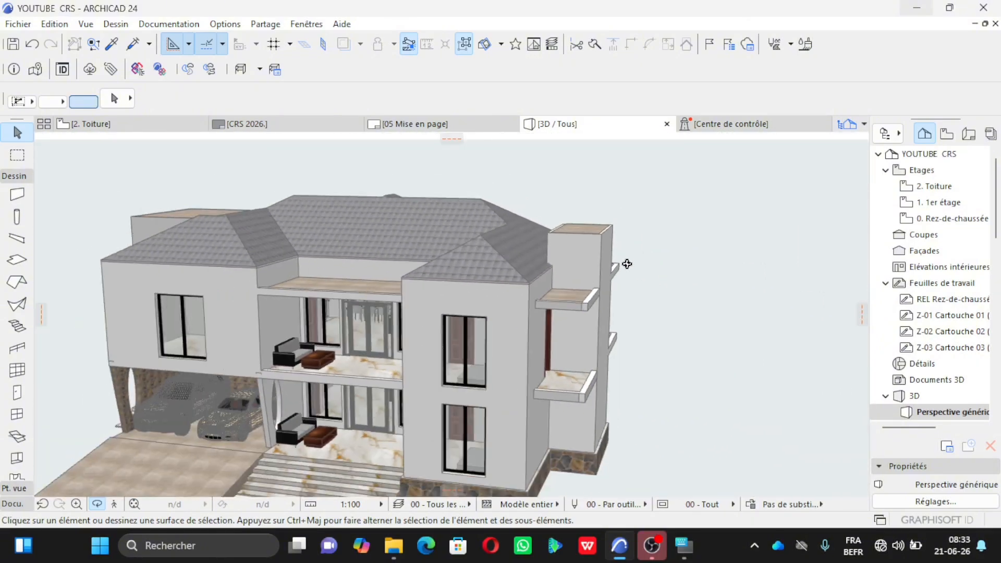
{"action": "scroll", "coordinate": [349, 420], "scroll_direction": "up", "scroll_amount": 3}
{"action": "left_click_drag", "start_coordinate": [349, 421], "coordinate": [576, 392]}
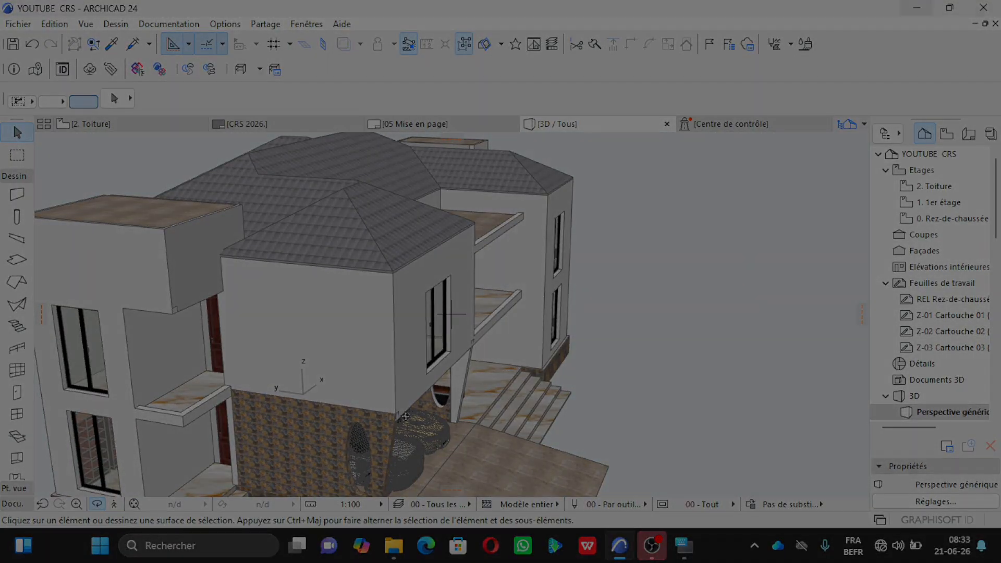